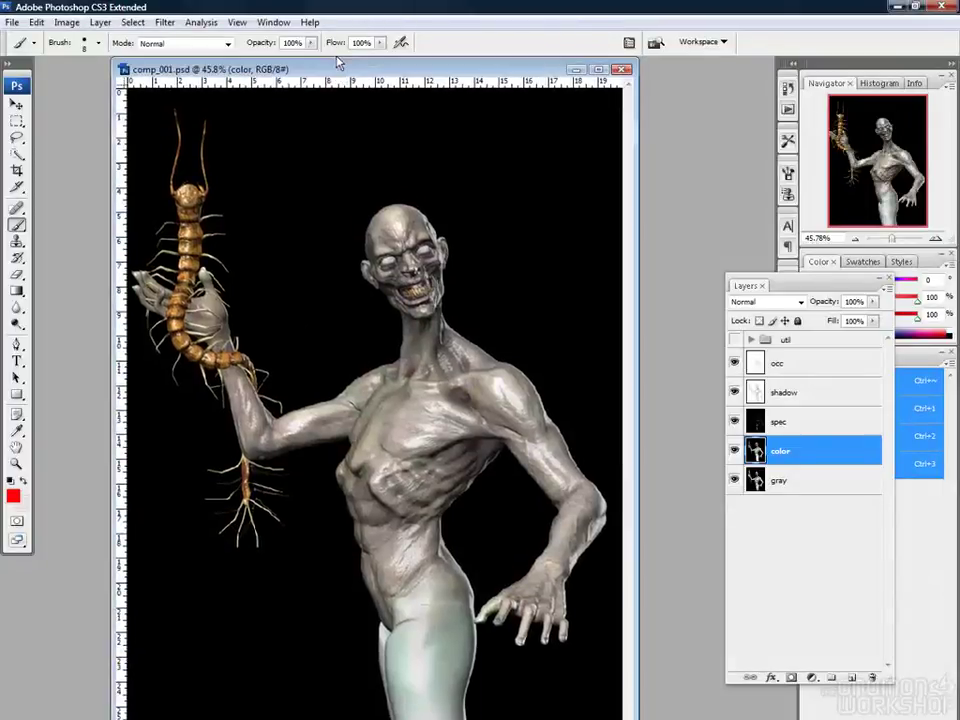
Choose the textured 101 px brush and add a new layer above the color layer
key("ctrl+minus")
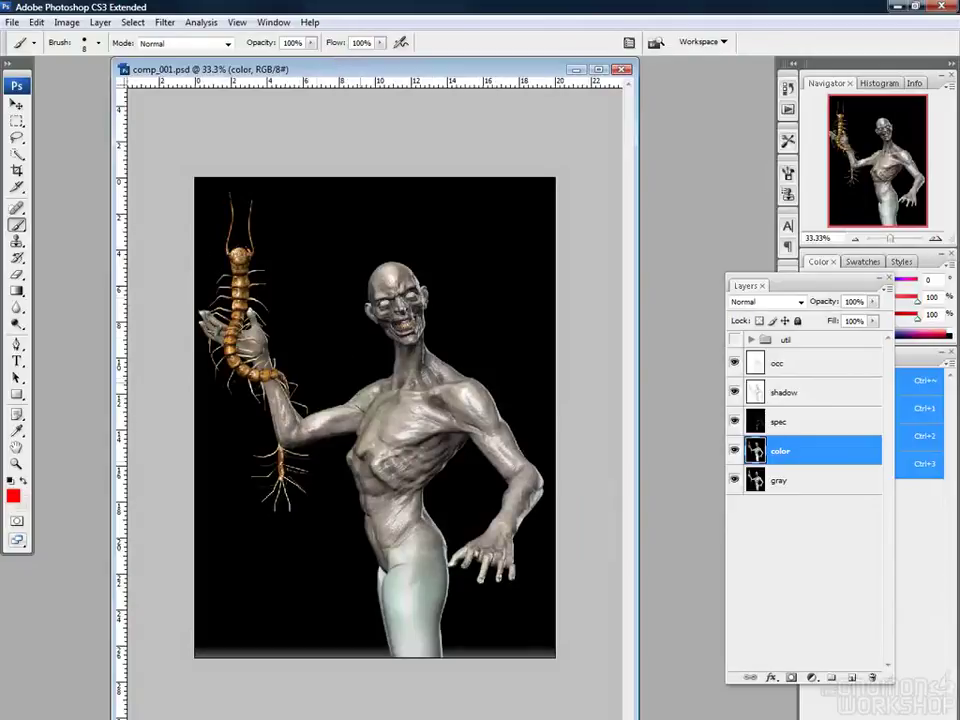
right_click(348, 340)
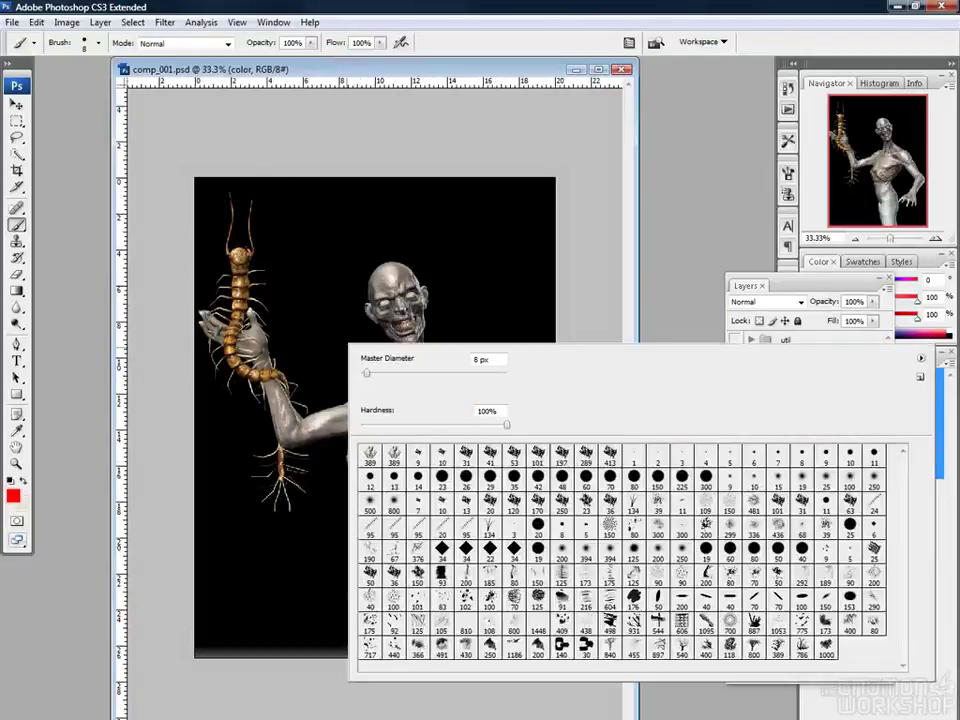
left_click(538, 453)
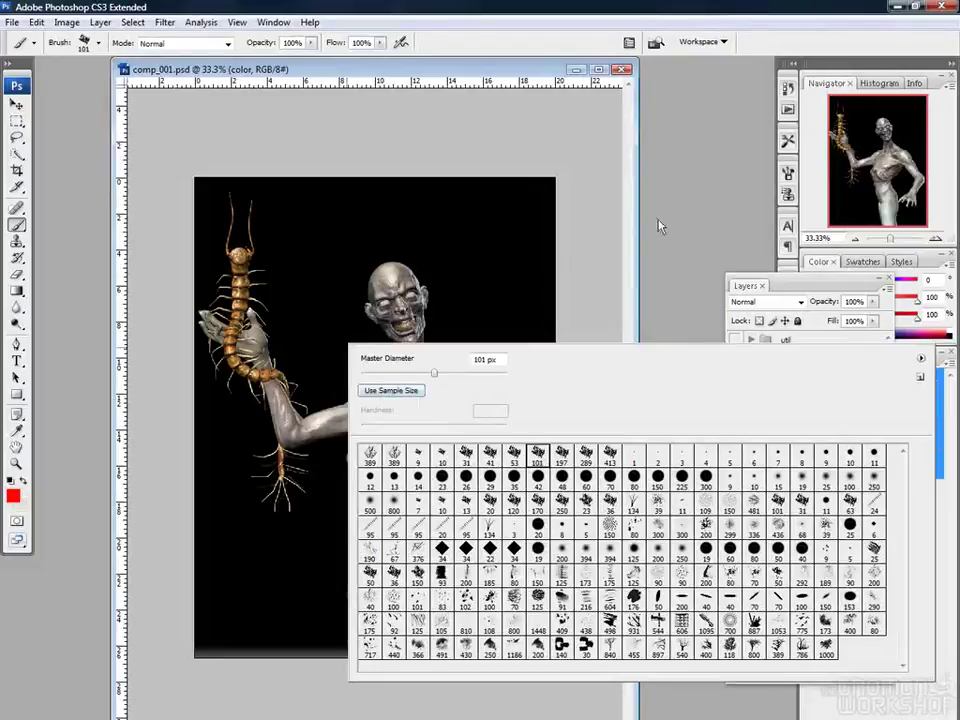
left_click(597, 214)
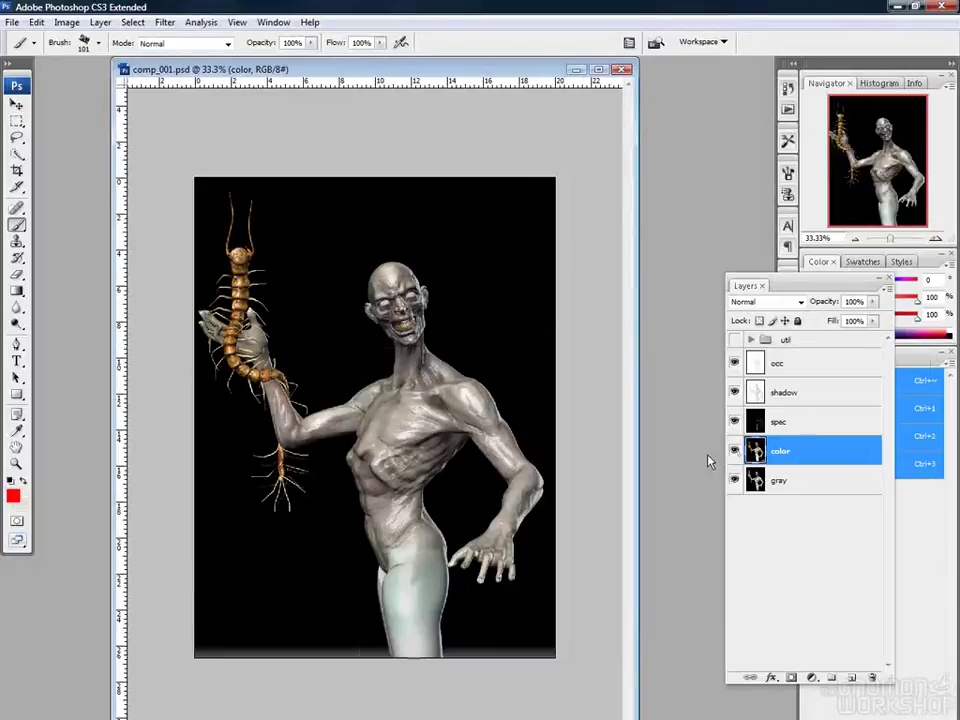
key("ctrl+shift+n")
key("Return")
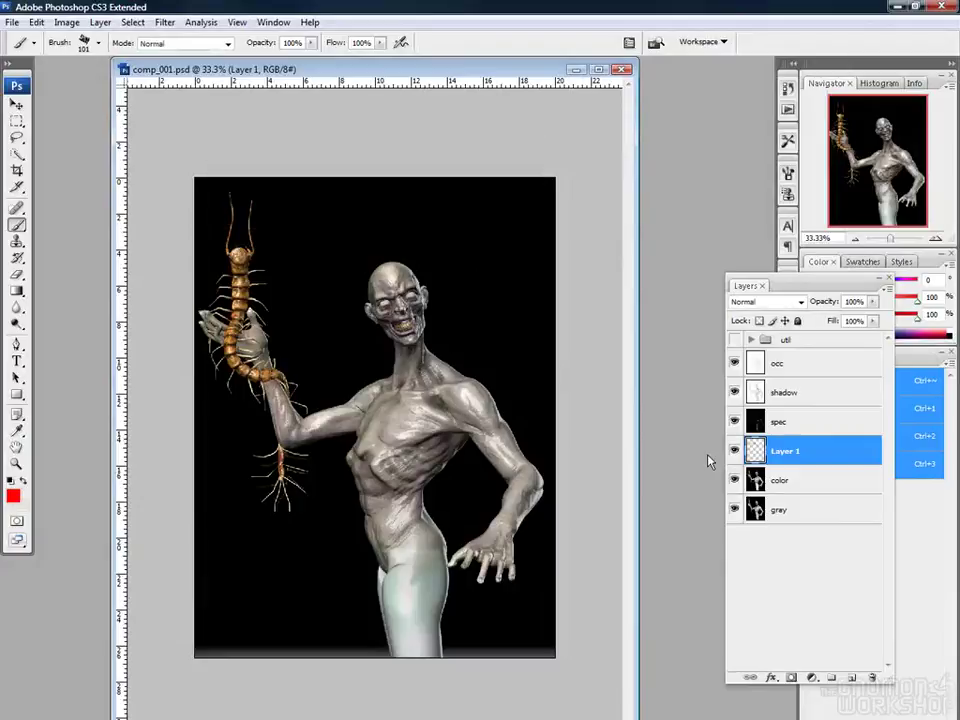
Set the foreground color to a dark olive with hue 61, saturation 29% and brightness 20%
left_click(12, 494)
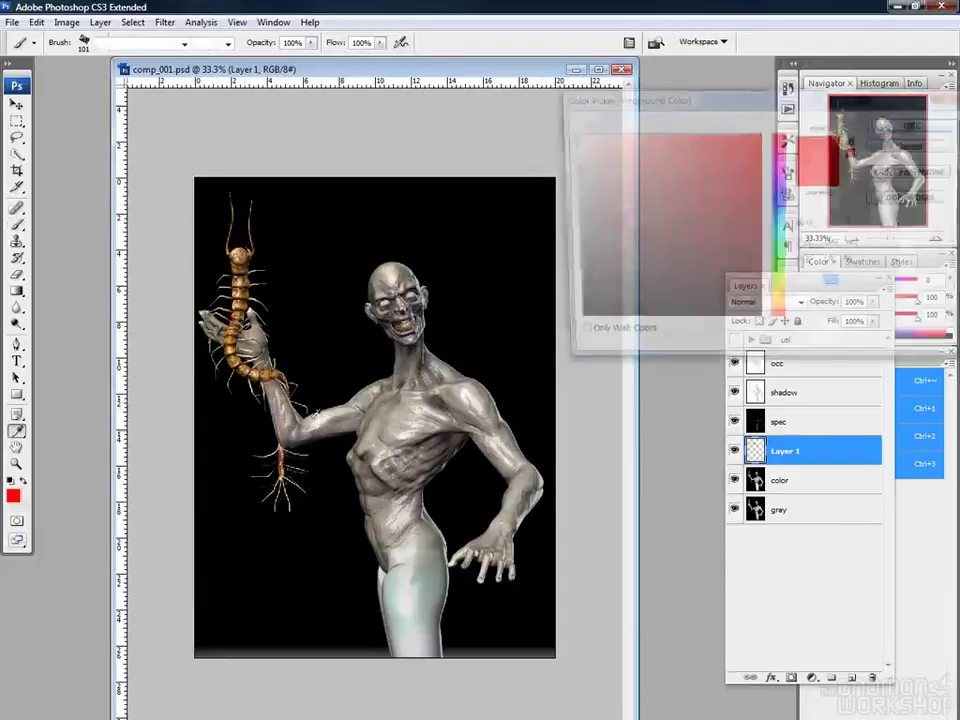
left_click(780, 293)
left_click_drag(642, 286, 625, 286)
left_click(910, 127)
key("b")
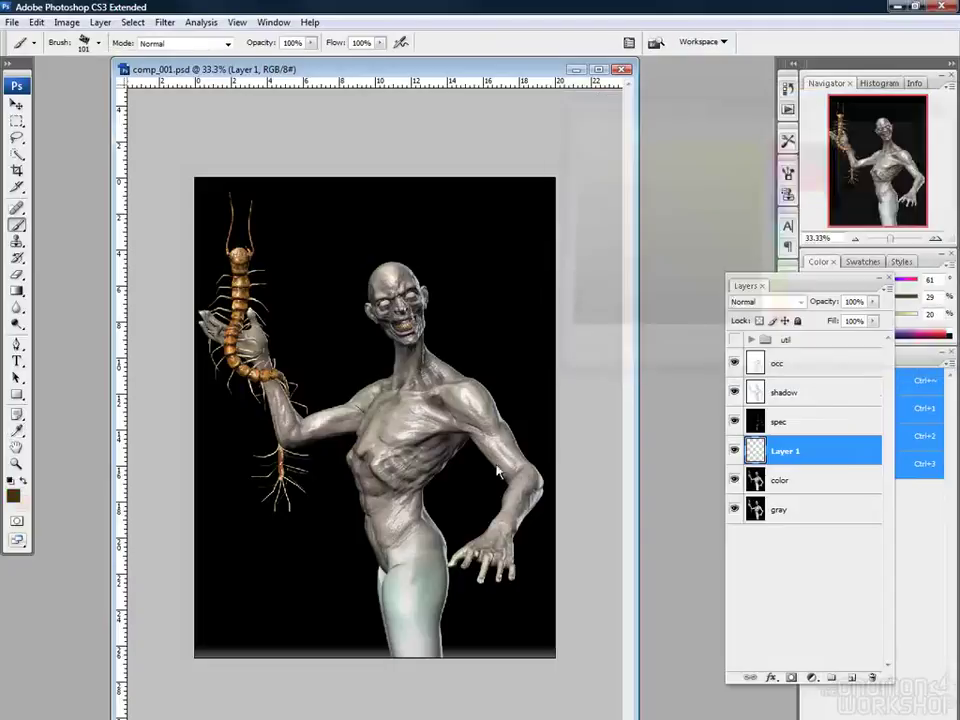
Block in a dark olive skirt over the figure's hips and legs, and move Layer 1 above the occ layer
mouse_move(395, 552)
left_mouse_down()
mouse_move(422, 622)
mouse_move(457, 620)
left_mouse_up()
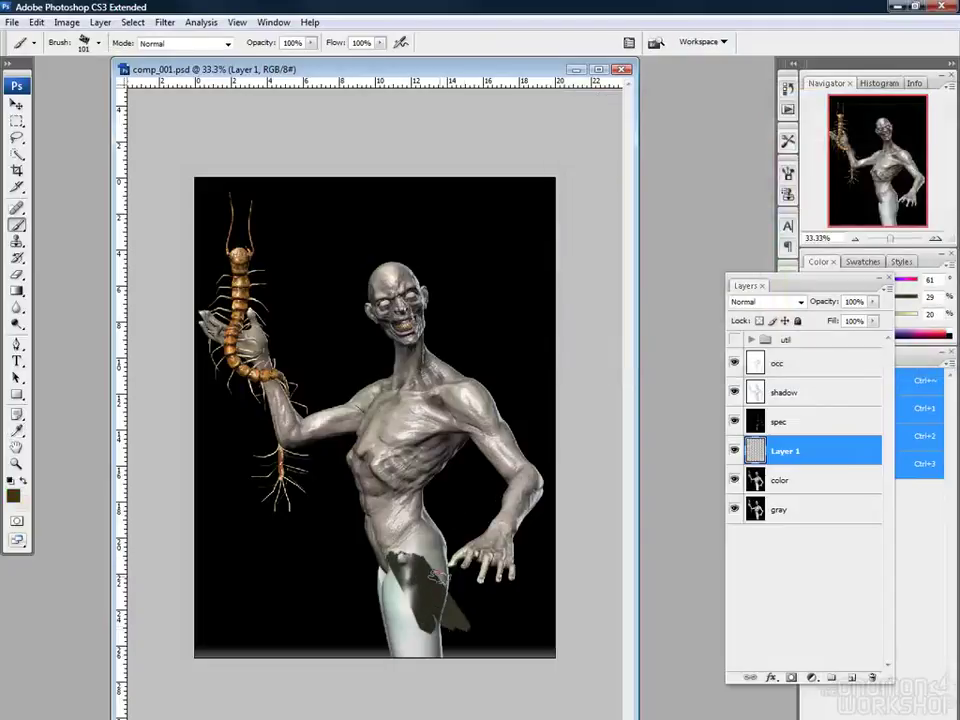
mouse_move(428, 558)
left_mouse_down()
mouse_move(472, 622)
mouse_move(462, 628)
mouse_move(457, 585)
mouse_move(445, 582)
mouse_move(434, 633)
mouse_move(399, 577)
mouse_move(375, 638)
mouse_move(490, 662)
left_mouse_up()
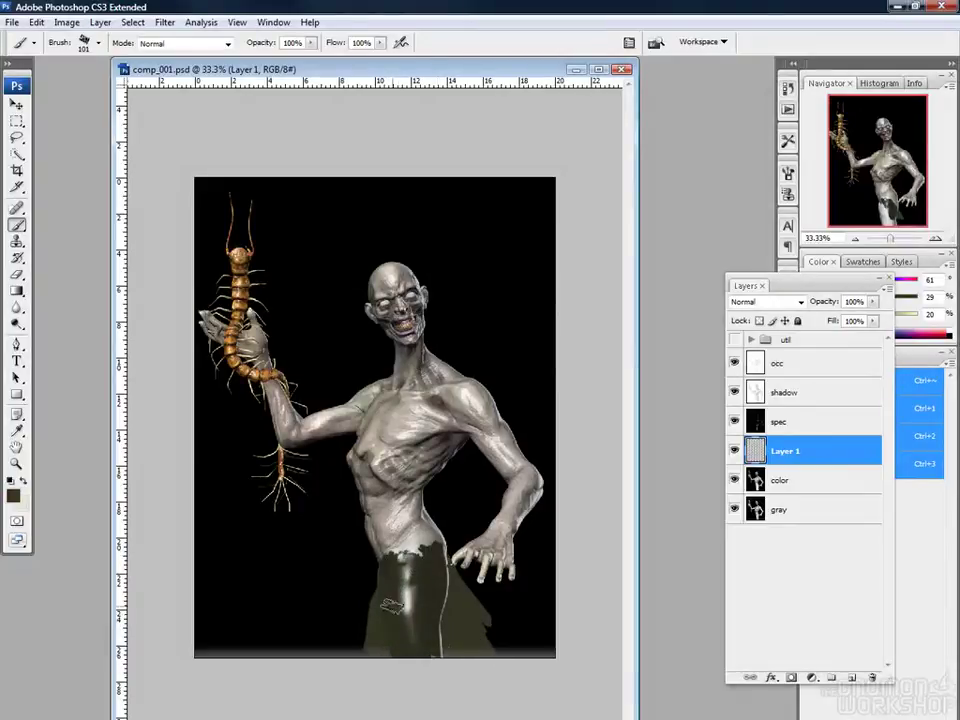
mouse_move(407, 558)
left_mouse_down()
mouse_move(434, 533)
mouse_move(390, 563)
mouse_move(430, 541)
left_mouse_up()
mouse_move(752, 452)
left_mouse_down()
mouse_move(758, 390)
mouse_move(762, 410)
left_mouse_up()
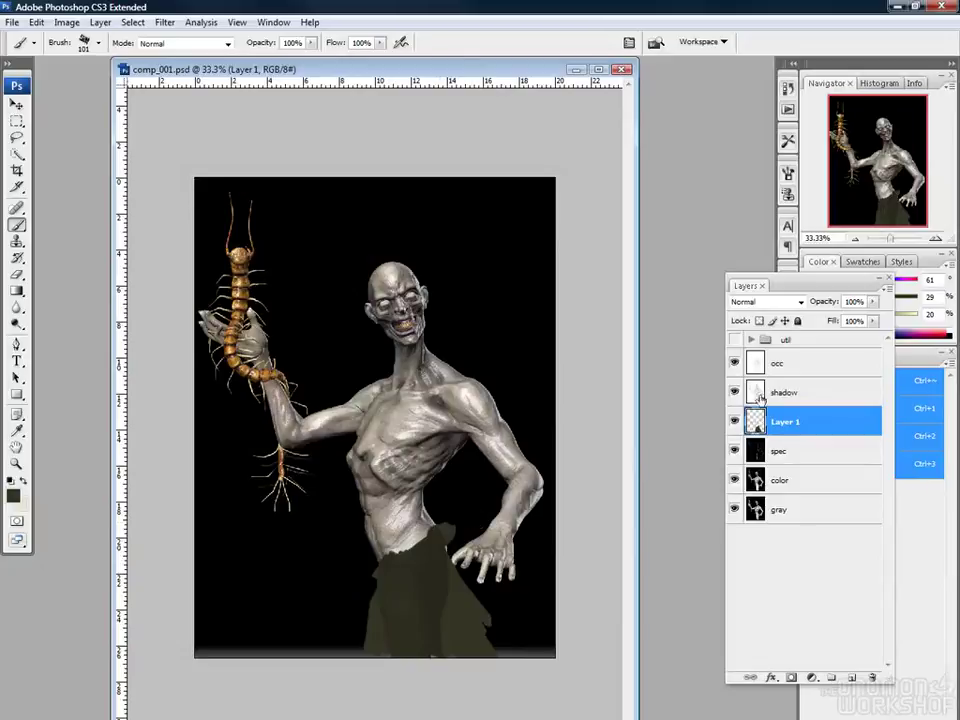
left_click_drag(762, 420, 762, 352)
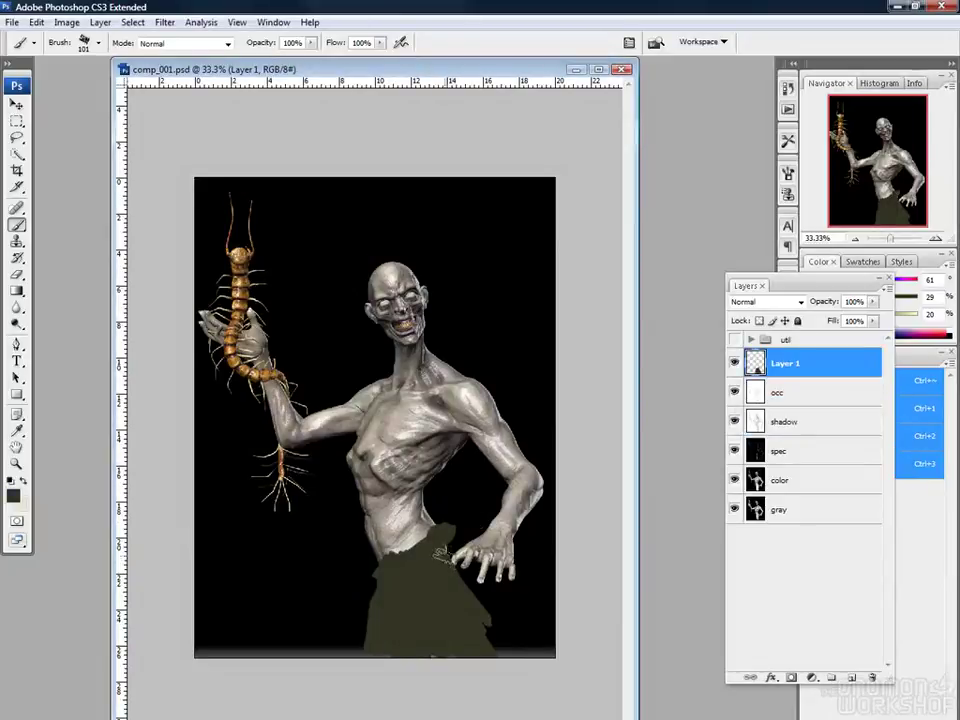
Reduce the brush to 71 px and extend the skirt's edge outward beneath the lowered hand
right_click(452, 548)
left_click_drag(456, 457, 429, 457)
left_click(334, 660)
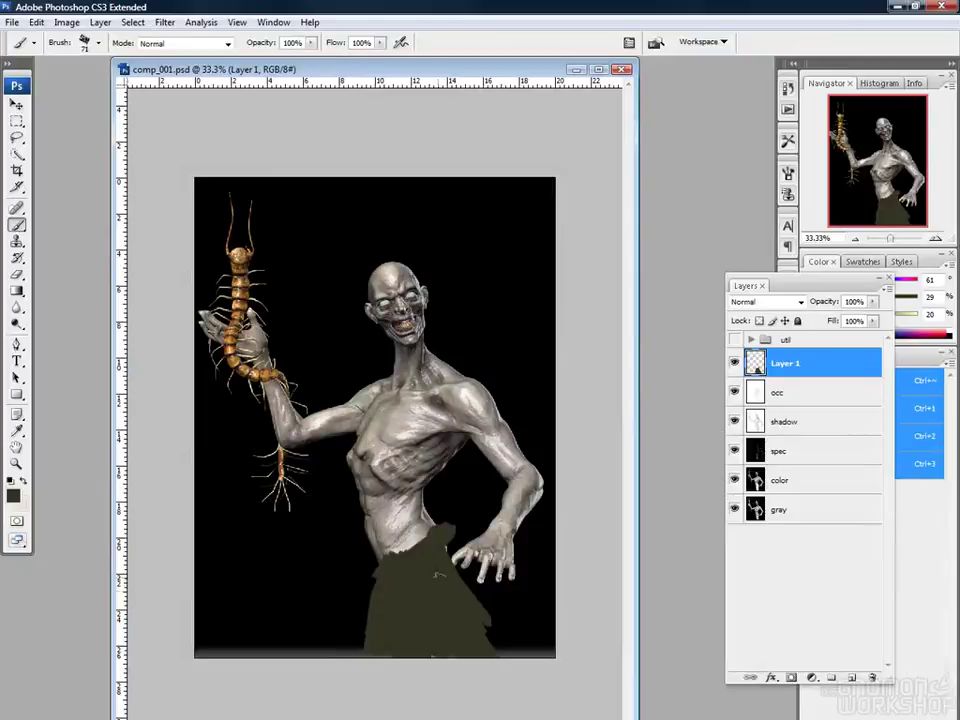
left_click_drag(450, 546, 469, 632)
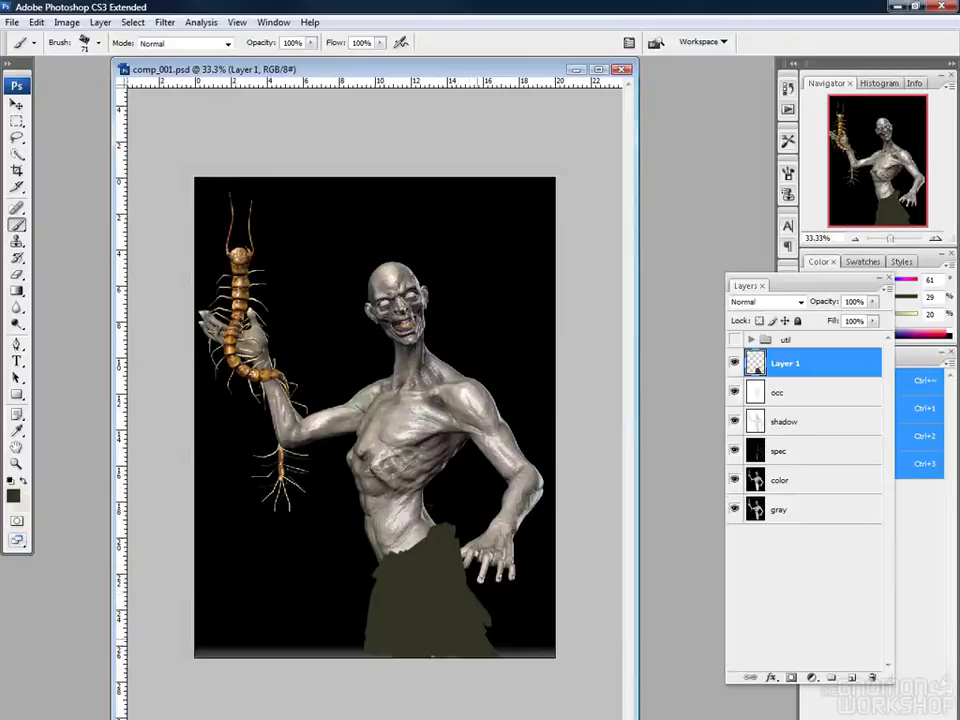
Set the Eraser to a round tip with a 67 px diameter and 69% hardness
key("e")
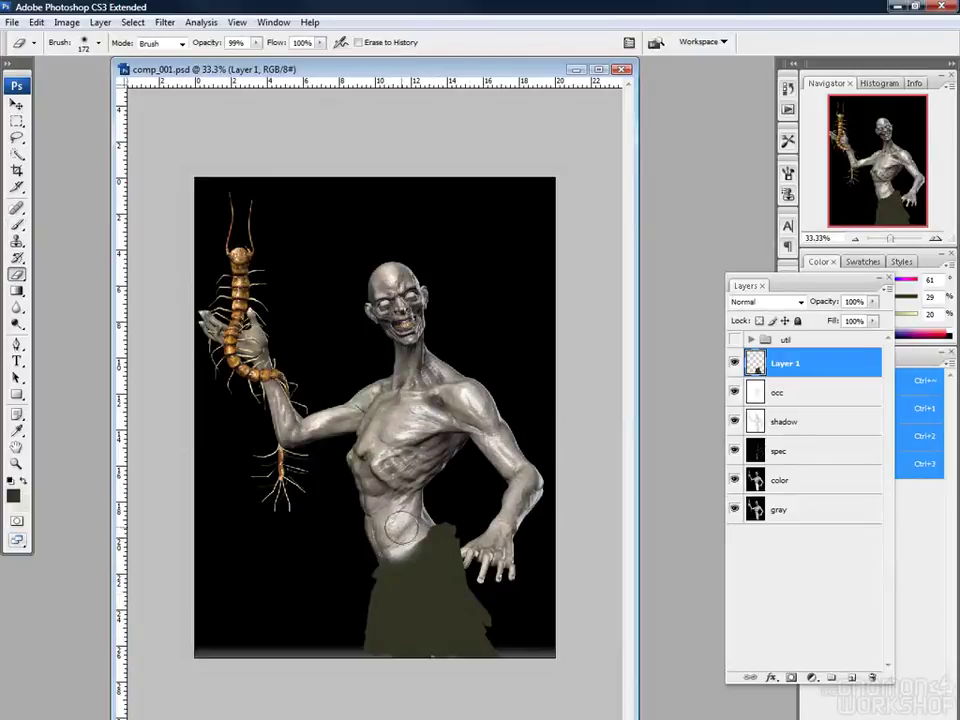
right_click(402, 527)
left_click(479, 505)
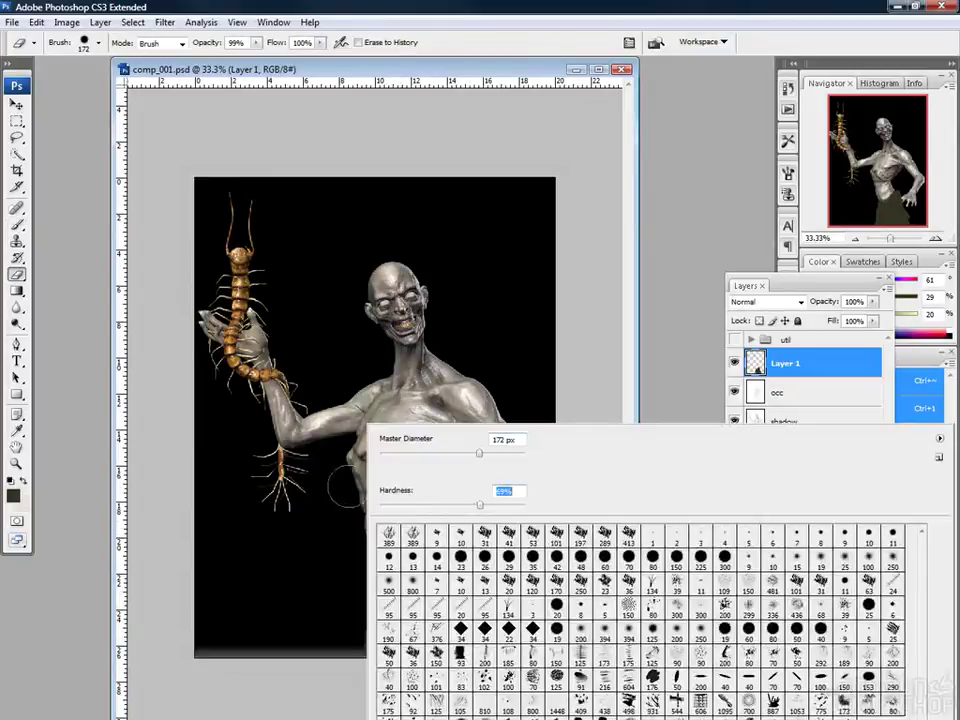
left_click(348, 486)
right_click(378, 467)
left_click(407, 454)
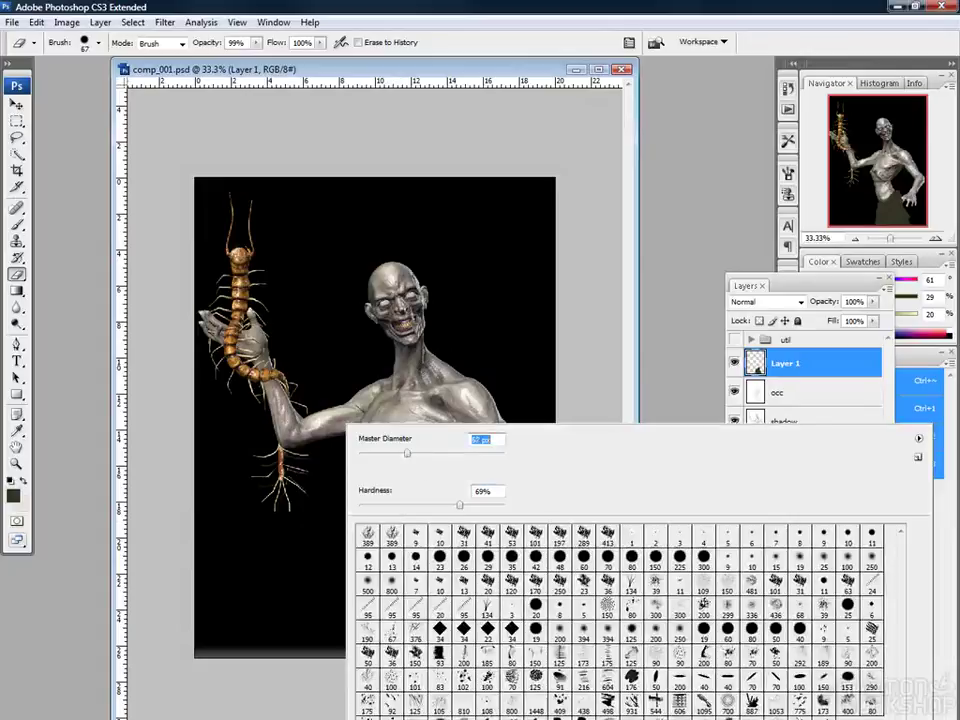
key("Return")
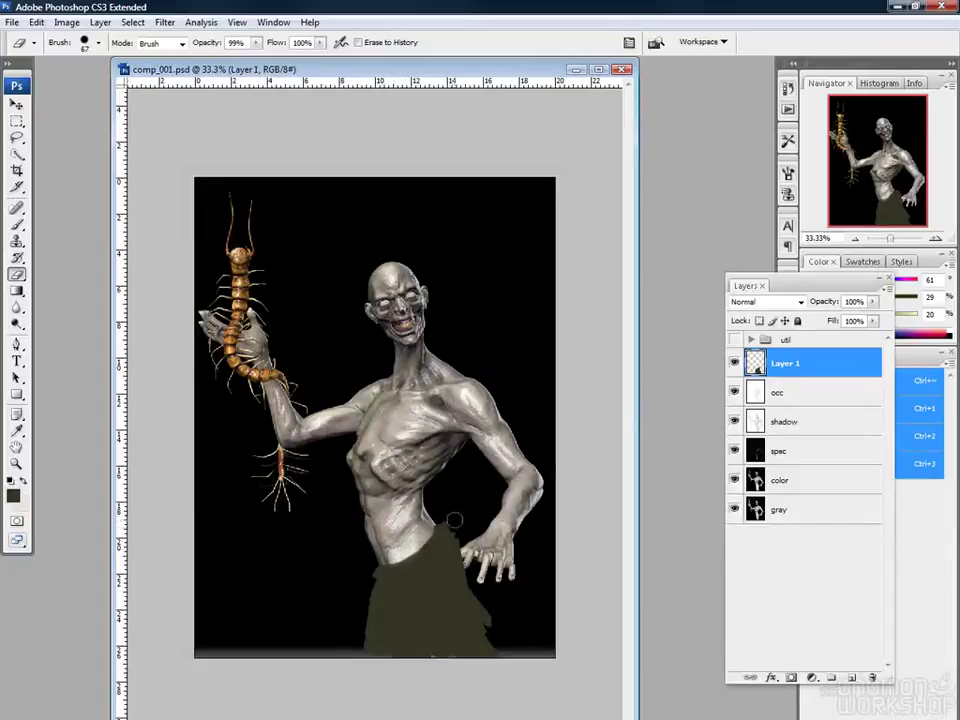
Erase the ragged paint along both sides of the skirt to leave a cleaner silhouette
left_click_drag(470, 547, 502, 642)
left_click_drag(476, 596, 503, 648)
left_click_drag(467, 561, 489, 640)
mouse_move(366, 586)
left_mouse_down()
mouse_move(363, 637)
mouse_move(364, 579)
mouse_move(357, 649)
mouse_move(379, 611)
mouse_move(387, 619)
mouse_move(386, 605)
mouse_move(400, 618)
mouse_move(389, 608)
mouse_move(381, 626)
mouse_move(378, 586)
mouse_move(381, 644)
left_mouse_up()
key("b")
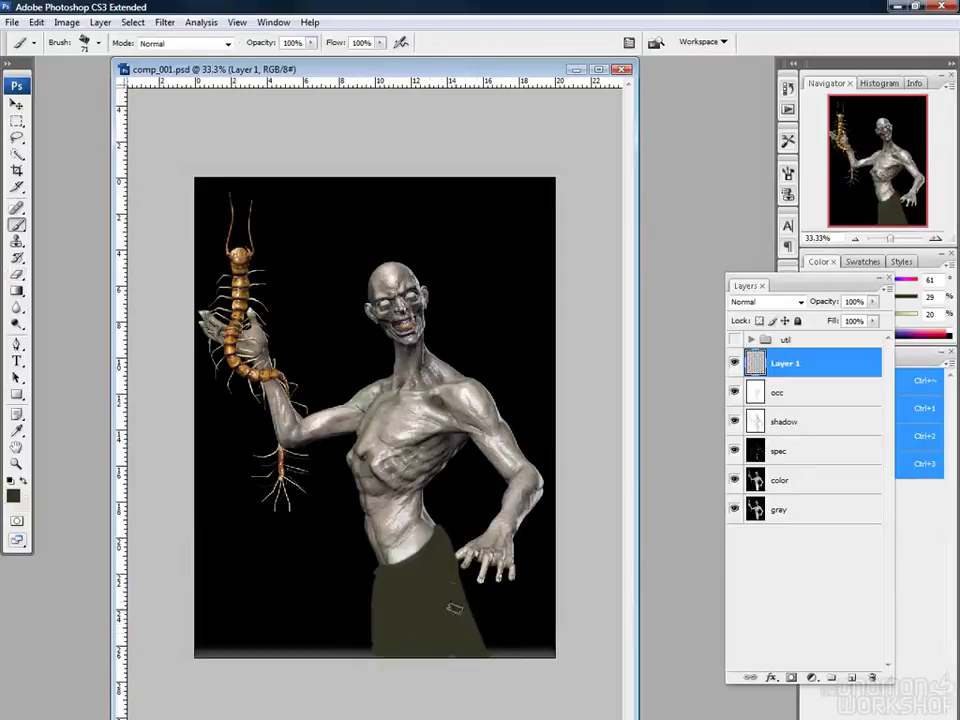
Try to select the lowered hand on the matte2 layer in the util group with the Quick Selection tool
left_click(752, 340)
left_click(766, 423)
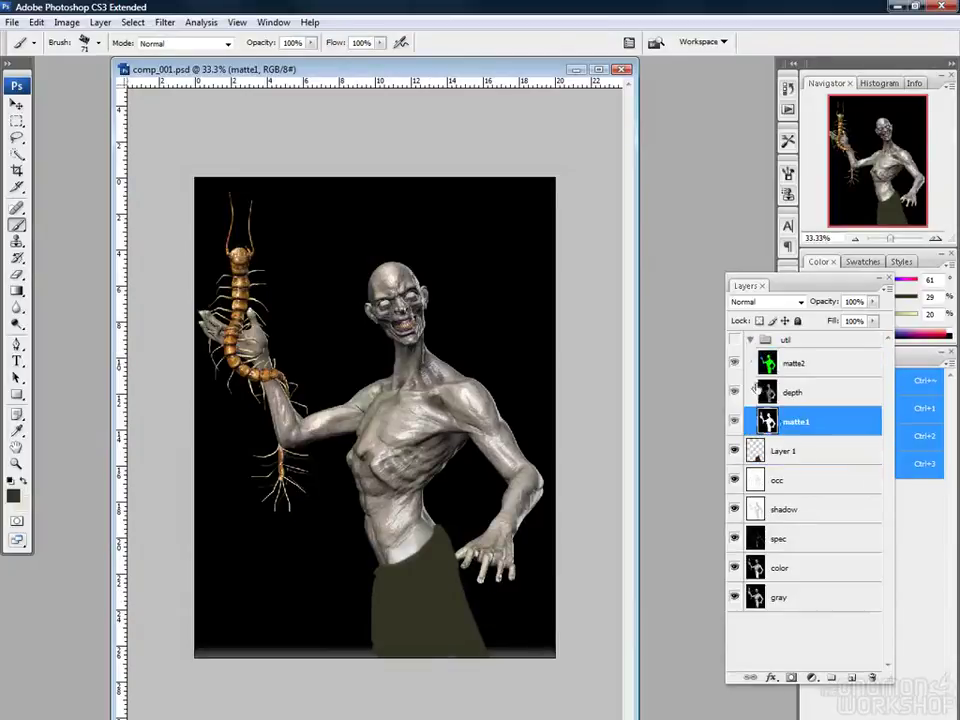
left_click(734, 342)
key("w")
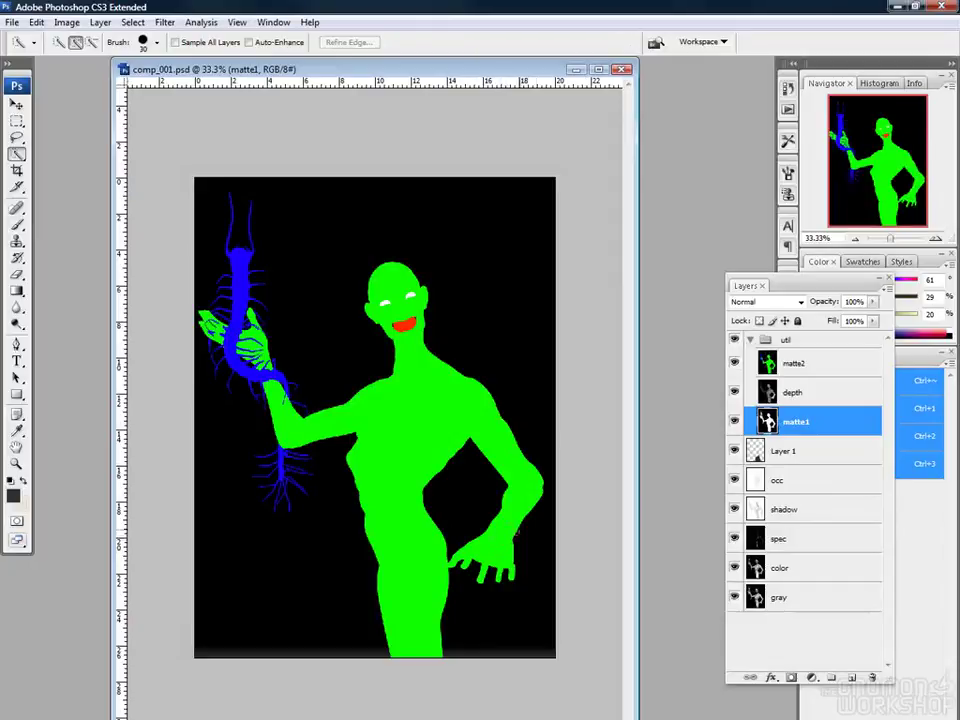
left_click(772, 366)
left_click(492, 548)
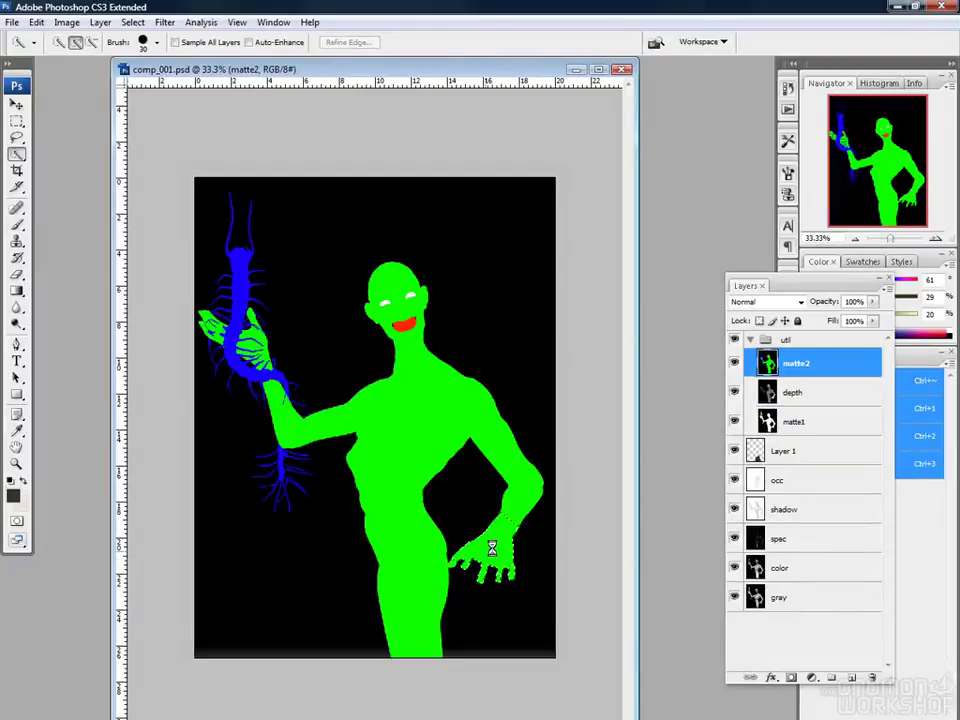
left_click(751, 341)
left_click(735, 341)
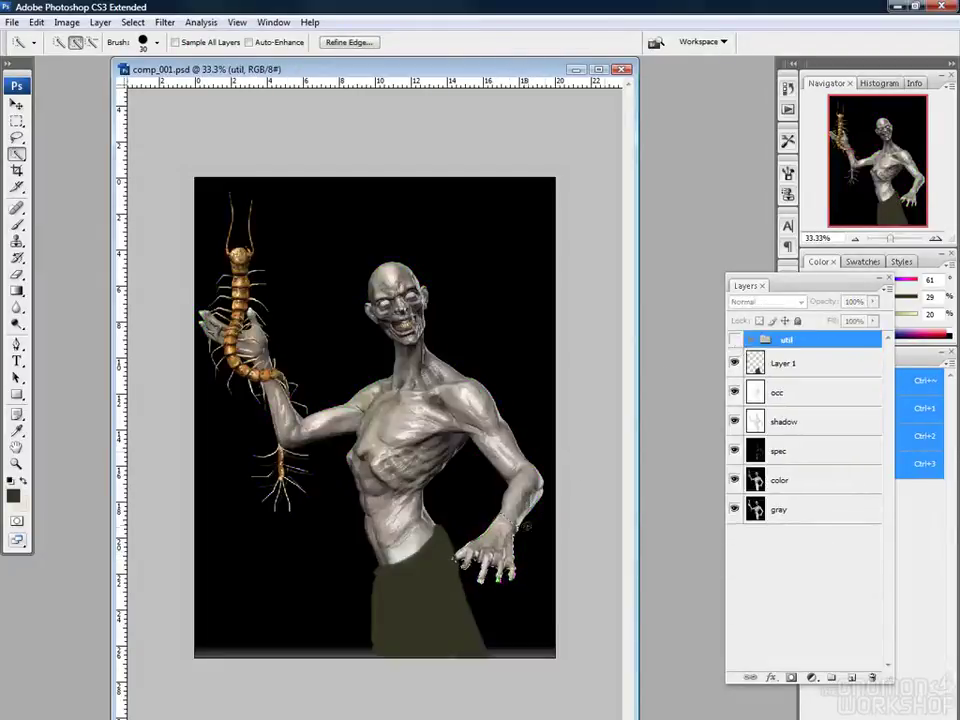
Select the green figure on matte2 with the Magic Wand at tolerance 32, hide the util group and activate Layer 1
left_click(735, 341)
left_click(751, 341)
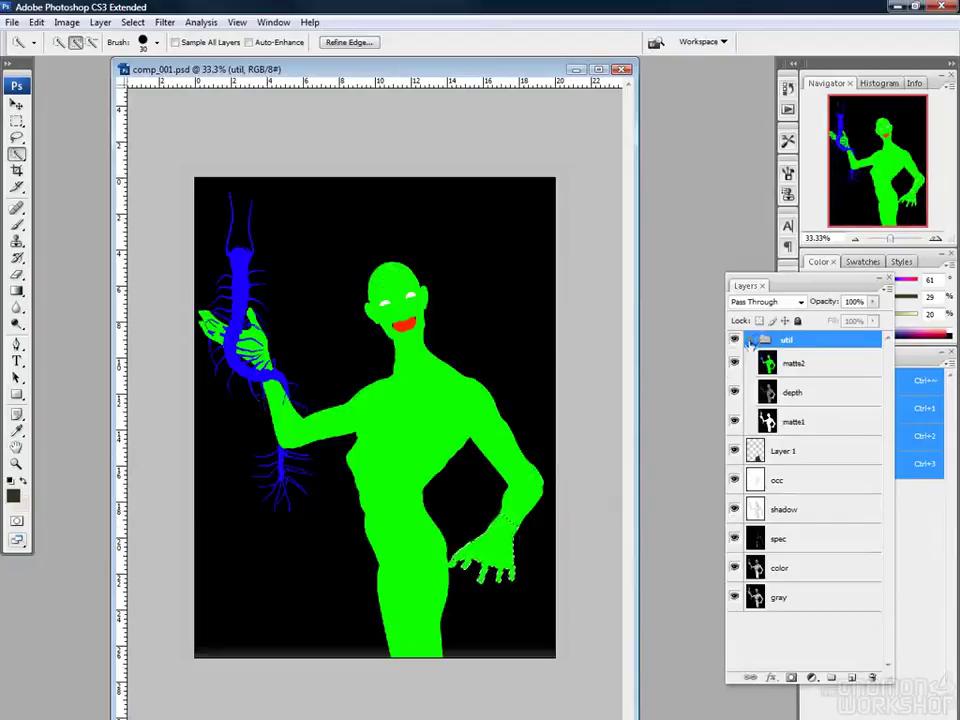
left_click(768, 356)
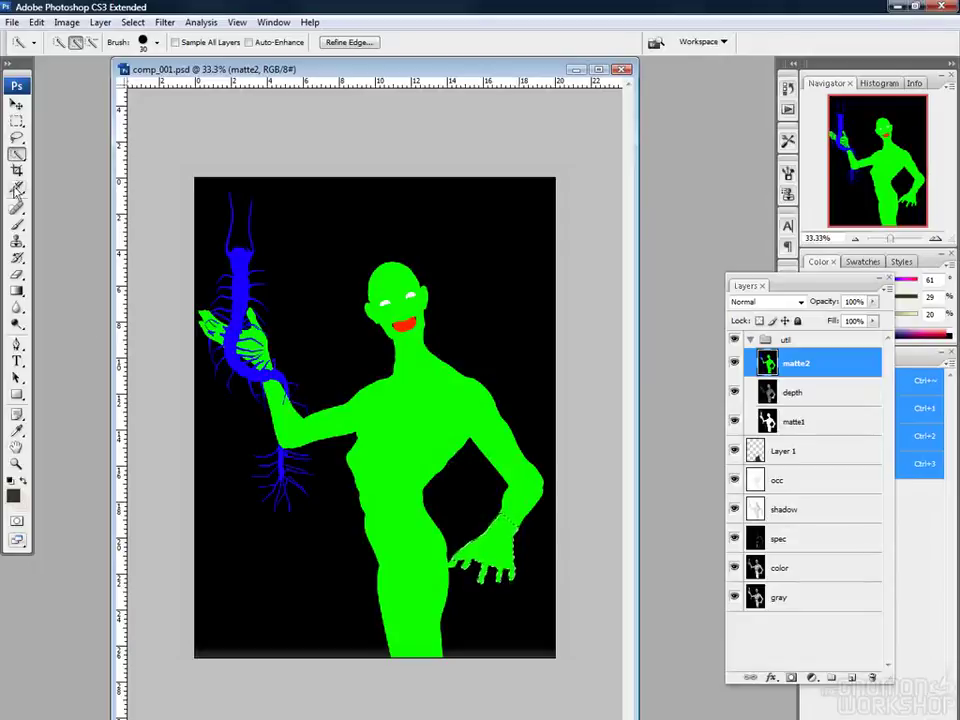
left_click_drag(20, 154, 68, 167)
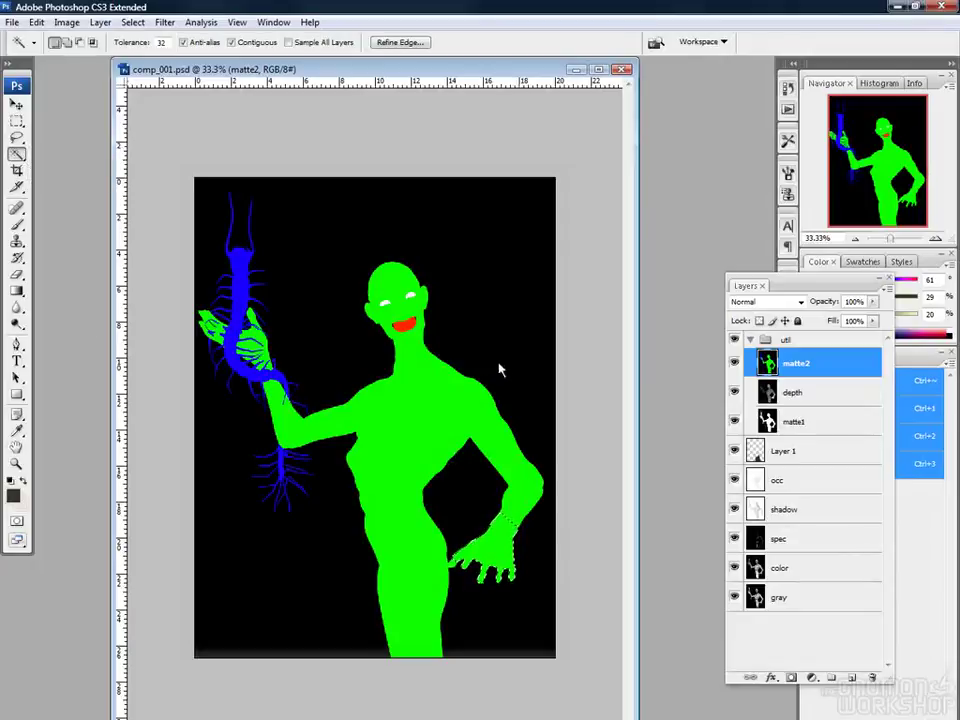
left_click(463, 403)
left_click(737, 342)
left_click(750, 340)
left_click(735, 340)
left_click(758, 364)
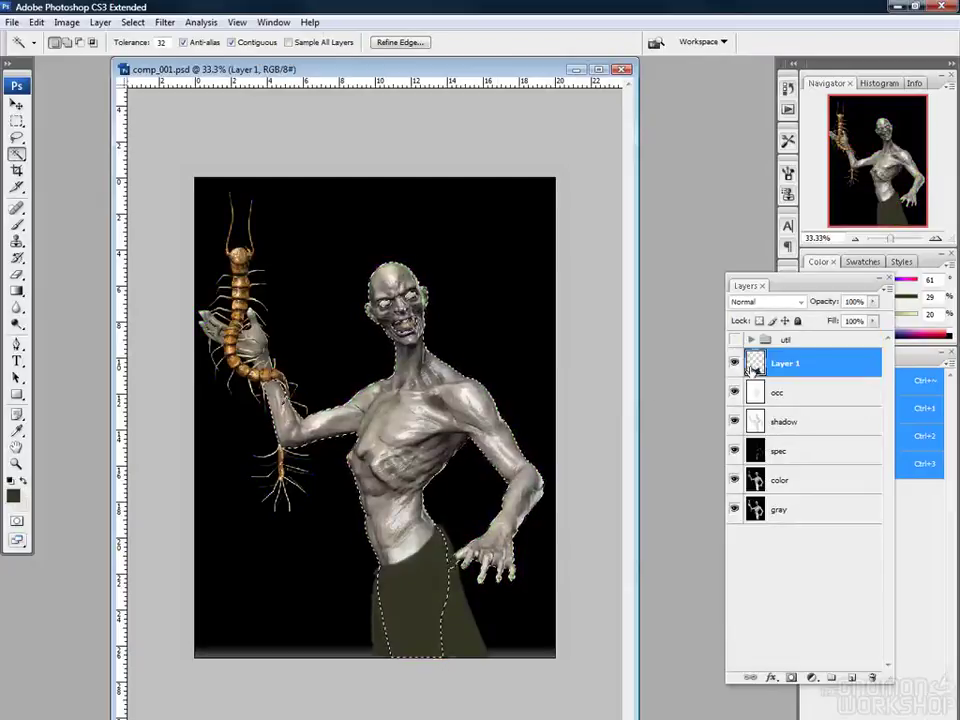
Erase the skirt paint covering the lowered hand's fingers within the selection, deselect, and lock Layer 1's transparent pixels
key("e")
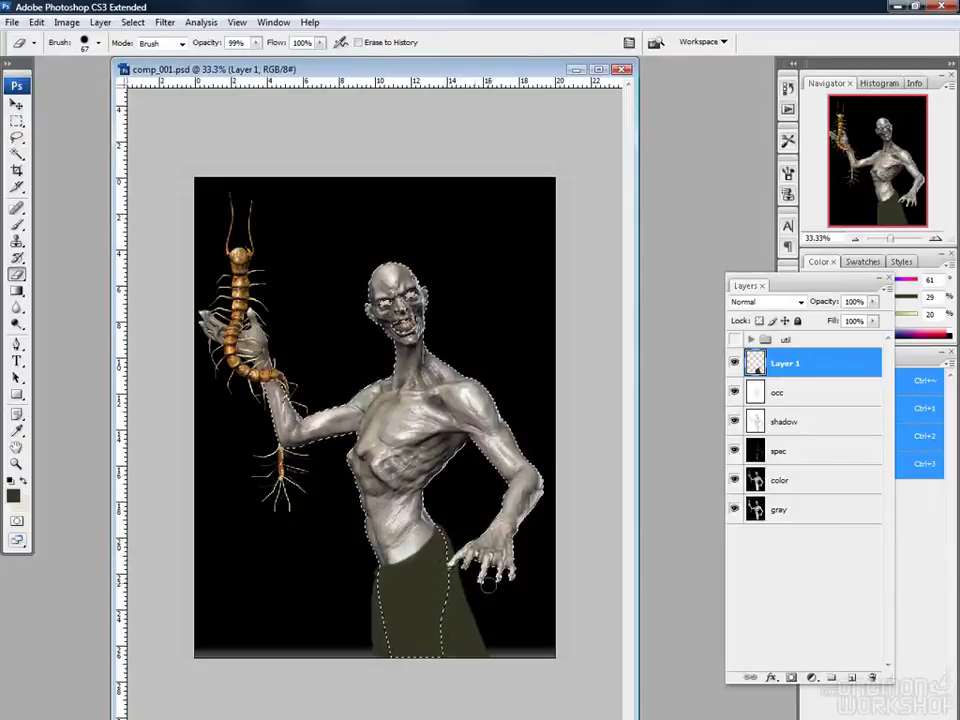
key("l")
key("ctrl+d")
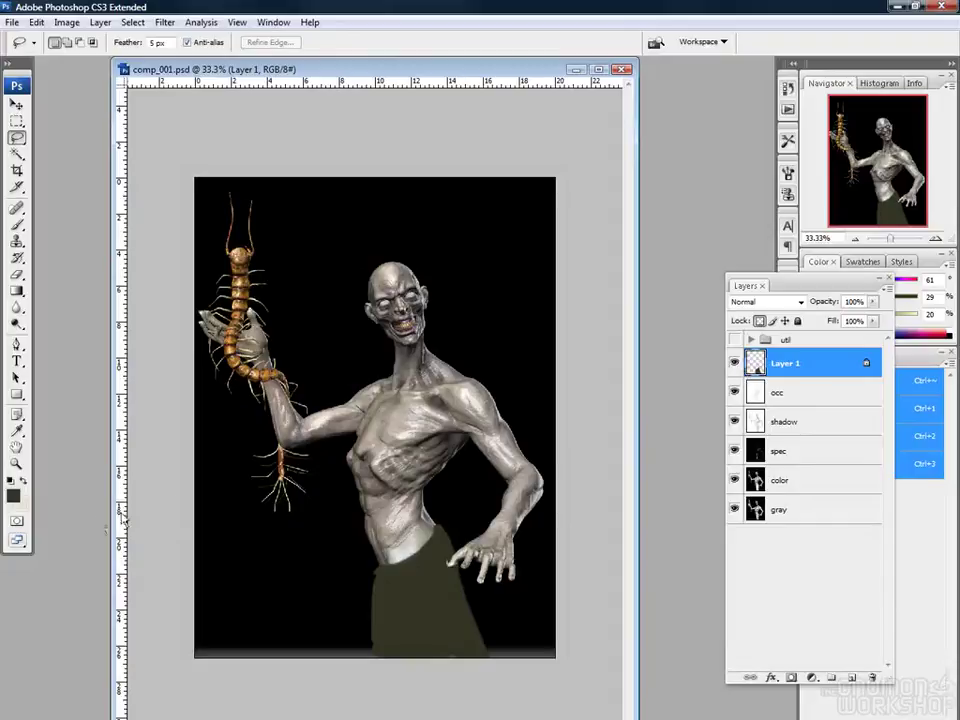
Paint lighter vertical folds down the skirt using color #6b6b49 at 40% brush opacity
key("b")
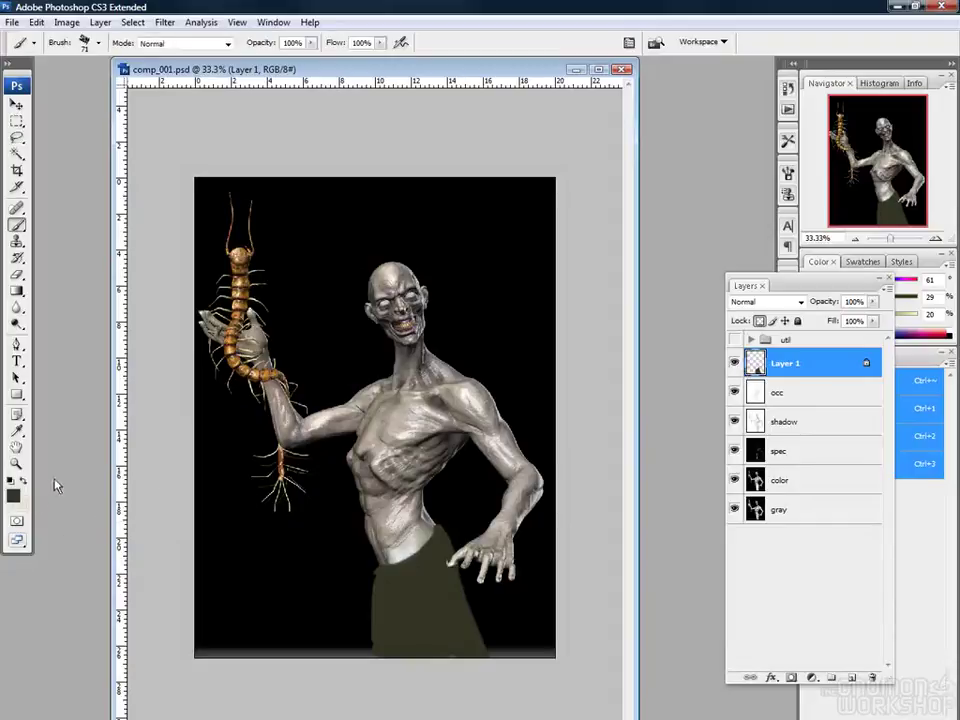
left_click(14, 497)
left_click(630, 245)
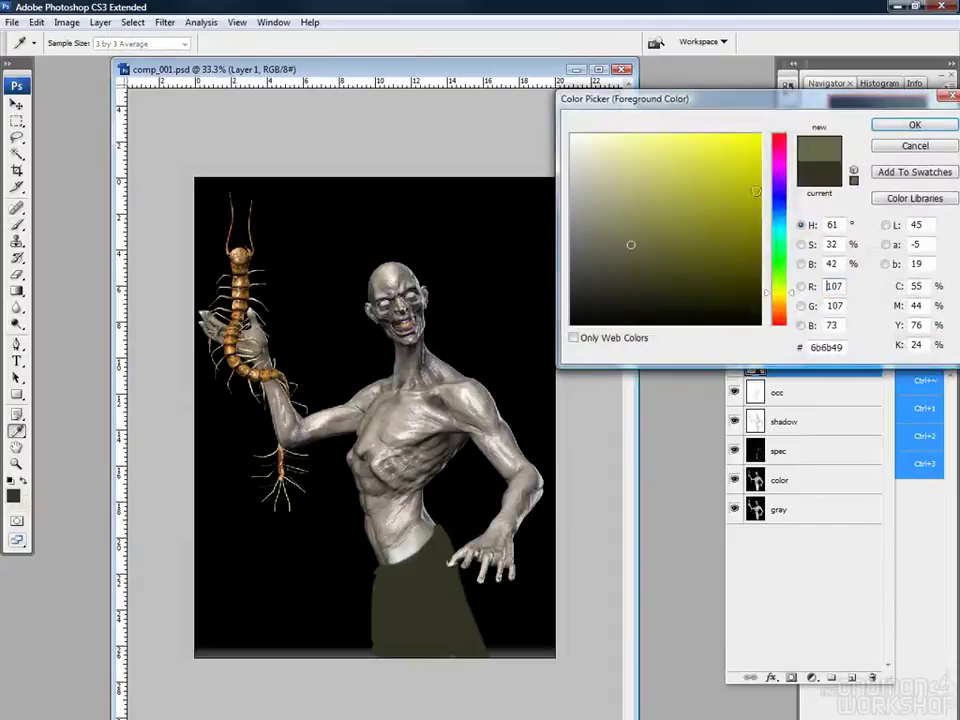
left_click(893, 133)
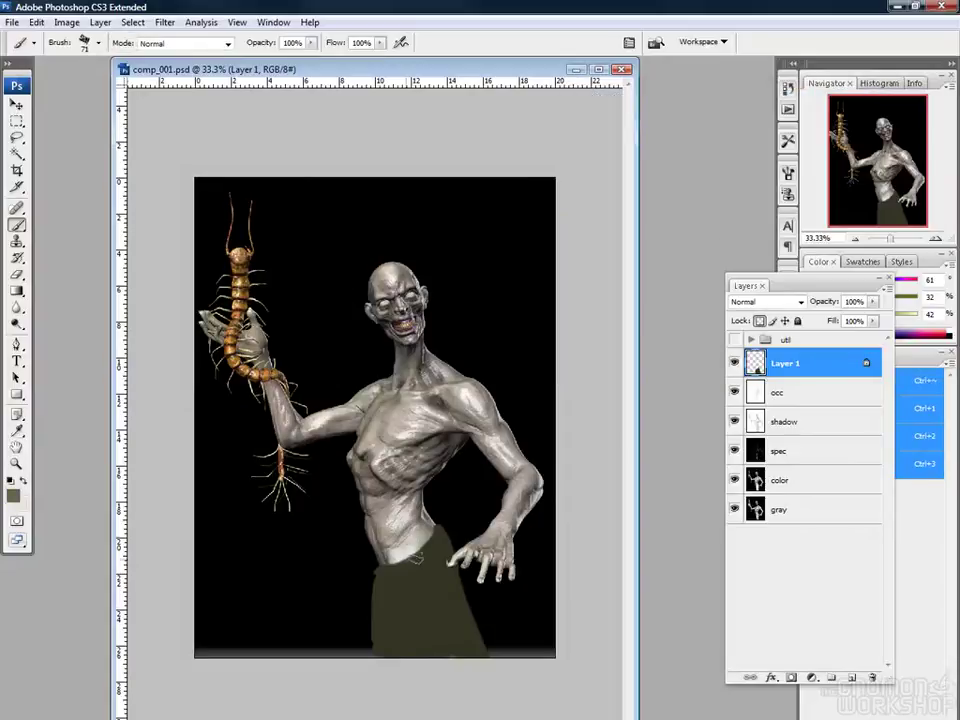
key("4")
mouse_move(383, 571)
left_mouse_down()
mouse_move(378, 648)
mouse_move(401, 648)
left_mouse_up()
left_click_drag(418, 576, 438, 651)
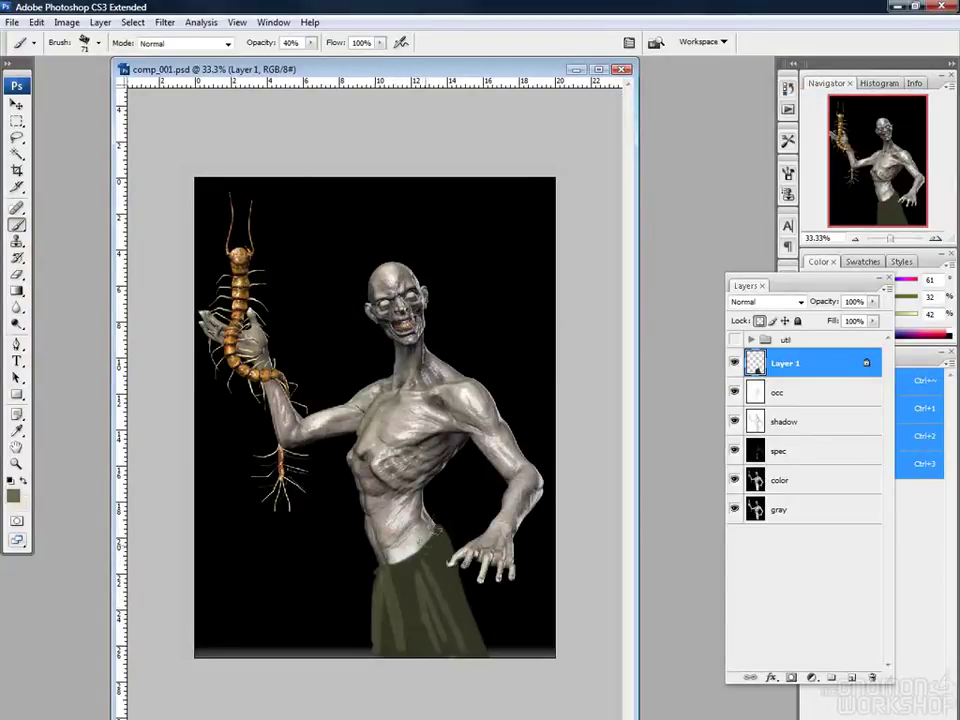
Enlarge the brush to 195 px and paint broad lighter strokes down the middle of the skirt
right_click(367, 428)
left_click_drag(440, 454, 489, 455)
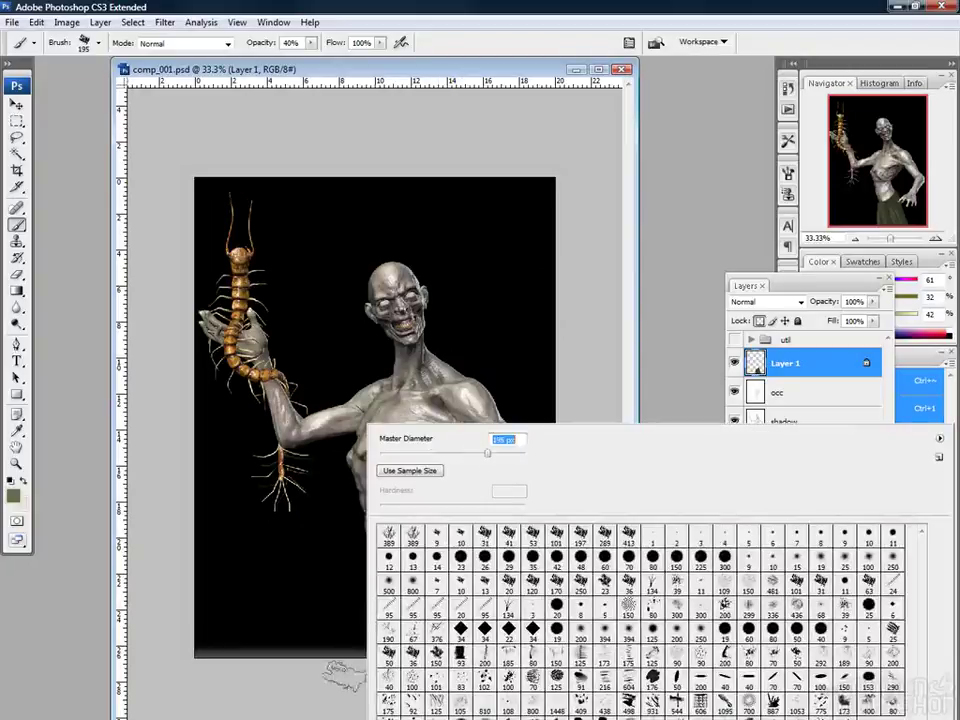
left_click(344, 675)
mouse_move(434, 575)
left_mouse_down()
mouse_move(446, 626)
mouse_move(454, 624)
mouse_move(456, 591)
mouse_move(446, 589)
mouse_move(441, 558)
mouse_move(469, 608)
mouse_move(421, 588)
mouse_move(414, 621)
mouse_move(391, 587)
mouse_move(398, 601)
mouse_move(399, 572)
mouse_move(437, 534)
mouse_move(453, 532)
mouse_move(441, 626)
mouse_move(429, 604)
mouse_move(441, 654)
mouse_move(425, 568)
mouse_move(443, 642)
left_mouse_up()
Set up a 66 px brush at 30% opacity with the dark olive sampled from the skirt near the waist
key("3")
left_click(444, 545, "alt")
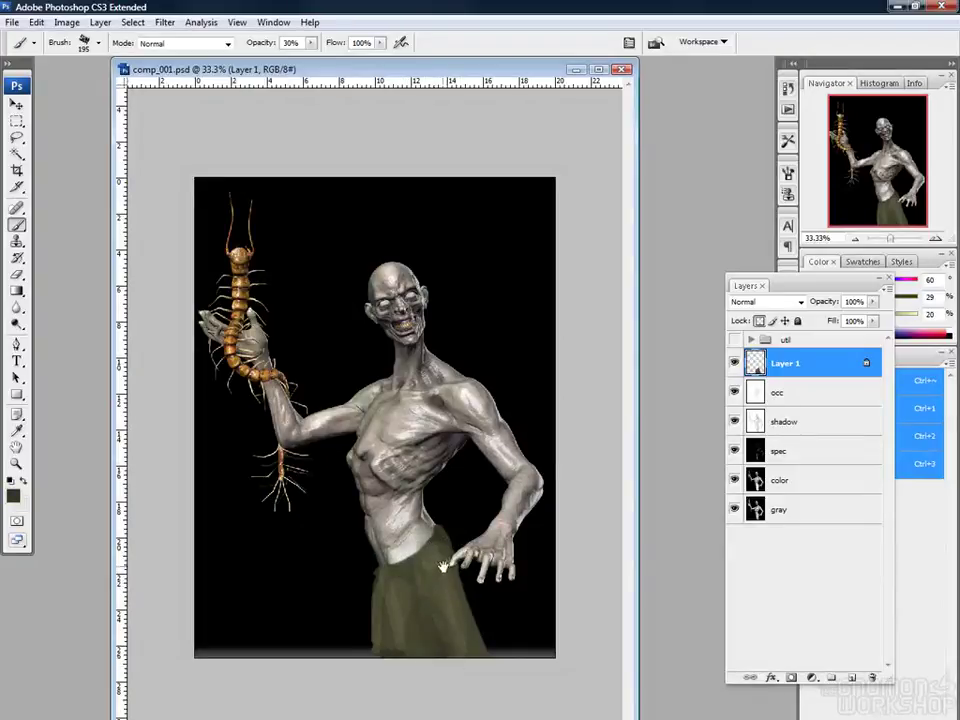
right_click(438, 535)
left_click_drag(466, 454, 432, 456)
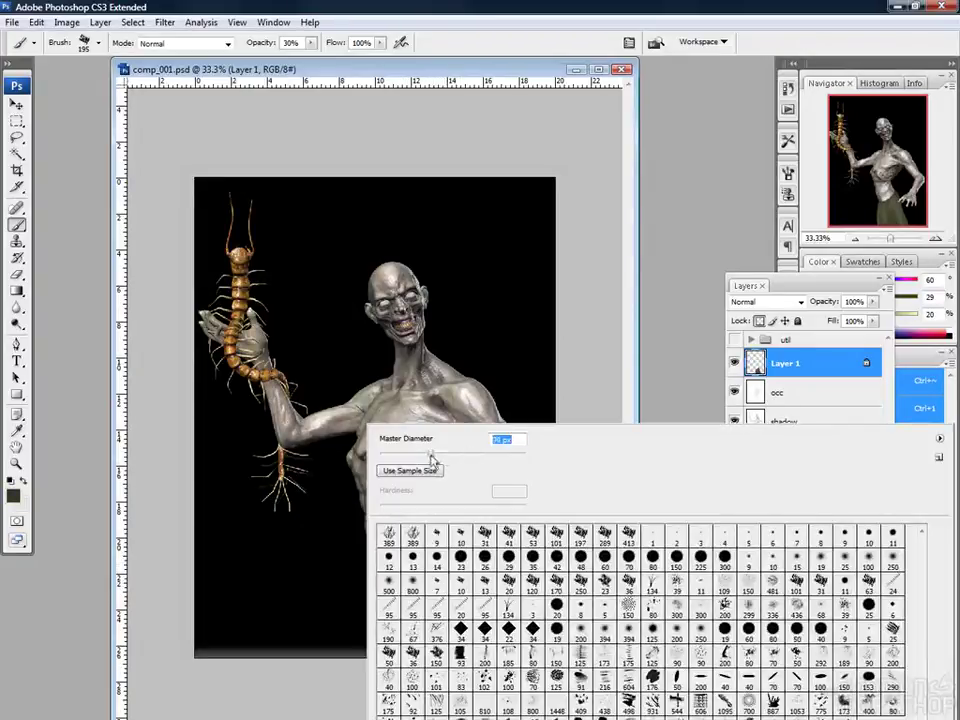
key("Return")
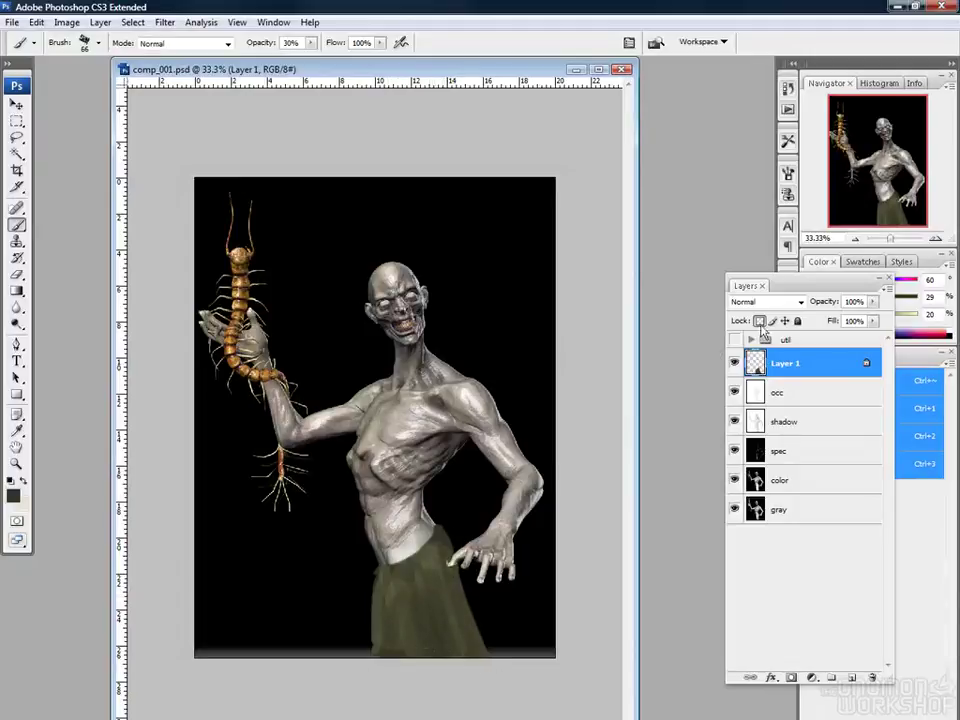
key("e")
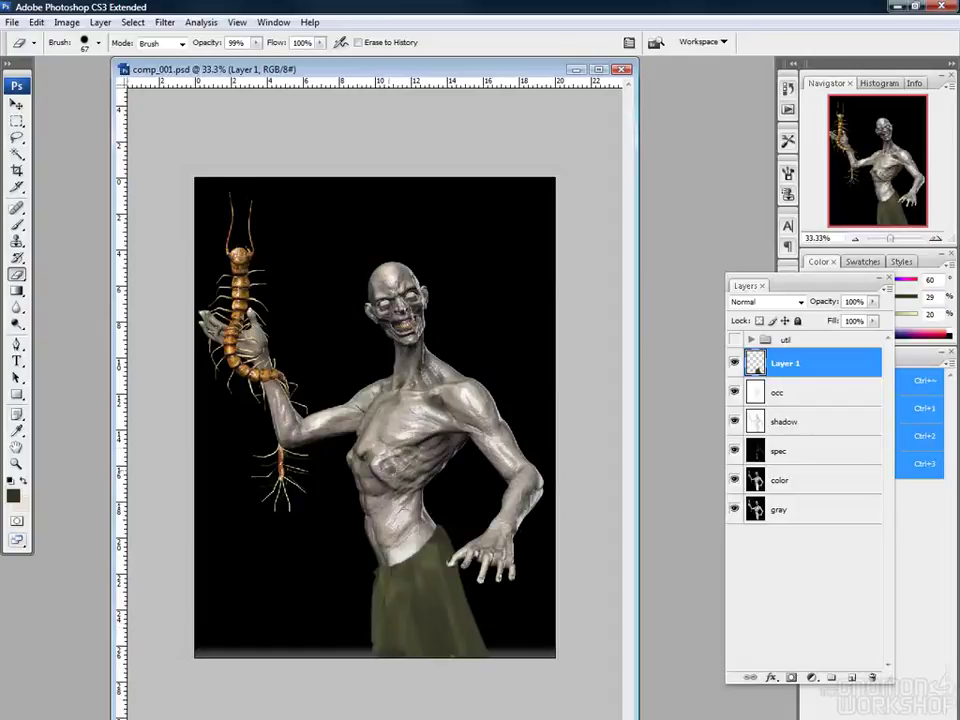
left_click(164, 22)
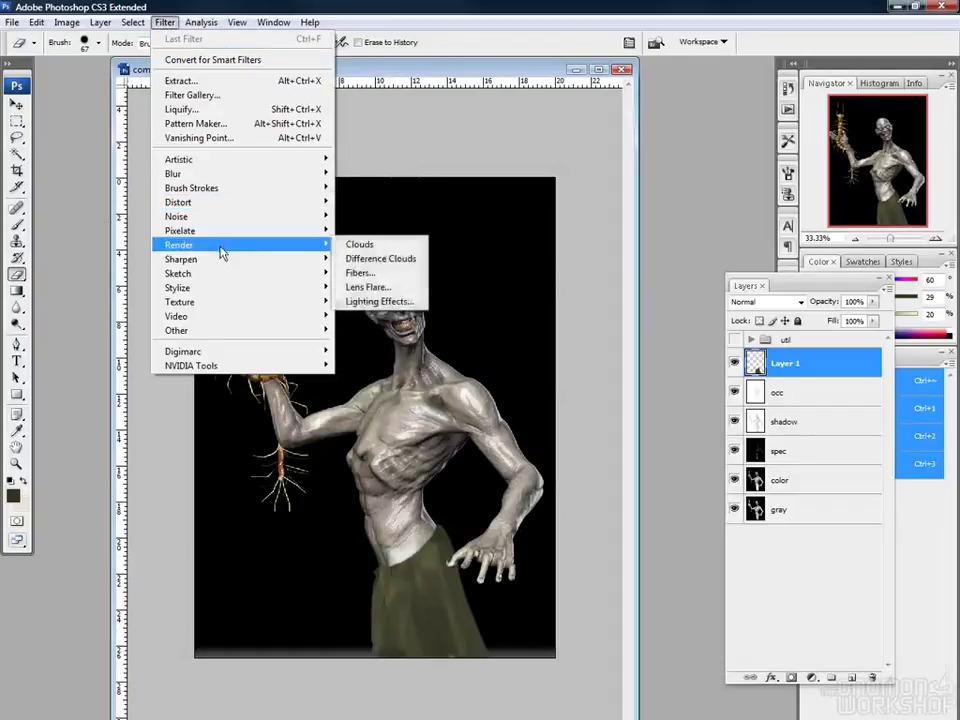
left_click(607, 366)
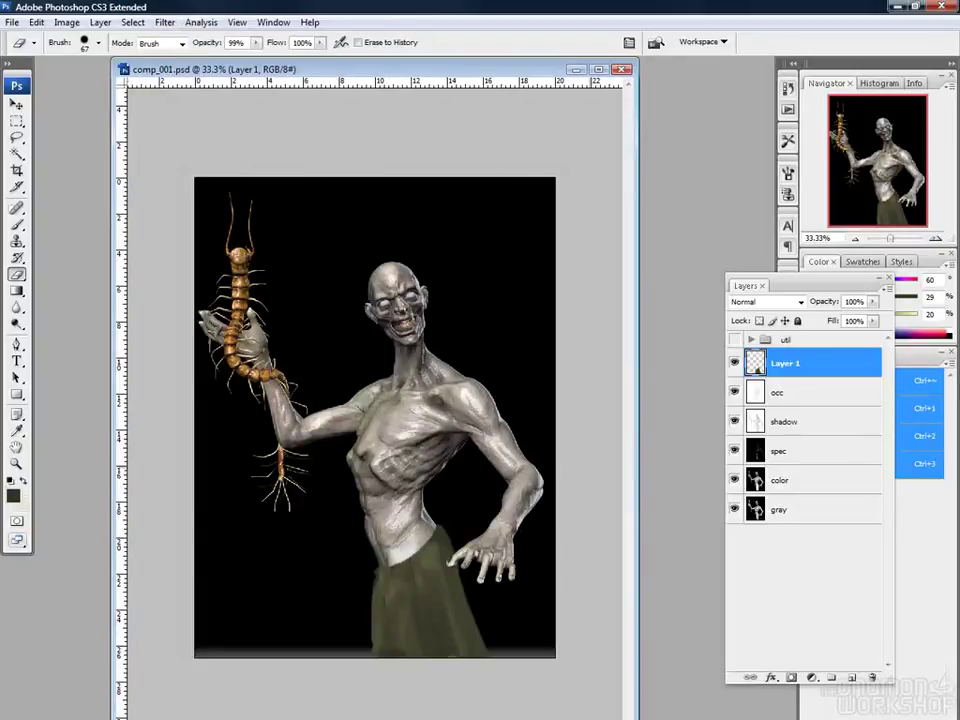
left_click(759, 321)
Choose the rough 170 px brush preset for the Brush tool
key("b")
right_click(258, 278)
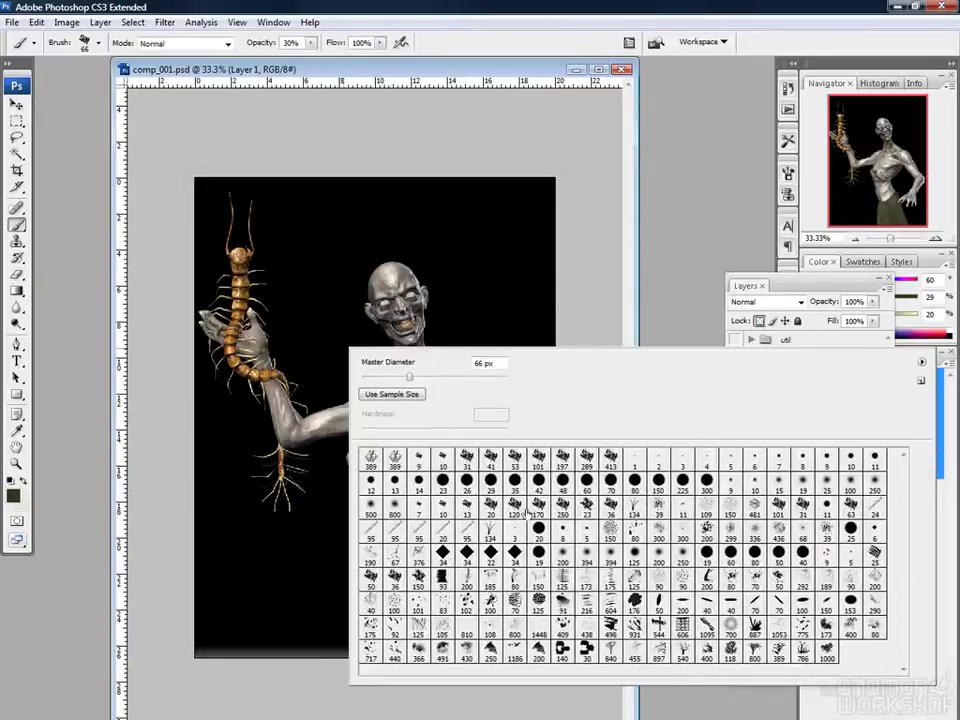
left_click(491, 506)
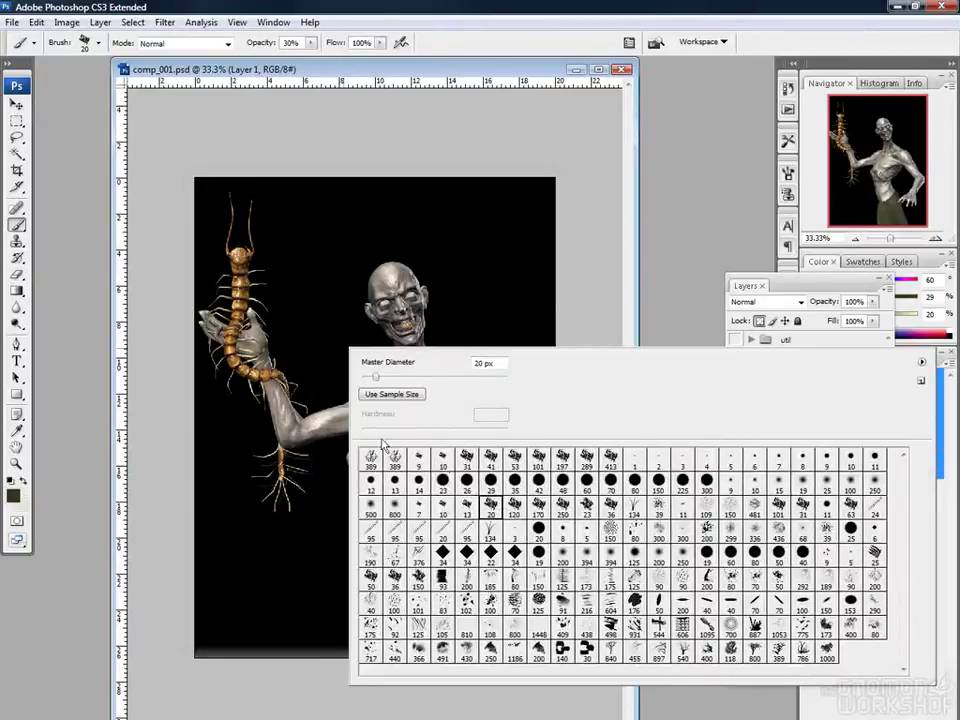
left_click(538, 506)
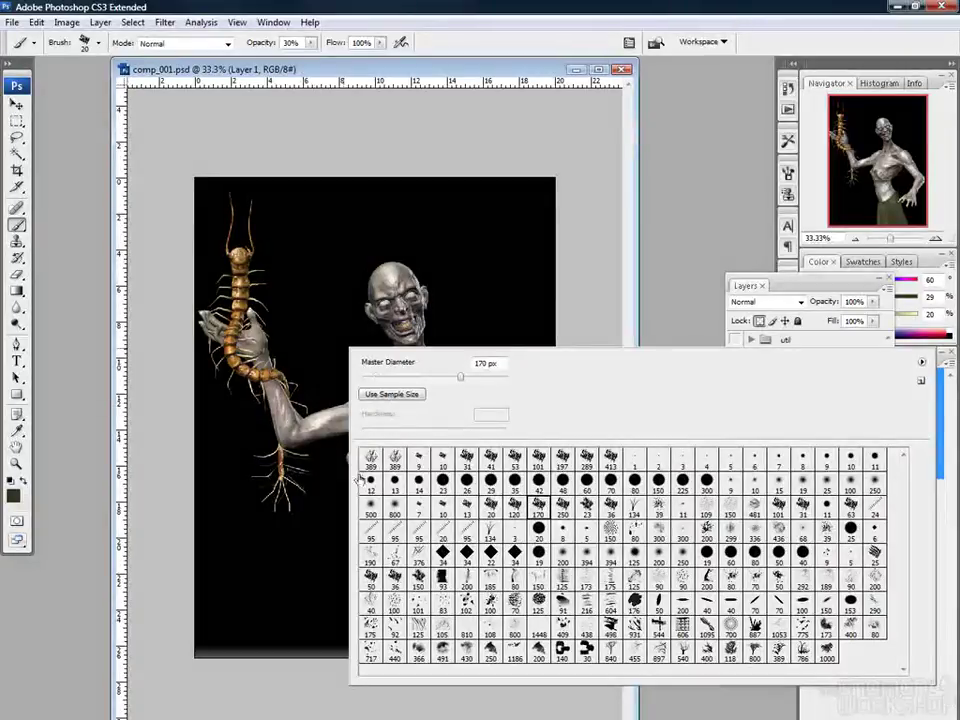
left_click(152, 510)
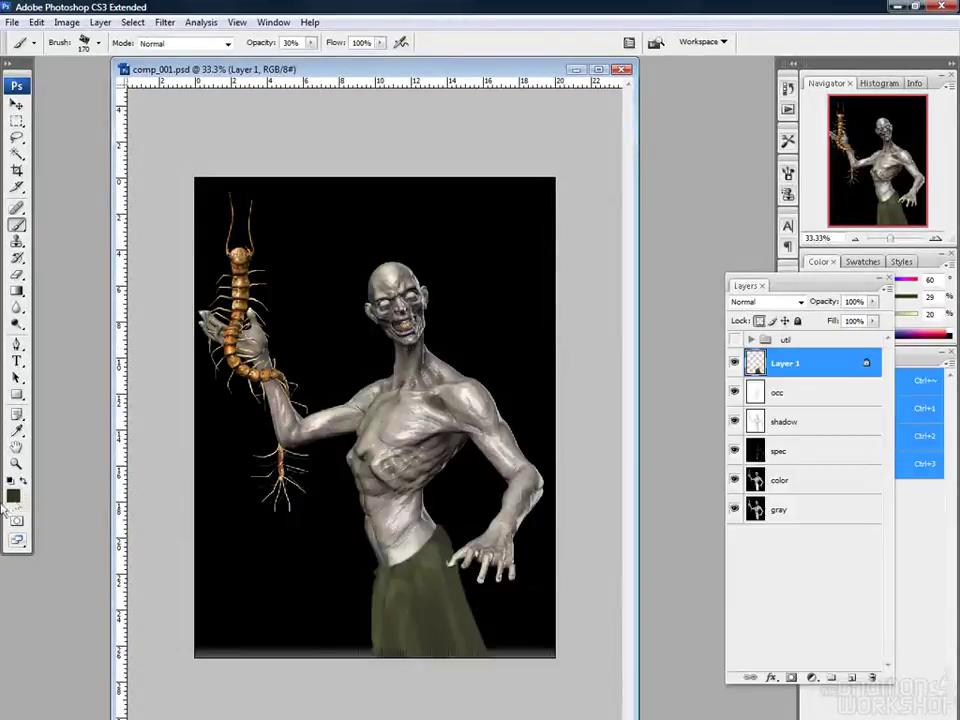
Choose a lighter olive at hue 60, saturation 25%, brightness 57% and paint vertical skirt highlights at 30% and 20% opacity
left_click(400, 591, "alt")
left_click(13, 494)
left_click(627, 231)
left_click_drag(627, 231, 618, 215)
left_click(912, 127)
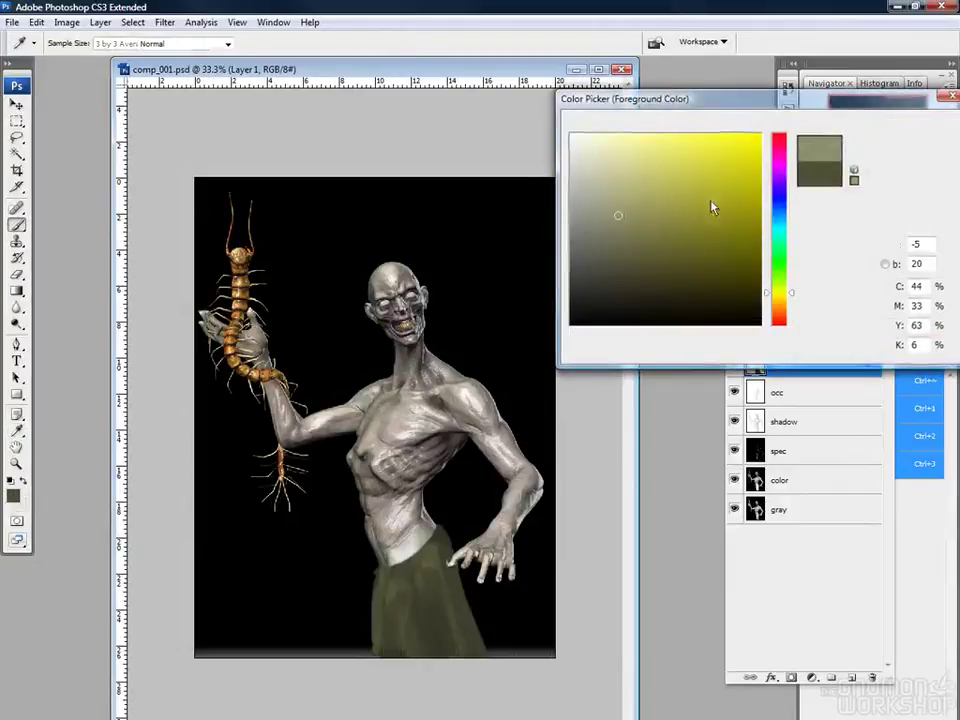
left_click_drag(393, 582, 394, 647)
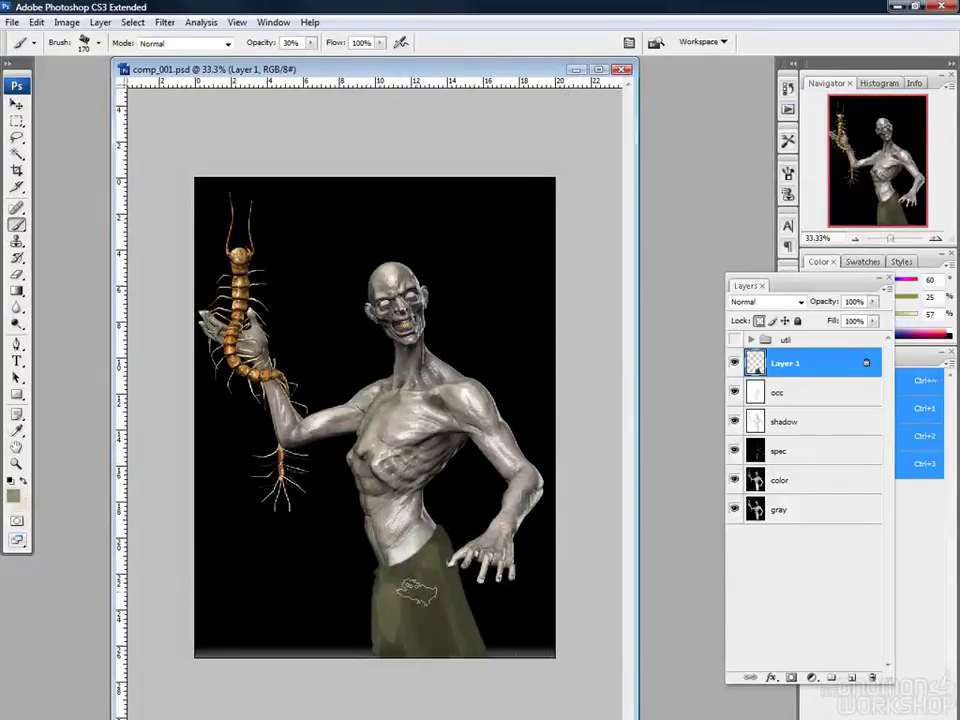
key("2")
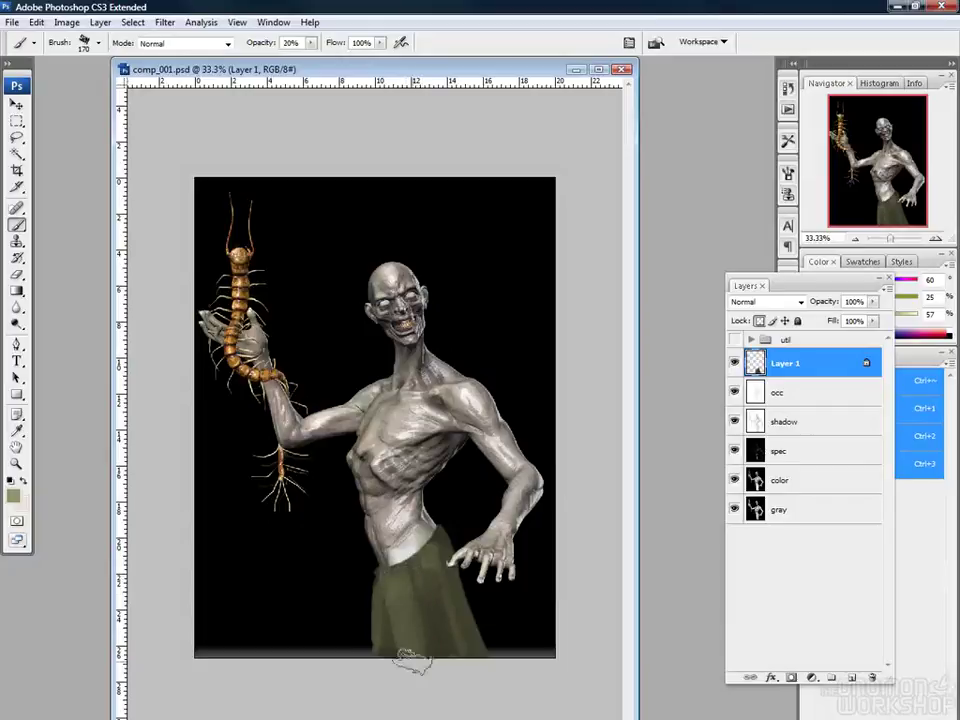
mouse_move(380, 609)
left_mouse_down()
mouse_move(425, 624)
mouse_move(420, 561)
mouse_move(445, 648)
mouse_move(450, 543)
left_mouse_up()
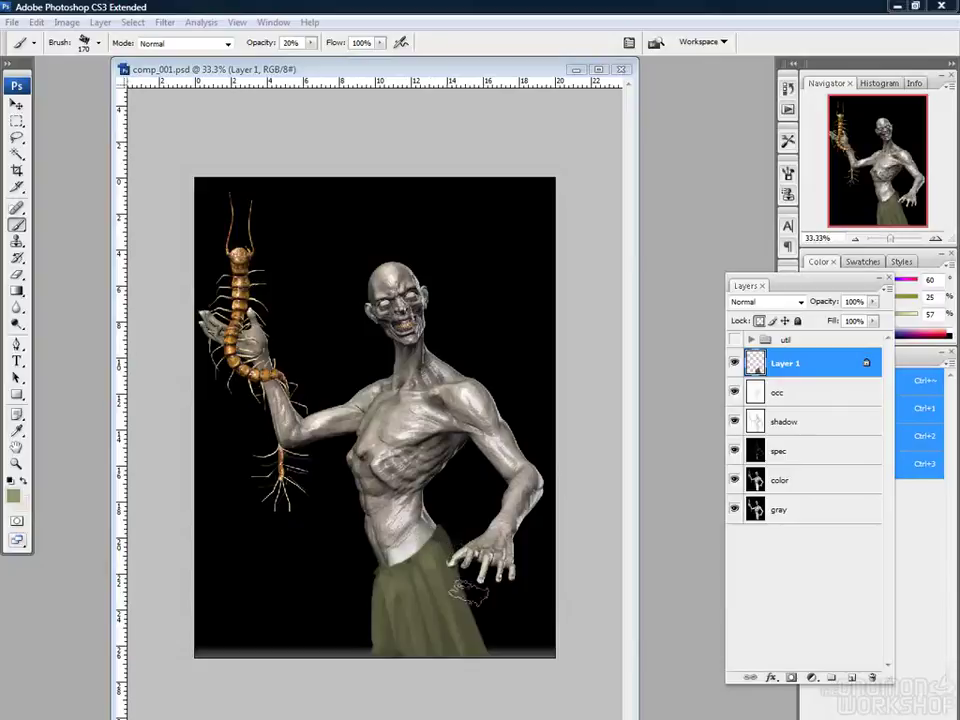
Sample the dark olive near the waist and shade the skirt's folds with a 79 px brush at 20% opacity
left_click(438, 530, "alt")
mouse_move(432, 598)
left_mouse_down()
mouse_move(408, 571)
mouse_move(415, 656)
mouse_move(393, 651)
mouse_move(388, 581)
mouse_move(433, 580)
left_mouse_up()
right_click(478, 452)
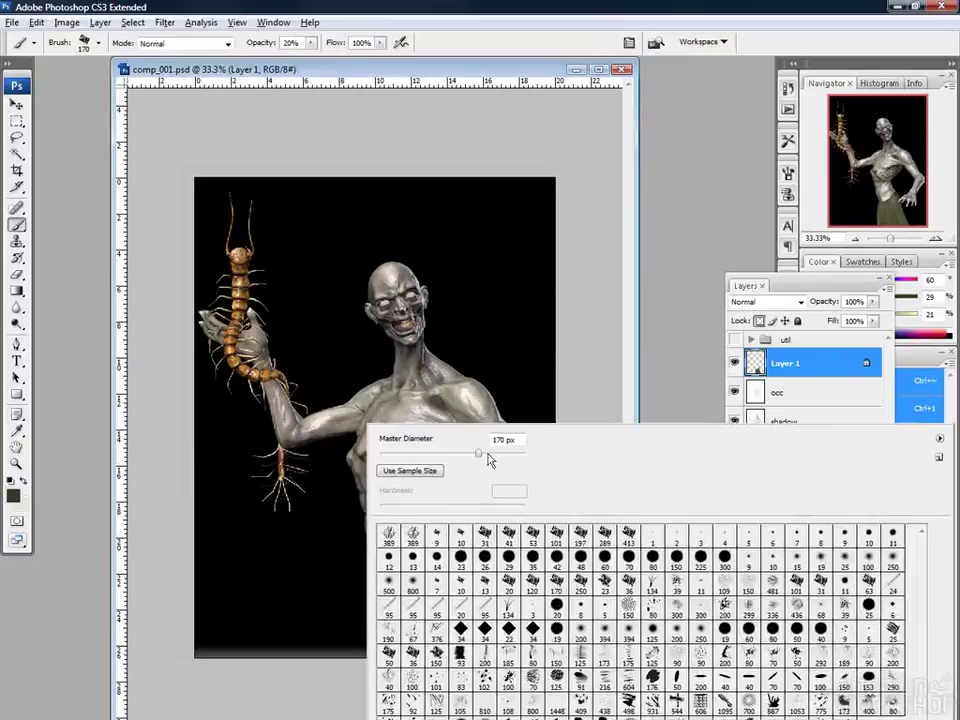
double_click(503, 439)
type("79")
key("Return")
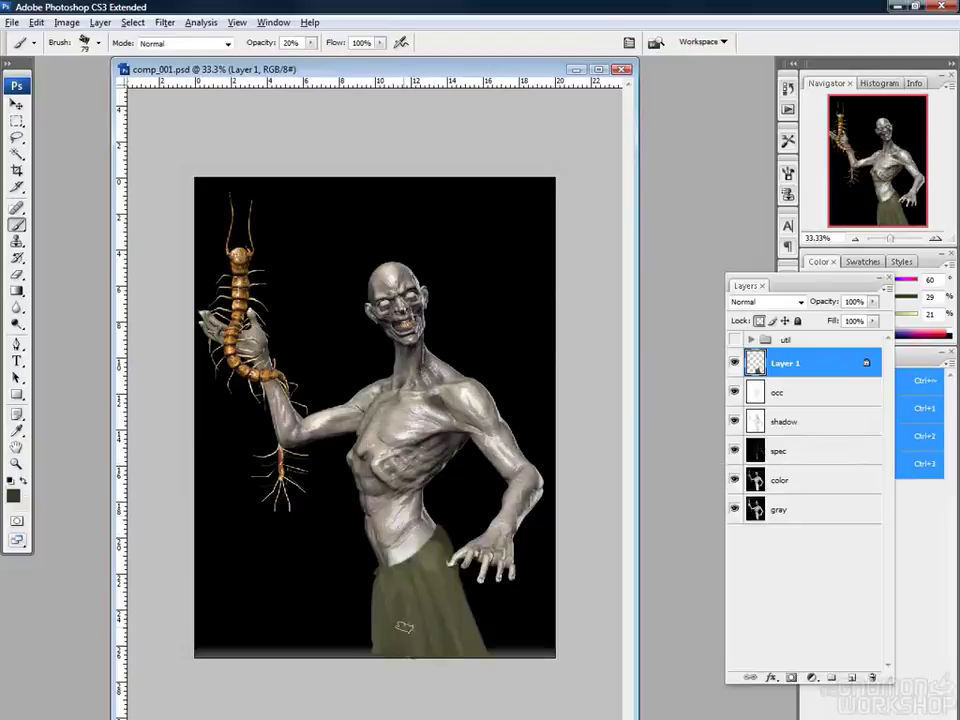
left_click_drag(441, 542, 442, 537)
Resample the dark waist color and paint stronger dark folds down the skirt, raising the brush opacity to 66%
left_click(444, 536, "alt")
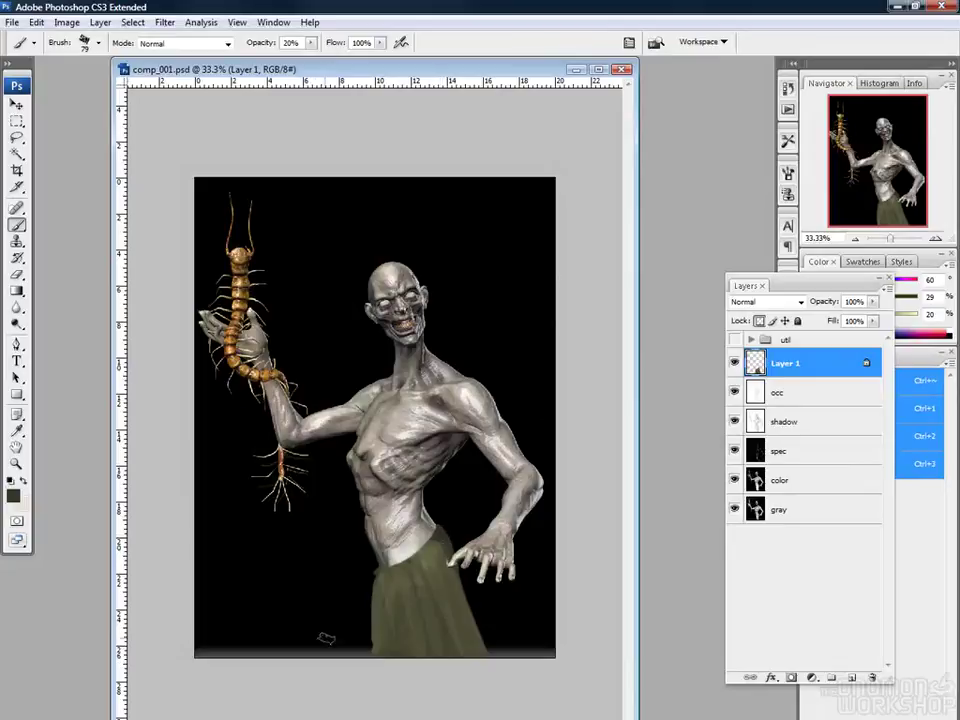
mouse_move(396, 598)
left_mouse_down()
mouse_move(402, 656)
mouse_move(424, 657)
left_mouse_up()
left_click_drag(424, 590, 448, 648)
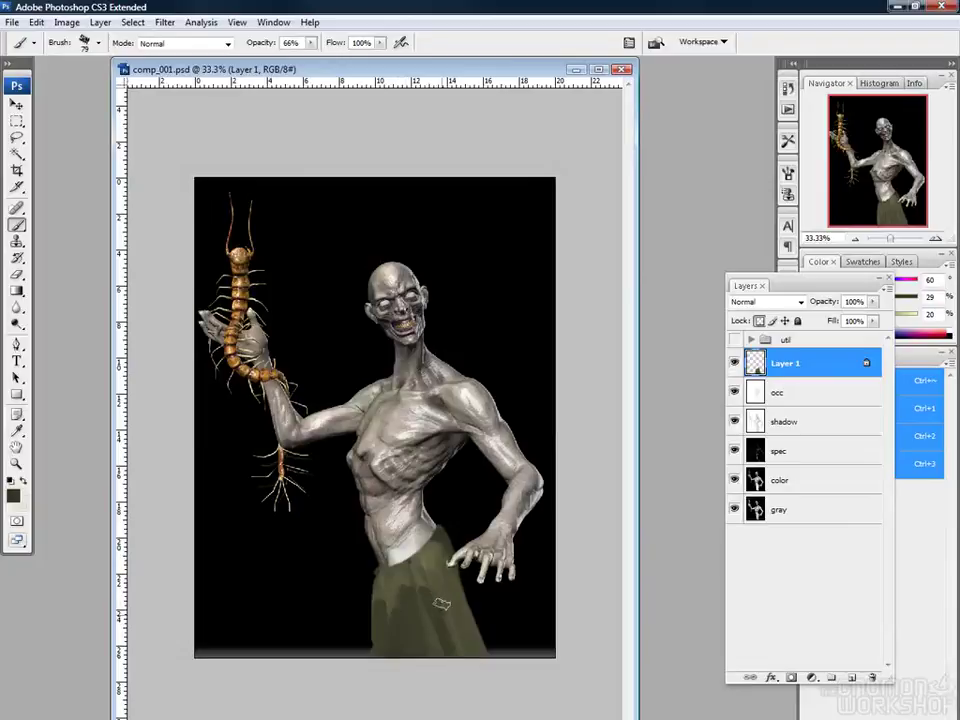
Apply Smart Sharpen to Layer 1 with an amount of 100% and a radius of 5.2 pixels
left_click(132, 22)
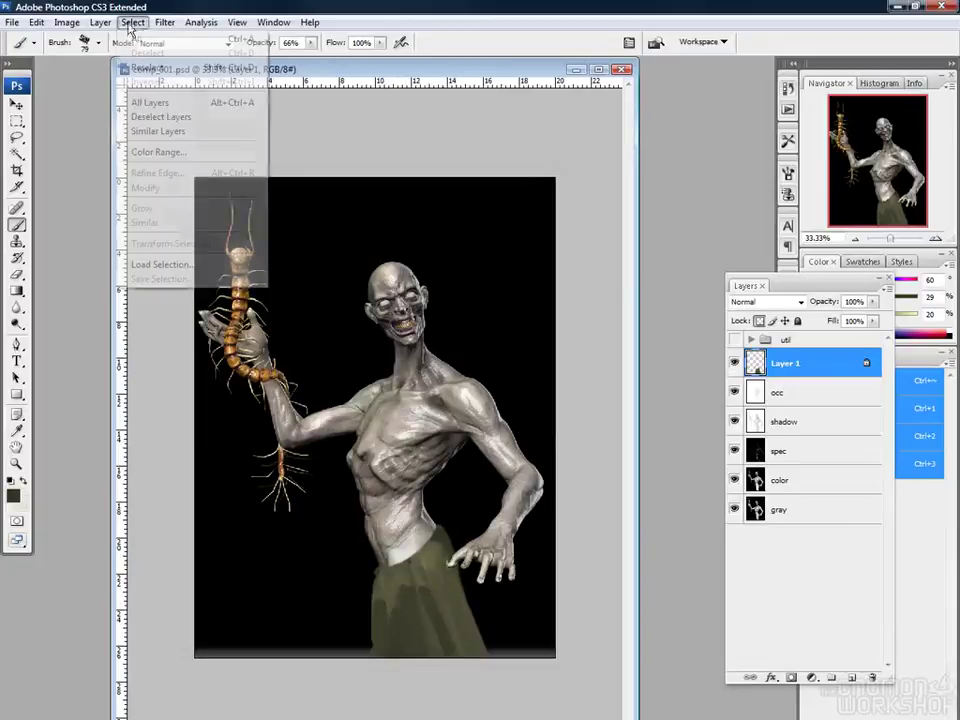
mouse_move(224, 262)
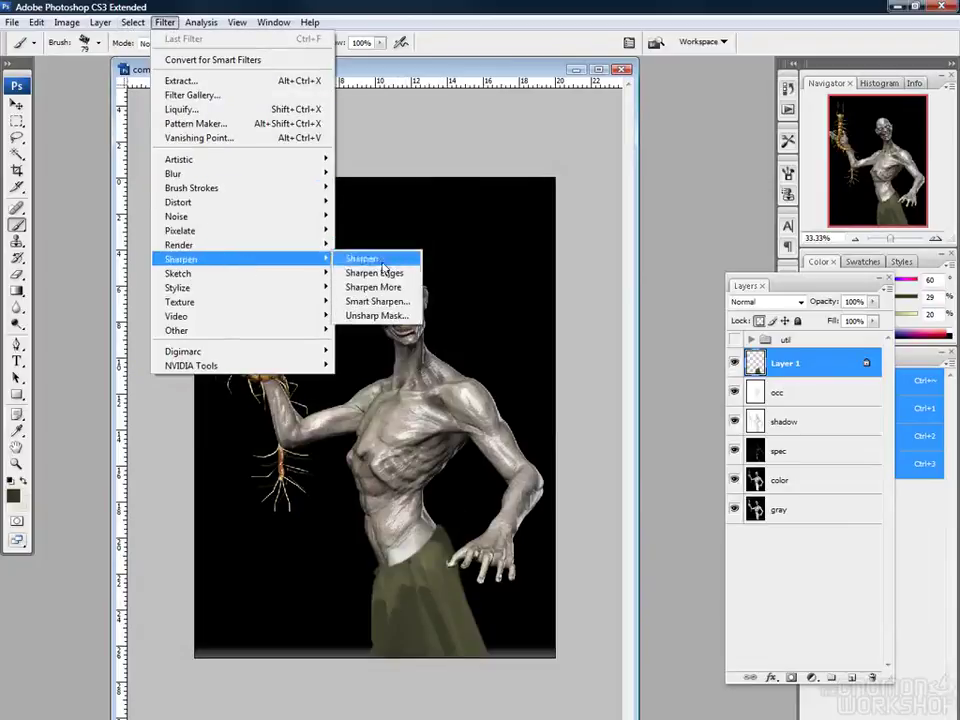
left_click(386, 302)
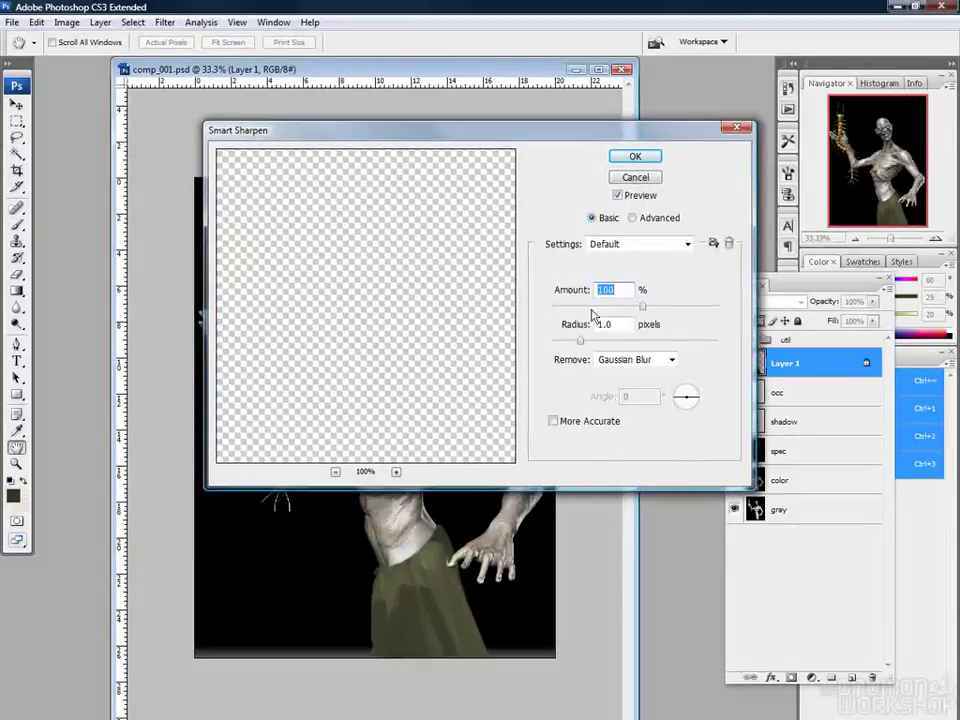
left_click_drag(583, 338, 622, 343)
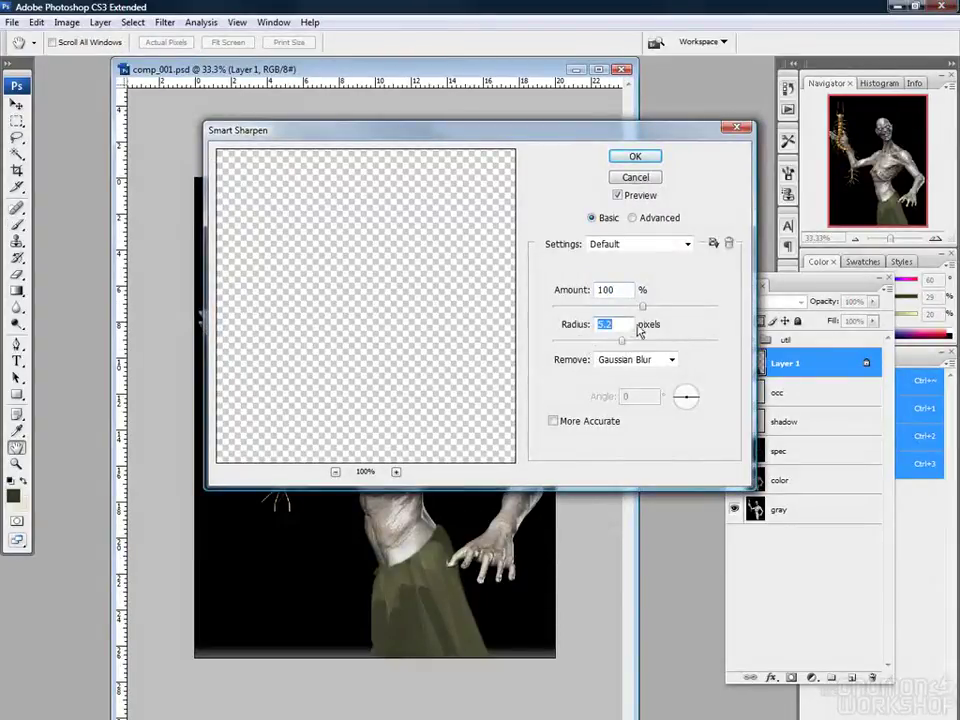
left_click(635, 156)
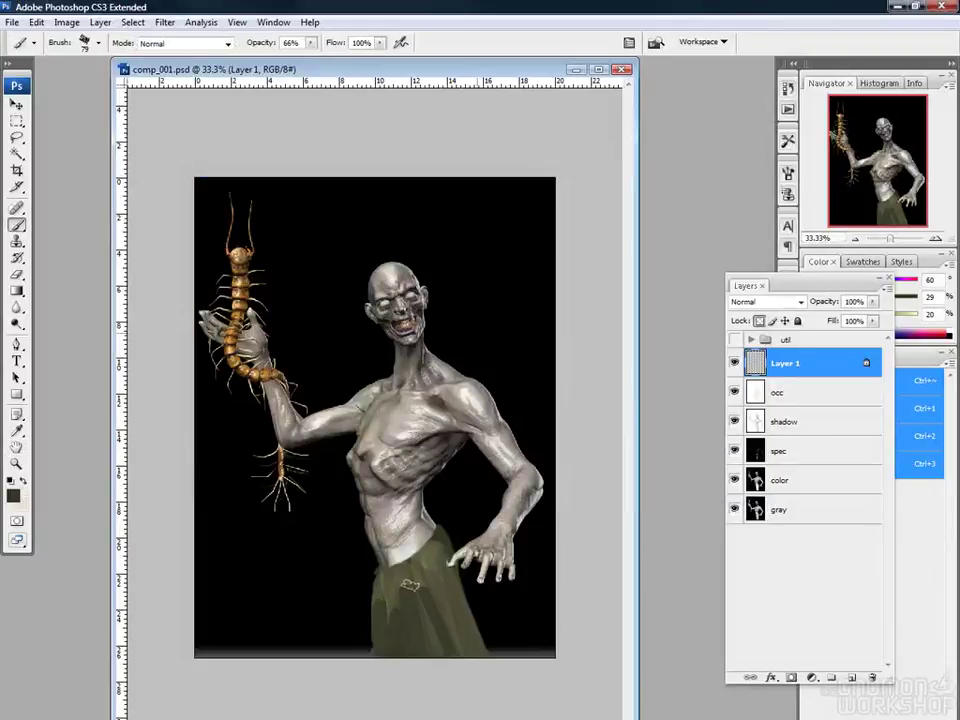
Activate the Smudge tool with the streaky 185 px brush preset
key("z")
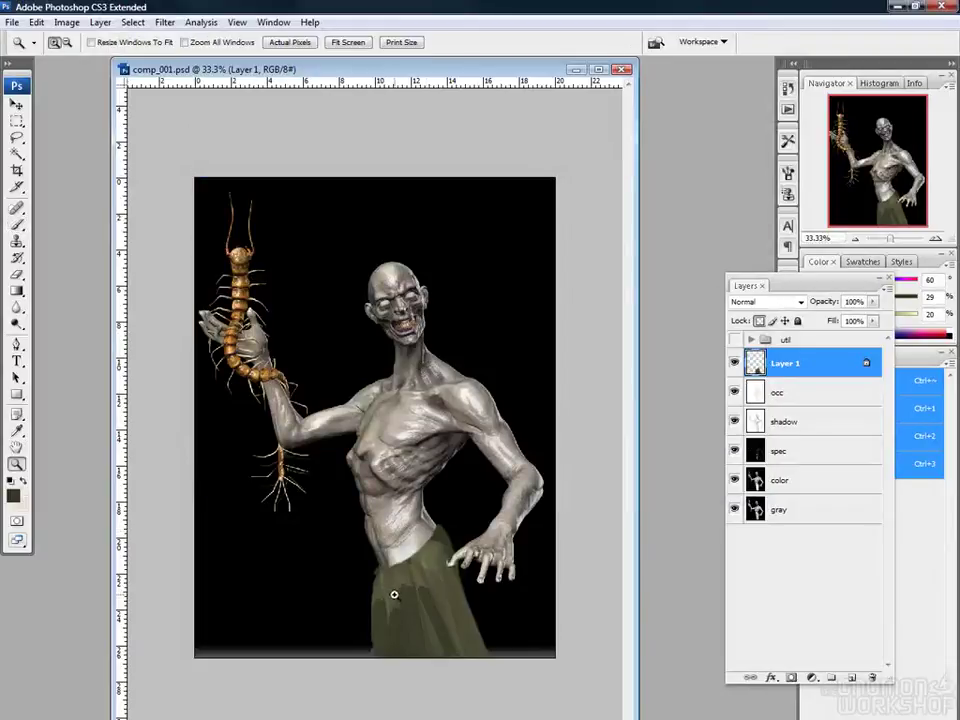
key("x")
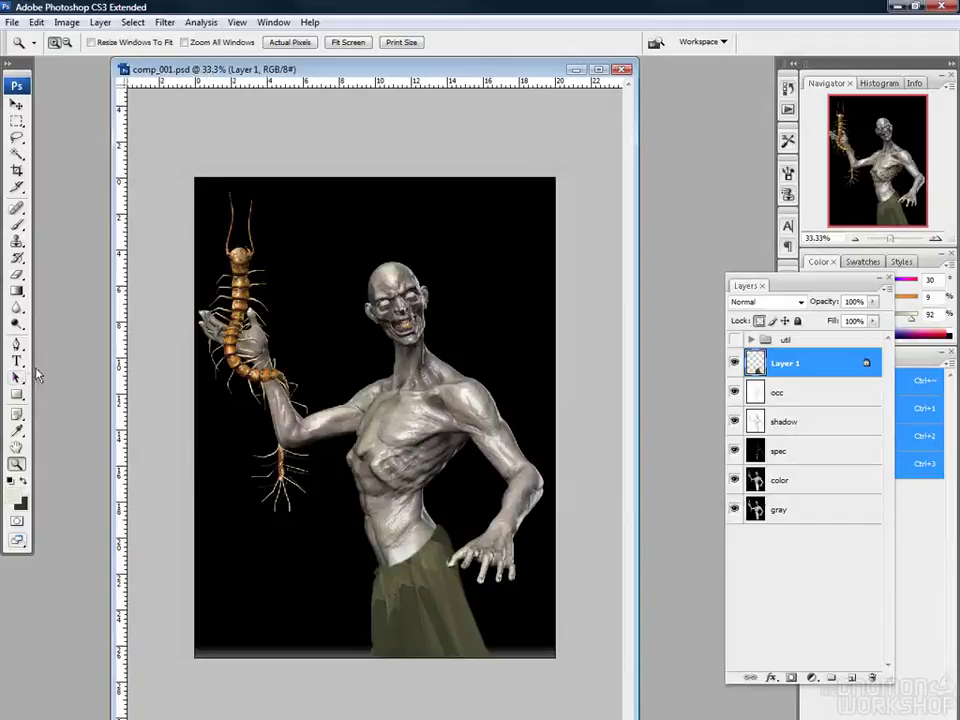
left_click(16, 306)
left_click(55, 333)
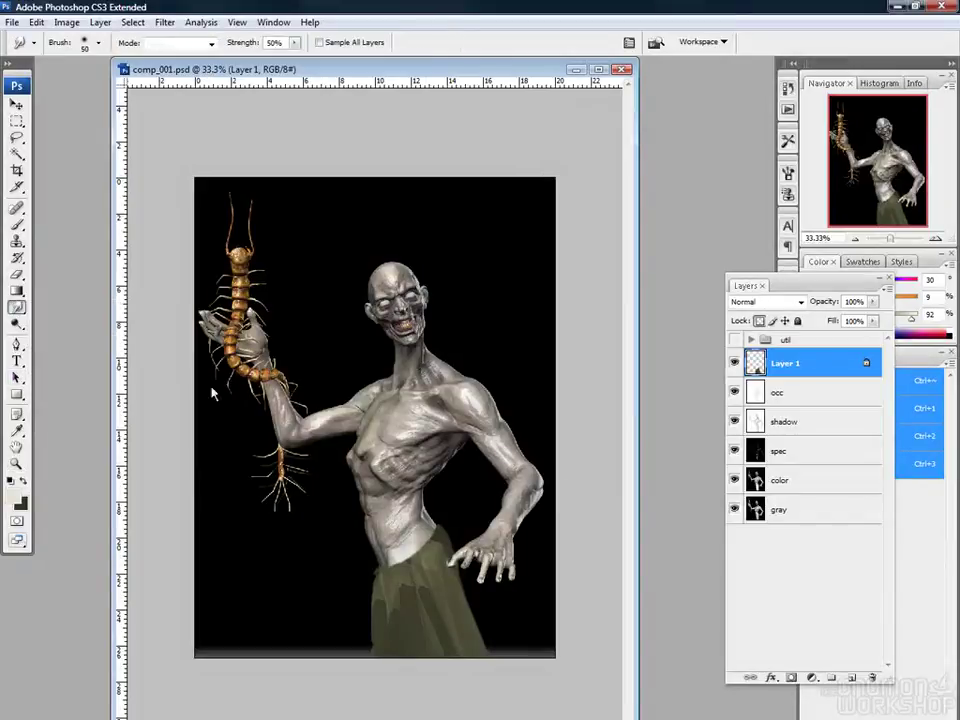
right_click(412, 568)
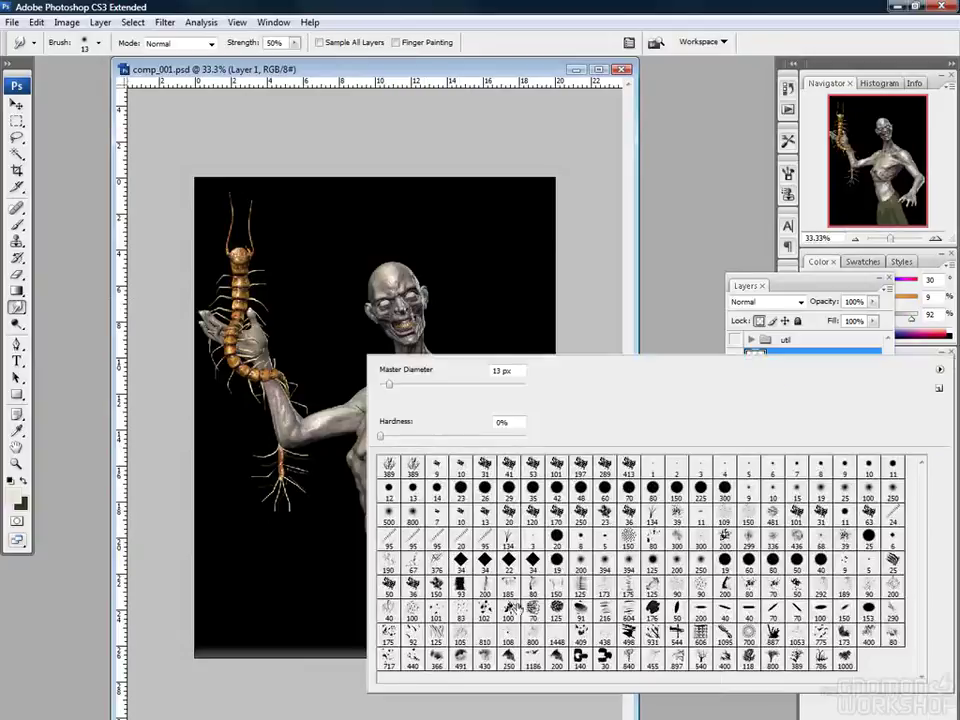
left_click(509, 586)
left_click(288, 636)
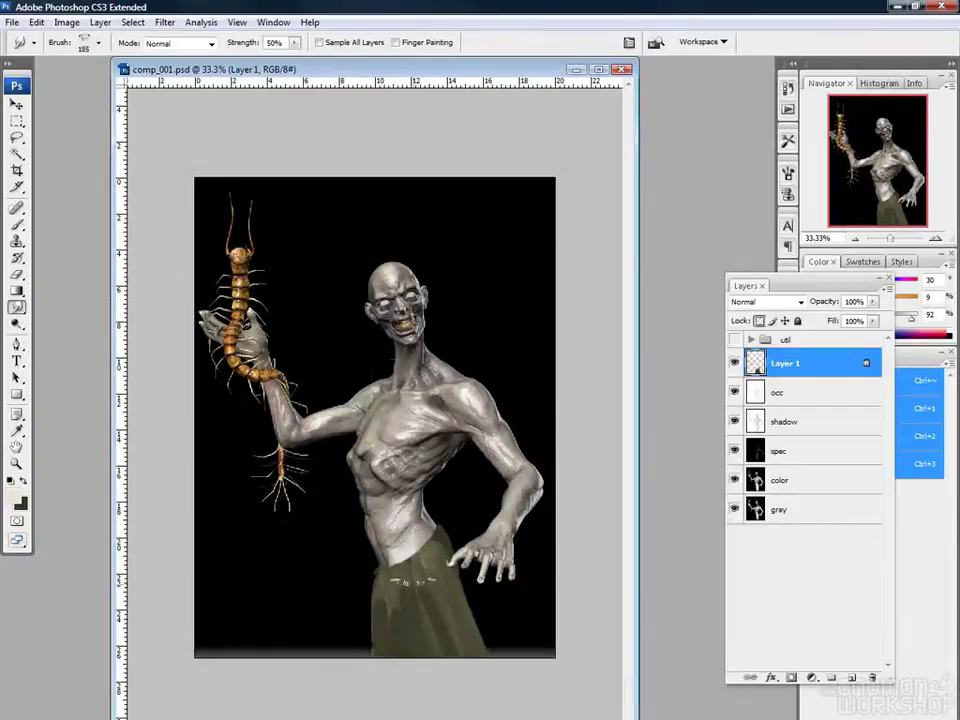
Smudge the skirt's folds vertically at 100% strength, continue at 60% strength, and save the document
left_click(295, 43)
left_click_drag(296, 58, 337, 56)
left_click_drag(423, 587, 432, 643)
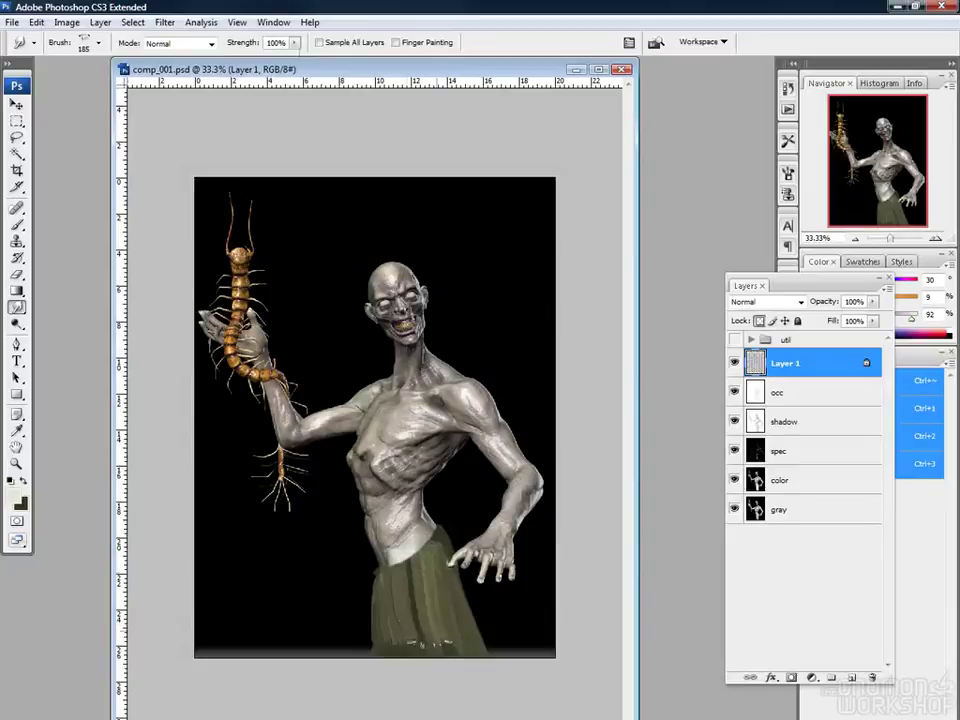
mouse_move(415, 594)
left_mouse_down()
mouse_move(427, 620)
mouse_move(422, 613)
left_mouse_up()
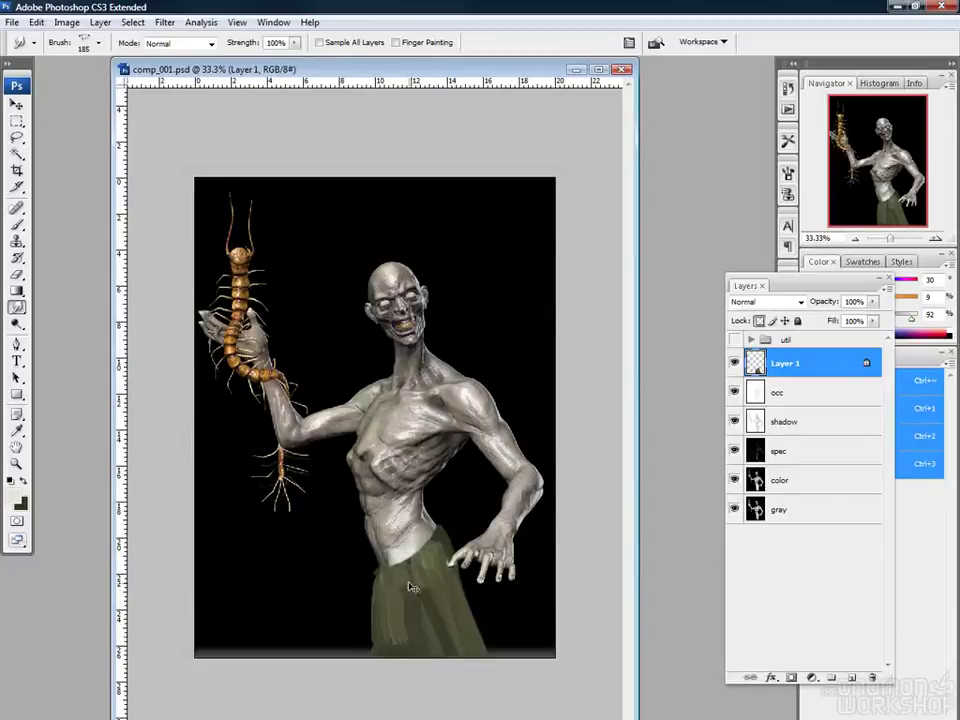
key("6")
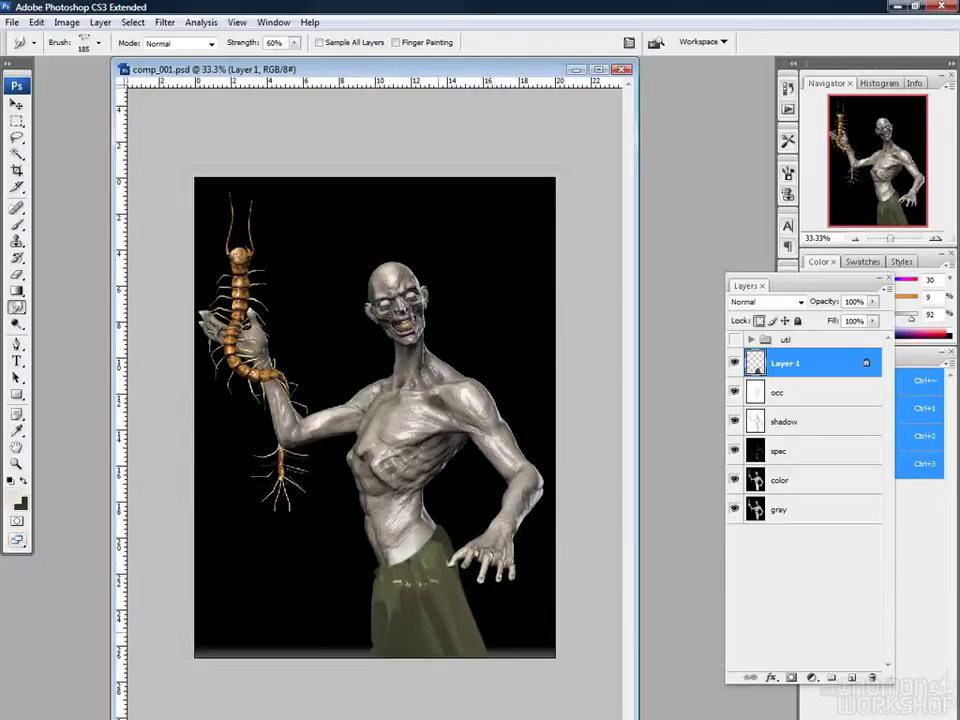
key("ctrl+s")
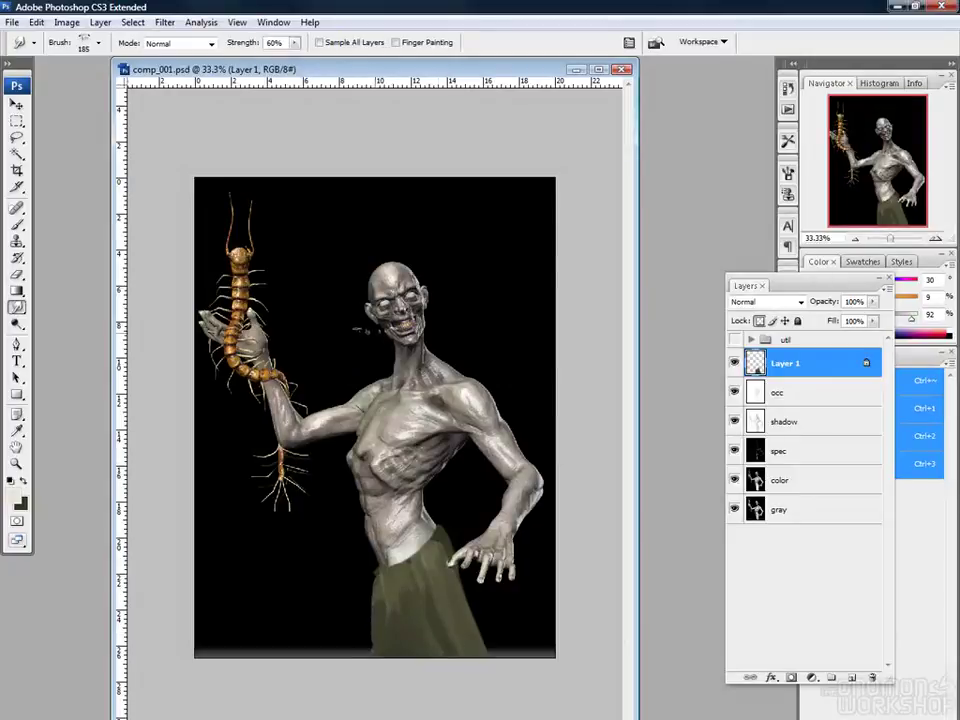
Darken the skirt with Levels at black input 9 and midtone 0.86, and hide Layer 1 to compare
key("ctrl+l")
mouse_move(570, 243)
left_mouse_down()
mouse_move(583, 242)
mouse_move(571, 242)
left_mouse_up()
left_click_drag(669, 243, 679, 248)
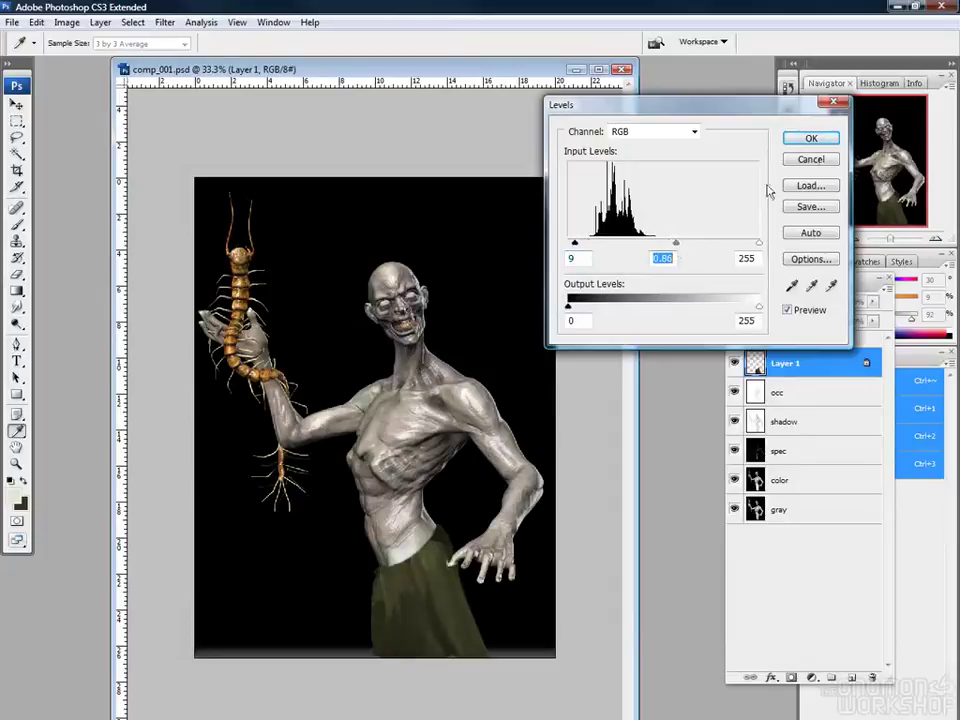
left_click(811, 138)
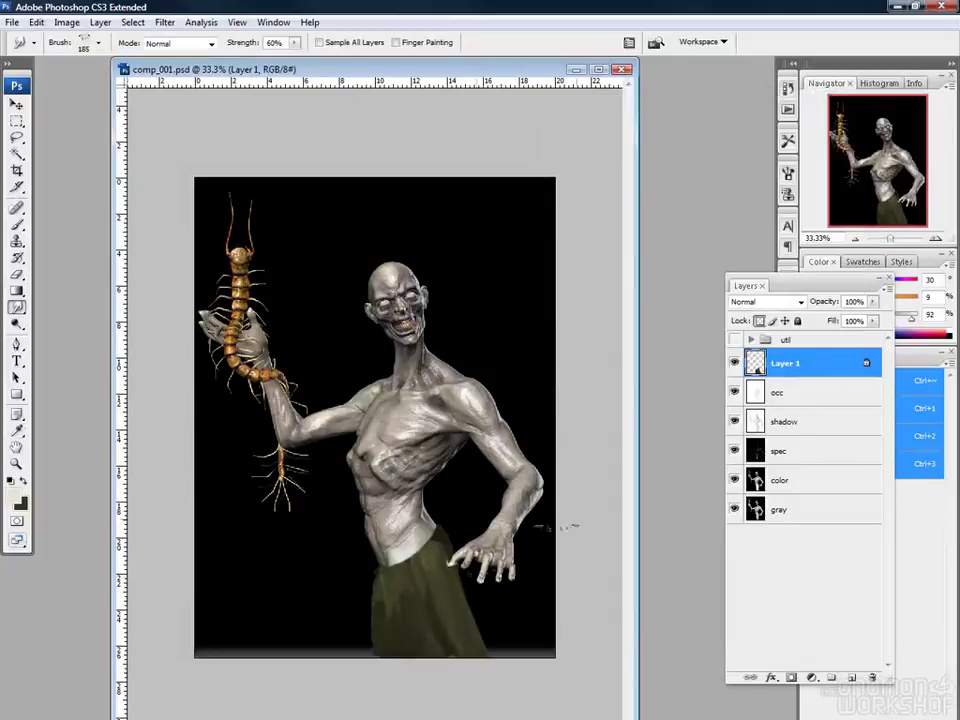
left_click(734, 364)
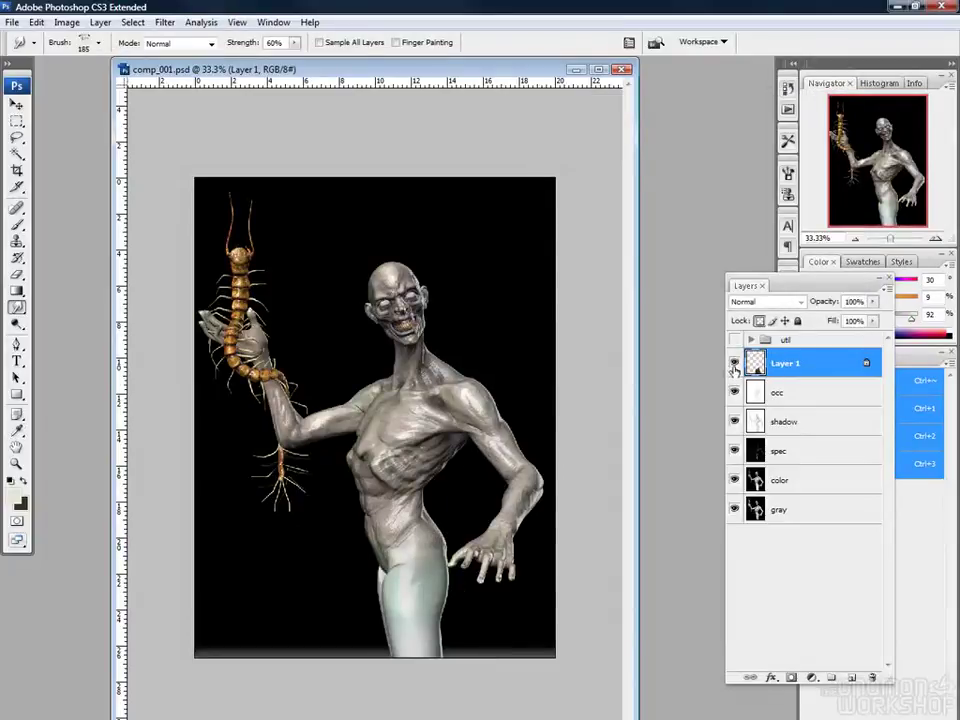
Show Layer 1, unlock its transparent pixels, and compare the figure with and without the skirt, leaving the layer at 100% opacity
left_click(734, 365)
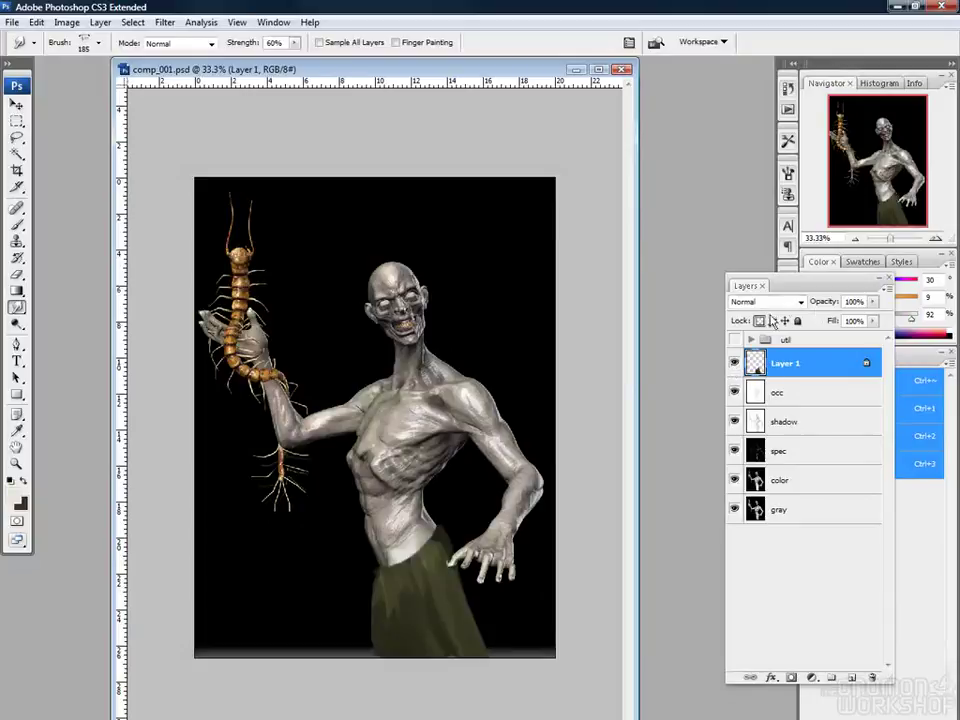
left_click(872, 301)
mouse_move(869, 318)
left_mouse_down()
mouse_move(851, 317)
mouse_move(884, 325)
left_mouse_up()
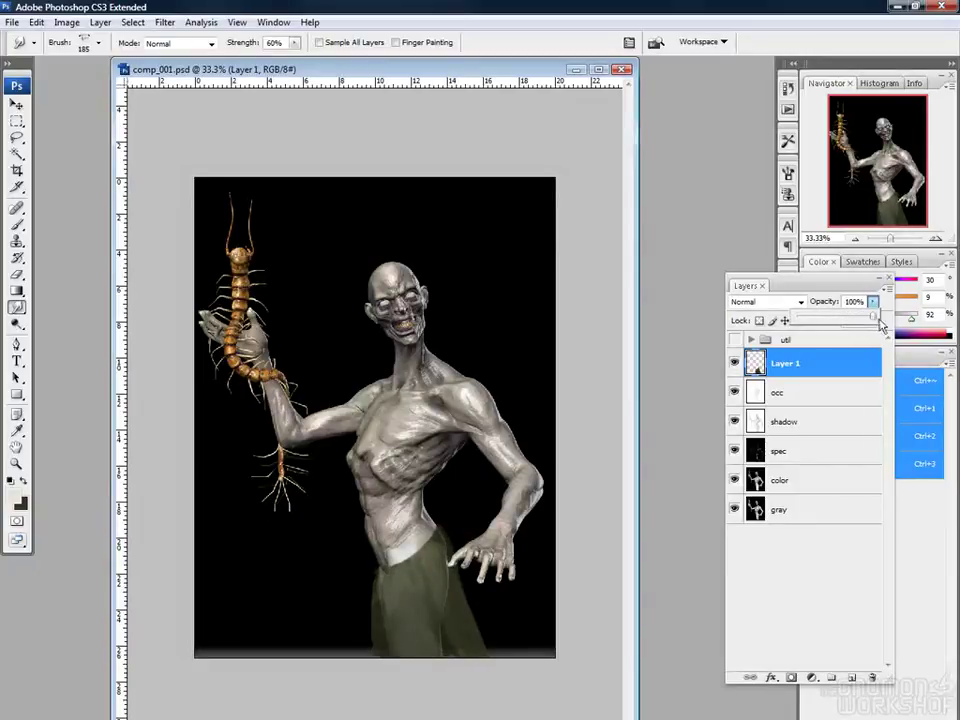
left_click(588, 541)
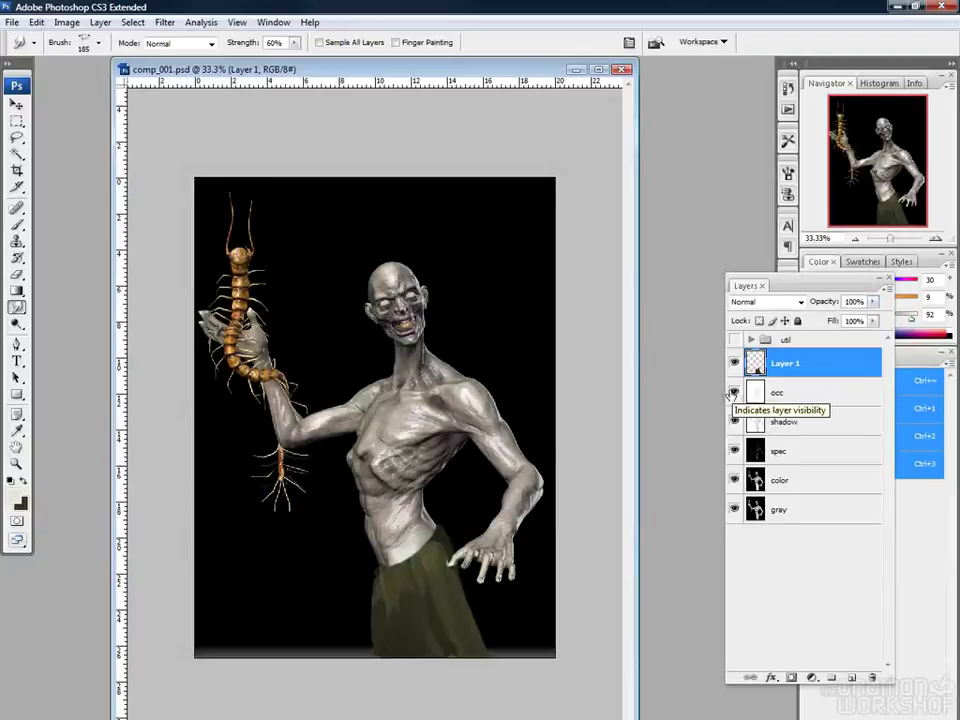
left_click(733, 365)
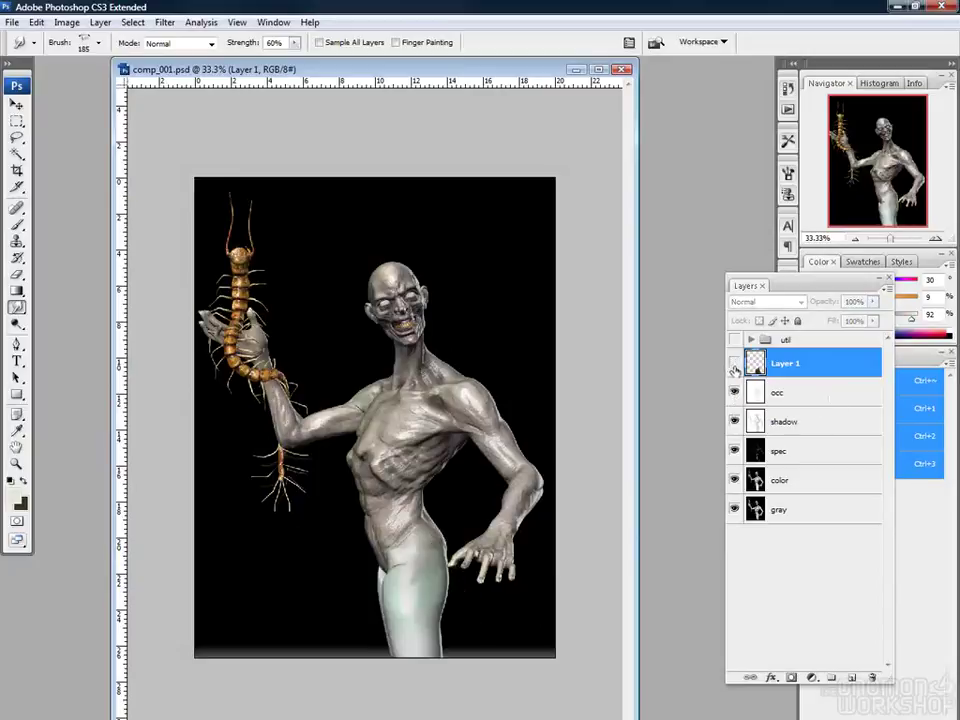
left_click(734, 365)
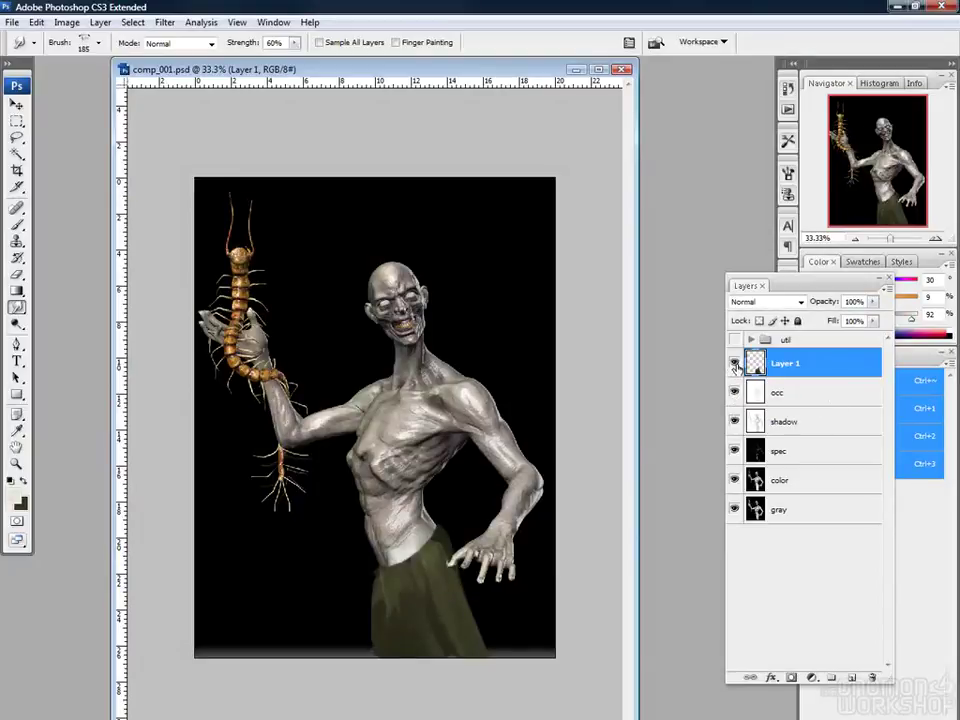
Trim the skirt's outer edge below the creature's lowered hand with the 67 px Eraser at 71% layer opacity, and restore the layer to 100%
key("e")
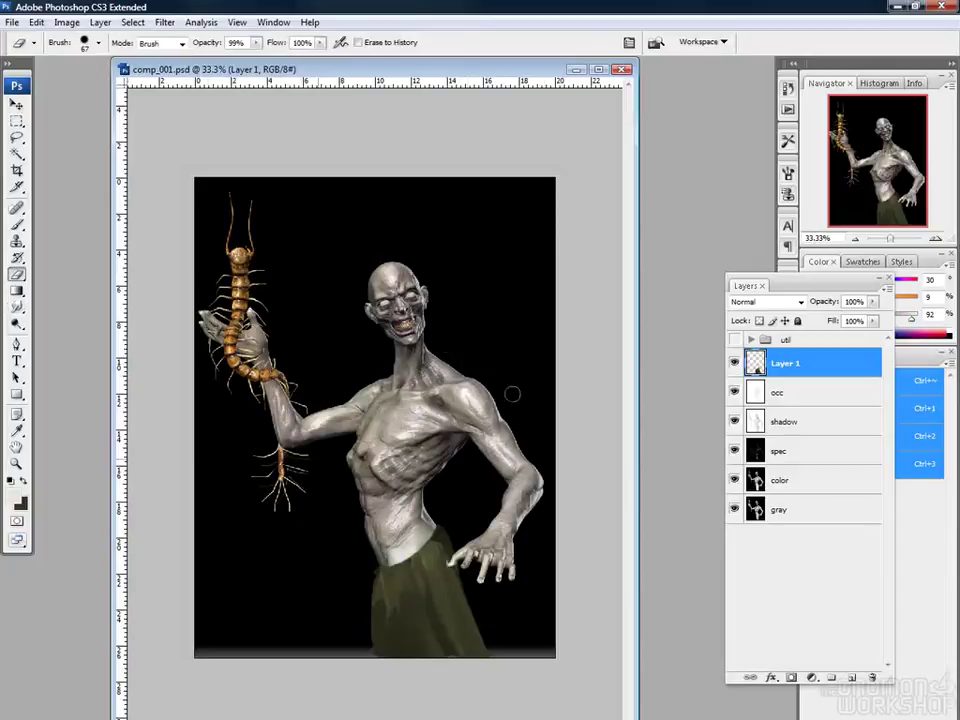
left_click(873, 301)
left_click_drag(876, 316, 853, 321)
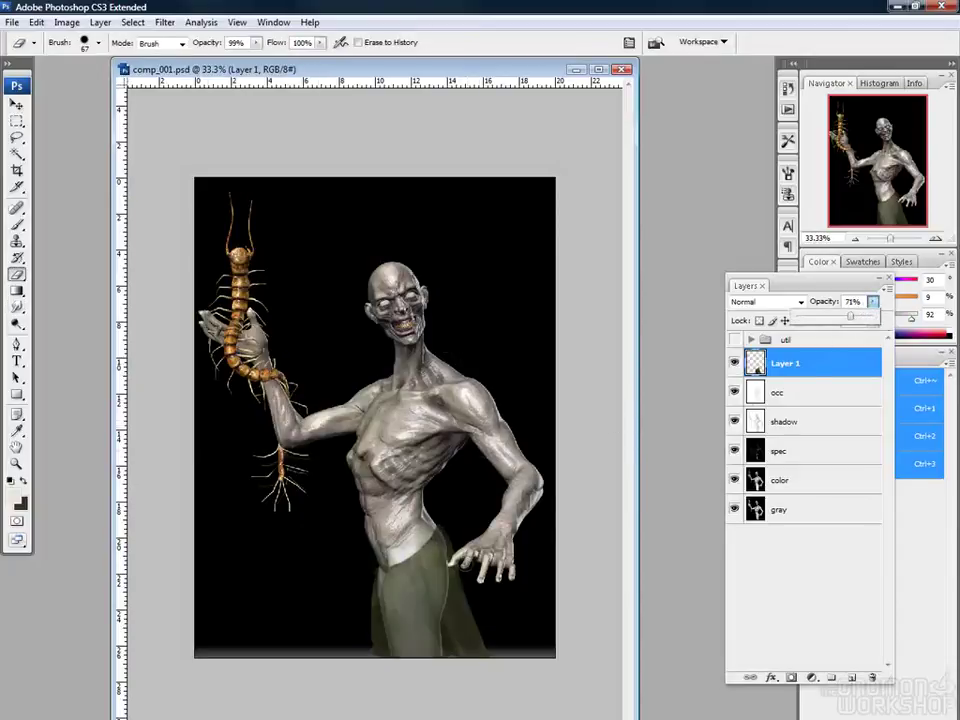
left_click(462, 545)
left_click_drag(463, 547, 467, 610)
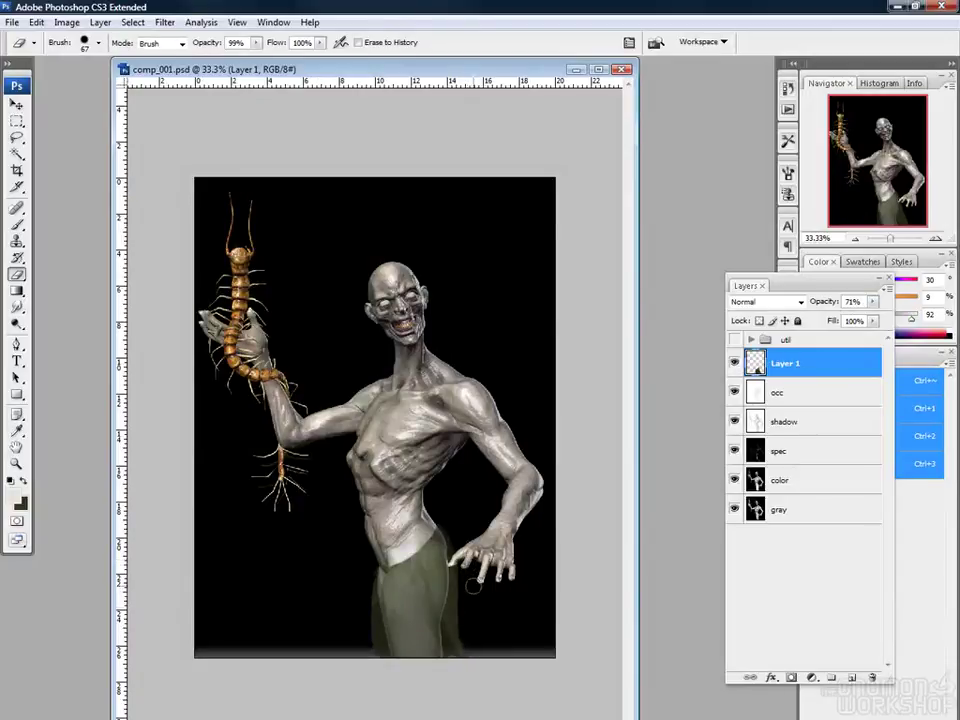
left_click_drag(446, 529, 459, 583)
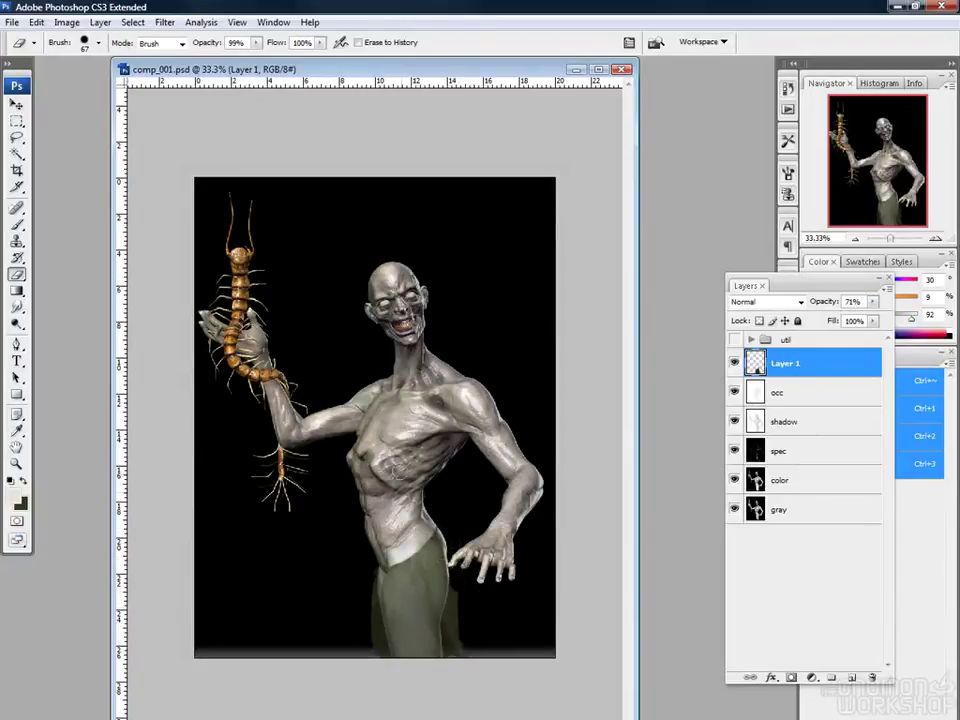
key("ctrl+z")
left_click_drag(455, 534, 481, 651)
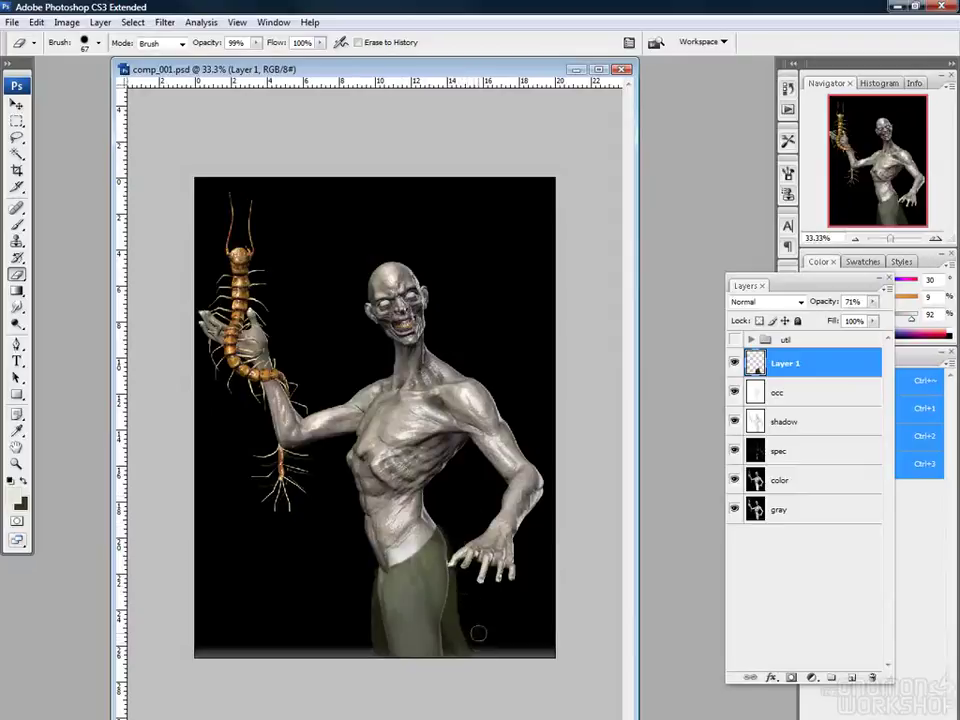
left_click(872, 303)
left_click_drag(862, 316, 888, 316)
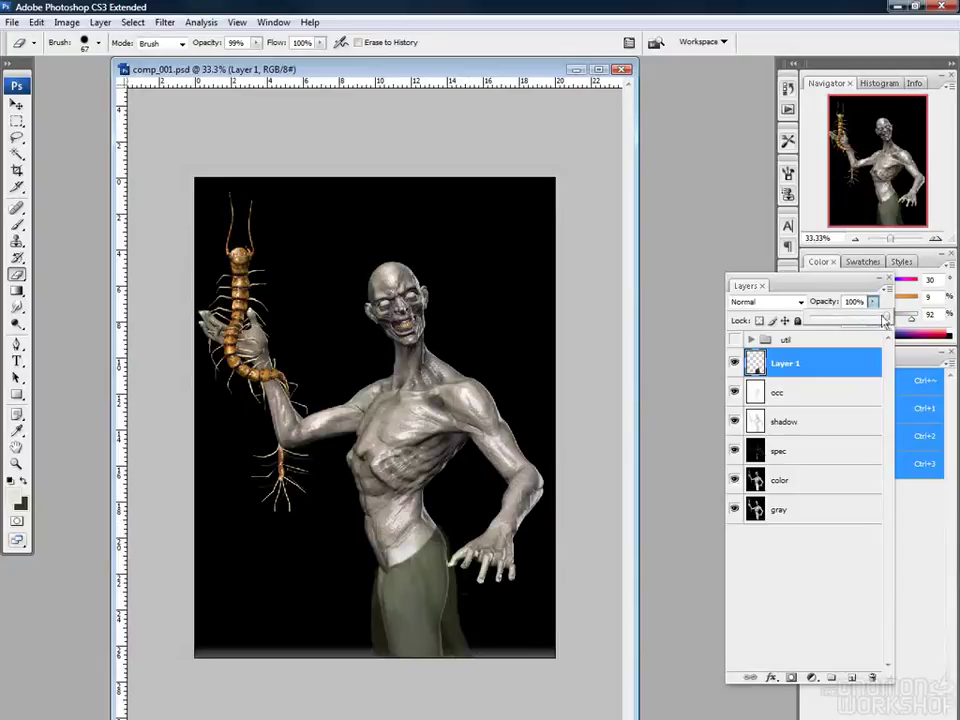
left_click(588, 556)
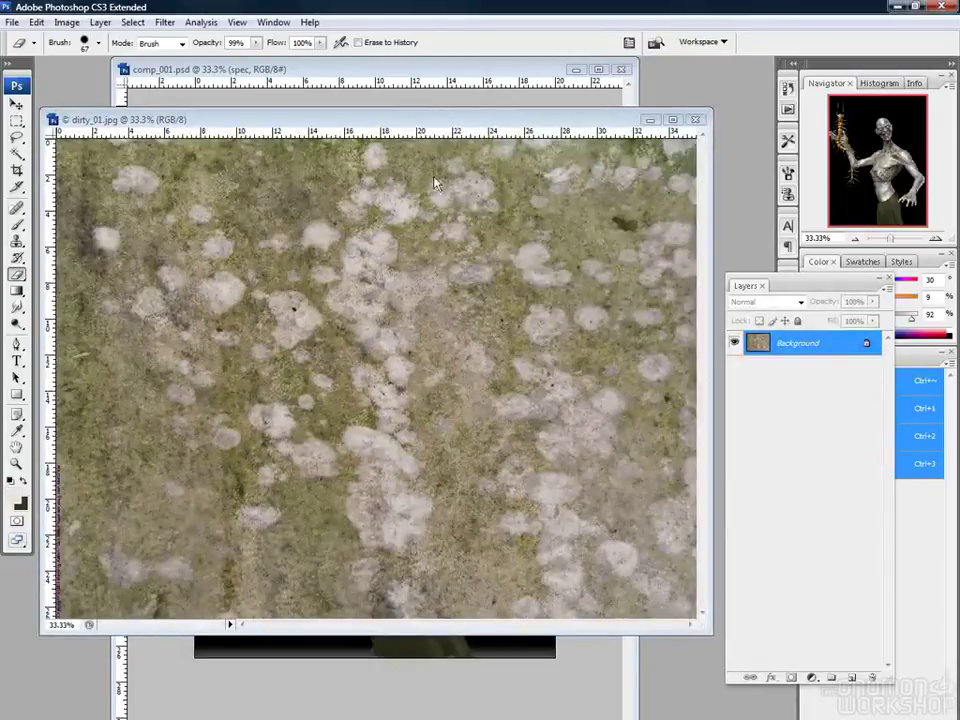
Close dirty_01.jpg and paste its copied texture as a new layer above Layer 1 in comp_001.psd
left_click_drag(417, 120, 474, 186)
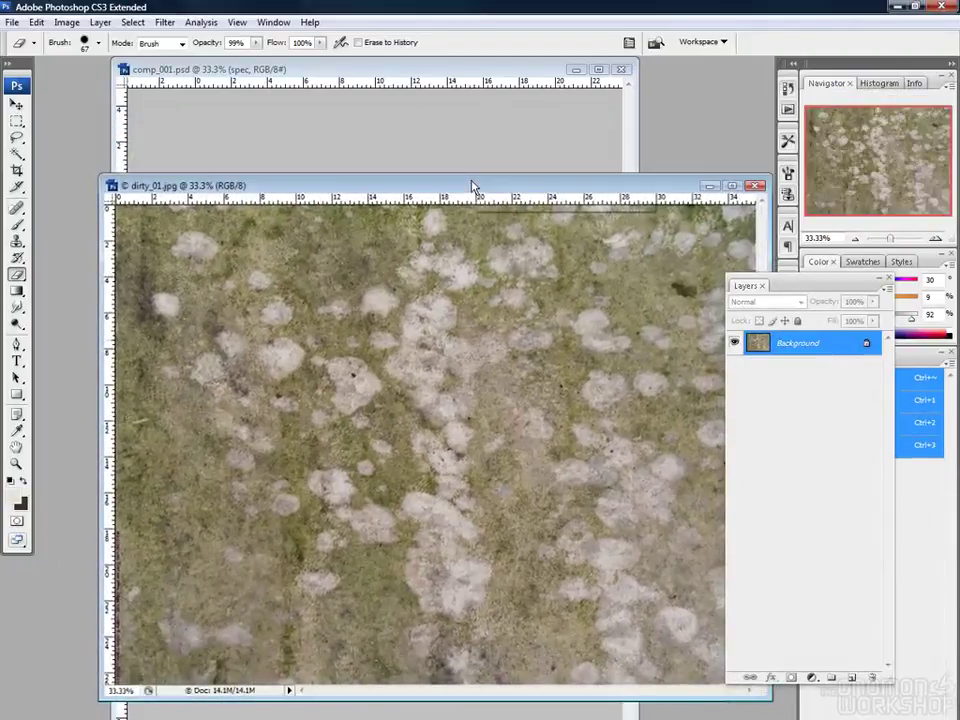
key("ctrl+w")
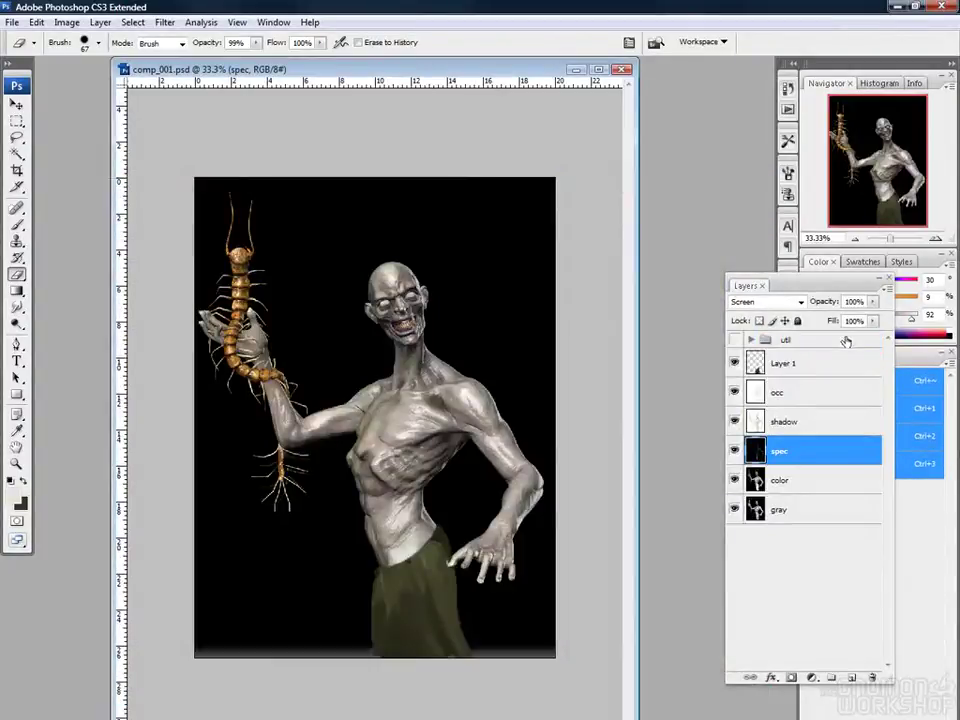
left_click(784, 392)
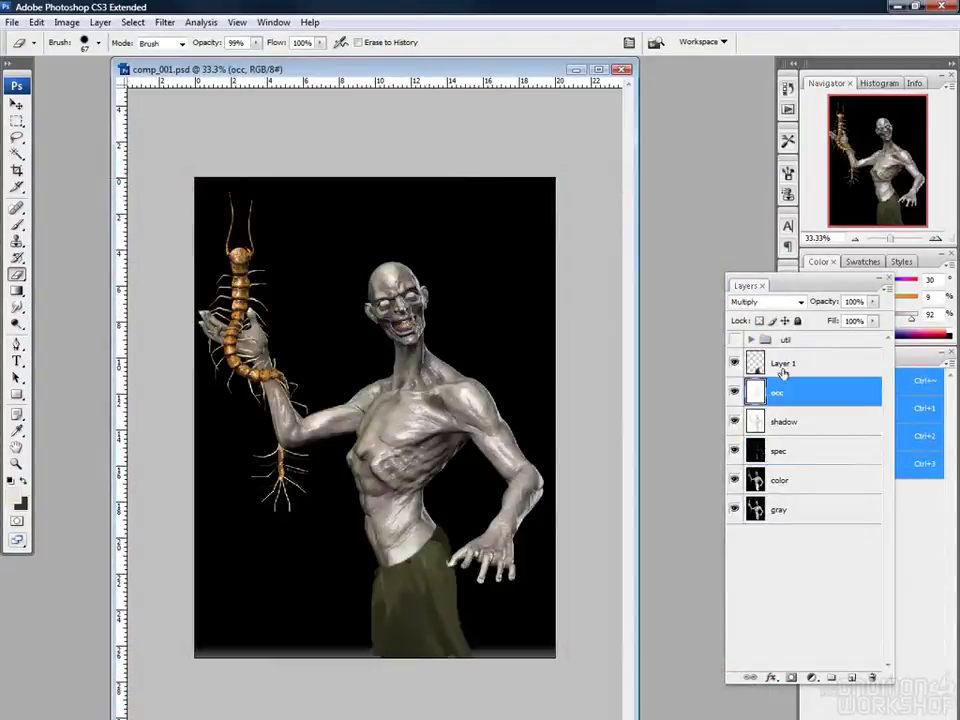
left_click(783, 366)
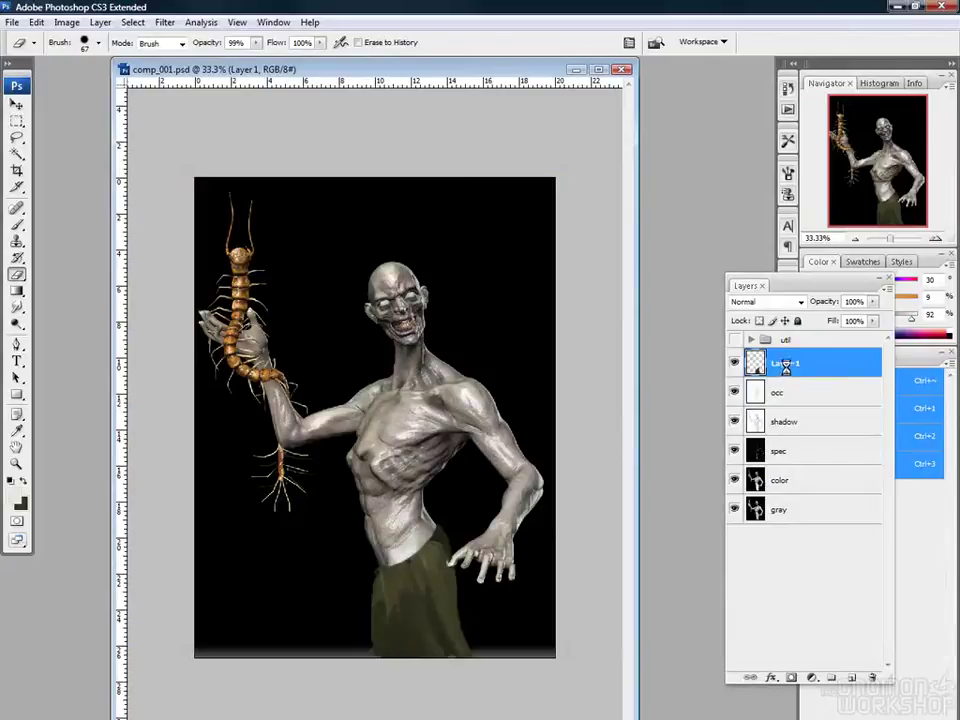
key("ctrl+v")
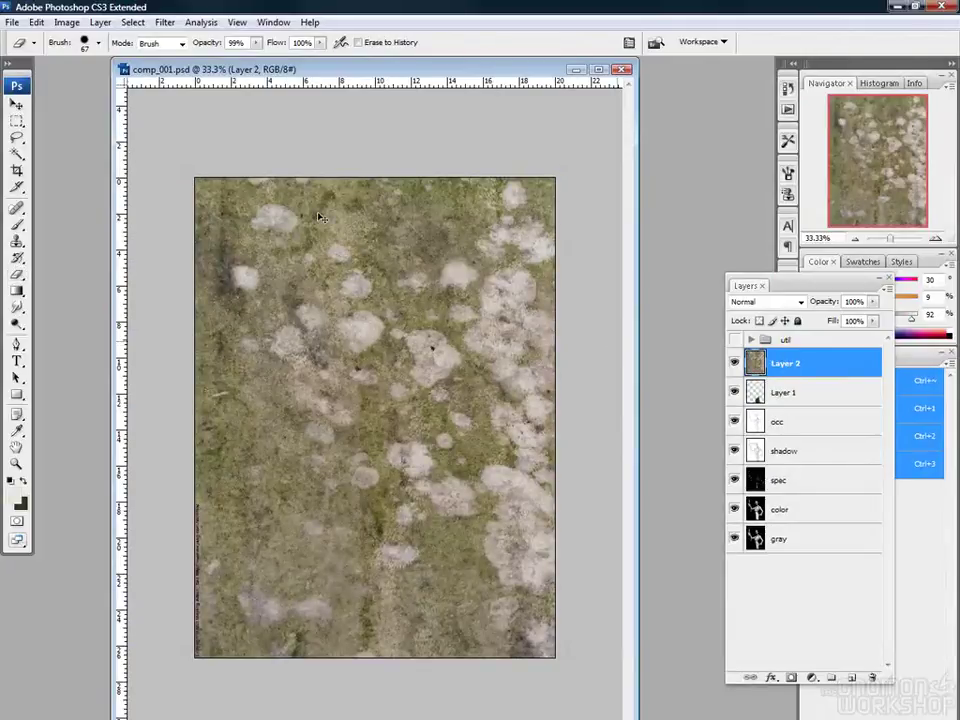
Rotate the pasted dirt texture by -90° and scale it to cover the whole canvas
key("ctrl+t")
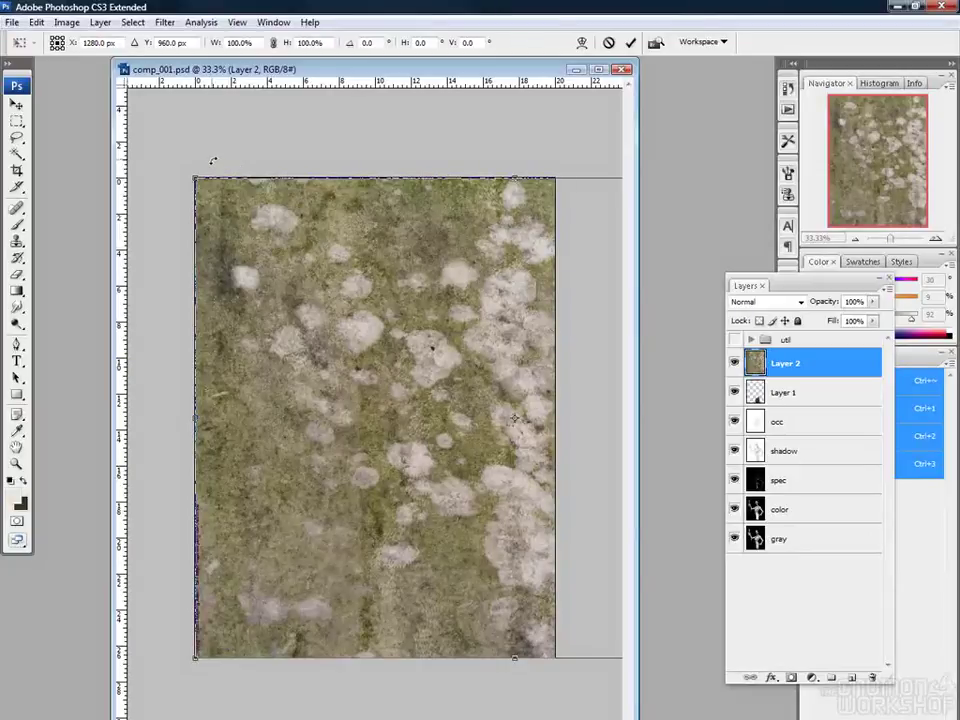
left_click_drag(195, 178, 308, 266)
left_click_drag(392, 334, 241, 354)
left_click_drag(575, 282, 230, 222)
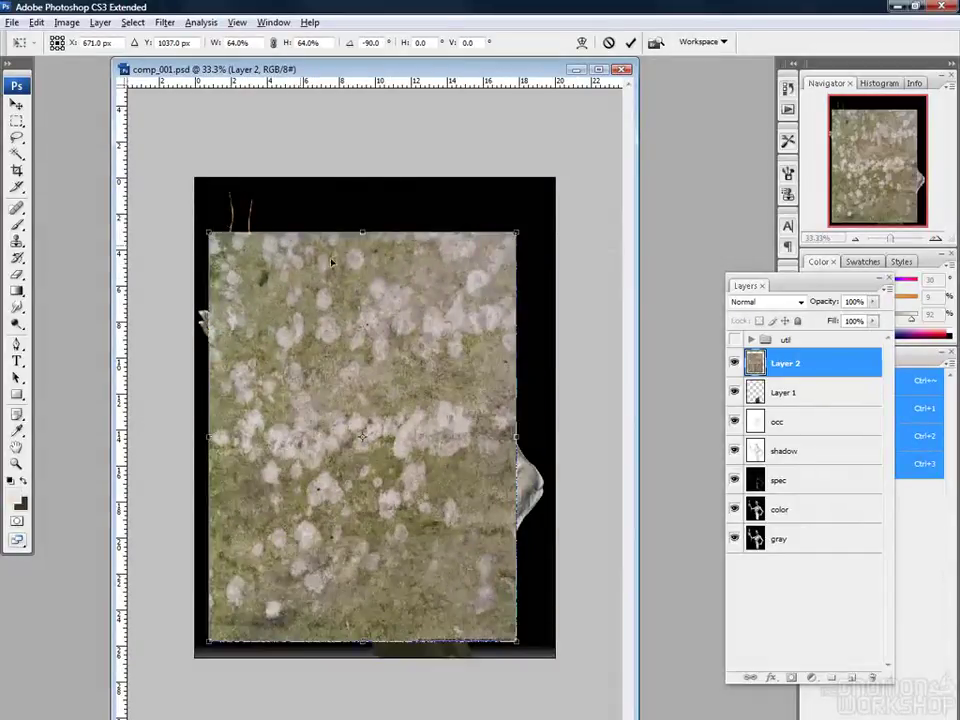
left_click_drag(364, 268, 342, 223)
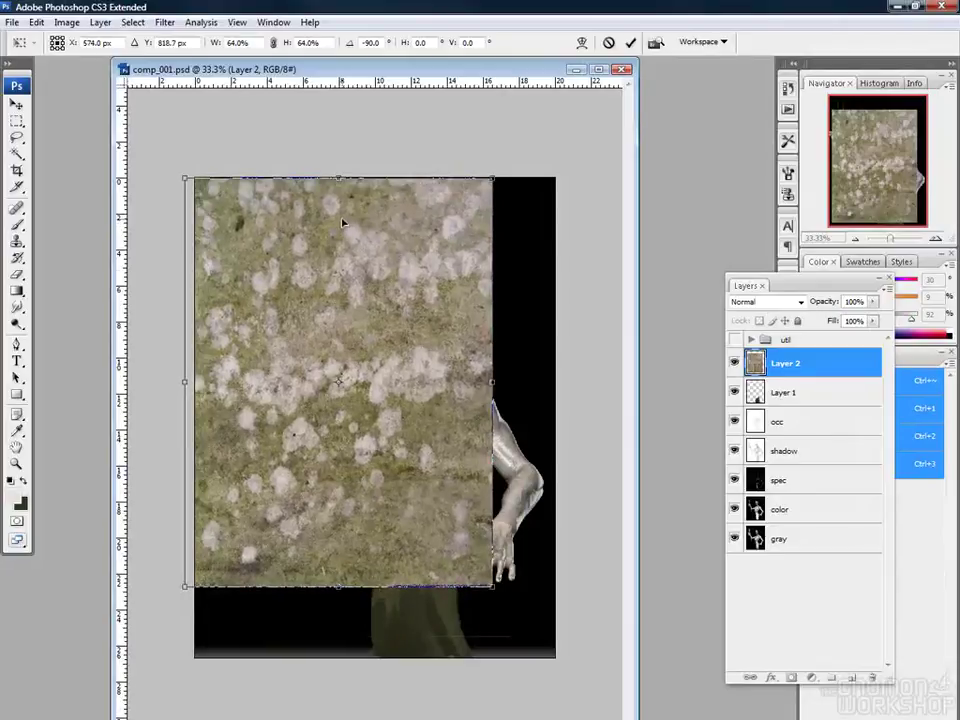
left_click_drag(490, 588, 553, 667)
key("Return")
Set the dirt texture layer's blend mode to Overlay and hide Layer 1
key("e")
left_click(787, 302)
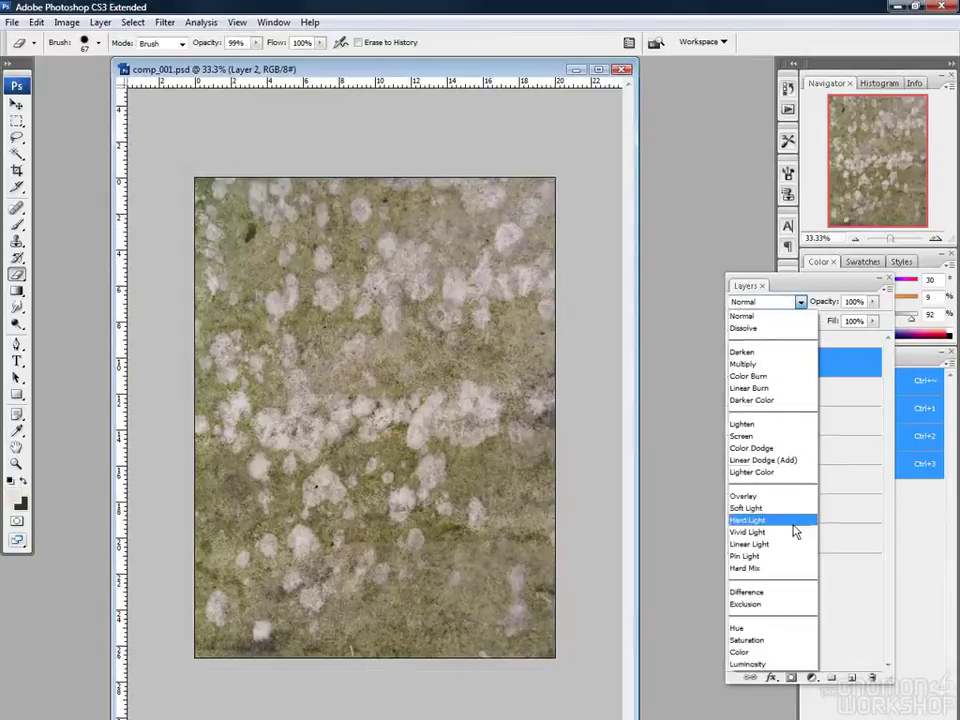
left_click(784, 497)
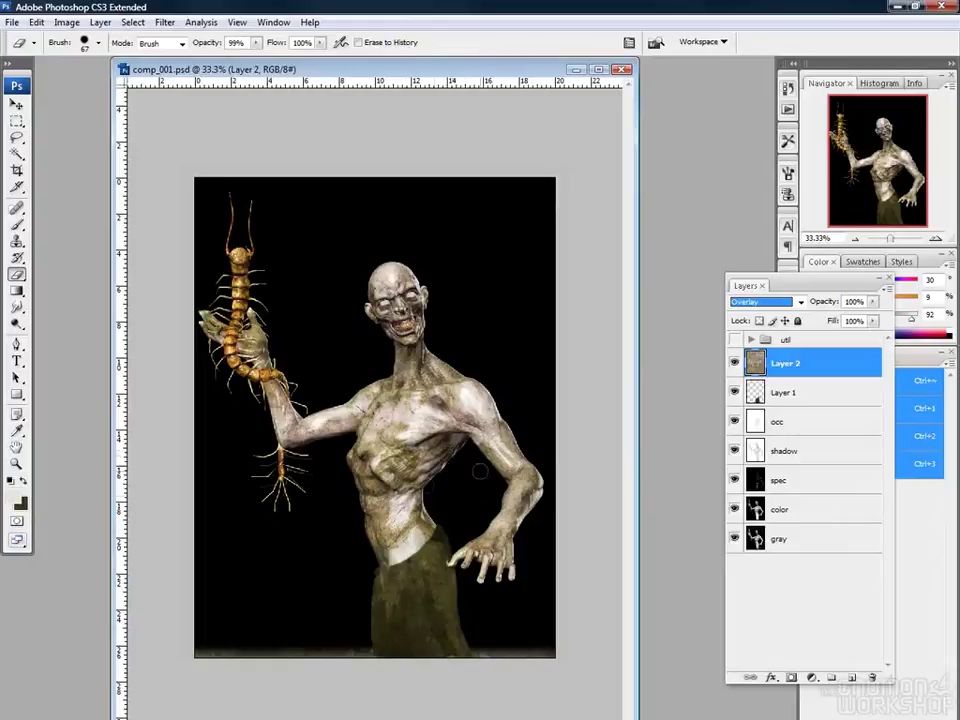
left_click(735, 394)
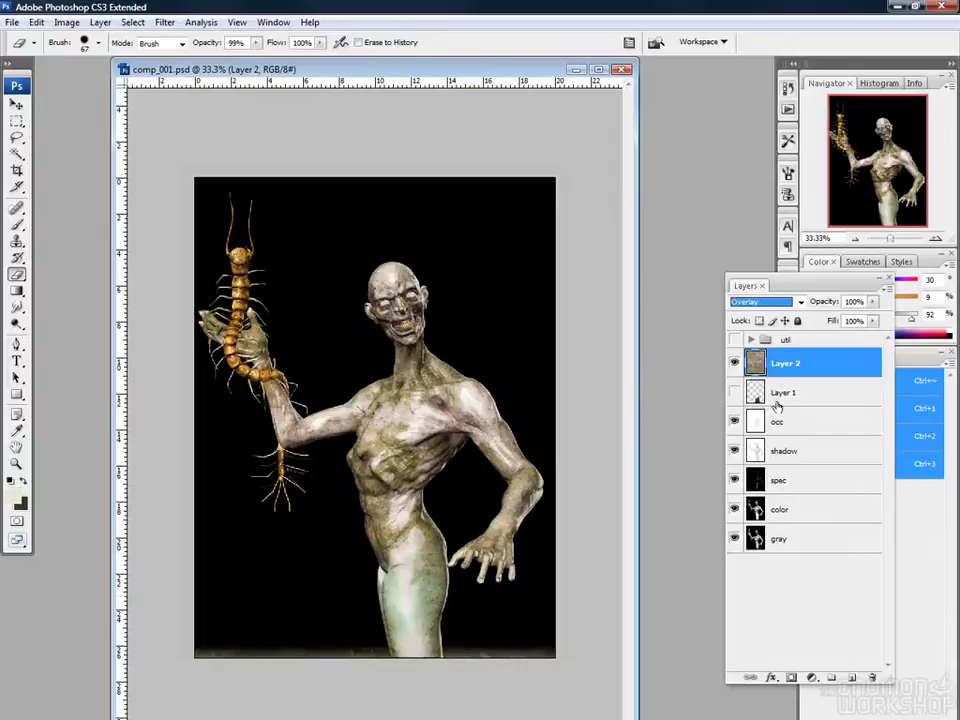
Reduce the dirt texture's saturation by 31 with Hue/Saturation and set Layer 2's opacity to 64%
key("ctrl+u")
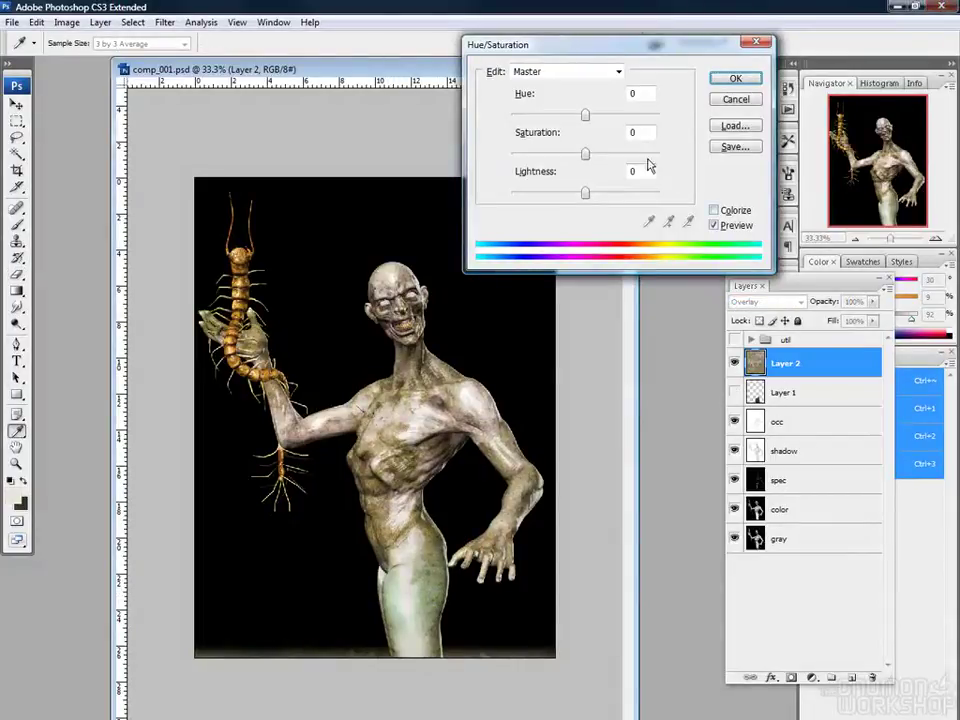
left_click_drag(587, 156, 564, 156)
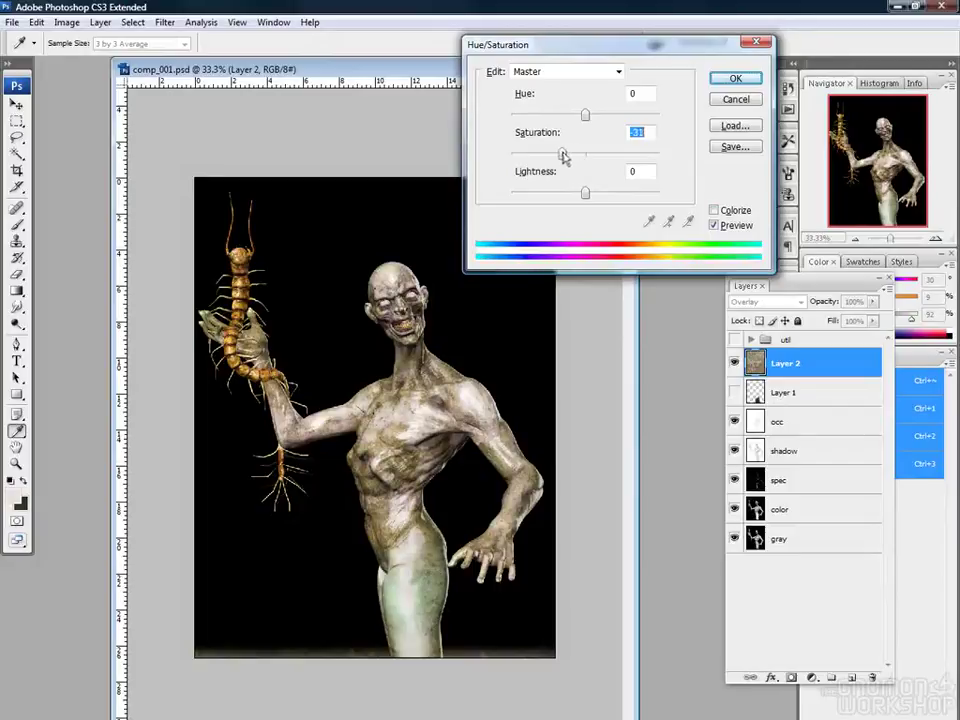
left_click(733, 80)
key("e")
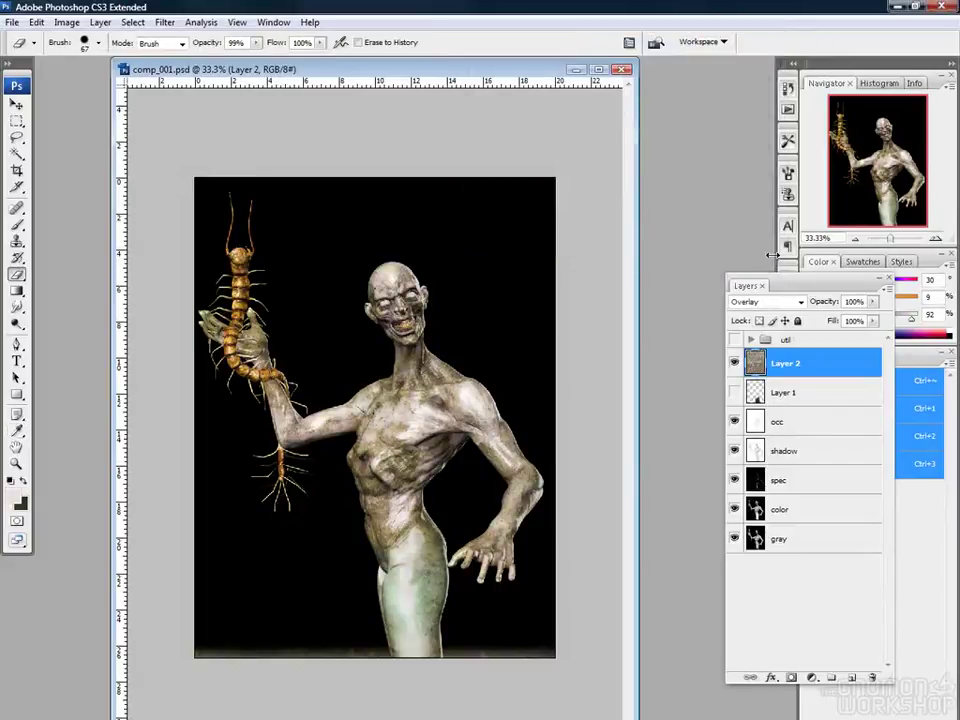
left_click(872, 301)
mouse_move(866, 321)
left_mouse_down()
mouse_move(840, 322)
mouse_move(848, 320)
left_mouse_up()
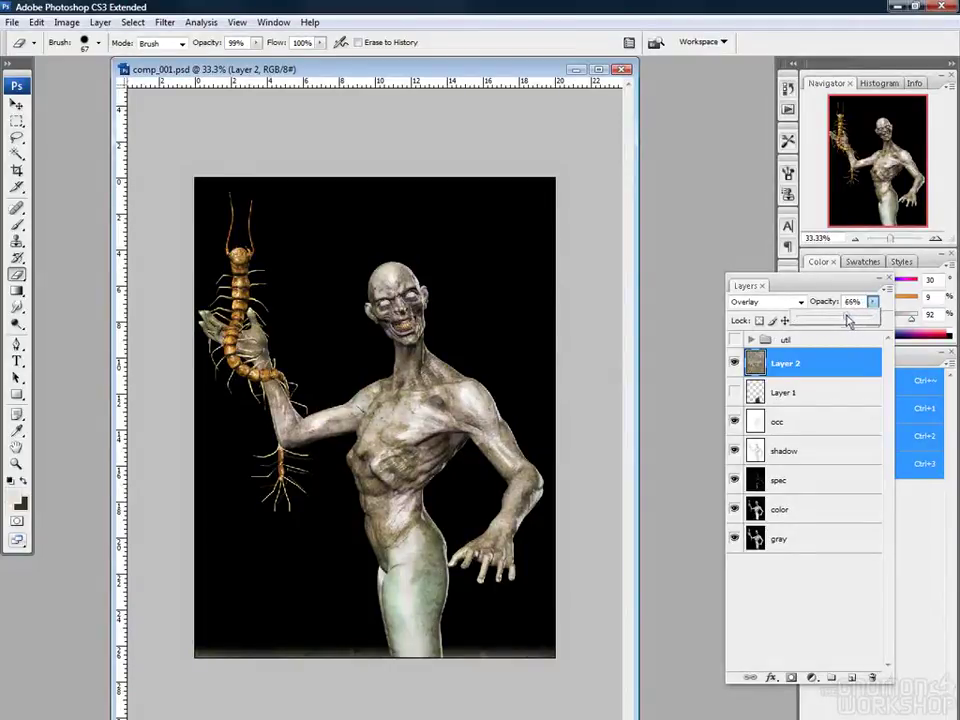
Turn Layer 2 off and on repeatedly to compare the skin with and without the dirt overlay
left_click(735, 363)
left_click(735, 363)
left_click(735, 363)
left_click(735, 363)
left_click(735, 363)
left_click(735, 363)
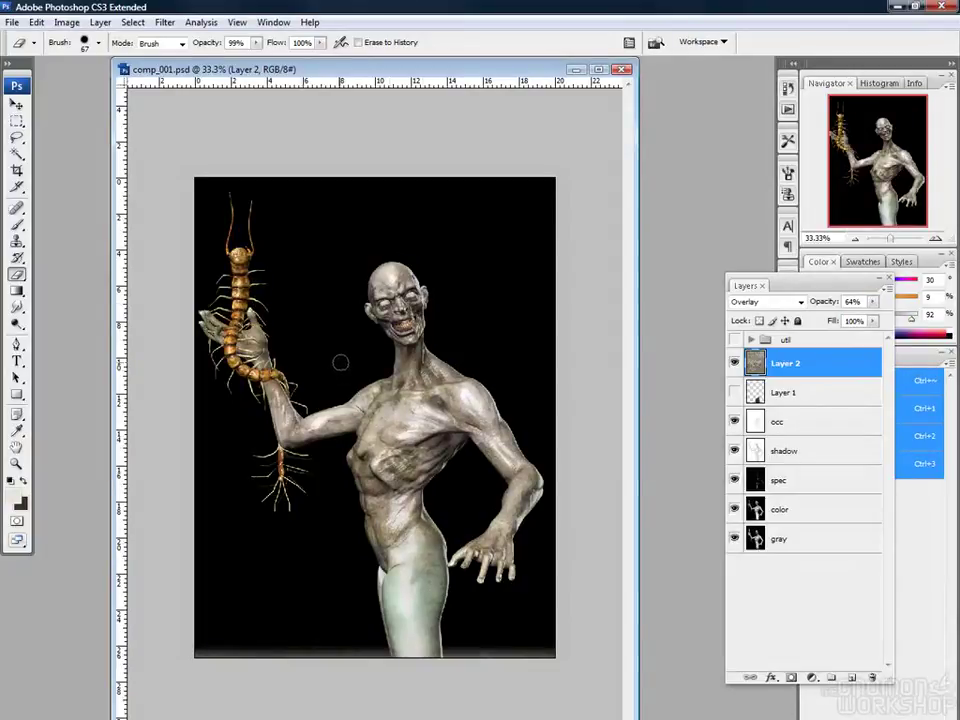
left_click(734, 362)
left_click(734, 362)
left_click(734, 362)
left_click(734, 362)
left_click(734, 362)
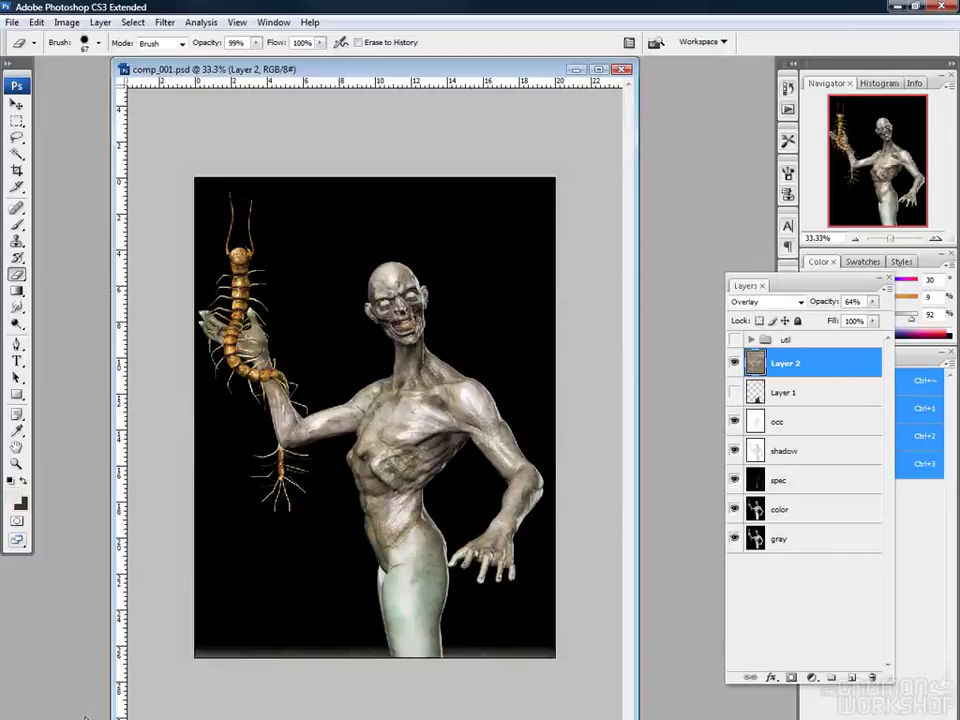
Paste the copied golden texture into comp_001.psd as a new layer and move it beneath the gray layer
key("alt+Tab")
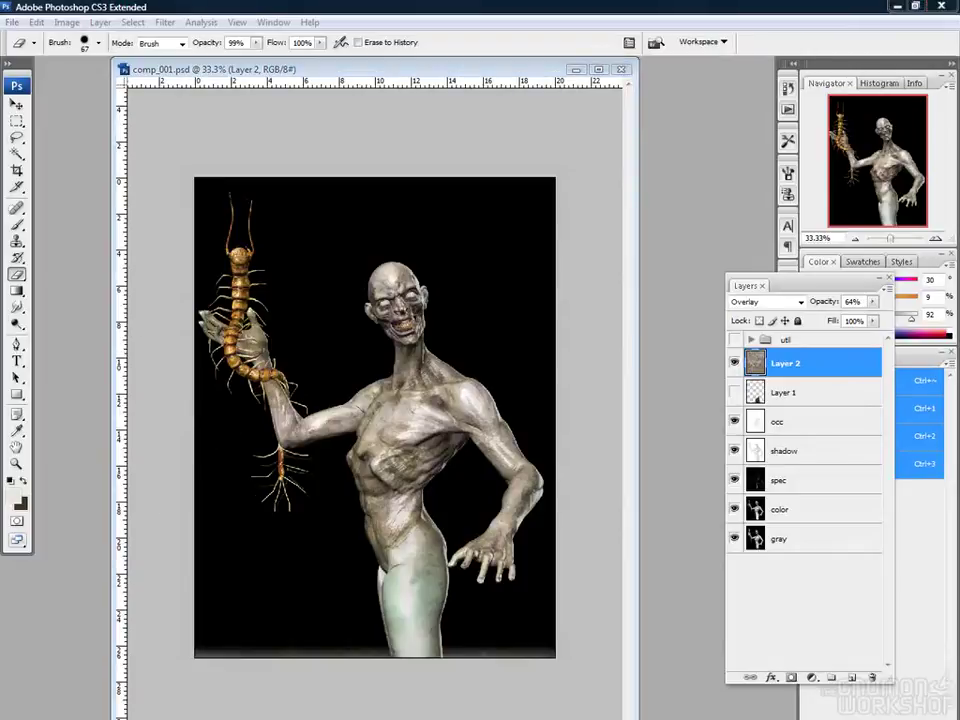
left_click_drag(147, 294, 406, 351)
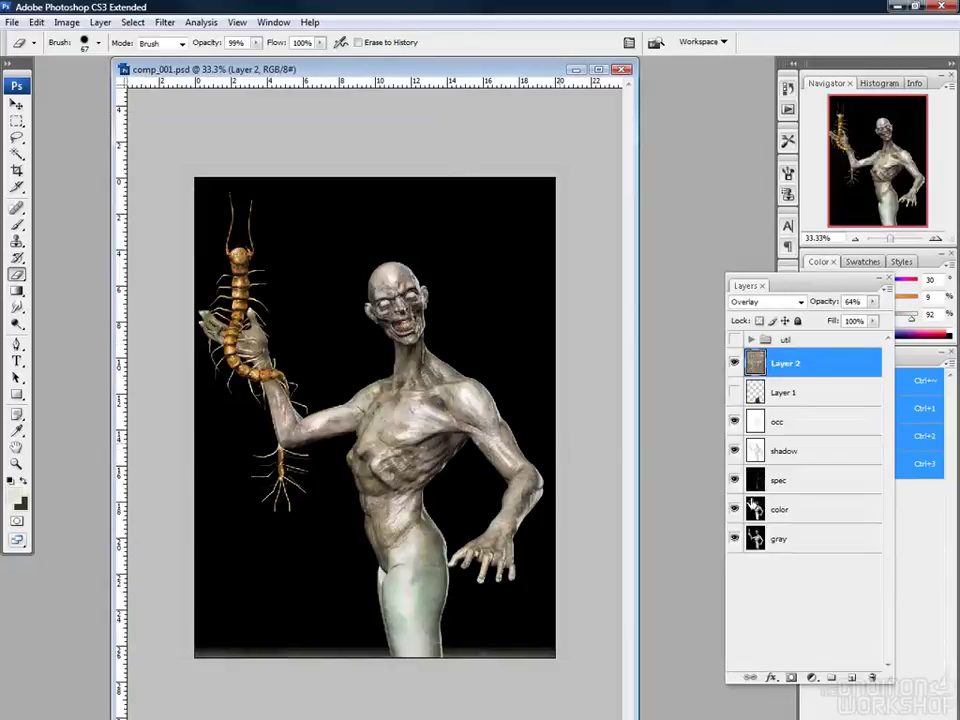
left_click(791, 541)
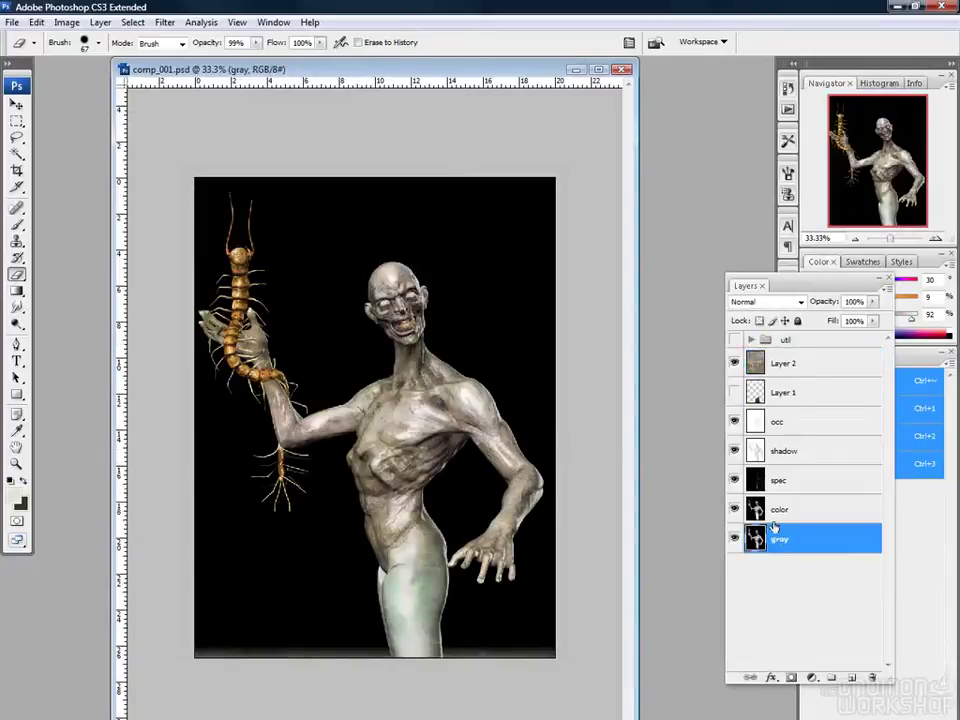
key("ctrl+v")
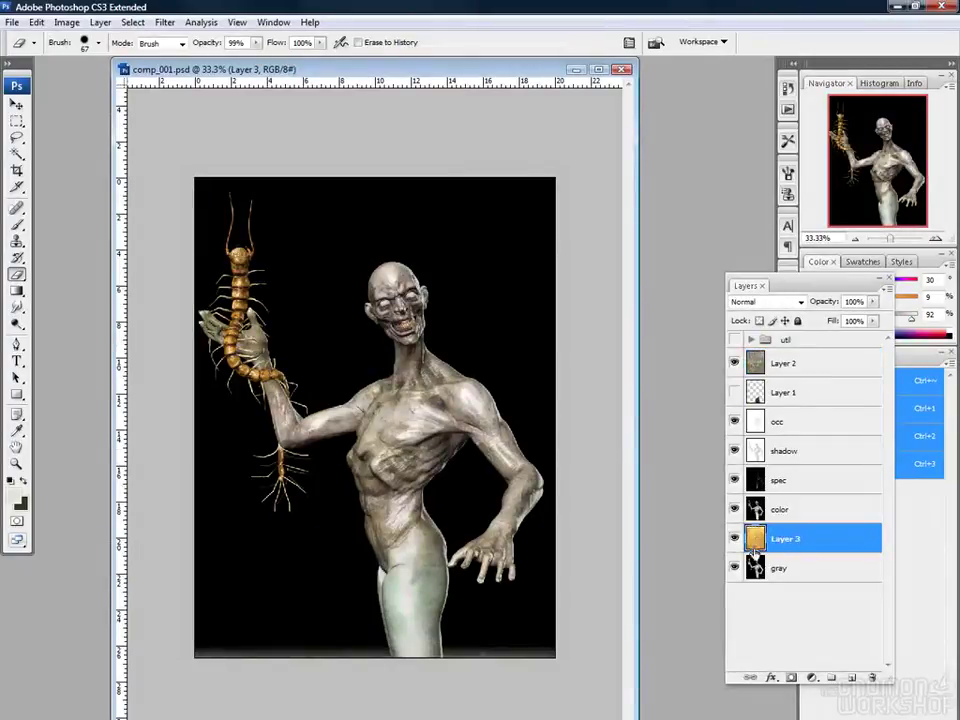
left_click_drag(756, 549, 757, 586)
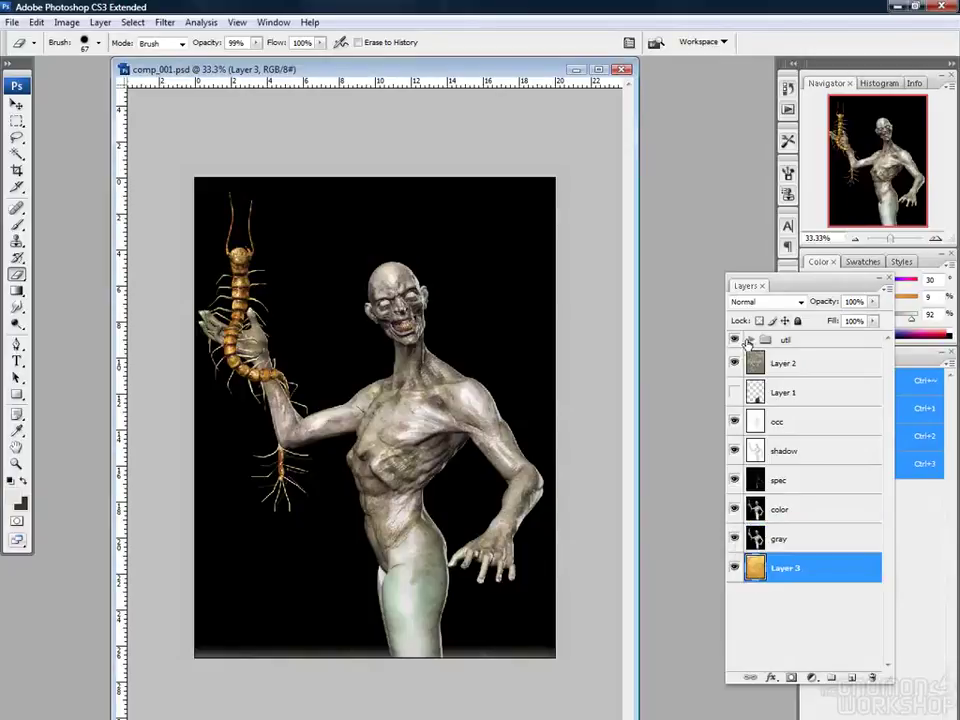
Show the util group and select matte2's black background with the Magic Wand, including the gap enclosed by the bent arm
left_click(740, 340)
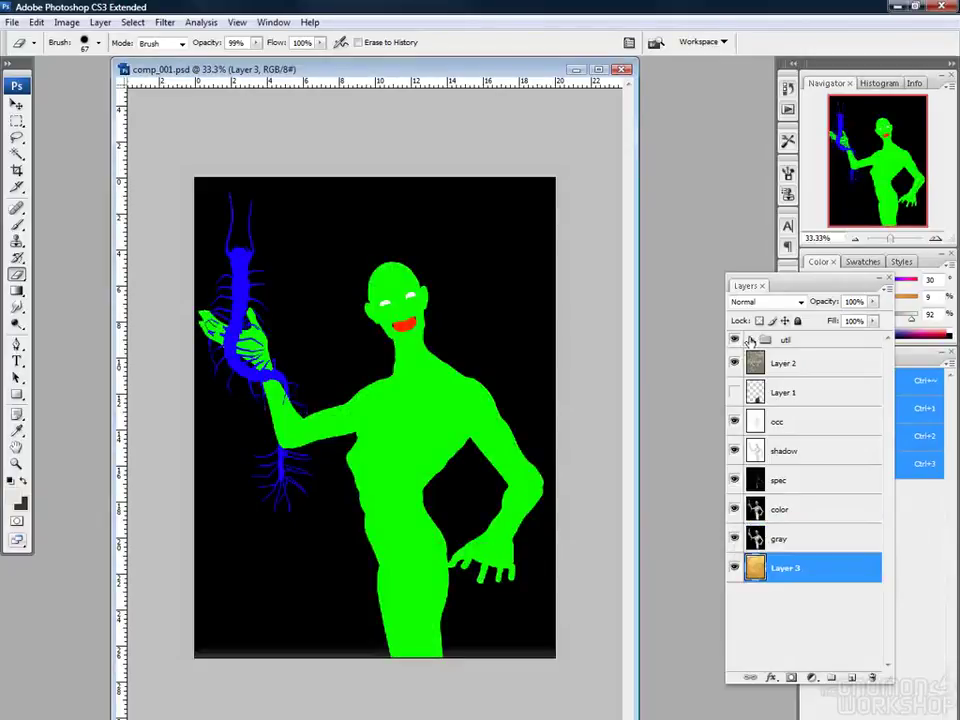
key("w")
left_click(521, 304)
left_click(790, 363)
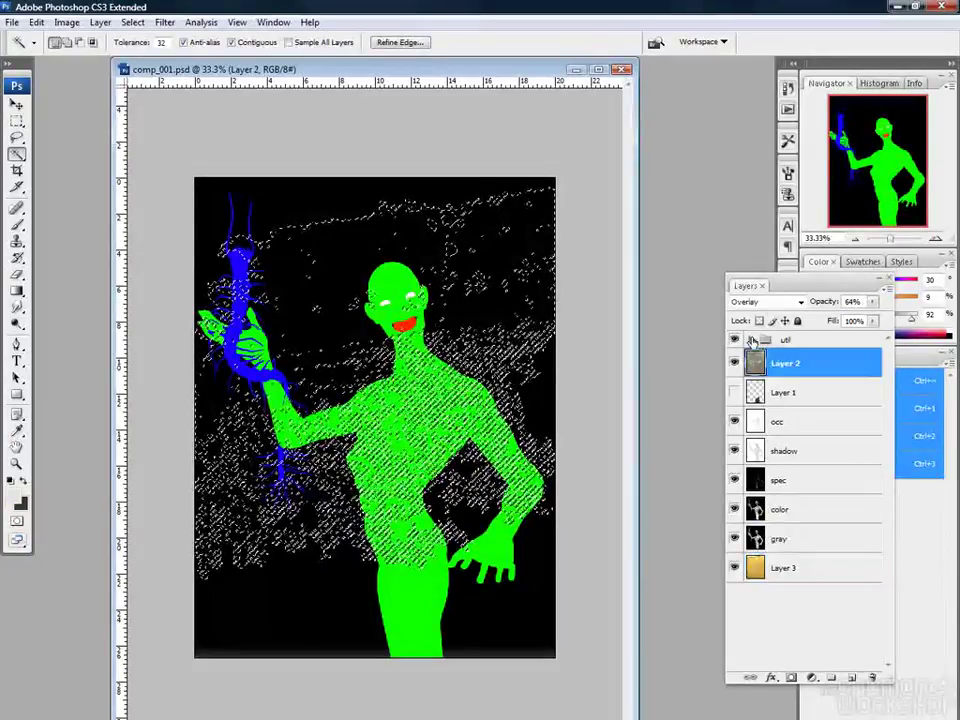
left_click(751, 340)
left_click(776, 360)
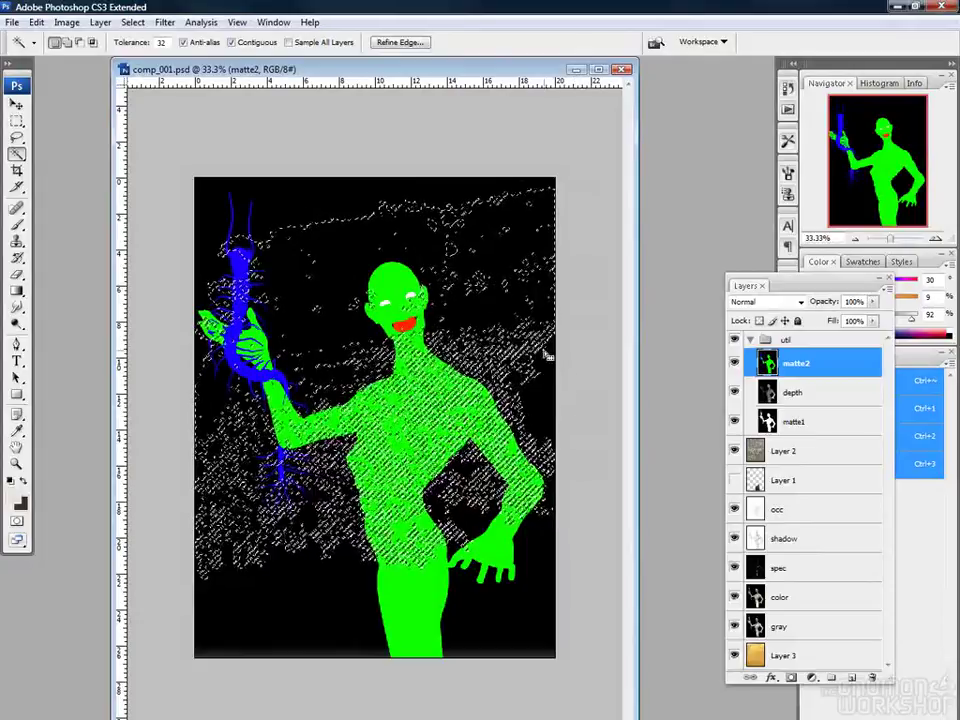
left_click(551, 392)
left_click(473, 484, "shift")
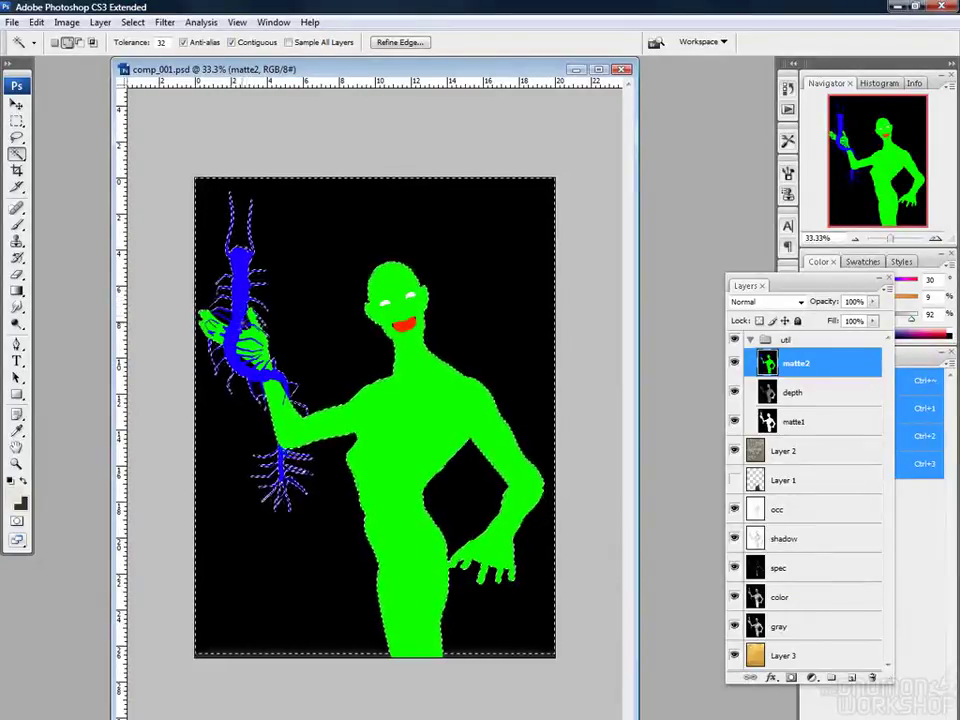
Add the enclosed black gaps around the centipede's legs and the raised hand to the background selection
key("ctrl+plus")
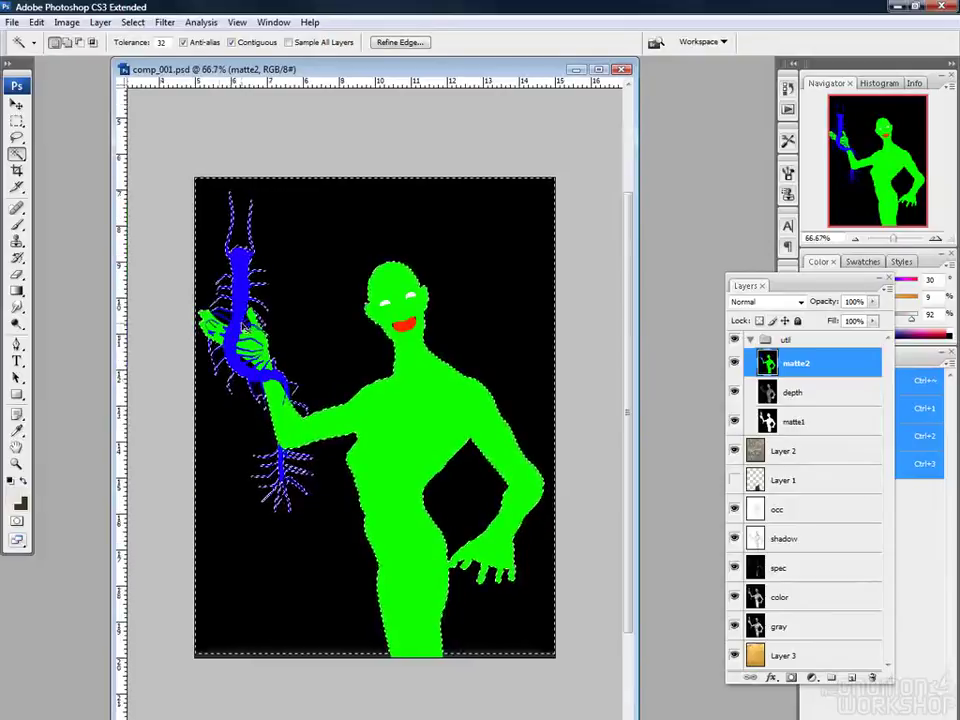
key("space")
left_click_drag(257, 330, 452, 448)
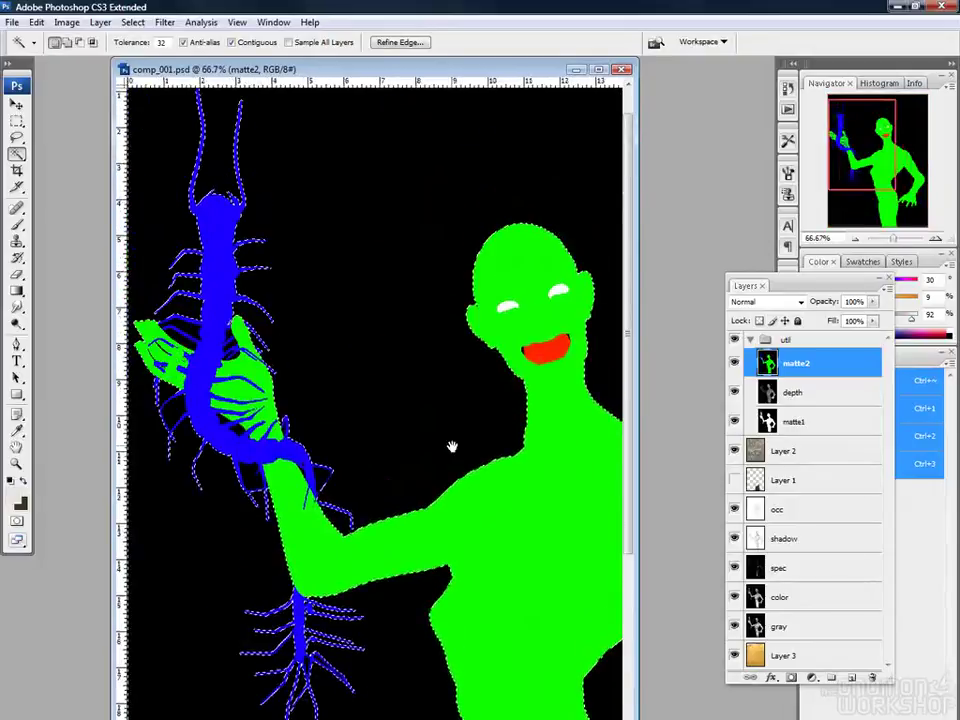
left_click(245, 473, "shift")
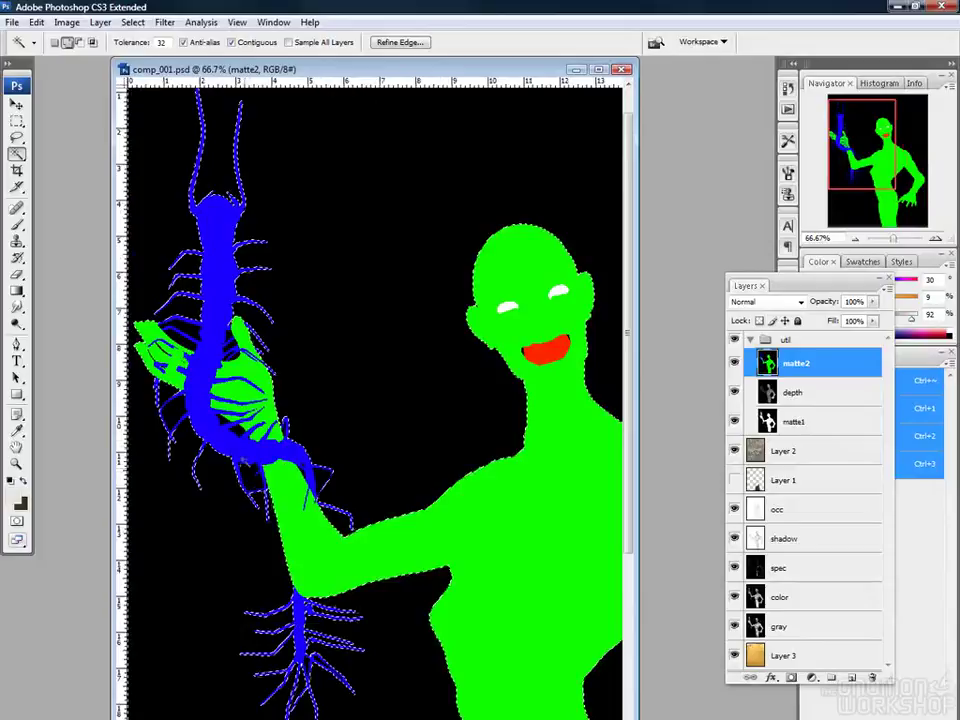
left_click(288, 488, "shift")
left_click(240, 368, "shift")
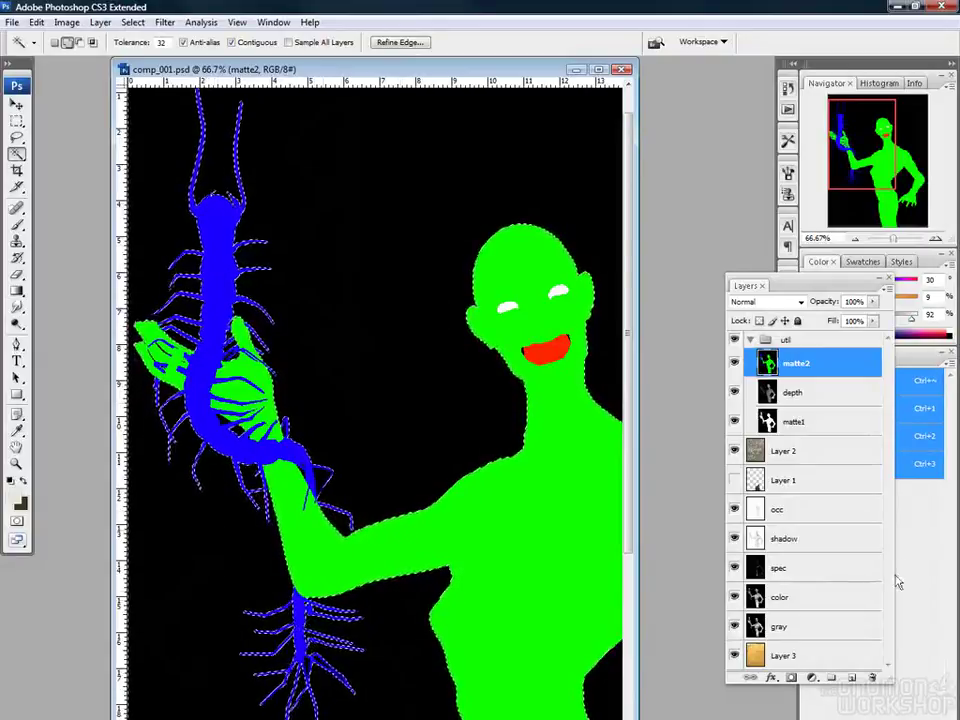
Hide the util group, delete the selected background from the occ, shadow, spec, color and gray layers, and deselect
left_click(735, 340)
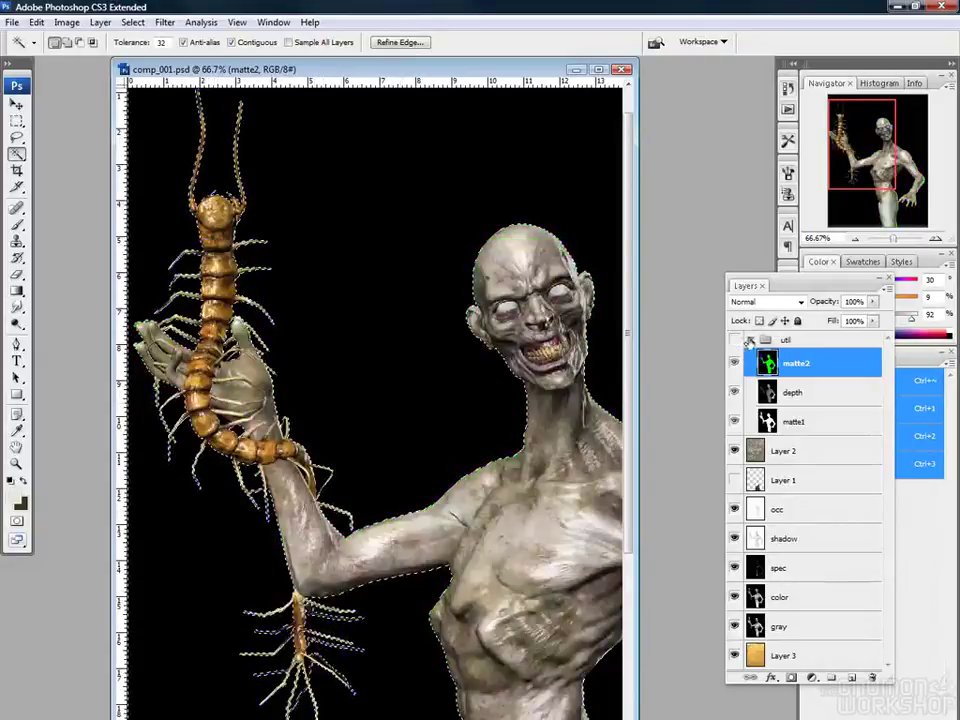
left_click(750, 340)
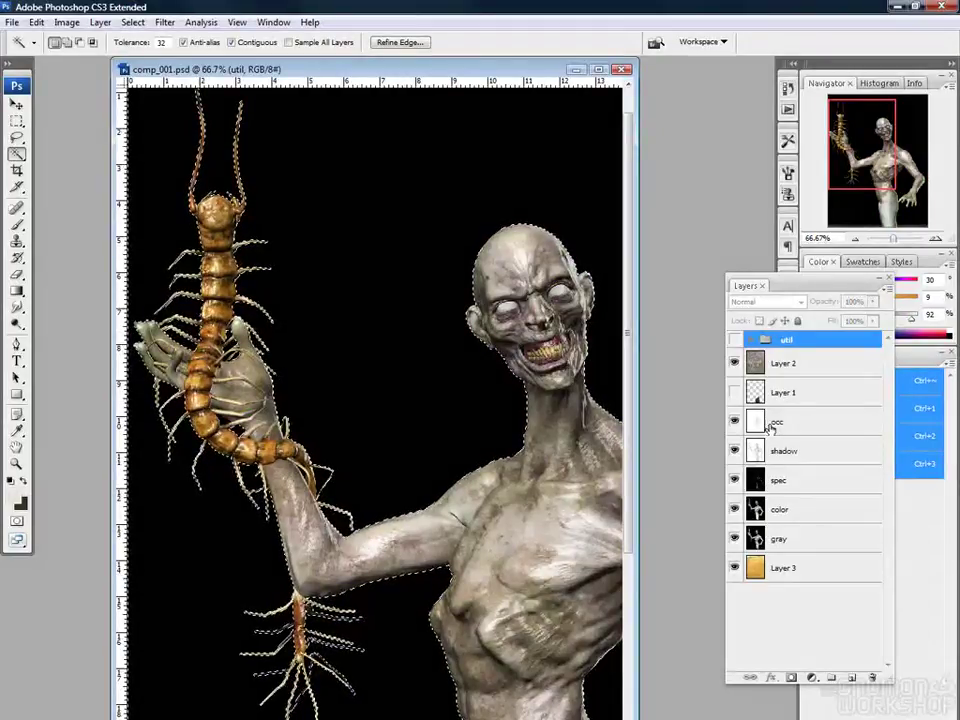
left_click(767, 421)
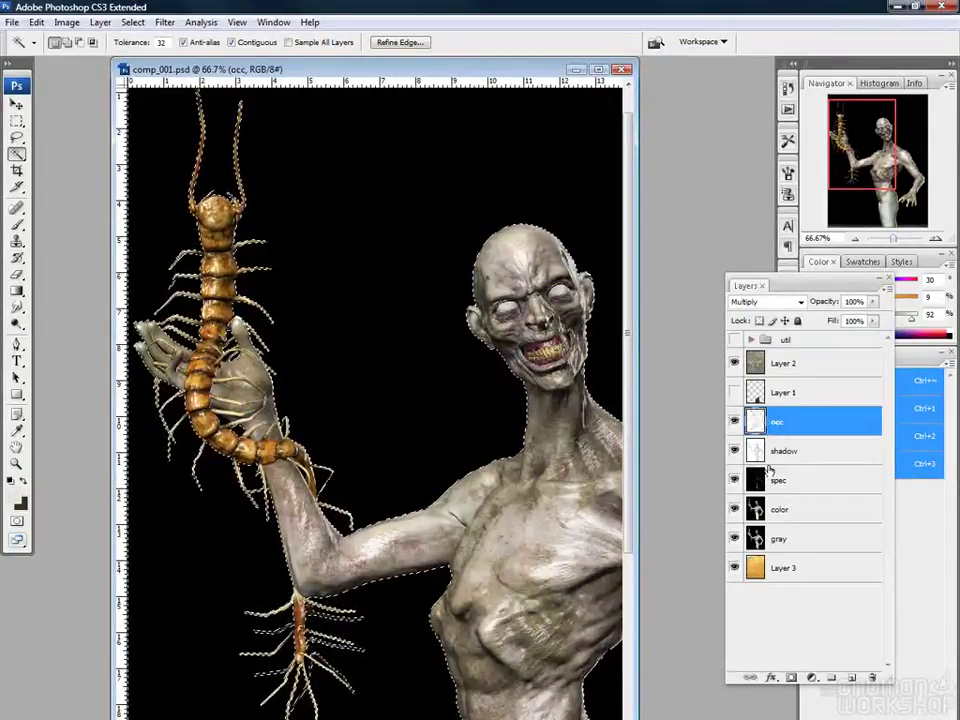
left_click(762, 452)
left_click(762, 481)
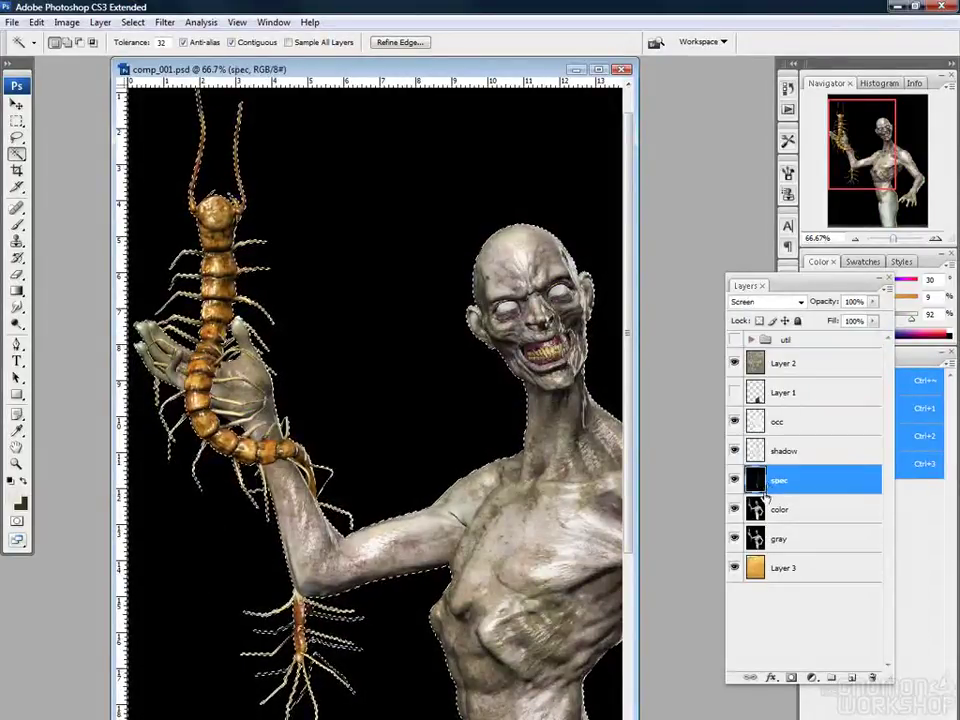
left_click(760, 510)
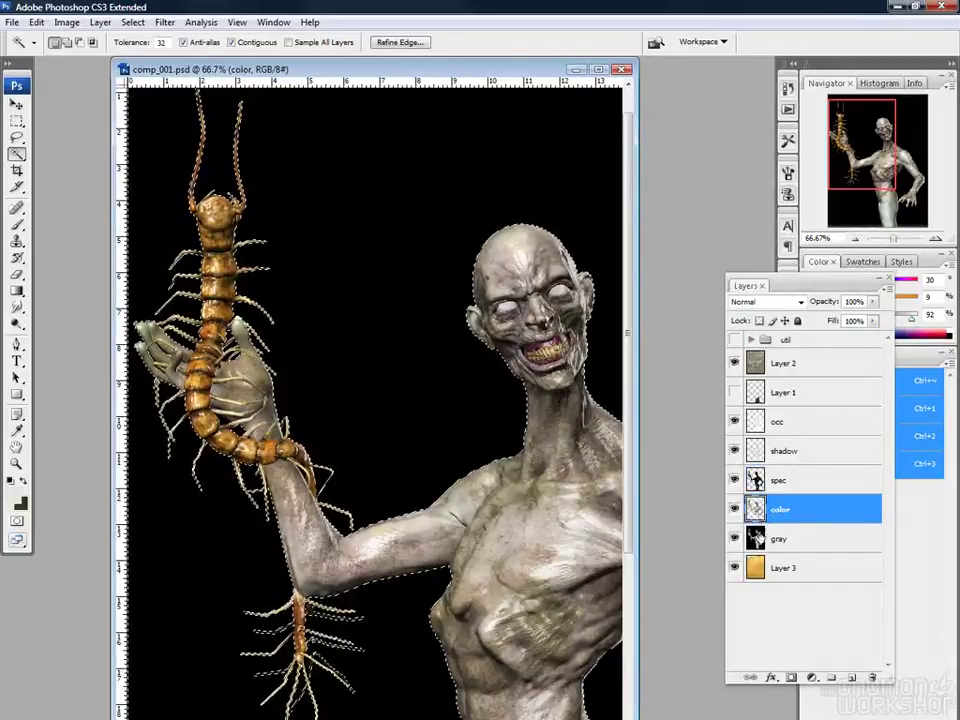
left_click(757, 539)
key("Delete")
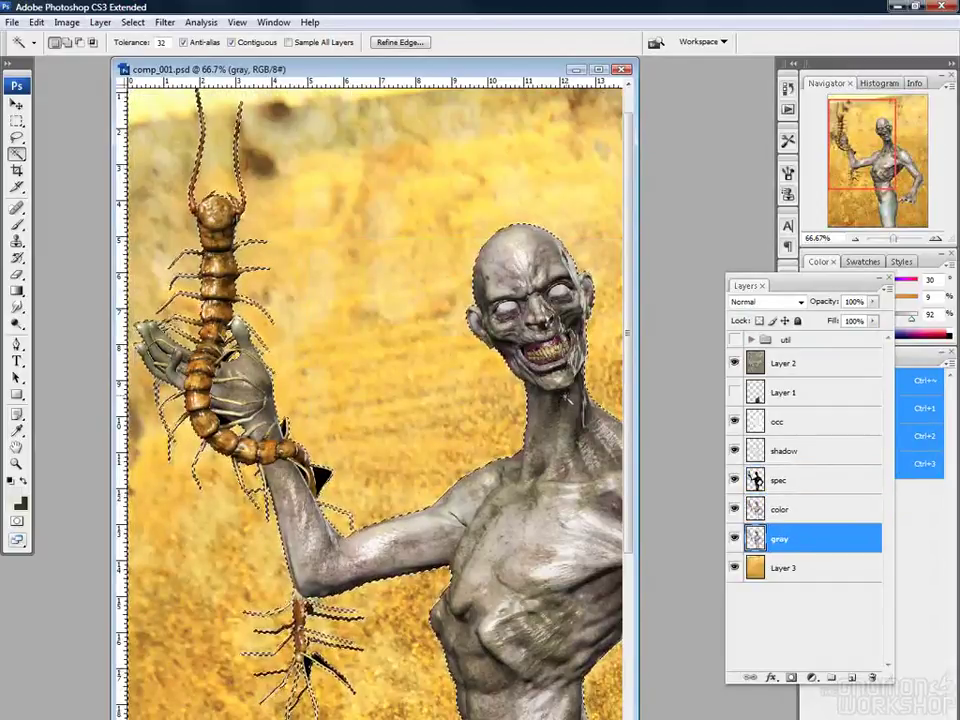
key("l")
key("ctrl+d")
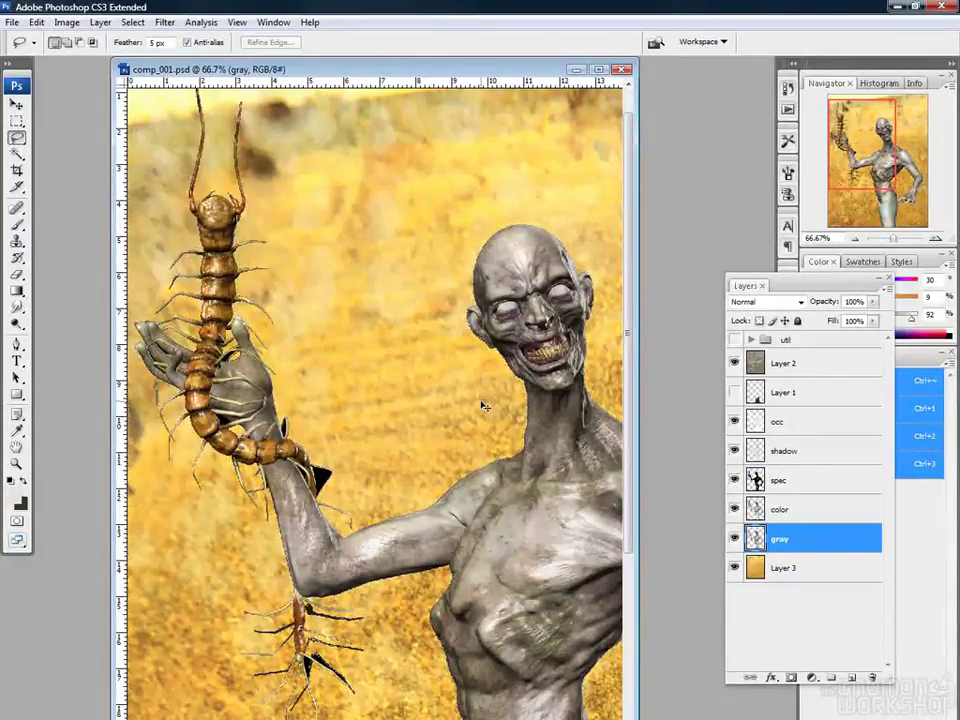
Scale the golden texture on Layer 3 down to 56.1% width and 50.6% height so it fits the canvas
key("ctrl+0")
key("ctrl+t")
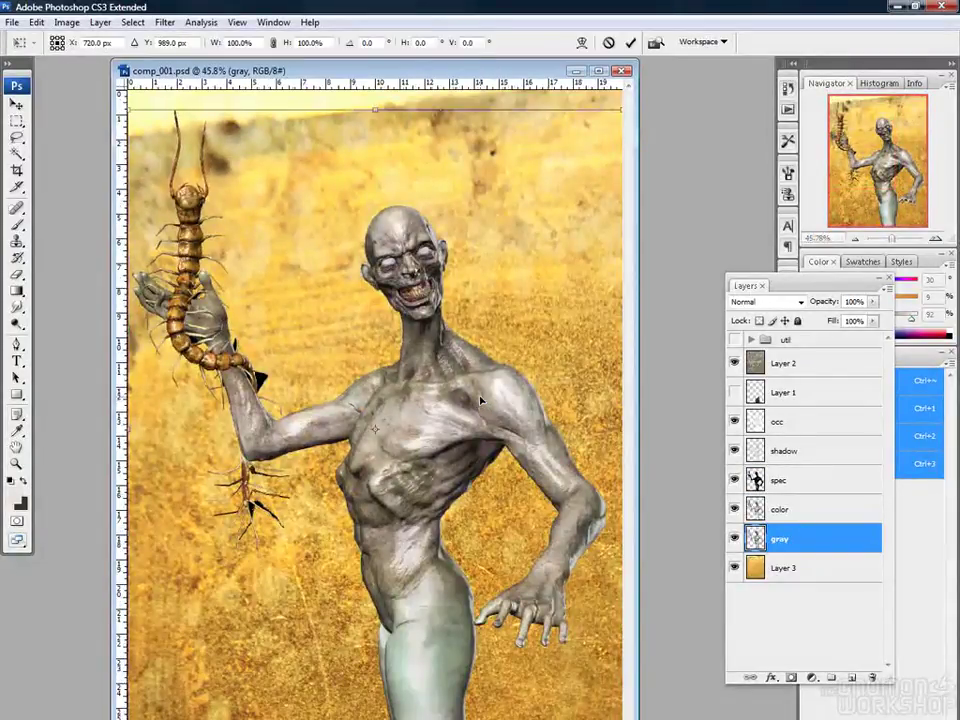
scroll(480, 400, "down", 3)
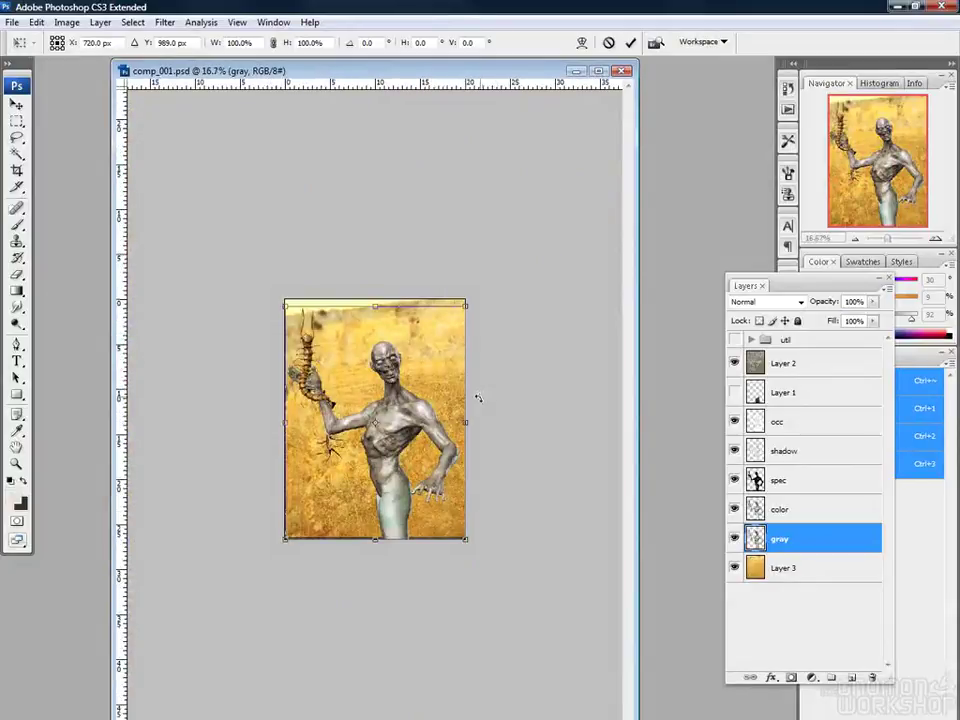
key("Return")
left_click(794, 569)
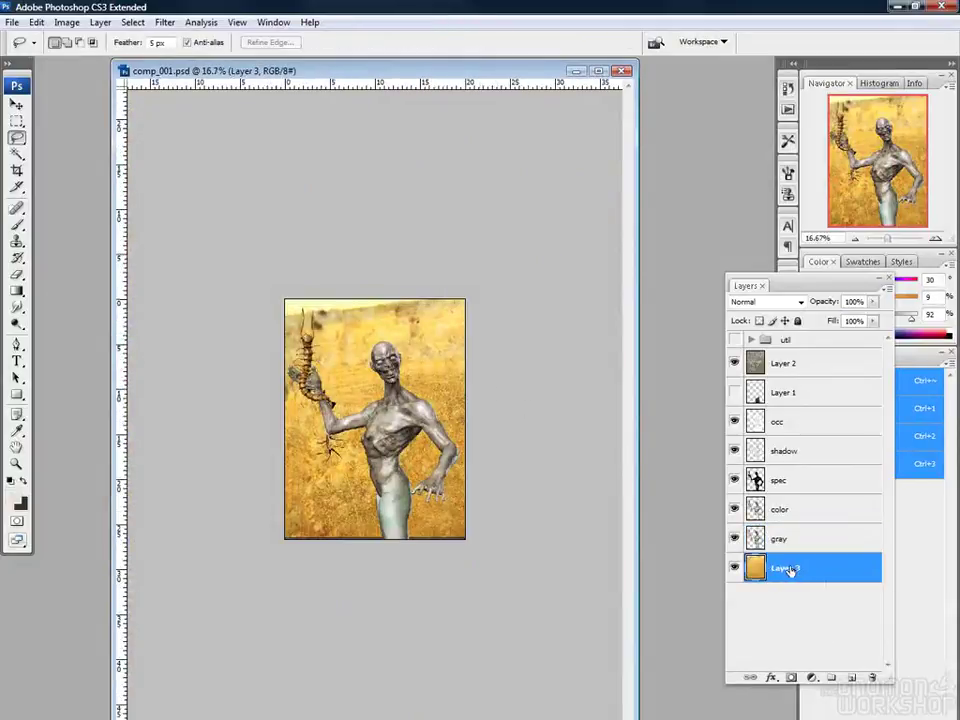
key("ctrl+t")
mouse_move(292, 315)
left_mouse_down()
mouse_move(393, 465)
mouse_move(347, 368)
mouse_move(302, 319)
mouse_move(309, 323)
left_mouse_up()
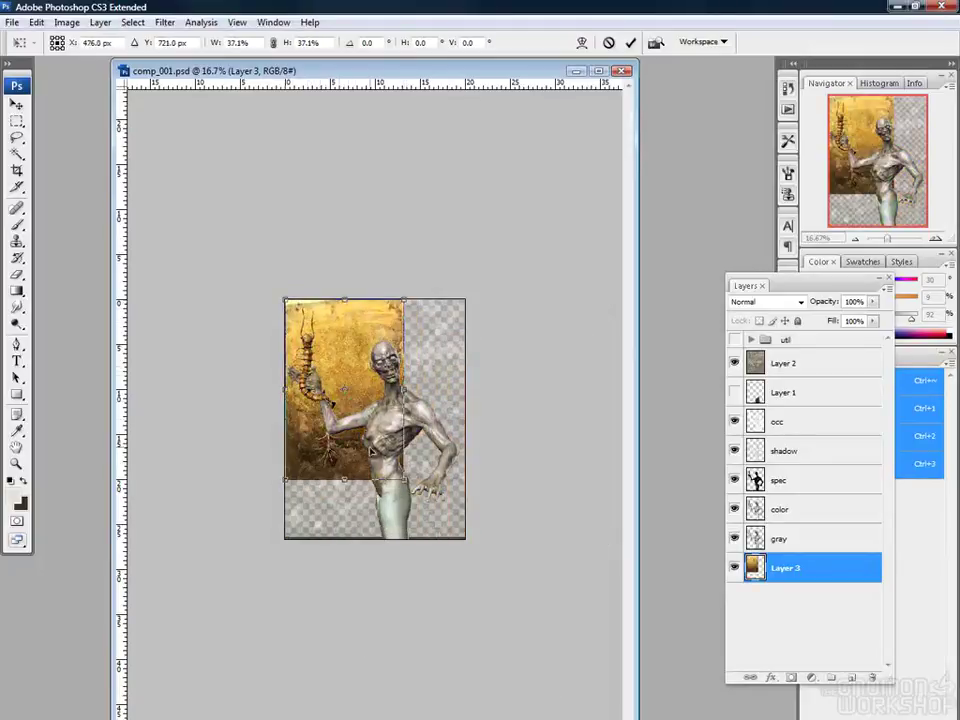
left_click_drag(401, 478, 462, 542)
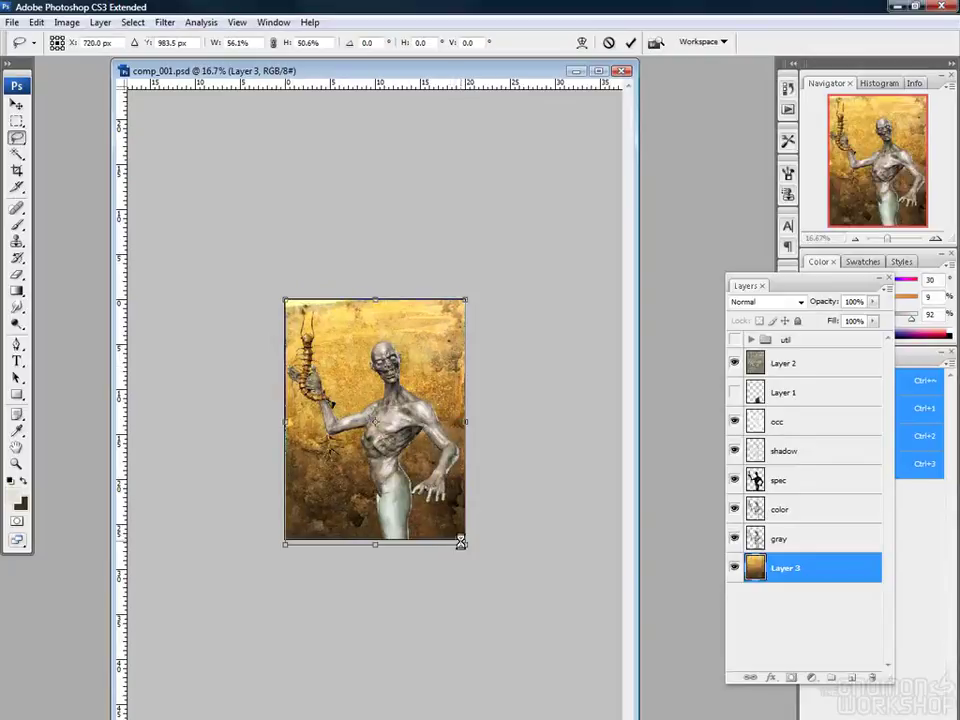
key("Return")
key("l")
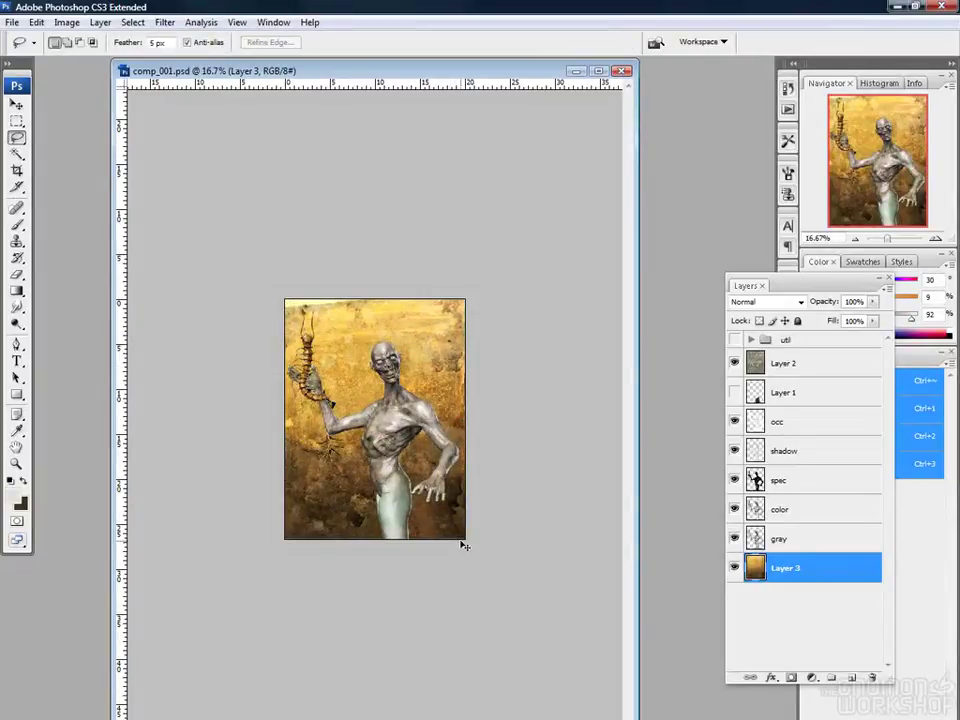
key("i")
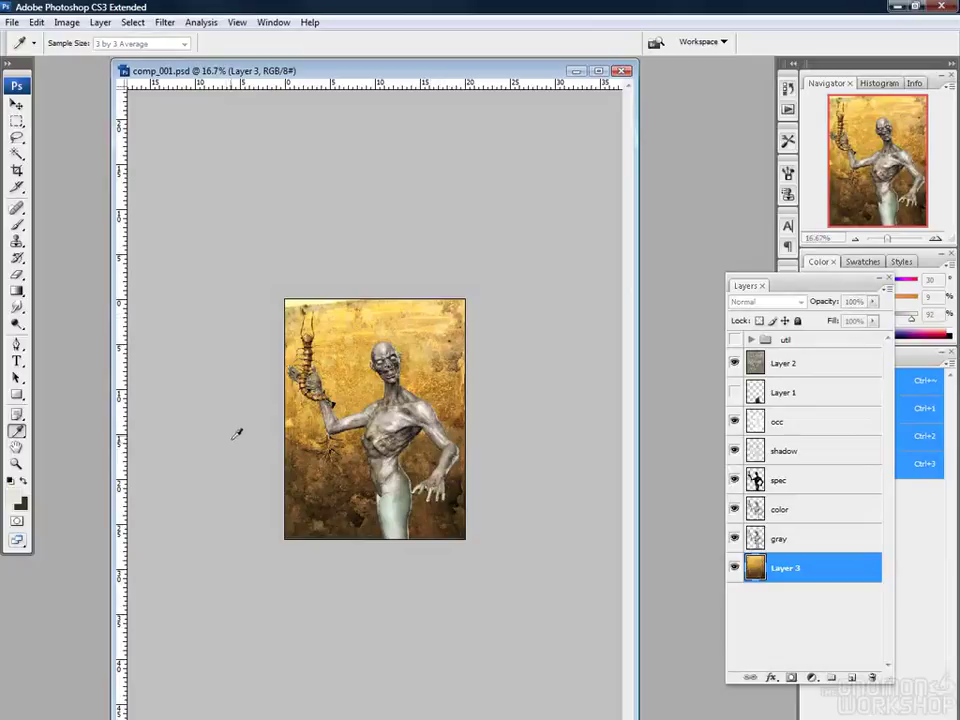
key("ctrl+b")
left_click_drag(643, 309, 532, 120)
left_click_drag(433, 225, 506, 208)
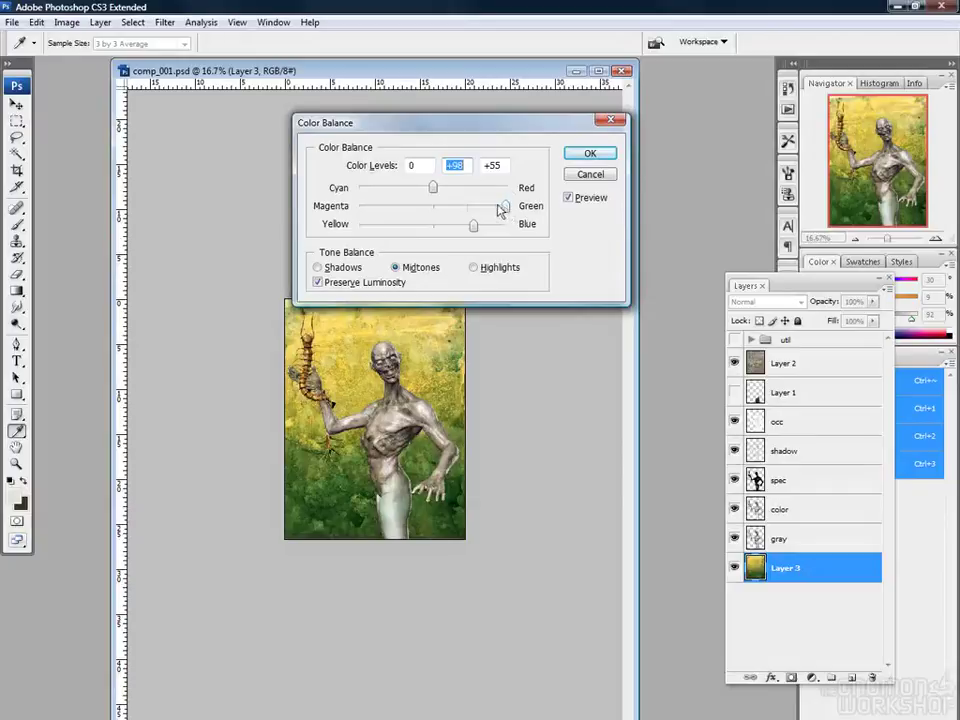
left_click(577, 175)
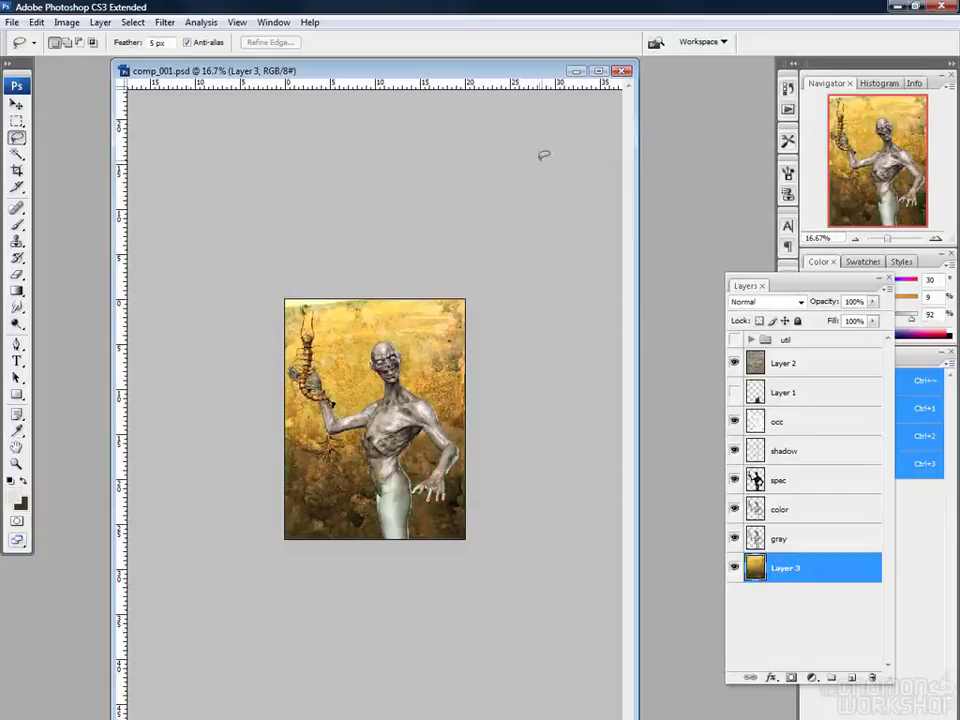
Apply Hue/Saturation to the golden background layer with saturation -53 and lightness -14
key("ctrl+u")
left_click_drag(587, 155, 556, 157)
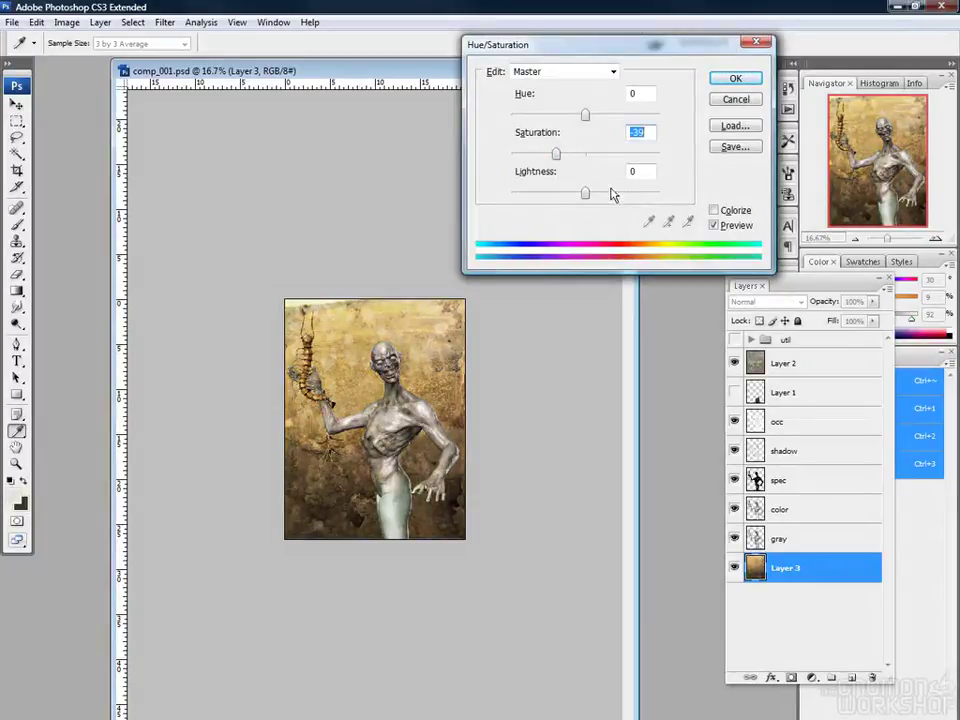
left_click_drag(557, 155, 547, 156)
left_click_drag(585, 194, 578, 196)
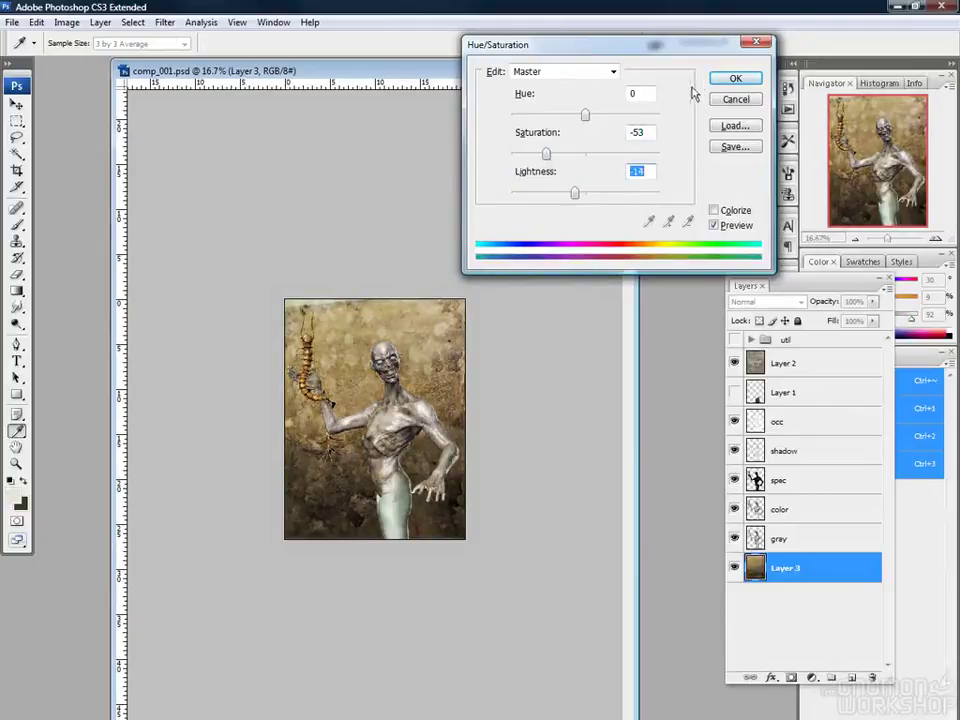
left_click(733, 78)
key("l")
Hide the rulers, enlarge the background texture on Layer 3 to 316.4% and reposition it behind the figure
key("ctrl+r")
key("ctrl+t")
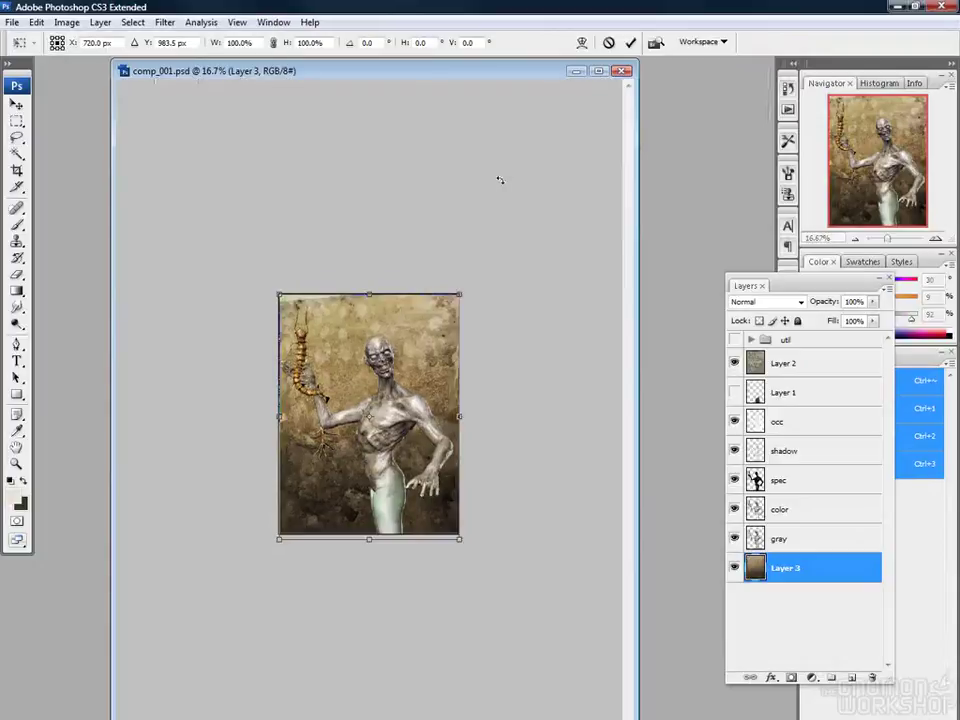
left_click_drag(459, 539, 641, 701)
left_click_drag(452, 502, 449, 386)
left_click_drag(449, 443, 451, 457)
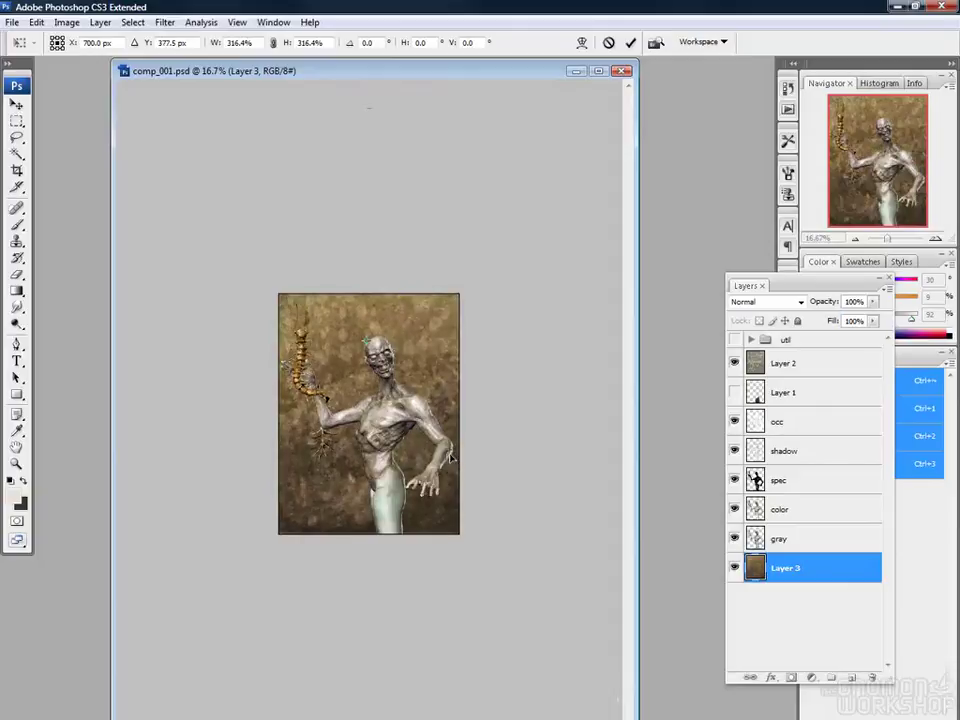
key("l")
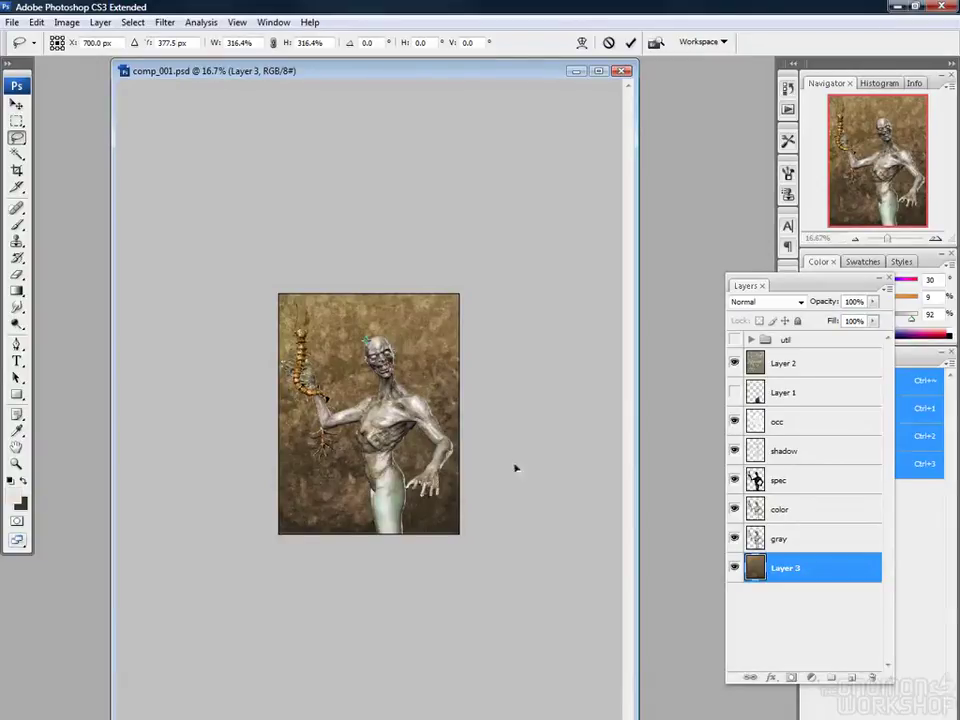
Darken the background texture with a Levels black input of 41 and reduce its saturation by 35 with Hue/Saturation
key("ctrl+0")
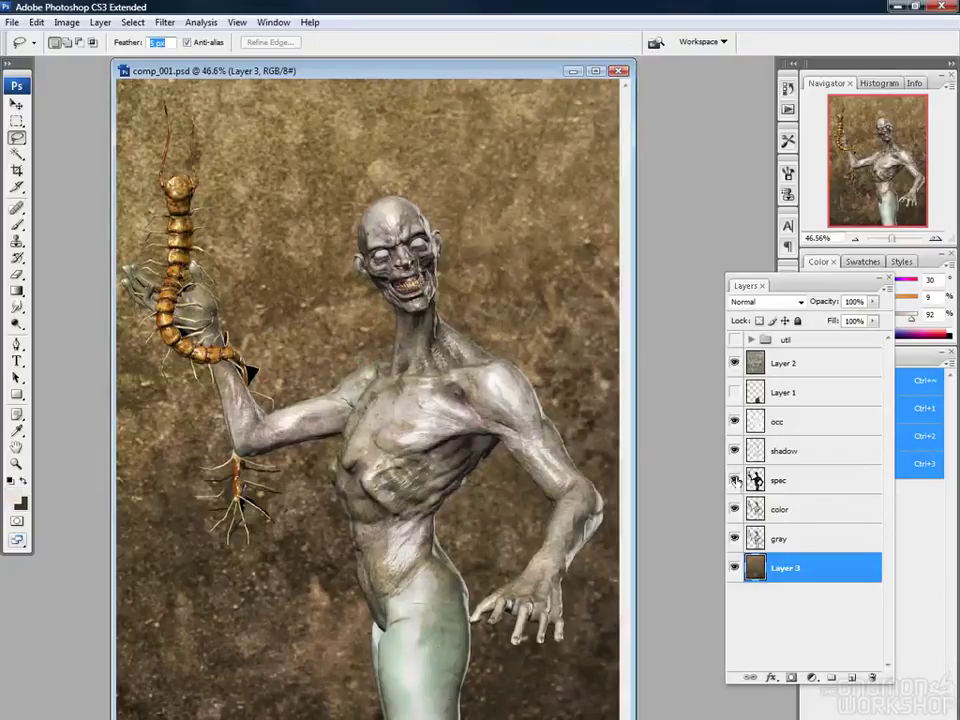
key("ctrl+l")
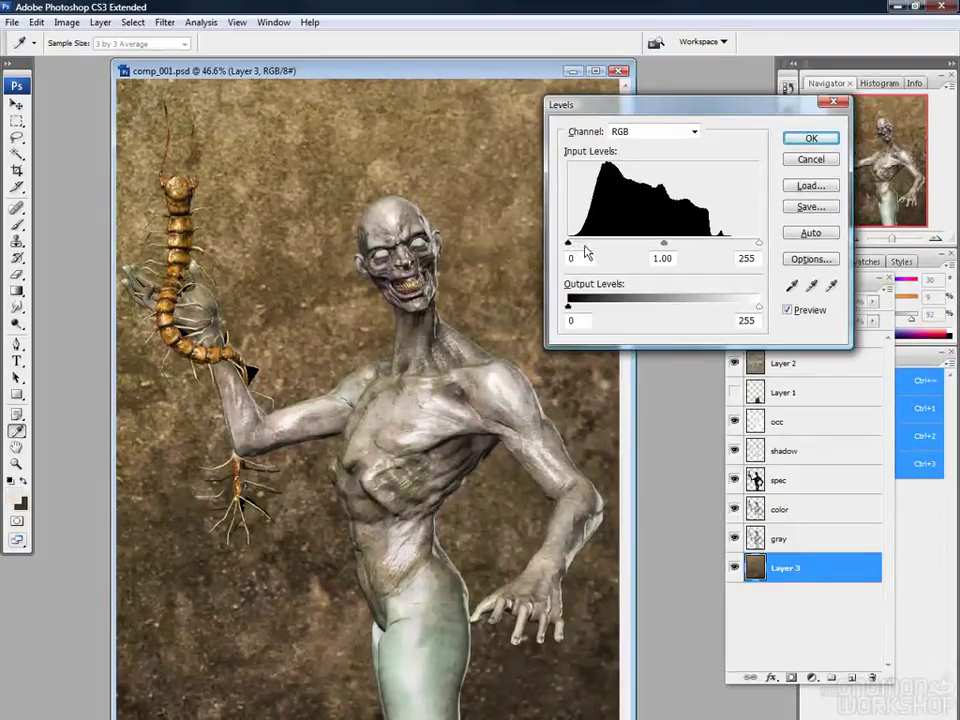
mouse_move(572, 250)
left_mouse_down()
mouse_move(618, 252)
mouse_move(600, 254)
left_mouse_up()
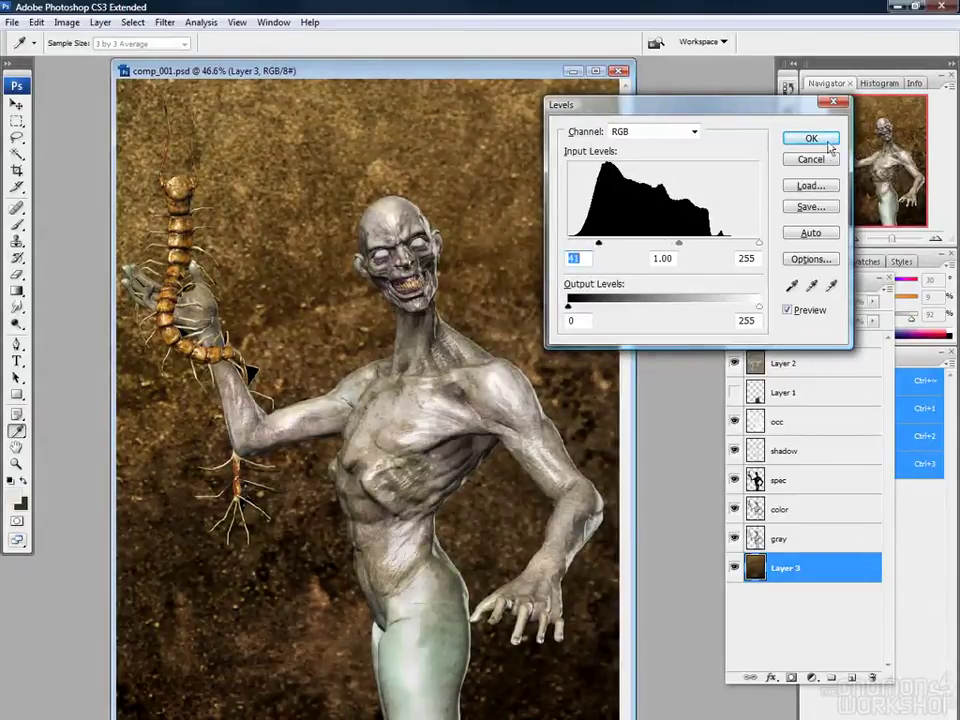
left_click(829, 147)
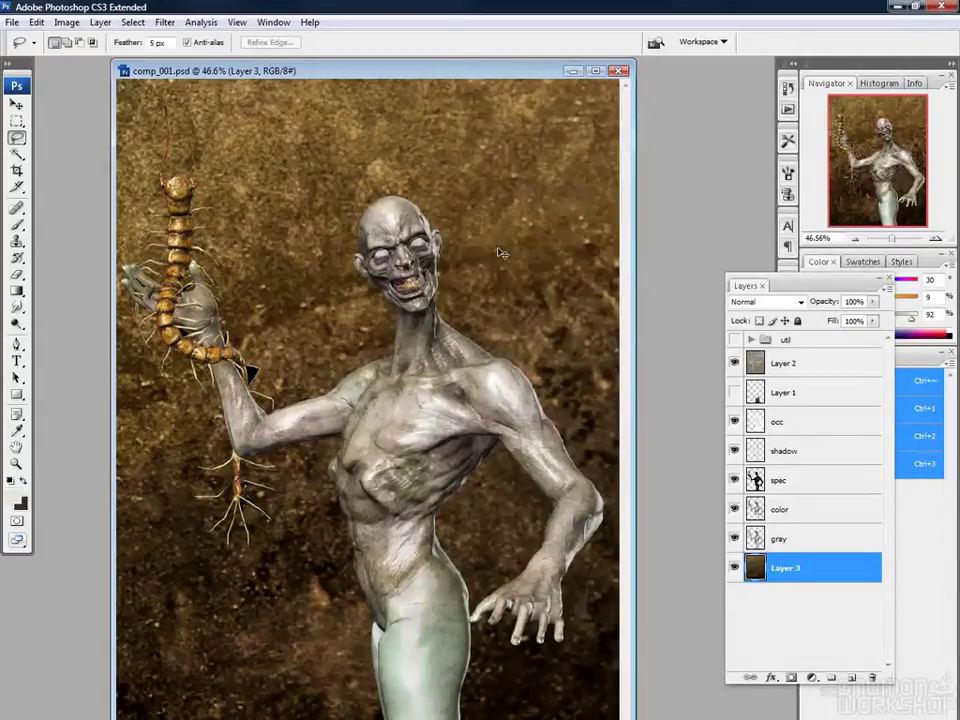
key("ctrl+u")
left_click_drag(585, 153, 561, 162)
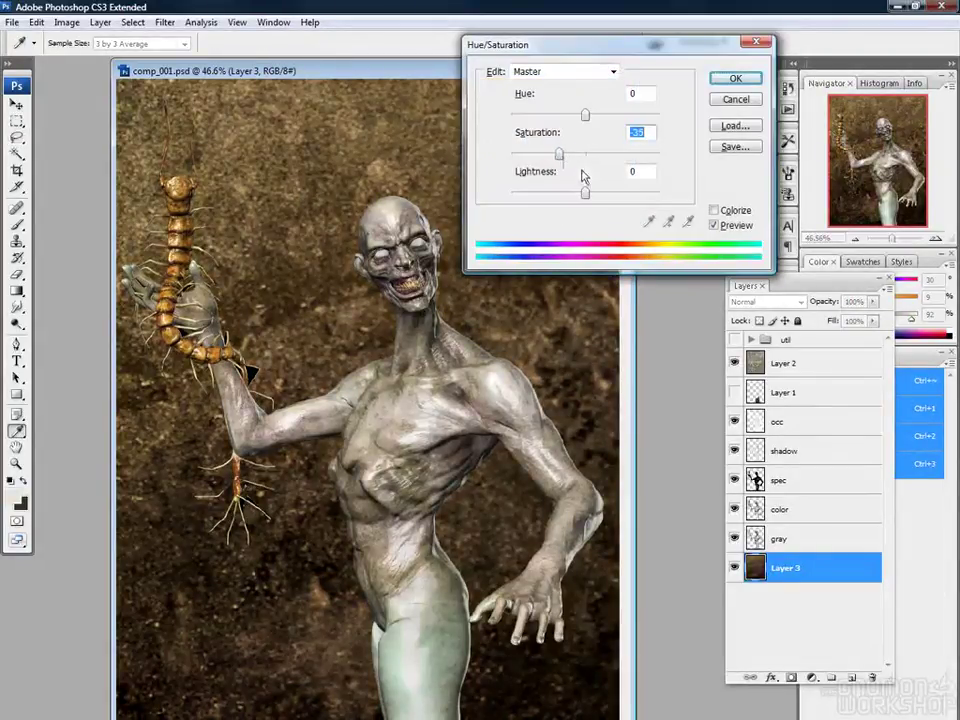
left_click(724, 79)
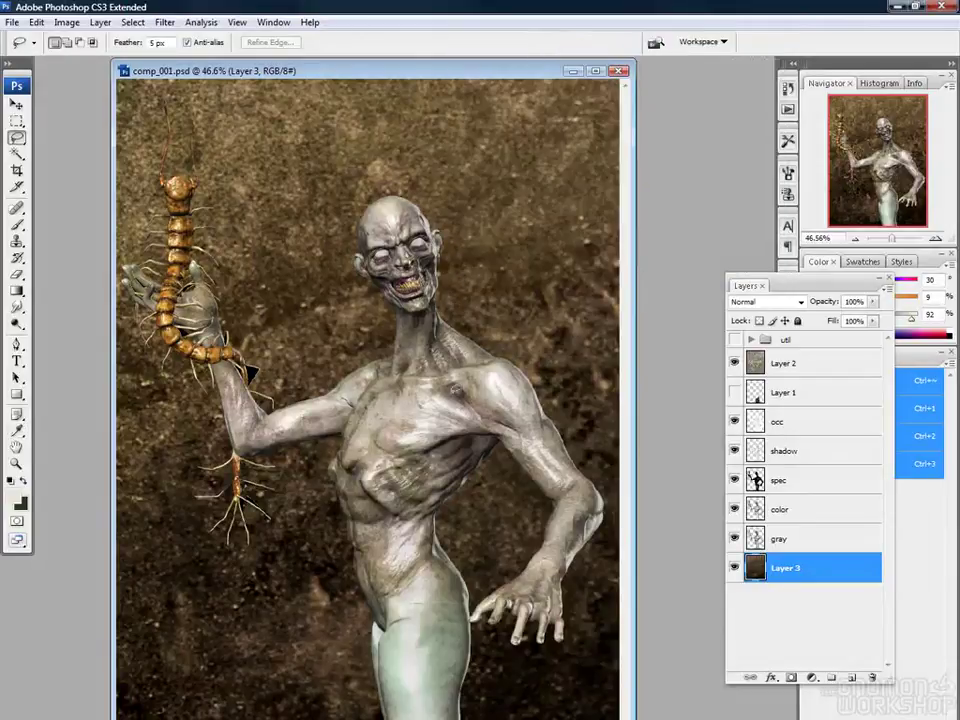
Compare the image with and without the Layer 3 background texture and reduce its saturation by 40 with Hue/Saturation
left_click(735, 567)
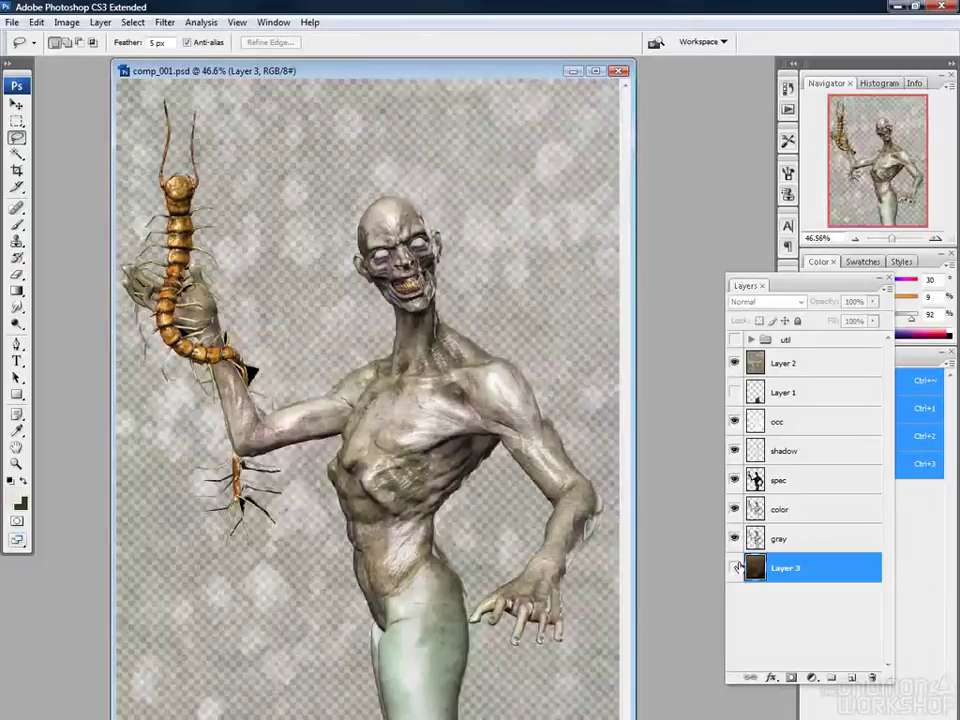
left_click(735, 567)
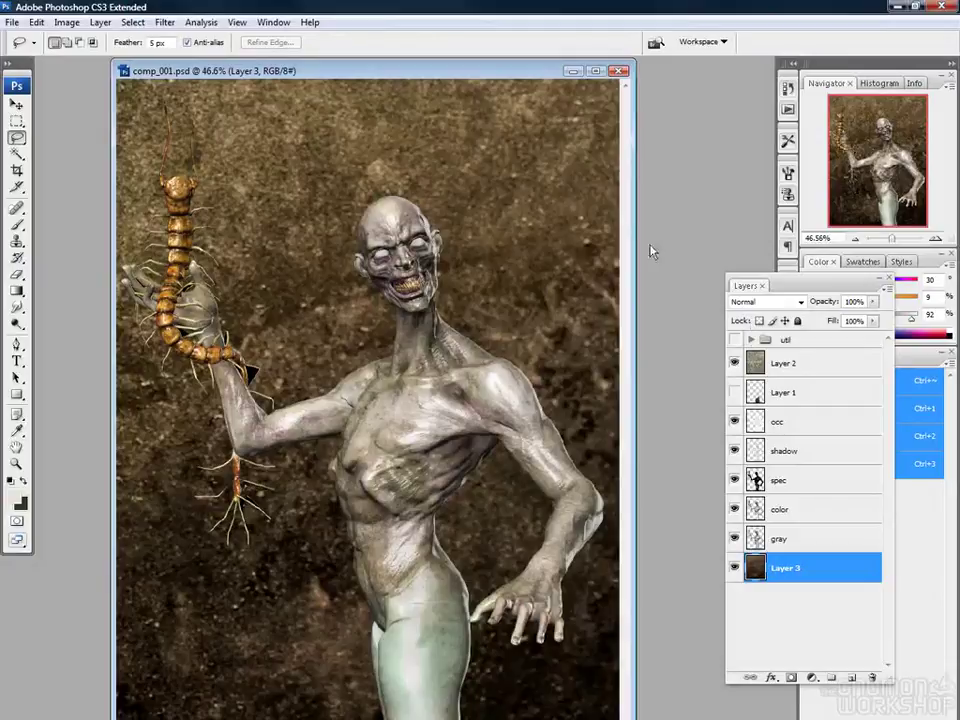
key("ctrl+u")
left_click_drag(587, 153, 554, 153)
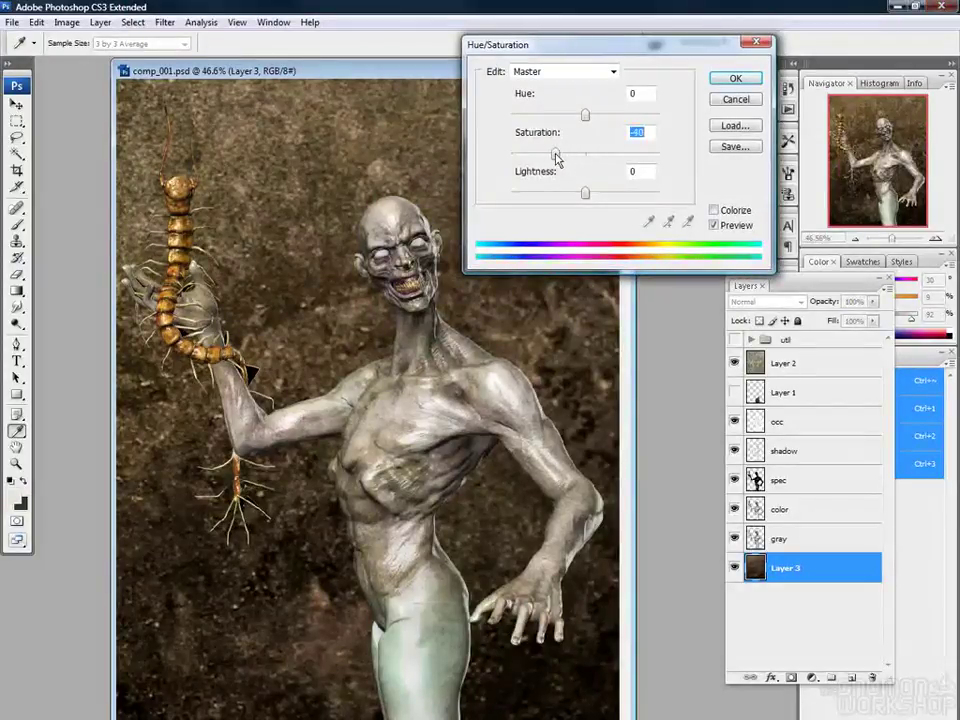
left_click(733, 78)
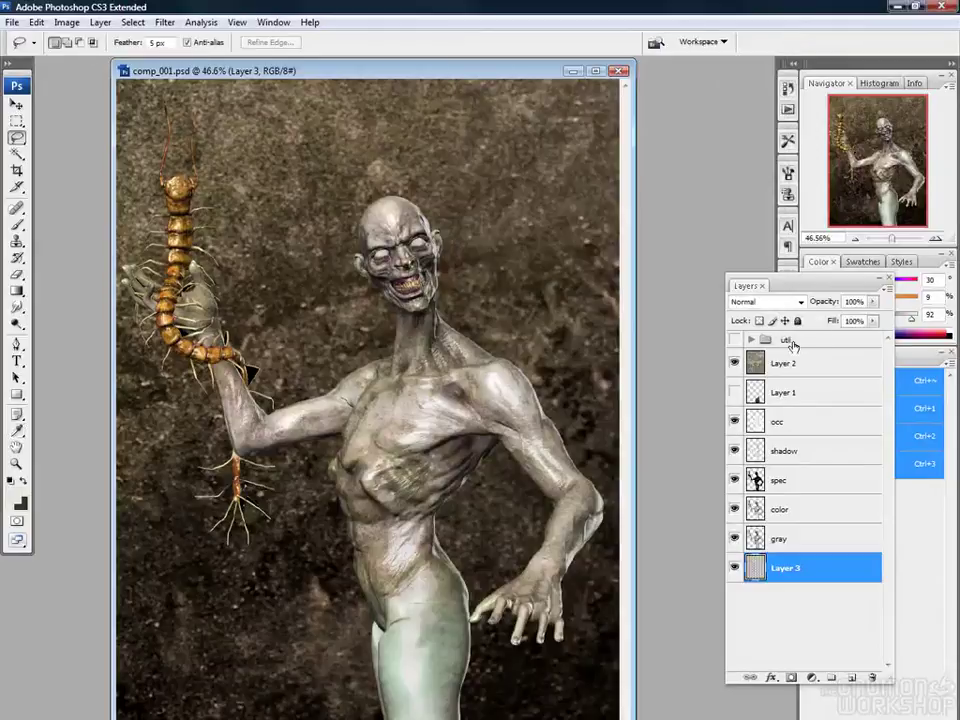
Try a Levels adjustment on the Layer 3 background texture
key("i")
key("ctrl+l")
left_click_drag(569, 244, 602, 247)
left_click(790, 161, "alt")
left_click(788, 160)
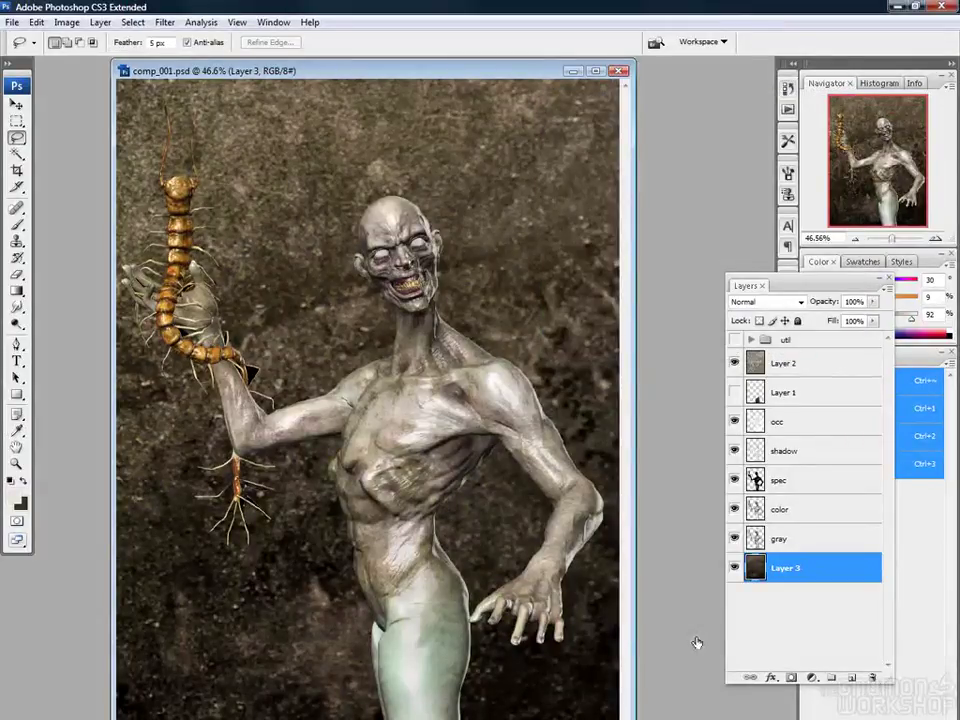
Delete the Layer 3 background texture and set the foreground color to neutral gray with saturation 0 and brightness 45
left_click(872, 678)
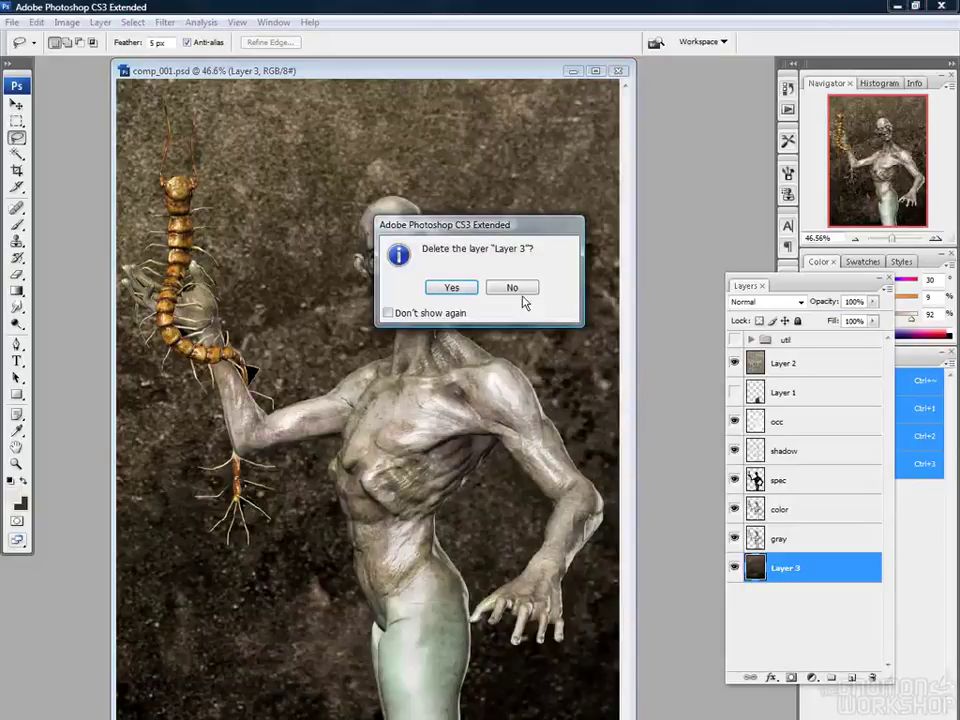
left_click(446, 287)
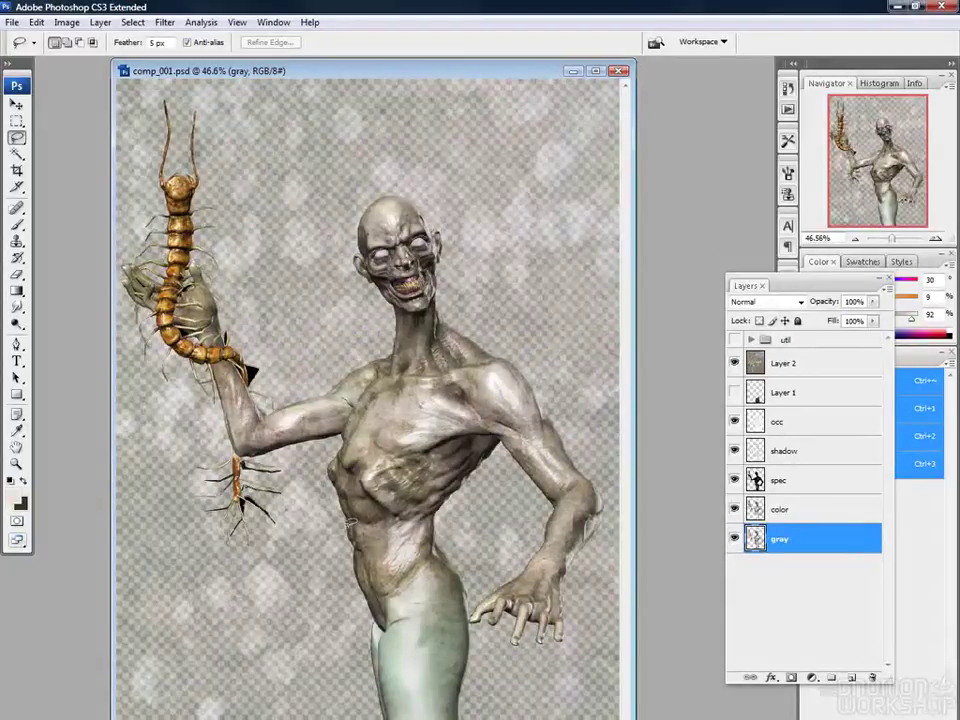
key("i")
left_click(14, 498)
mouse_move(570, 256)
left_mouse_down()
mouse_move(583, 208)
mouse_move(574, 197)
mouse_move(569, 237)
left_mouse_up()
left_click(884, 129)
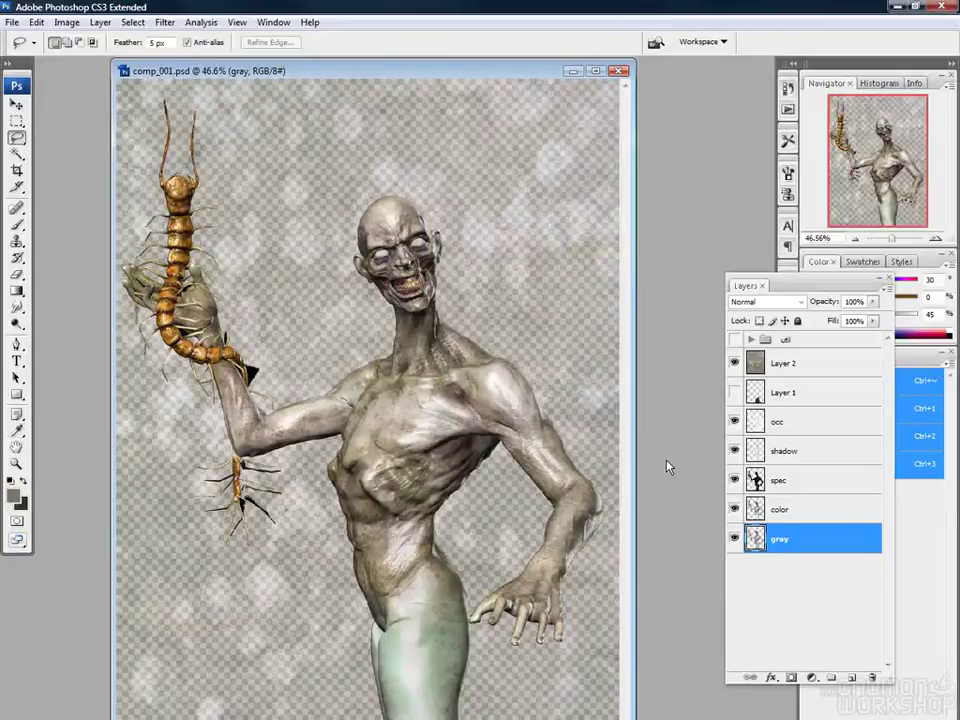
Create a new layer, fill the whole canvas with the gray foreground color and place it beneath the gray layer
key("ctrl+shift+alt+n")
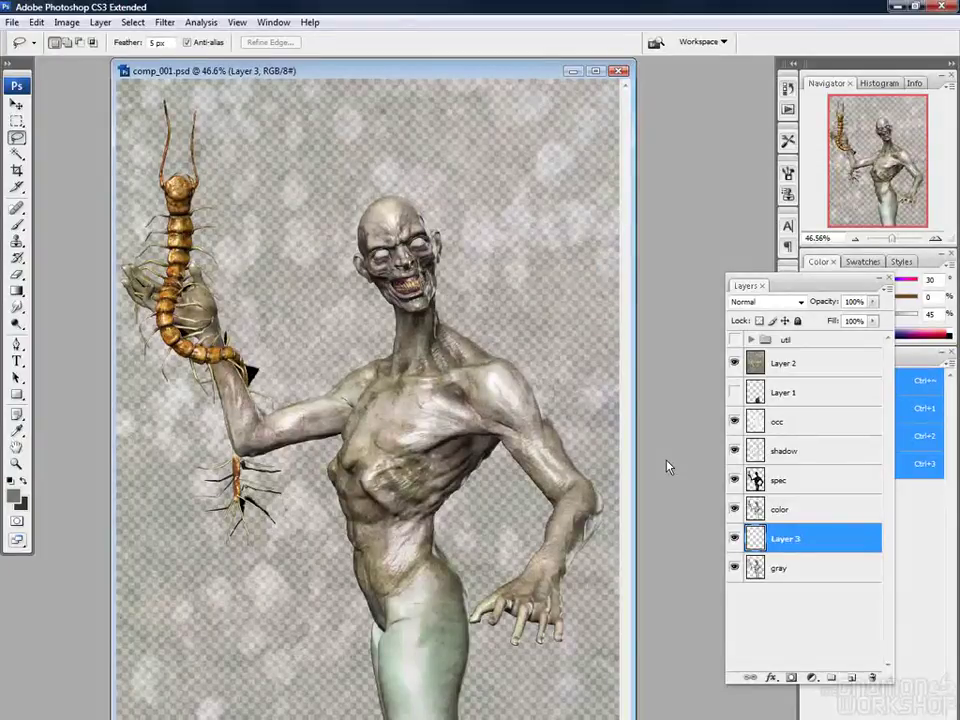
key("alt+BackSpace")
key("ctrl+a")
key("alt+BackSpace")
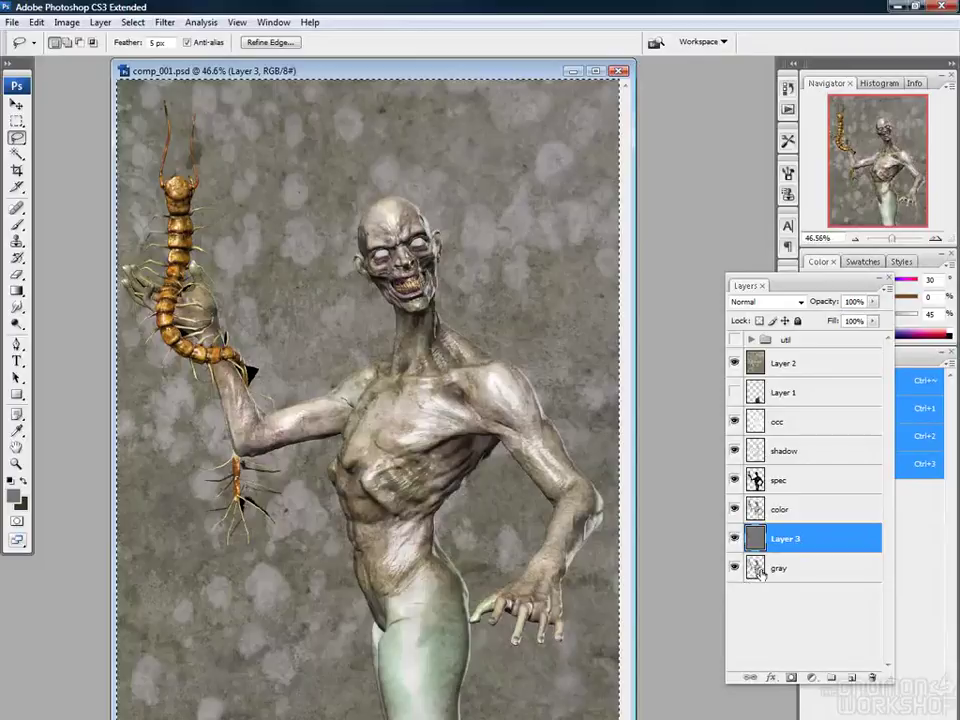
key("ctrl+bracketleft")
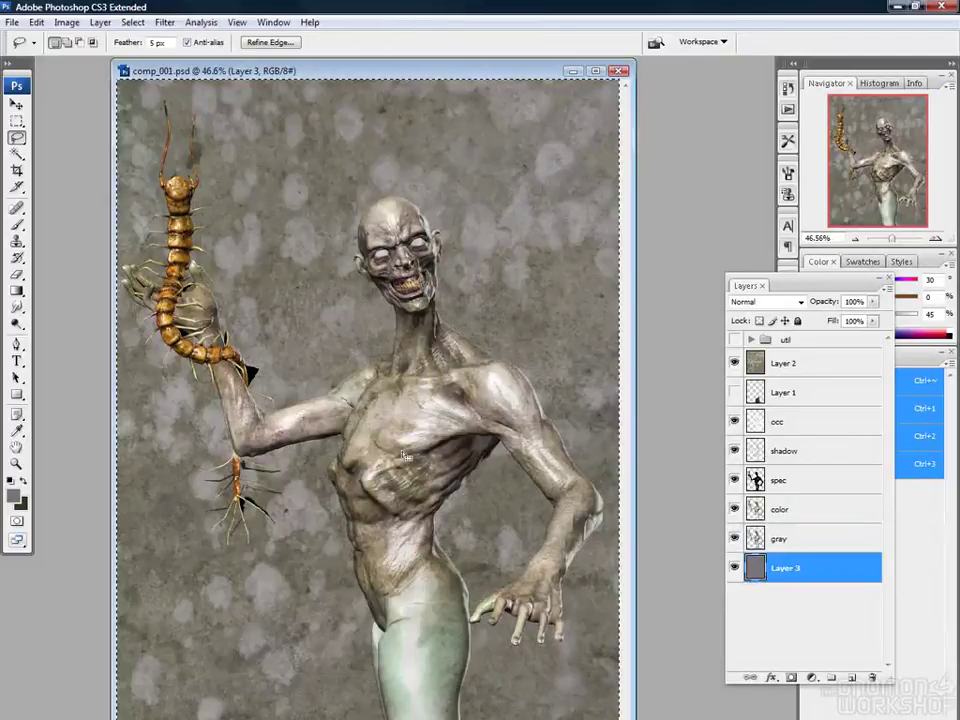
Using the inverted outline of the gray layer, cut the part of Layer 2 outside the figure onto its own layer and deselect
left_click(755, 539, "ctrl")
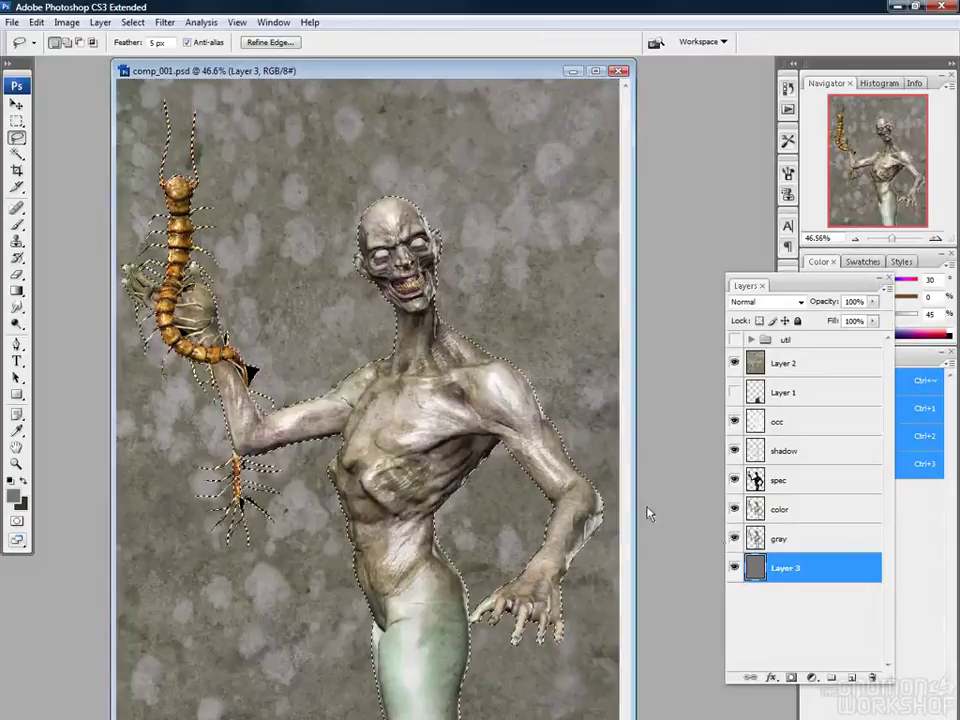
left_click(782, 368)
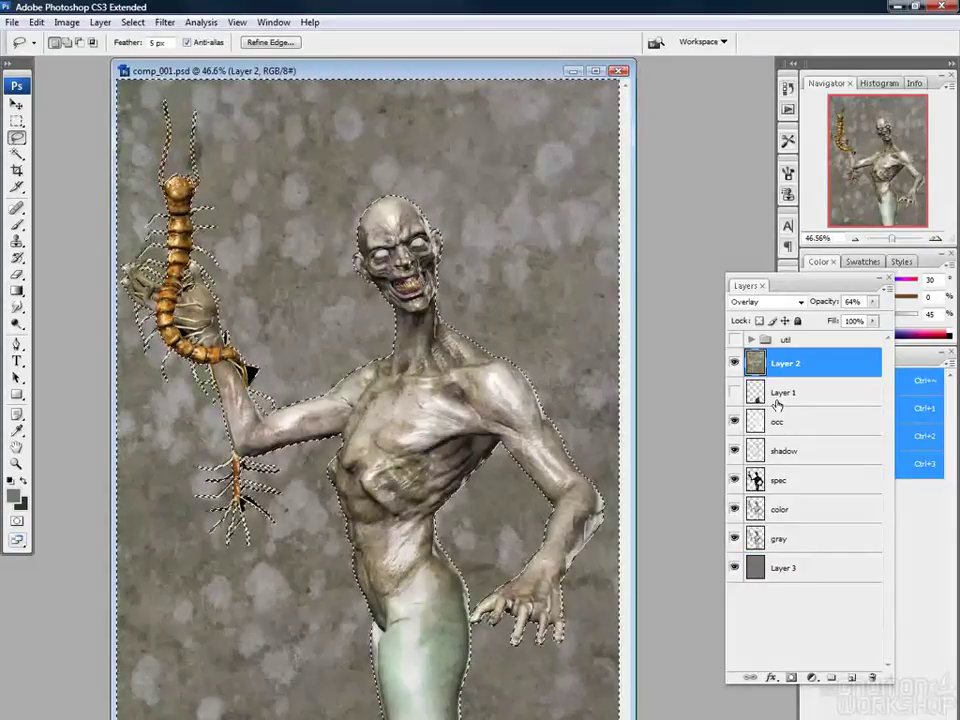
key("ctrl+alt+j")
key("Return")
key("ctrl+d")
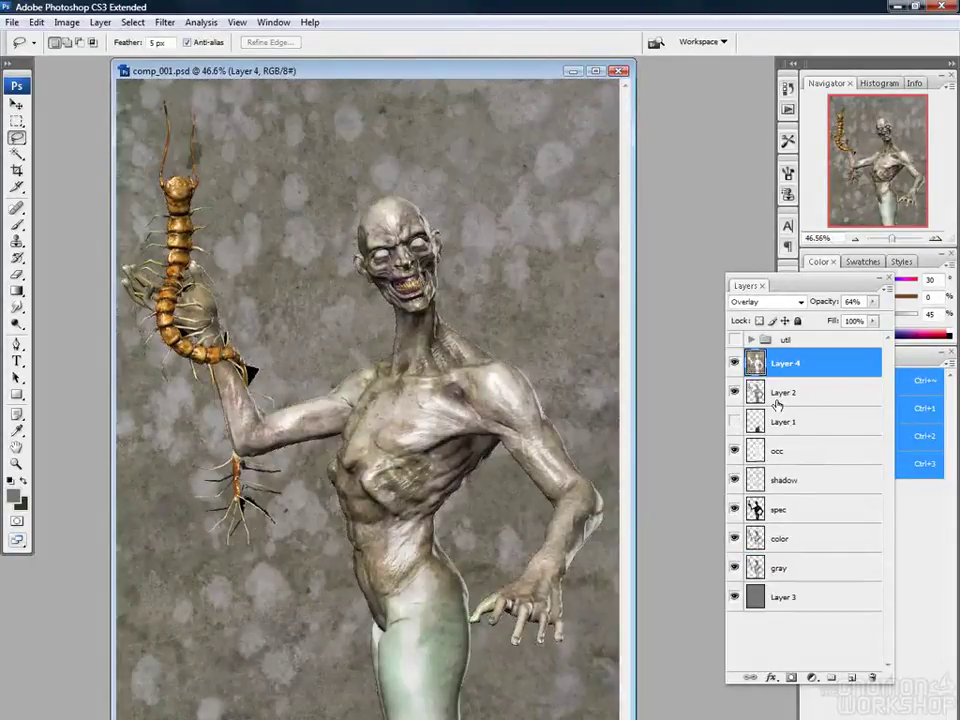
Compare the background with and without Layer 4 and reduce that layer's opacity to 22%
left_click(735, 363)
left_click(735, 364)
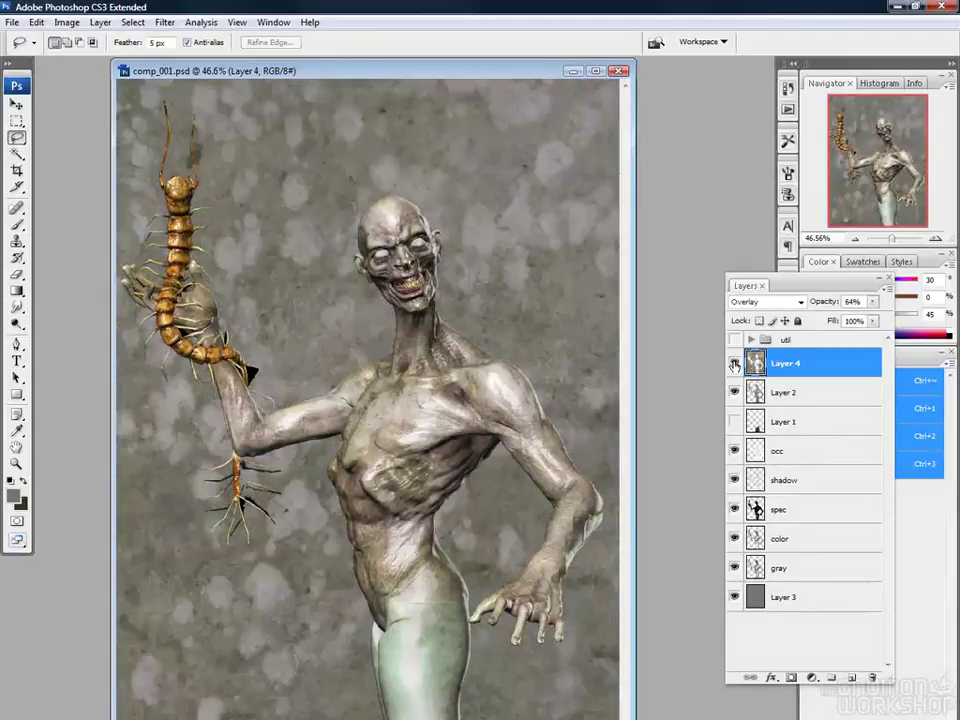
left_click(735, 364)
left_click(735, 364)
left_click(735, 364)
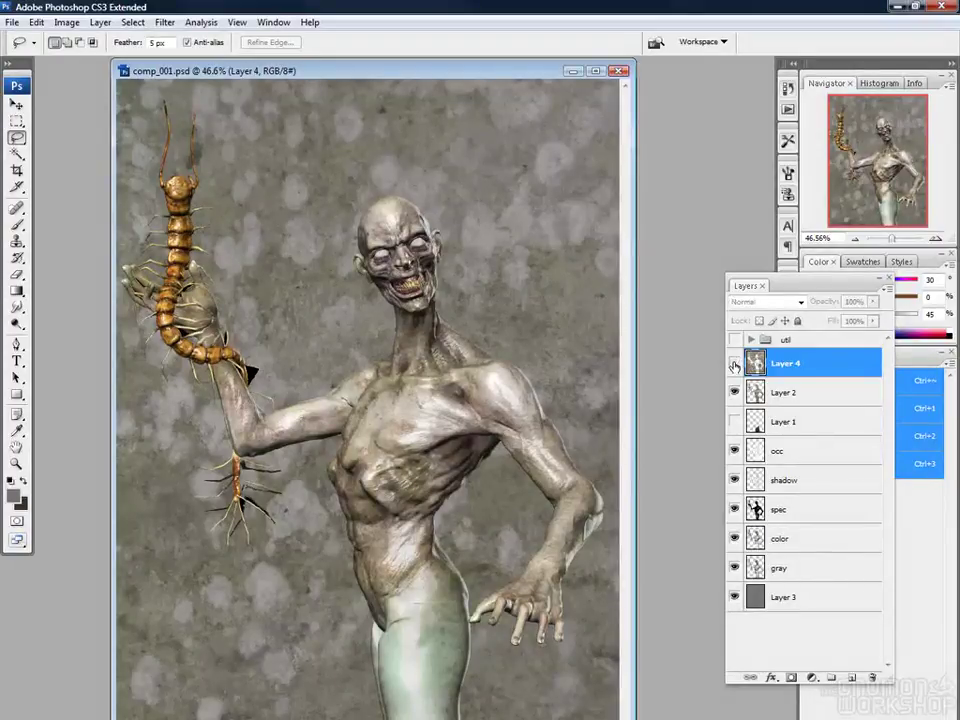
left_click(735, 364)
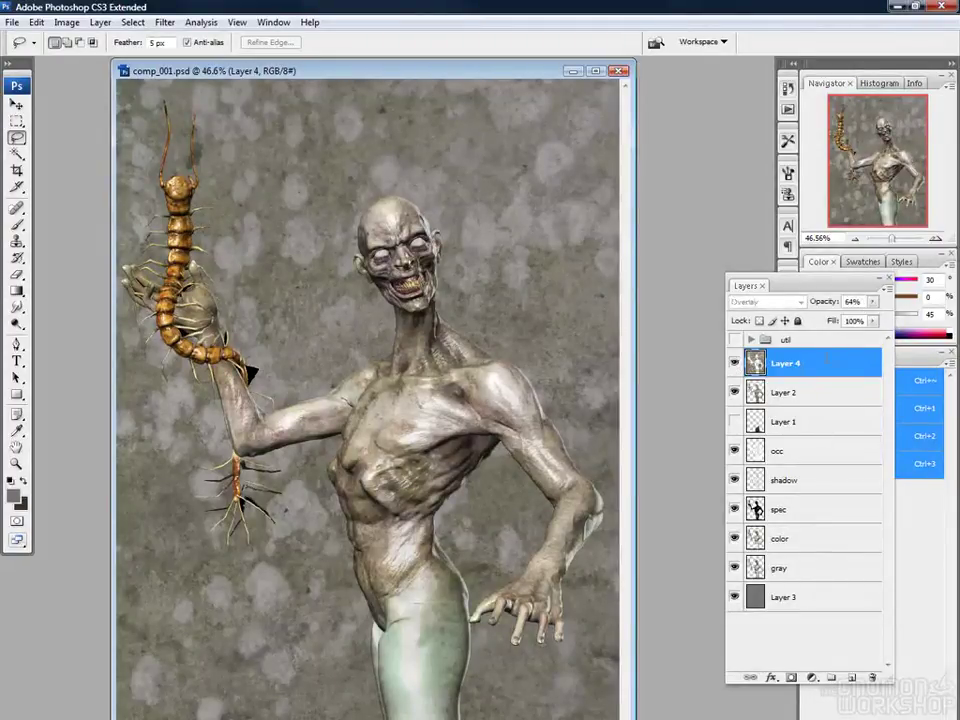
left_click(872, 301)
left_click_drag(856, 320, 826, 320)
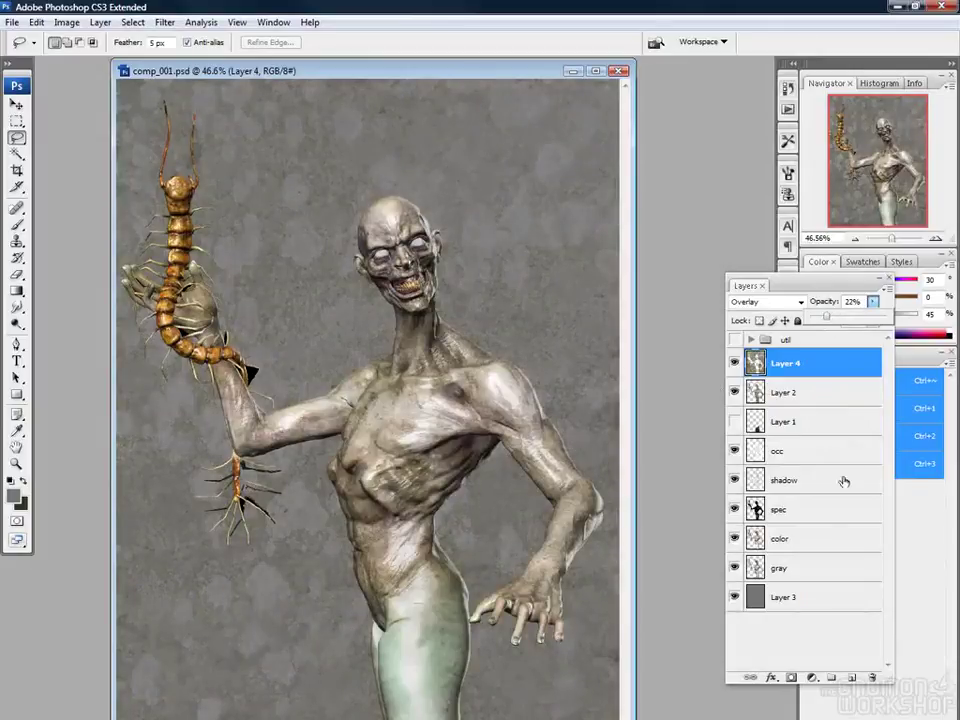
Check Layer 2's effect on the figure and rename the layer as texture overlay
left_click(770, 393)
left_click(734, 392)
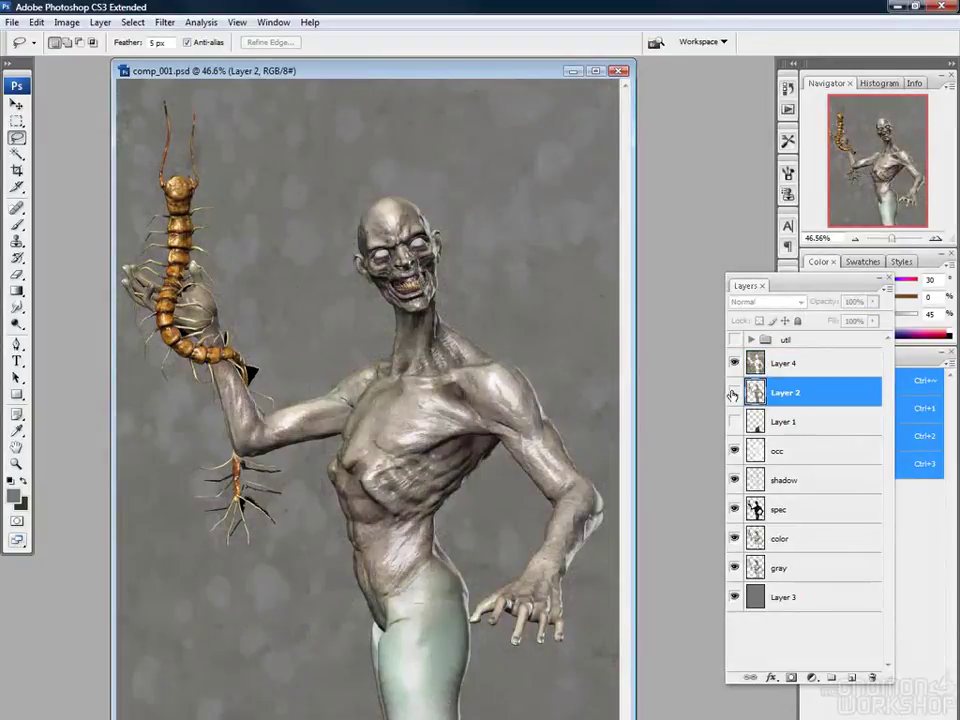
left_click(734, 392)
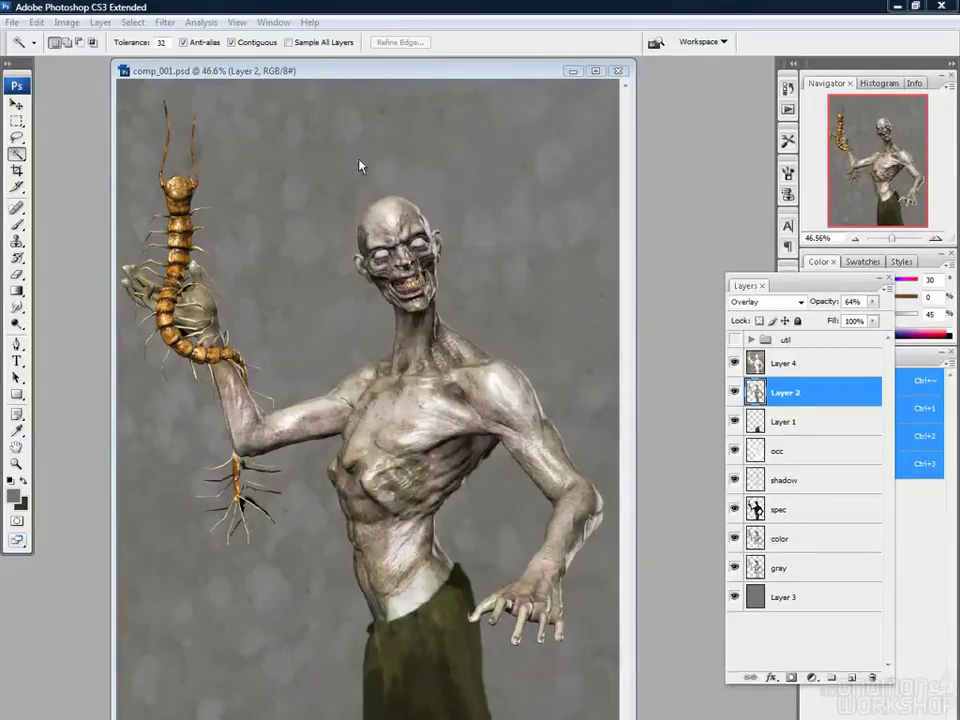
mouse_move(365, 71)
left_mouse_down()
mouse_move(412, 82)
mouse_move(433, 100)
mouse_move(402, 77)
mouse_move(363, 80)
mouse_move(358, 60)
left_mouse_up()
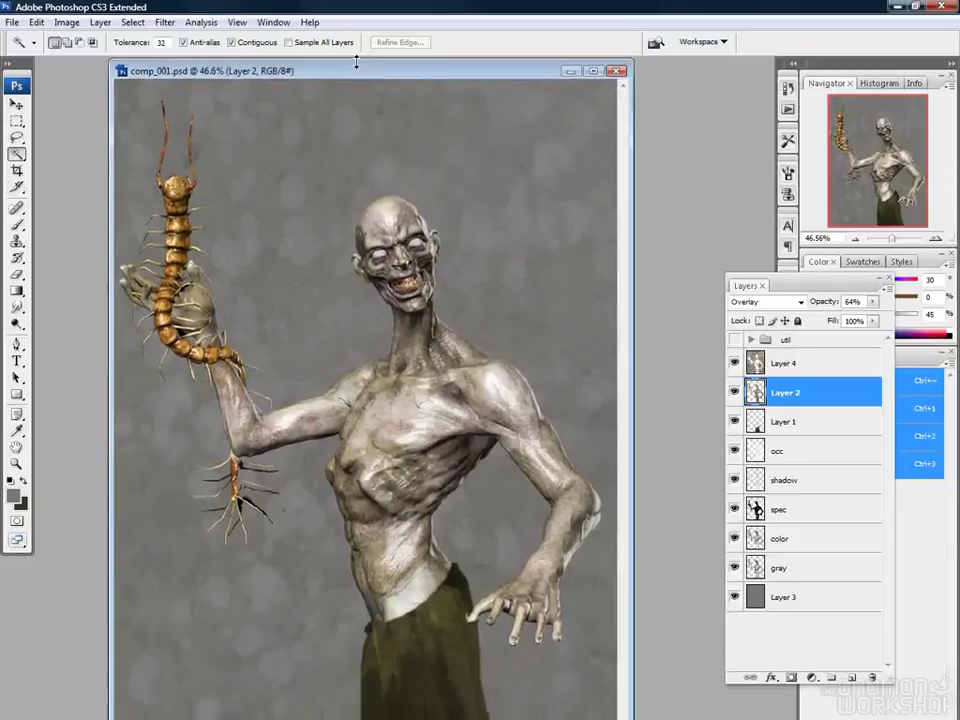
key("ctrl+minus")
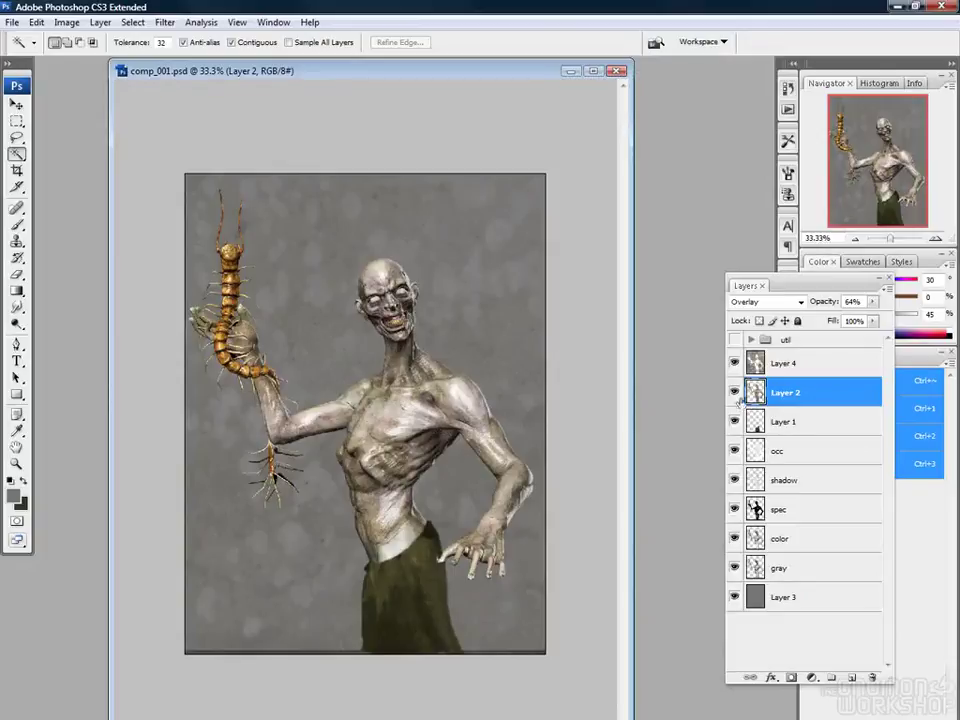
double_click(784, 393)
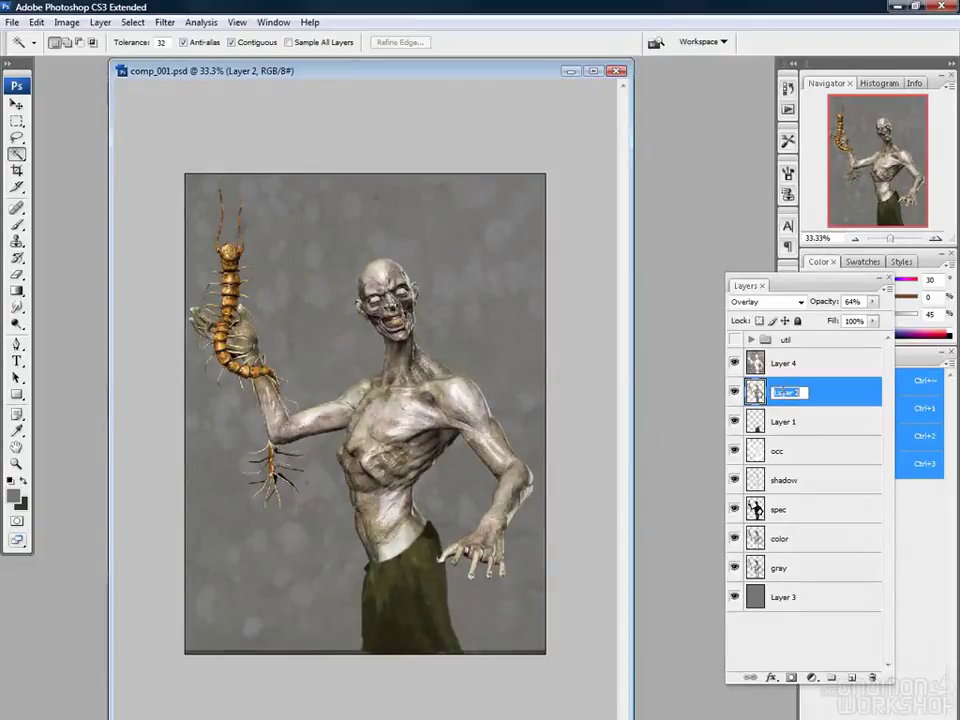
type("texture overlay")
key("Return")
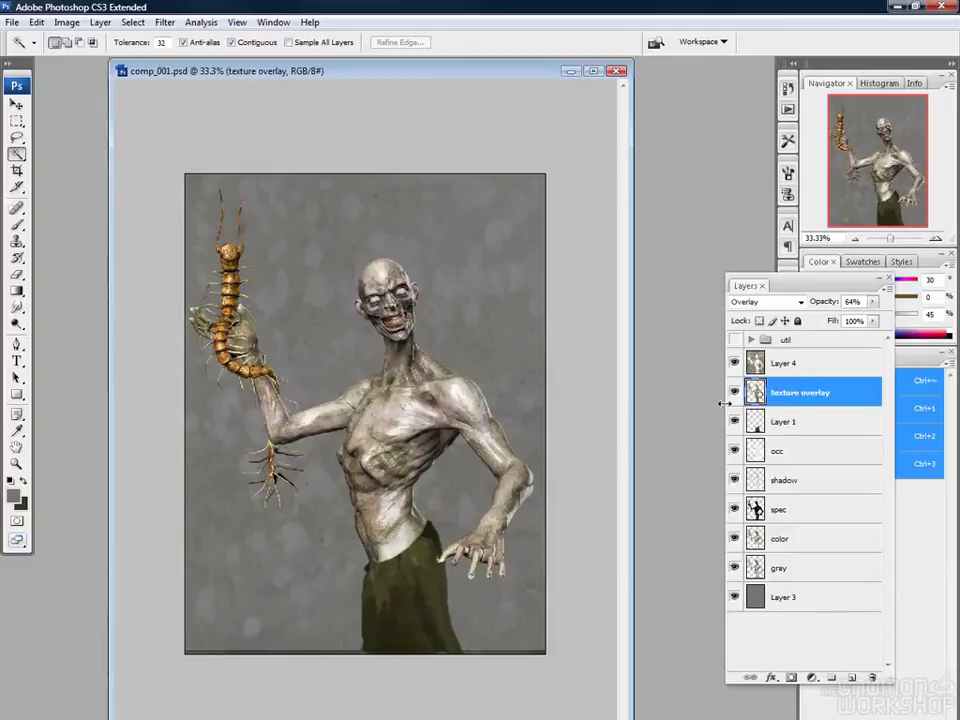
Lightly erase the texture overlay on the creature's torso using the textured 31 px brush tip enlarged to 123 px at 40% opacity
key("e")
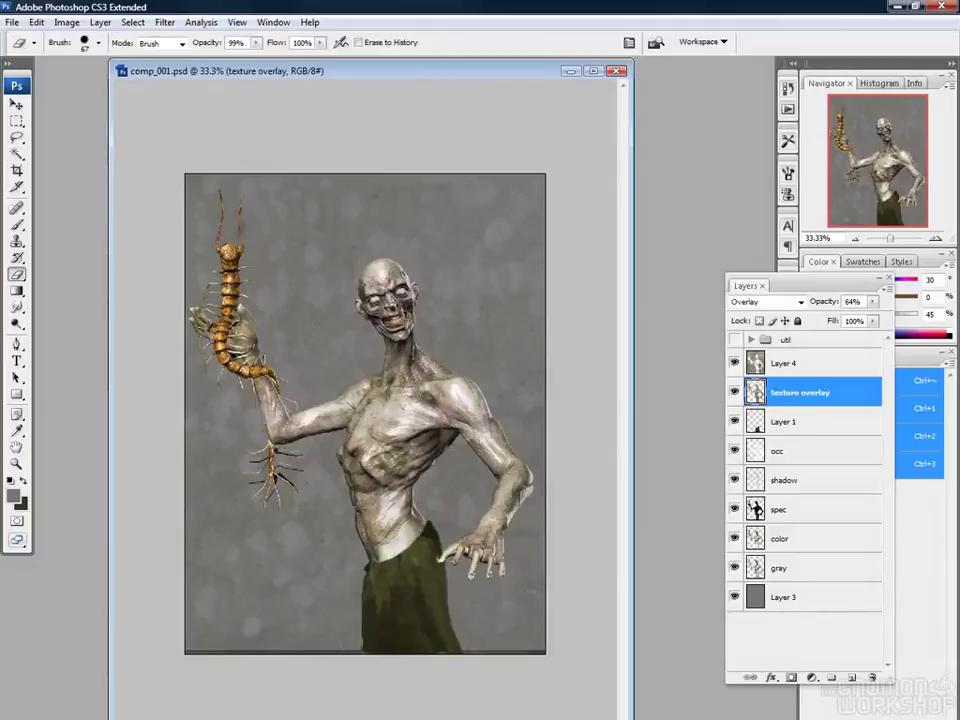
right_click(306, 284)
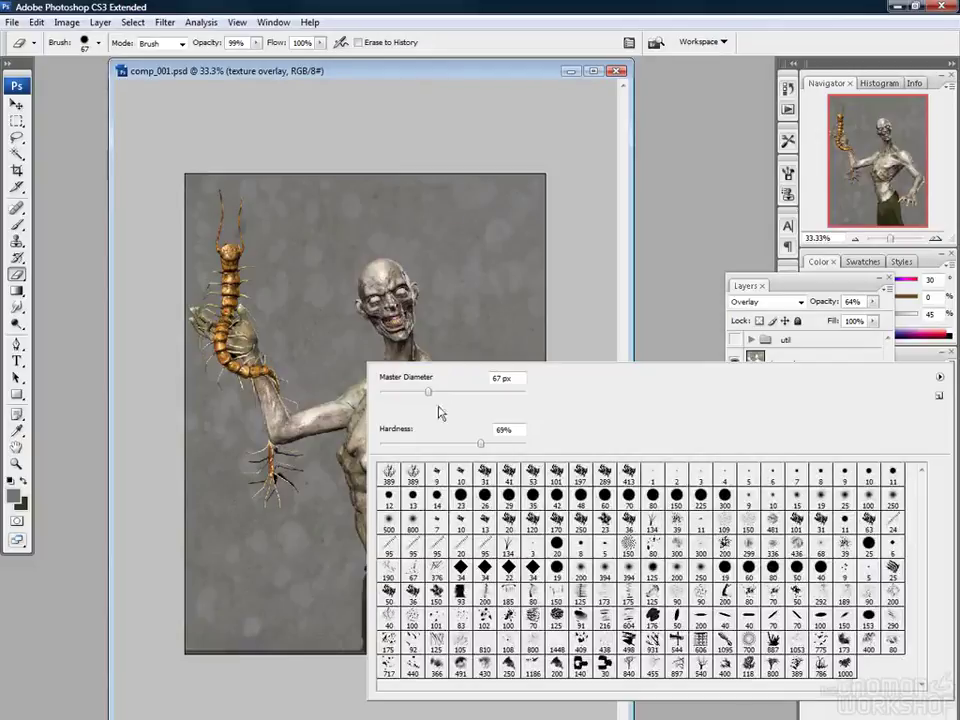
mouse_move(428, 393)
left_mouse_down()
mouse_move(422, 398)
mouse_move(433, 396)
left_mouse_up()
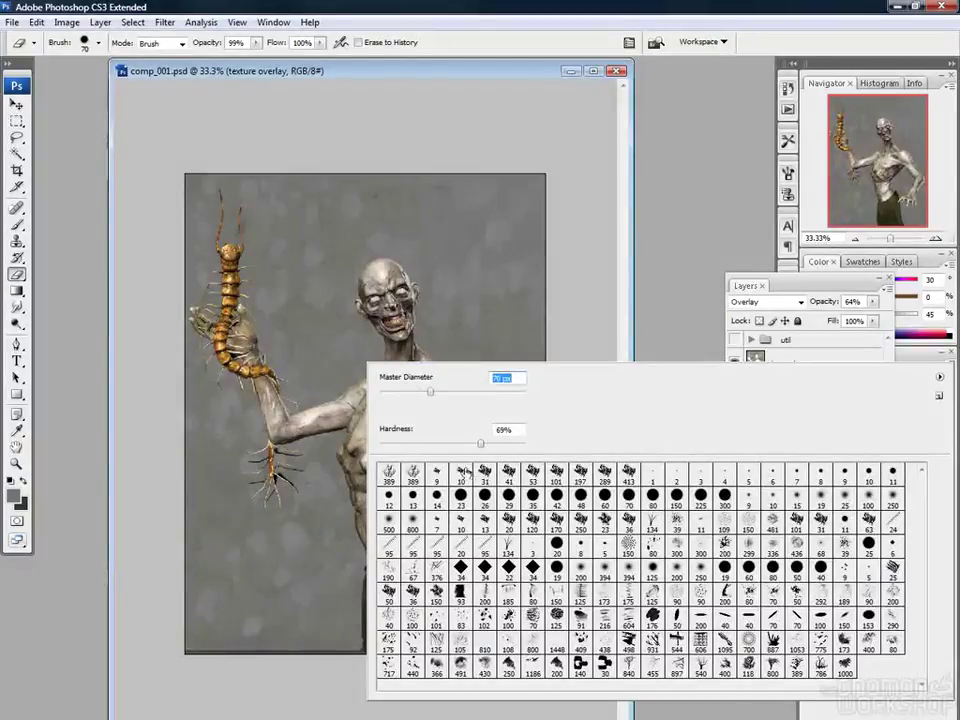
left_click(484, 472)
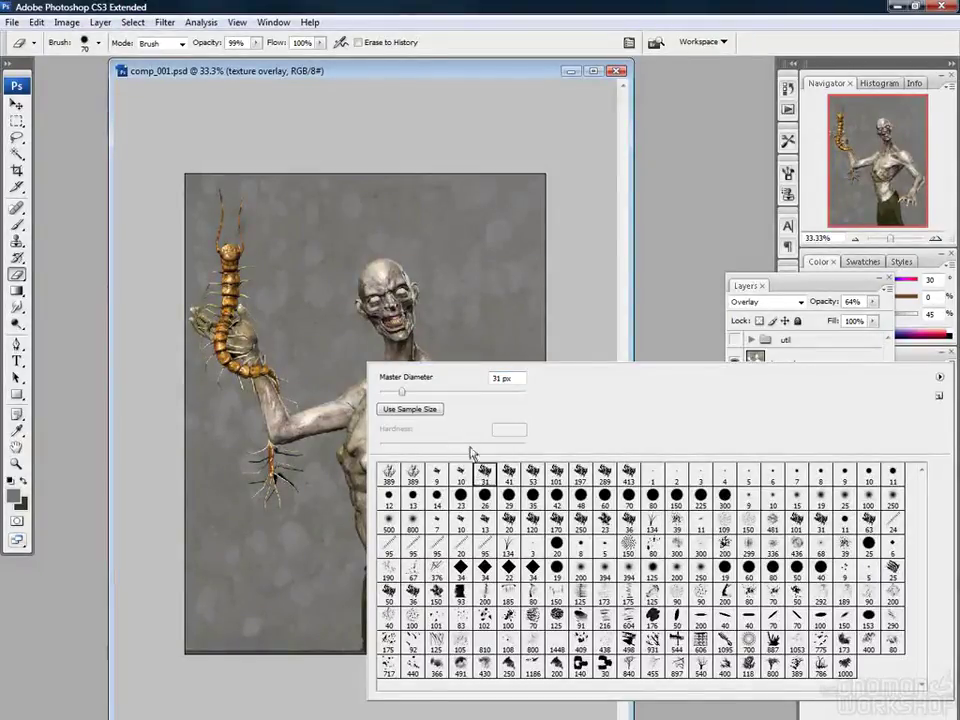
left_click_drag(402, 392, 470, 396)
left_click(462, 393)
left_click(275, 515)
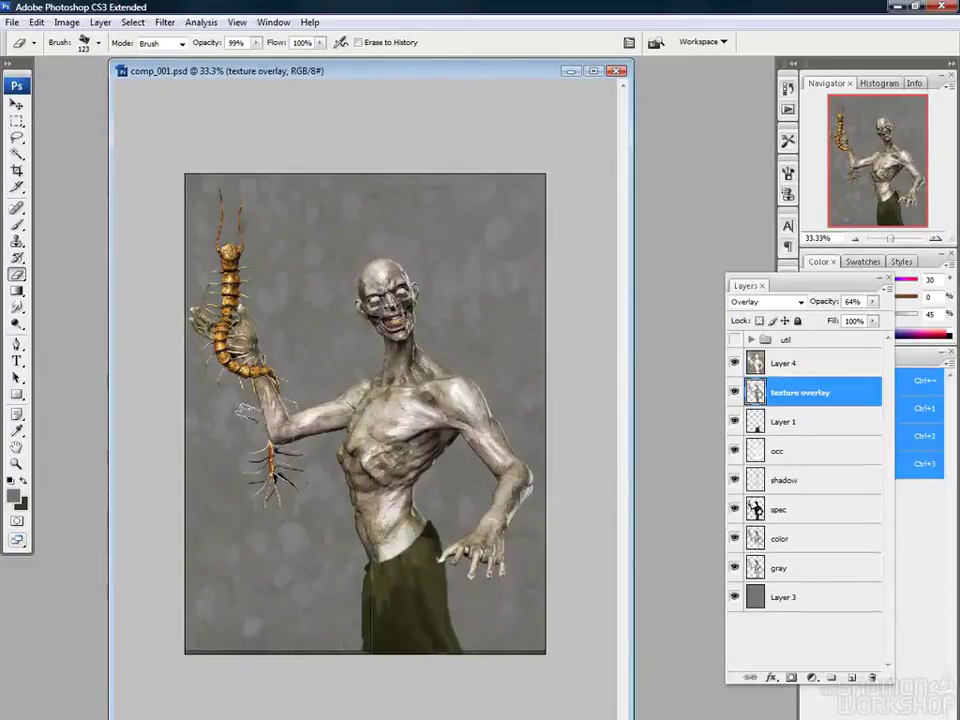
key("4")
mouse_move(394, 463)
left_mouse_down()
mouse_move(392, 452)
mouse_move(370, 515)
mouse_move(405, 529)
mouse_move(417, 455)
left_mouse_up()
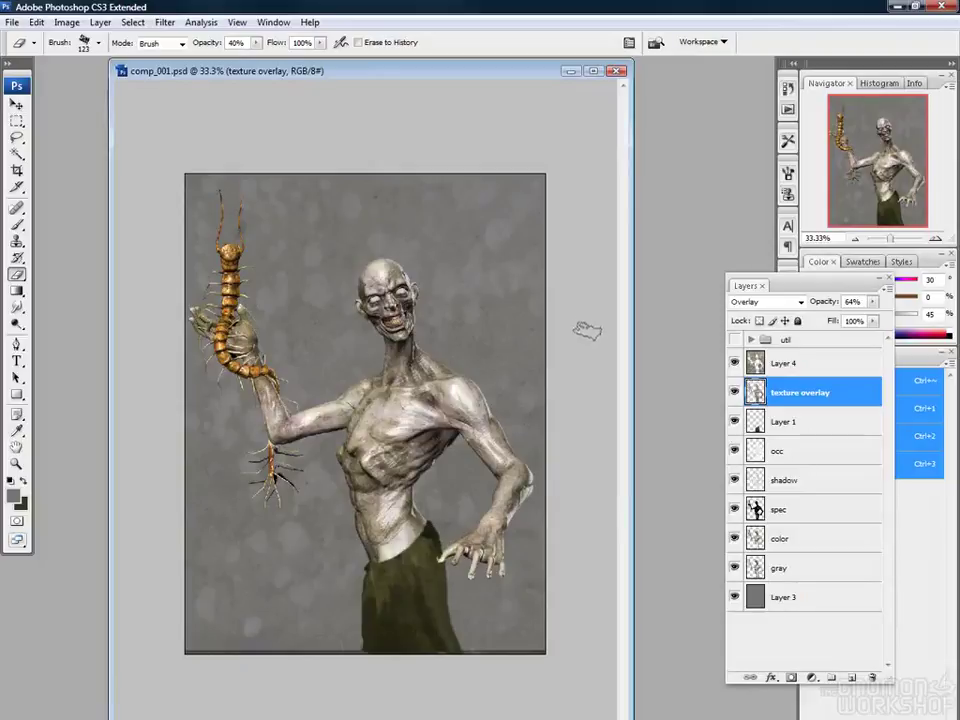
Add a Levels adjustment layer above Layer 4 and raise its black input level to 84
left_click(761, 372)
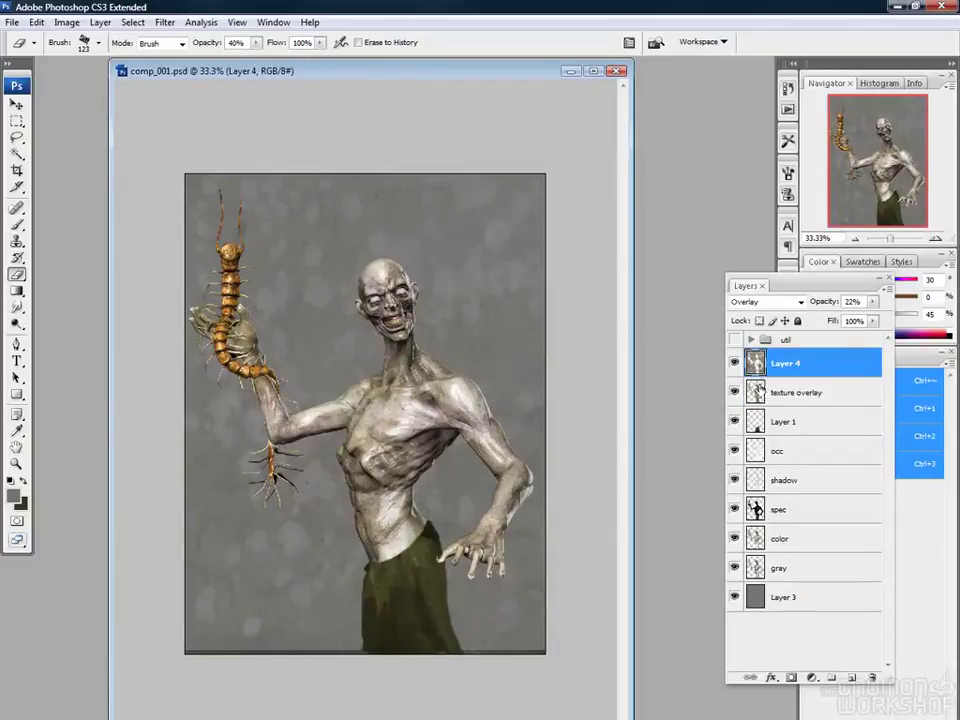
left_click(815, 677)
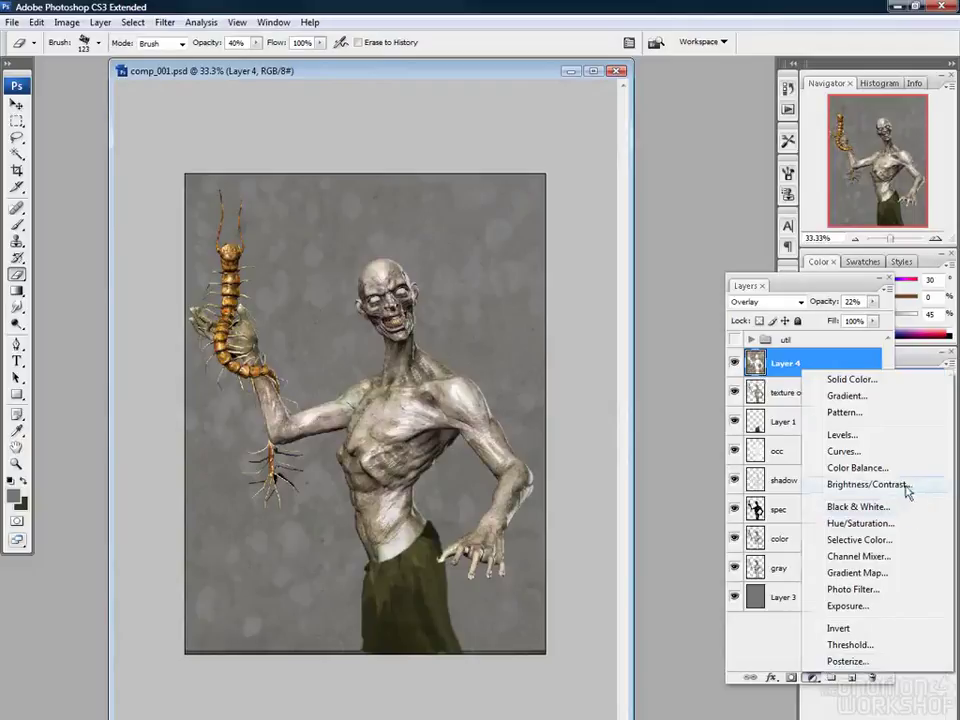
left_click(905, 486)
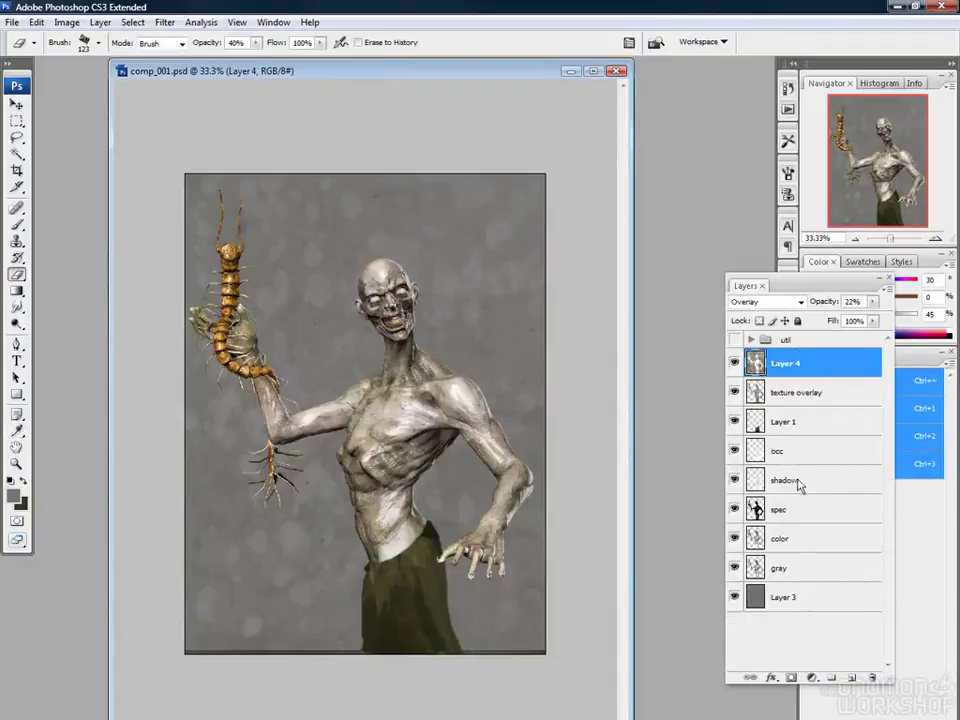
left_click(812, 677)
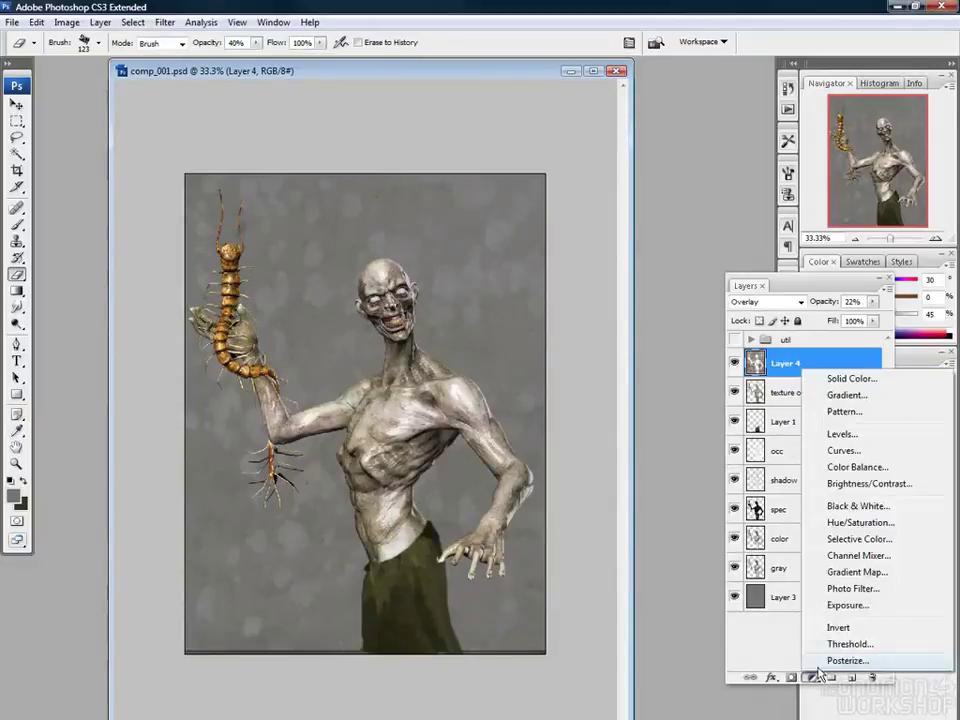
left_click(896, 437)
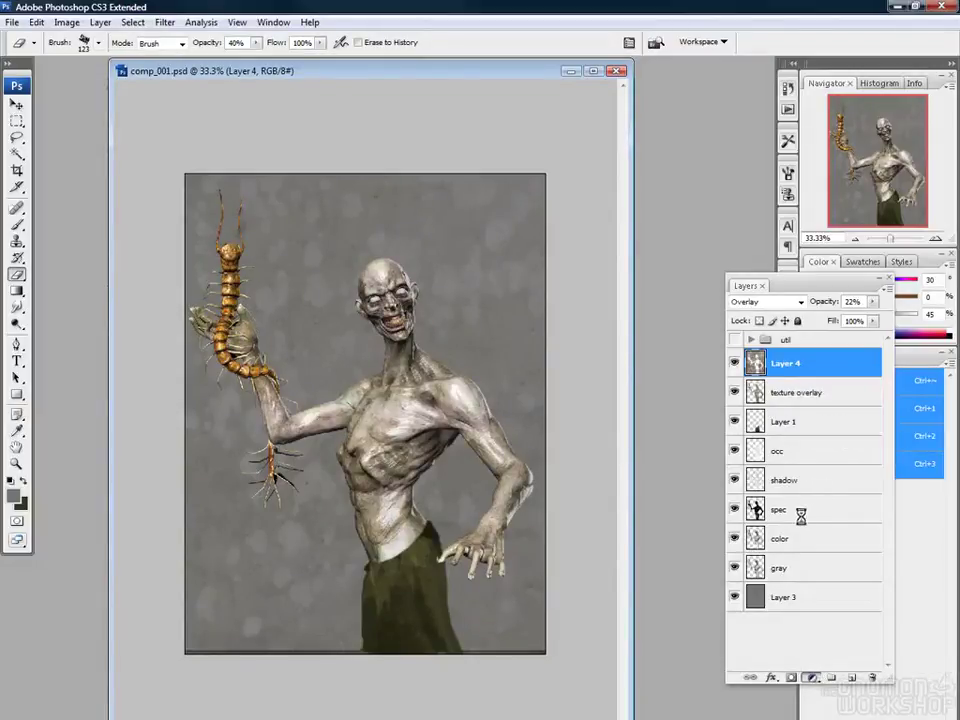
left_click_drag(470, 214, 661, 146)
left_click_drag(571, 287, 653, 291)
left_click_drag(635, 292, 630, 285)
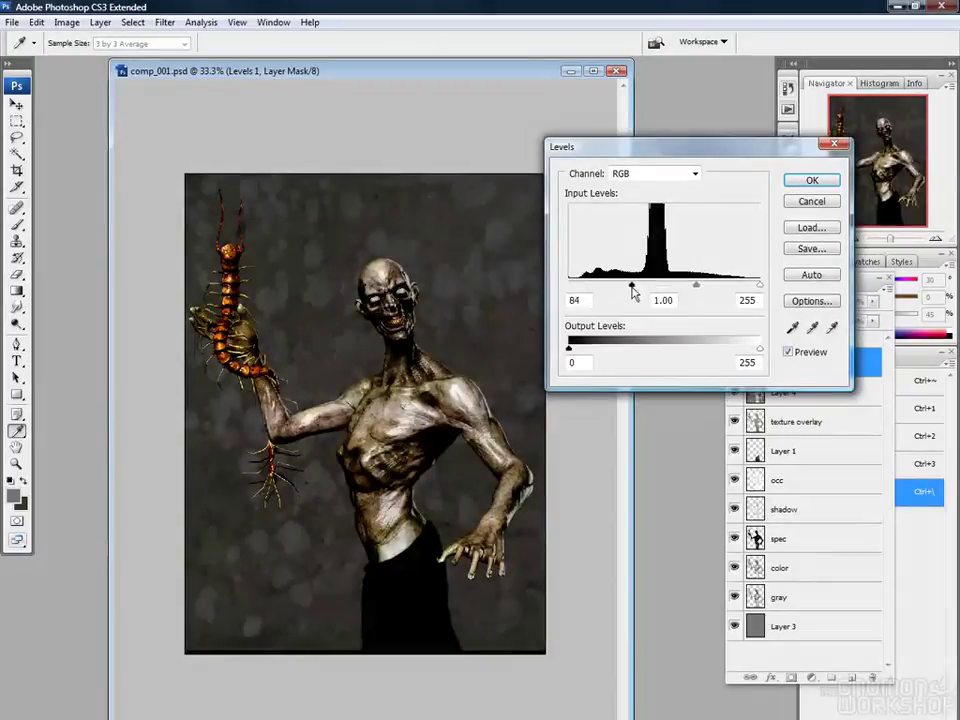
left_click(812, 180)
Draw a downward black-to-white gradient on the Levels 1 mask so the darkening fades out toward the figure's head
key("e")
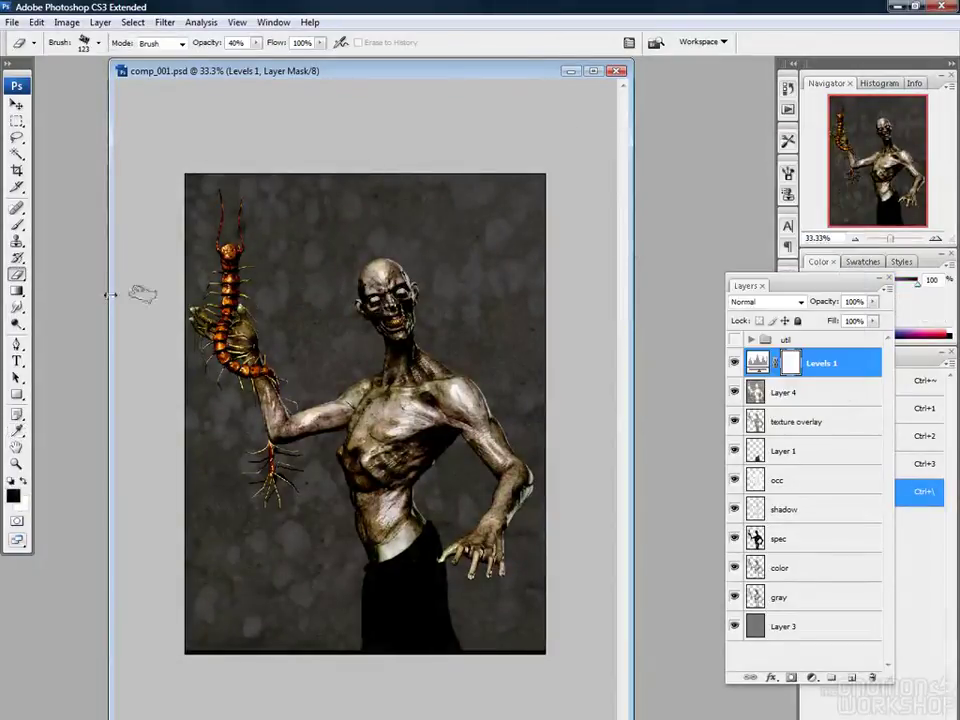
left_click(18, 291)
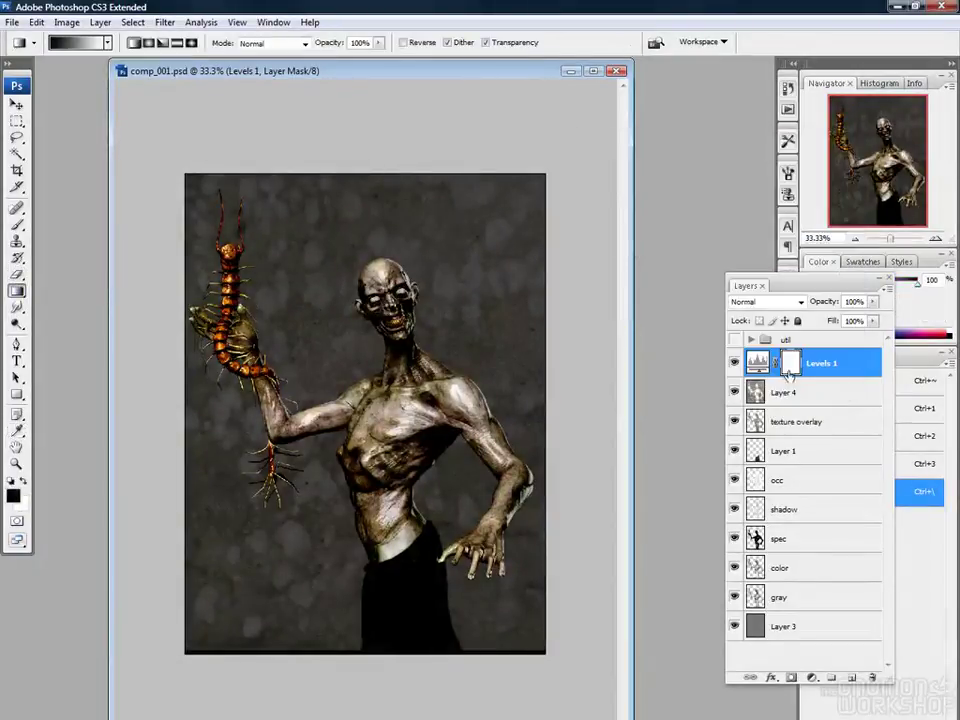
left_click_drag(311, 235, 366, 380)
left_click_drag(353, 309, 437, 512)
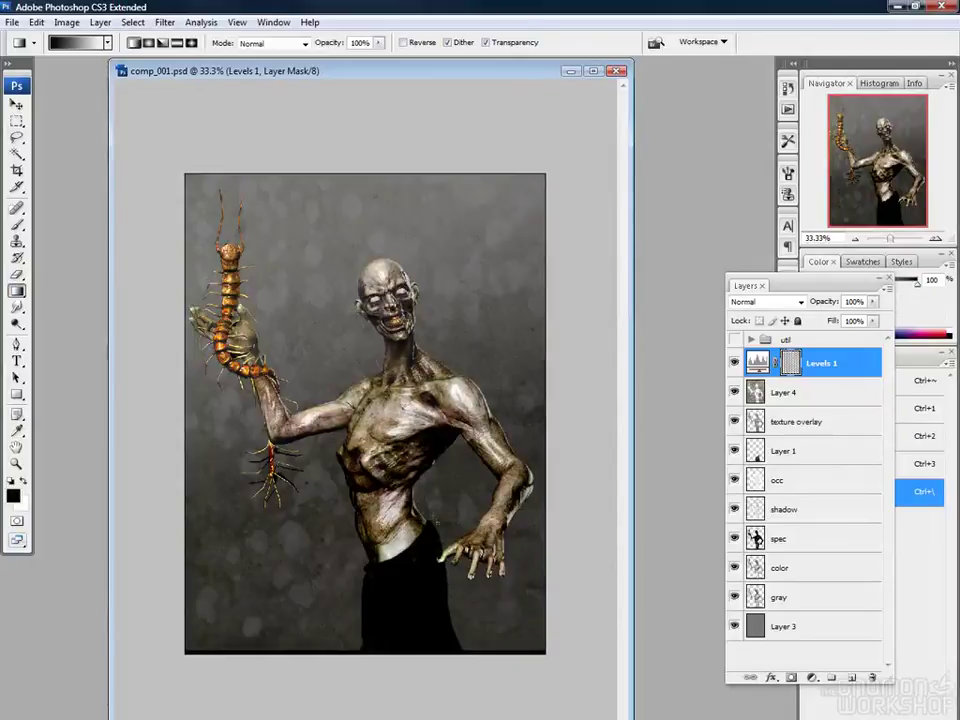
left_click_drag(407, 561, 408, 563)
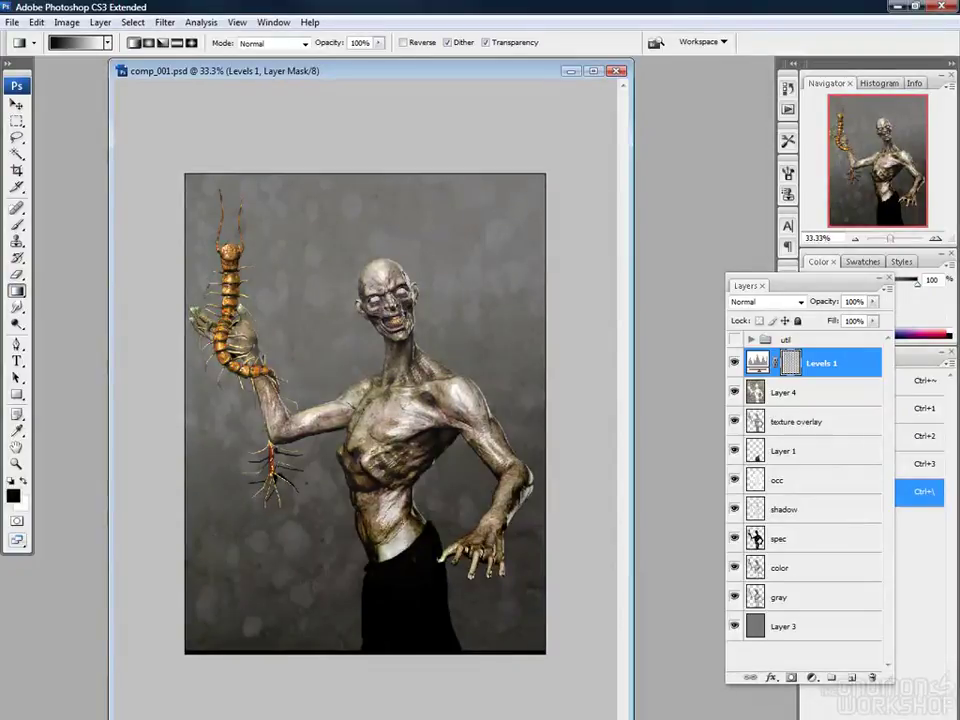
Compare the image with and without the Levels 1 adjustment and fully lock that layer
left_click(735, 364)
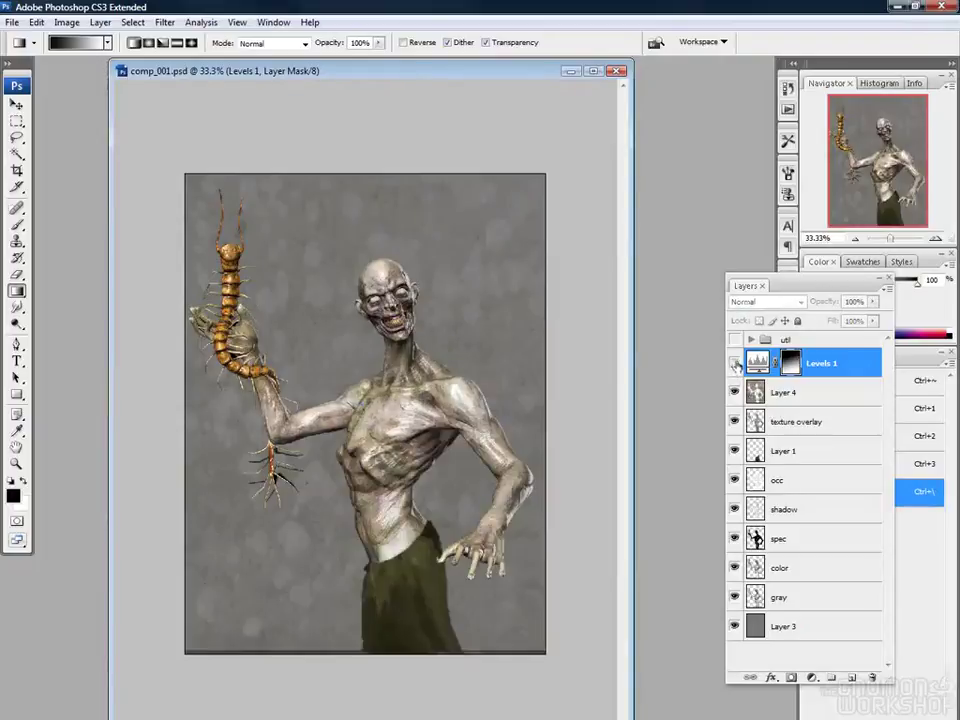
left_click(735, 364)
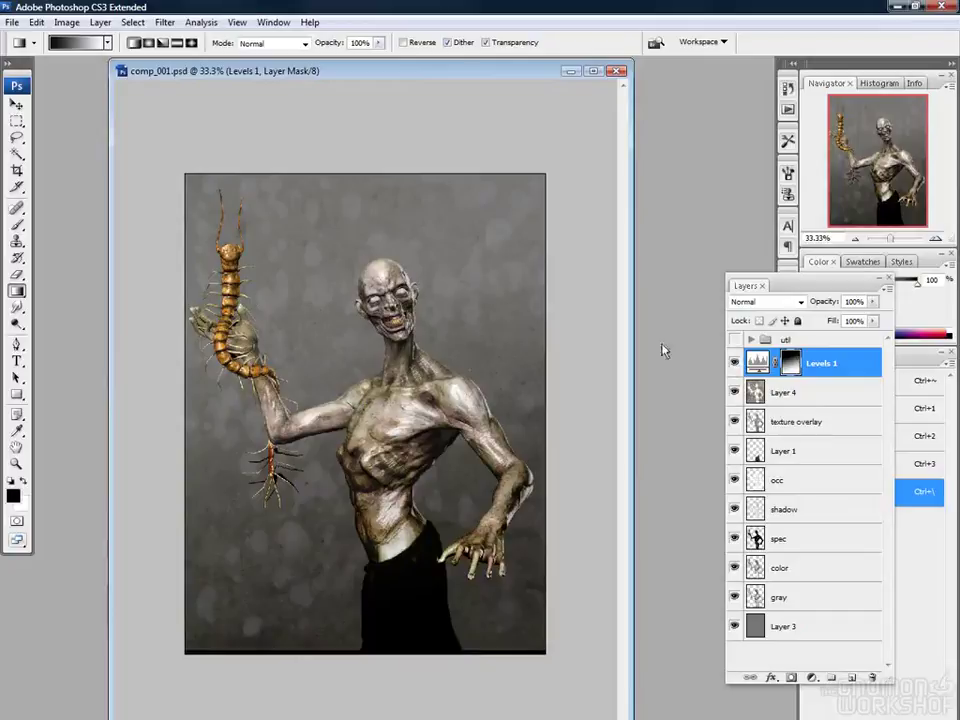
left_click(735, 364)
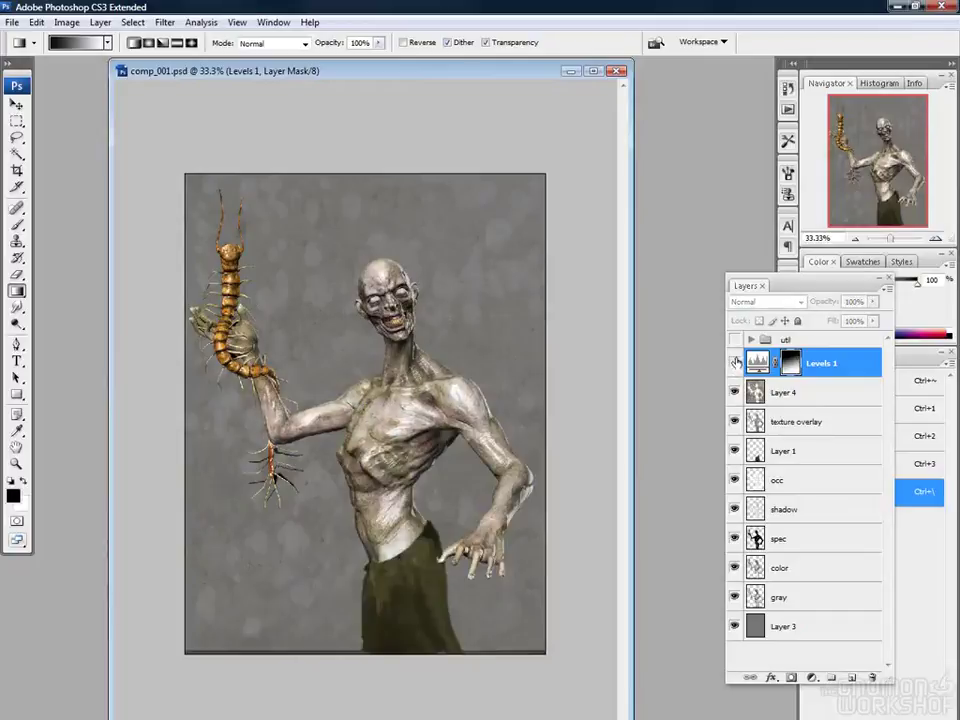
left_click(735, 364)
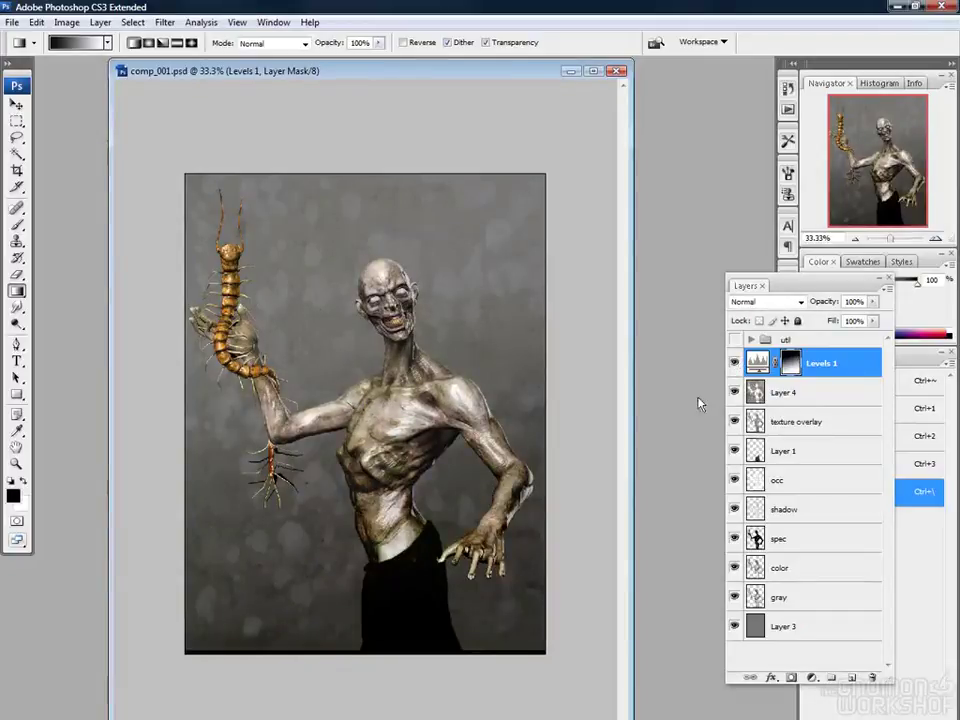
left_click(798, 321)
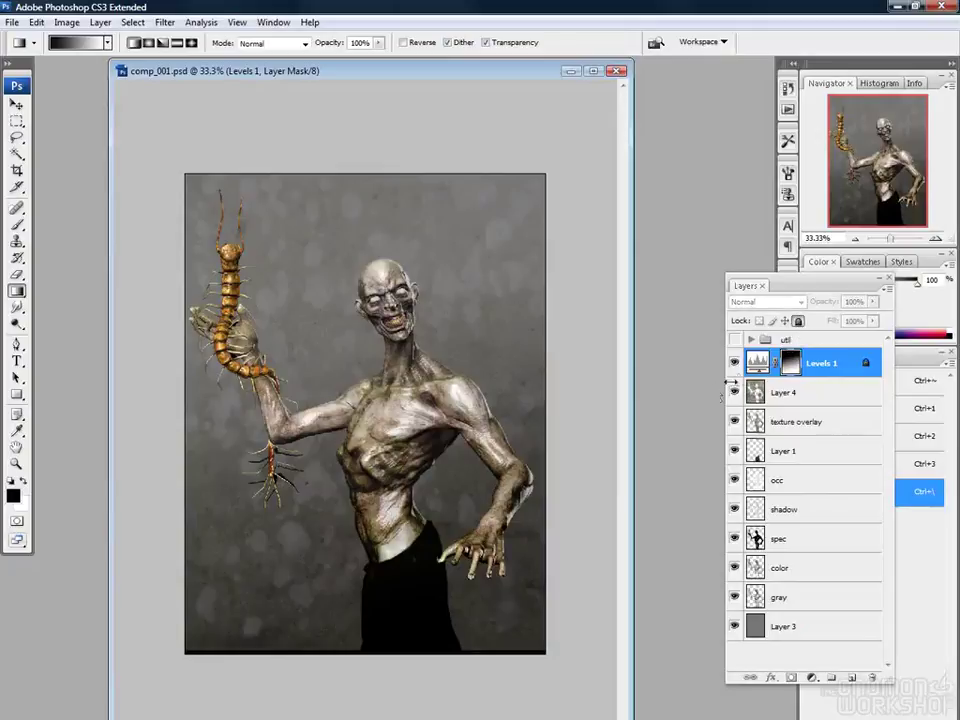
left_click(551, 360)
left_click(512, 293)
Lightly erase the texture overlay on the creature's face, neck and upper chest with the 123 px eraser at 40% opacity
left_click(773, 391)
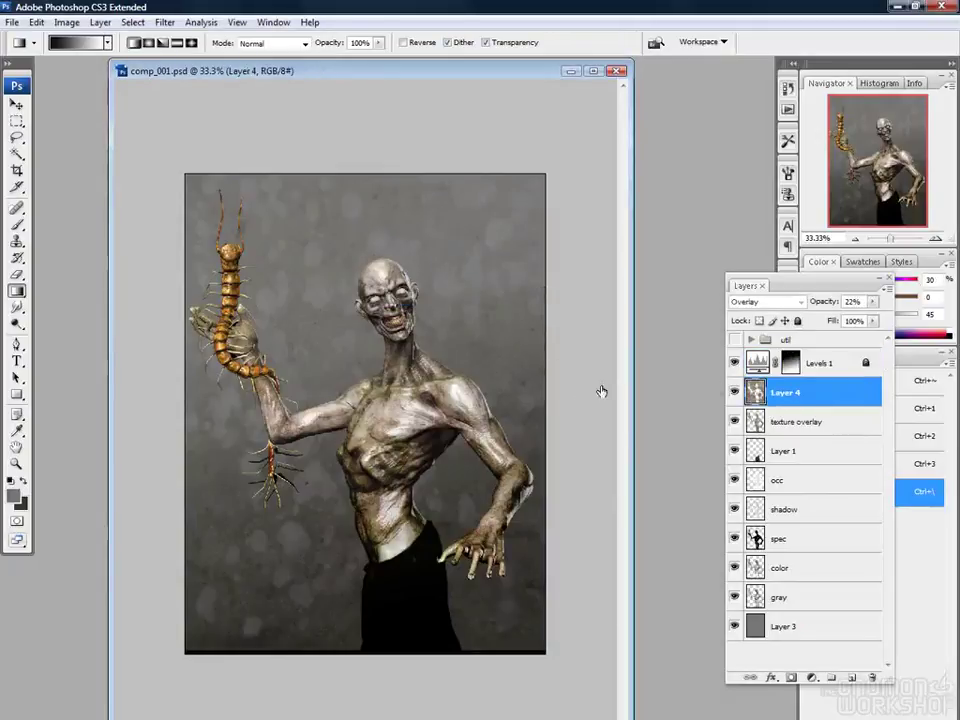
left_click(743, 432)
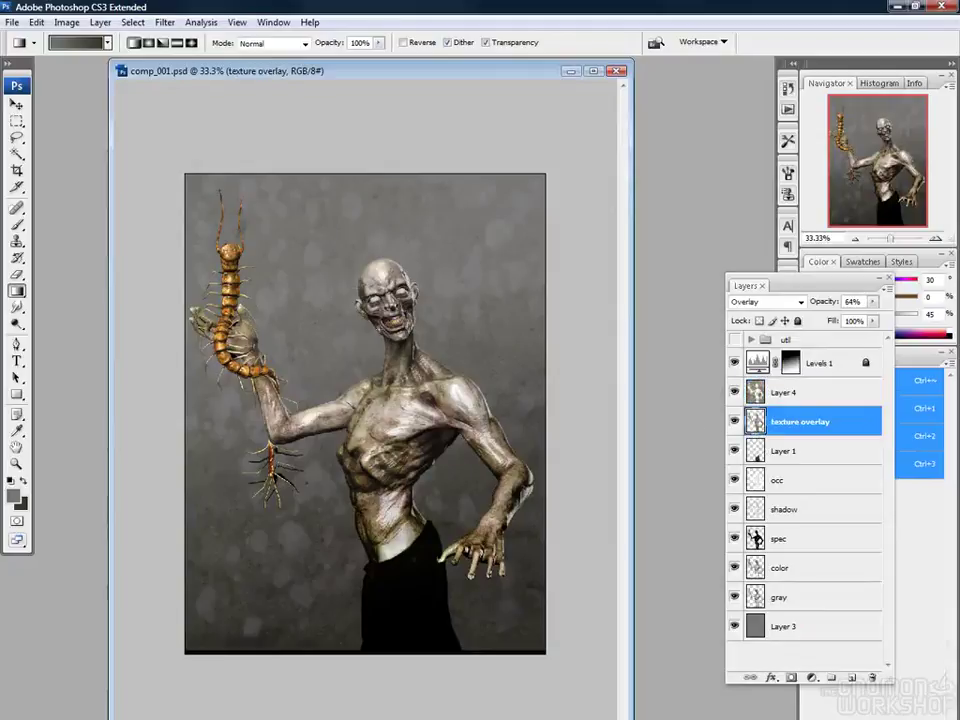
key("e")
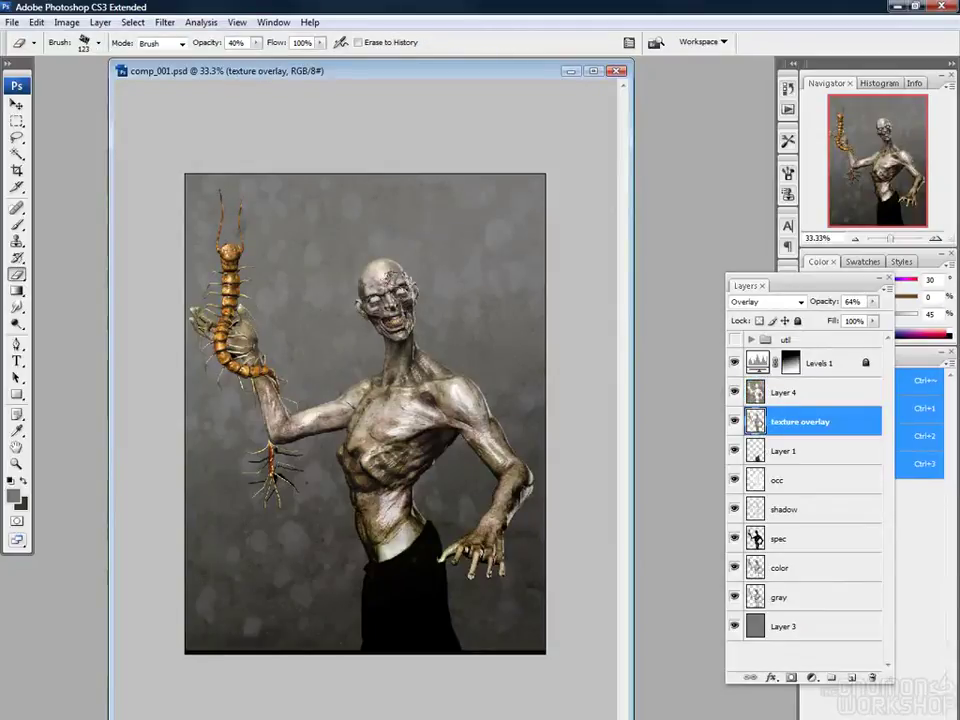
mouse_move(382, 312)
left_mouse_down()
mouse_move(402, 325)
mouse_move(399, 361)
mouse_move(376, 383)
mouse_move(408, 384)
left_mouse_up()
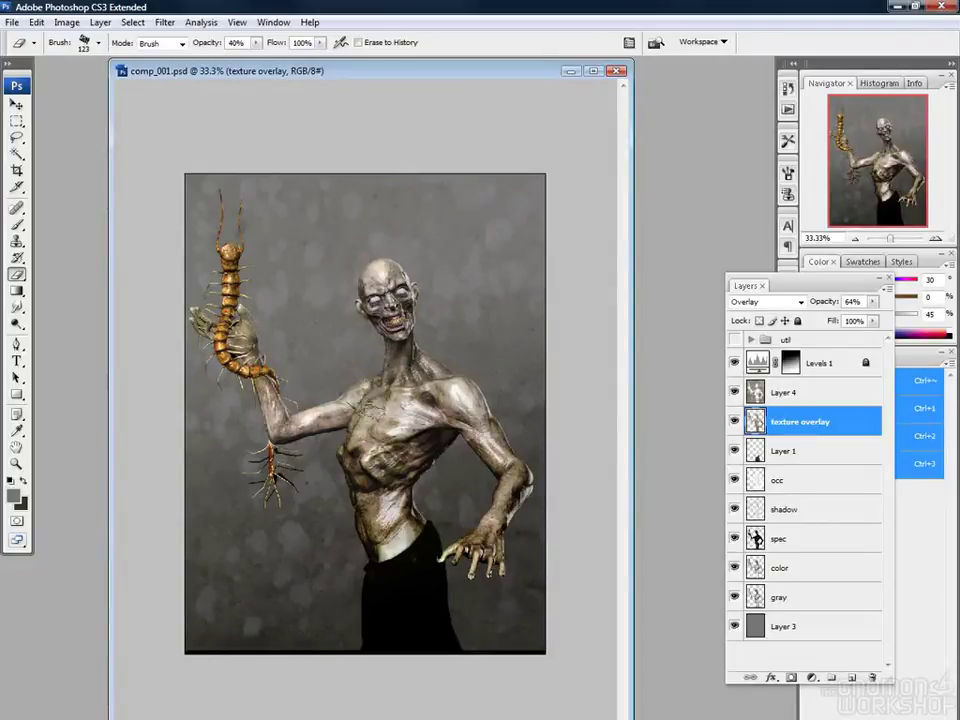
Undo the stray change to the texture overlay, fully lock that layer and make Layer 1 active
left_click(756, 452)
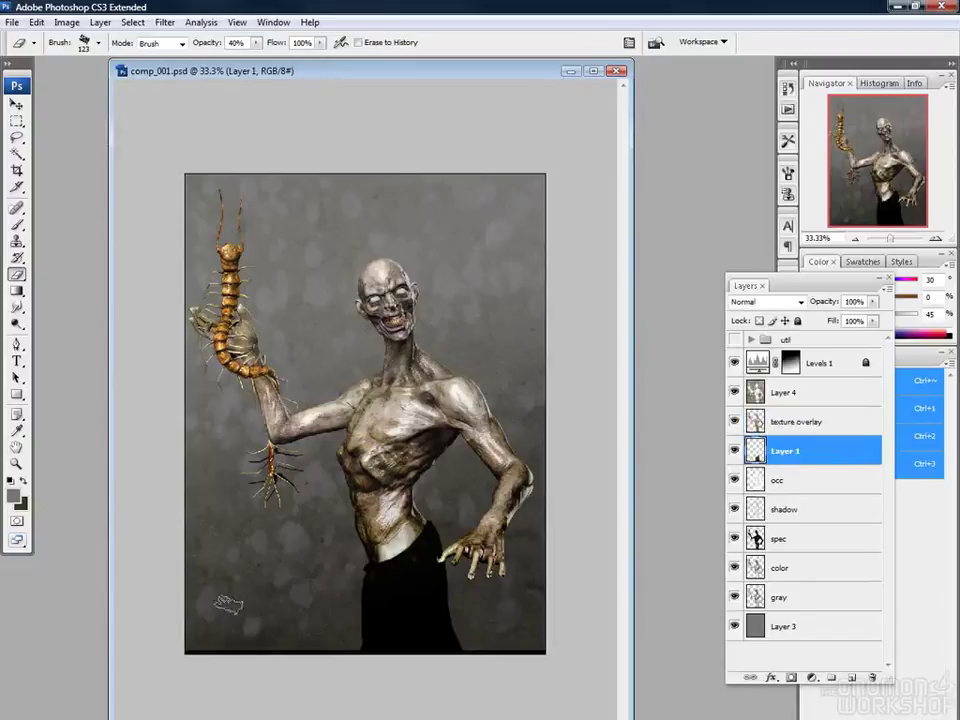
key("alt+bracketright")
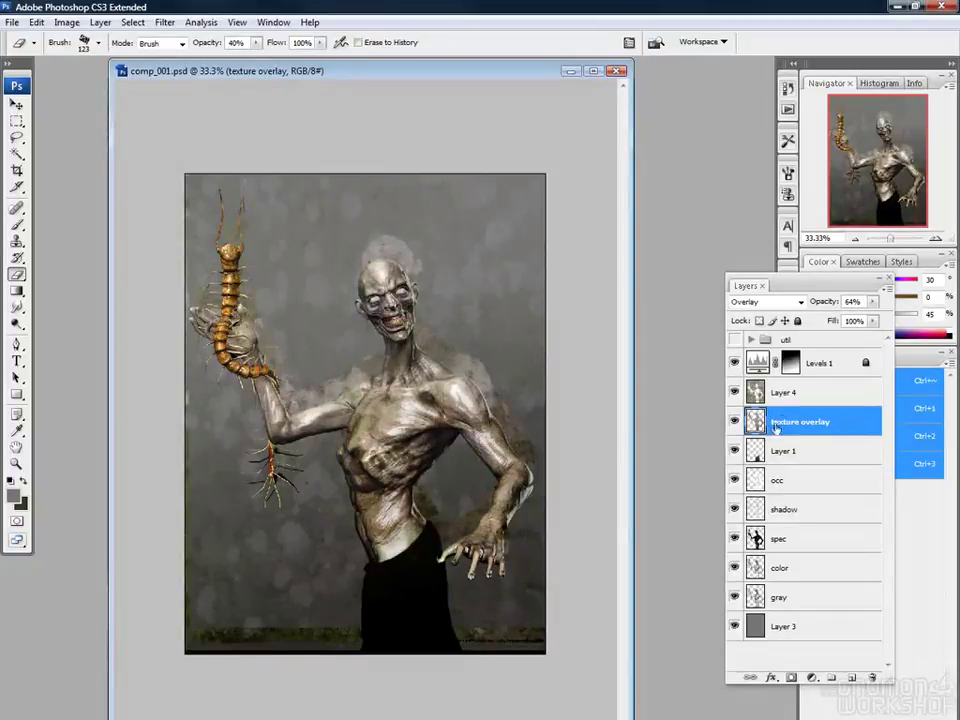
key("ctrl+z")
left_click(798, 321)
key("alt+bracketleft")
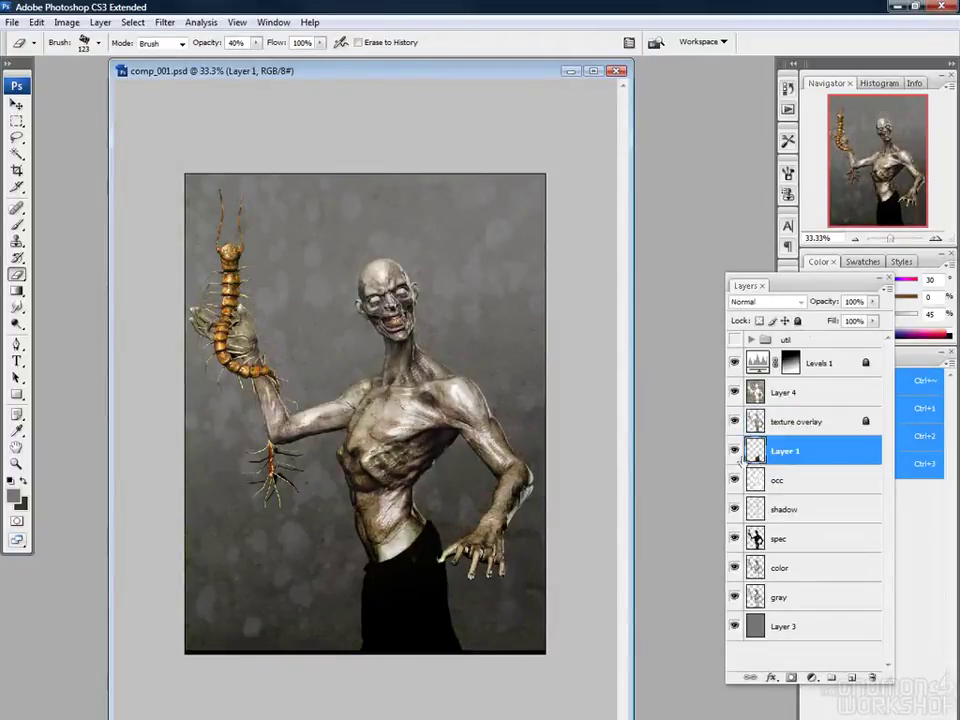
Erase the trousers' waistline on Layer 1 and repaint the waist and trousers with the 79 px textured brush at 66% opacity
left_click_drag(405, 586, 410, 616)
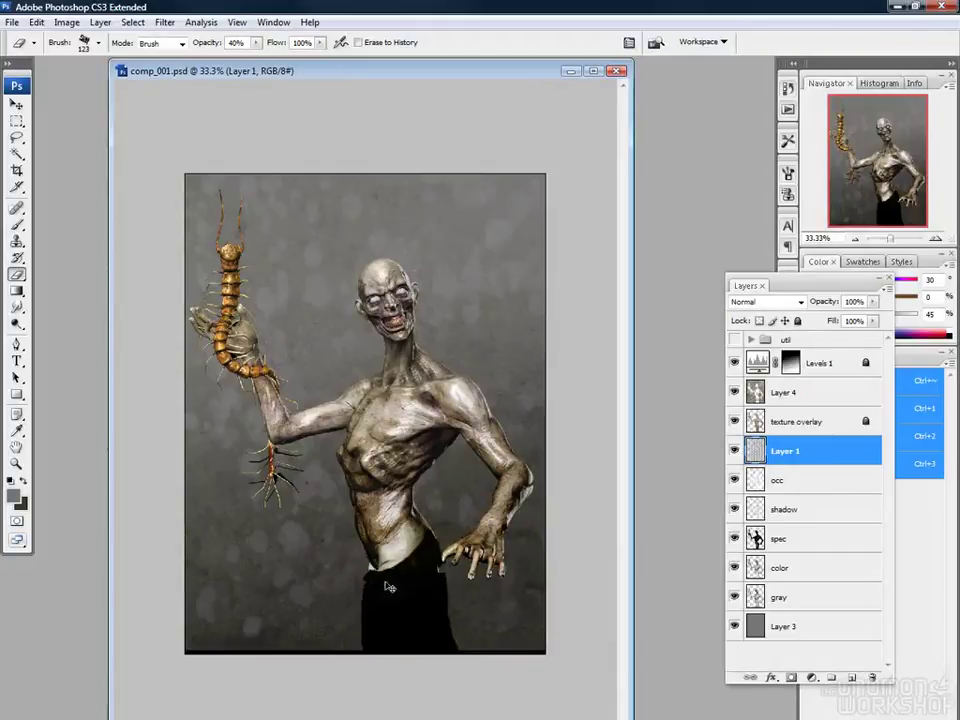
key("b")
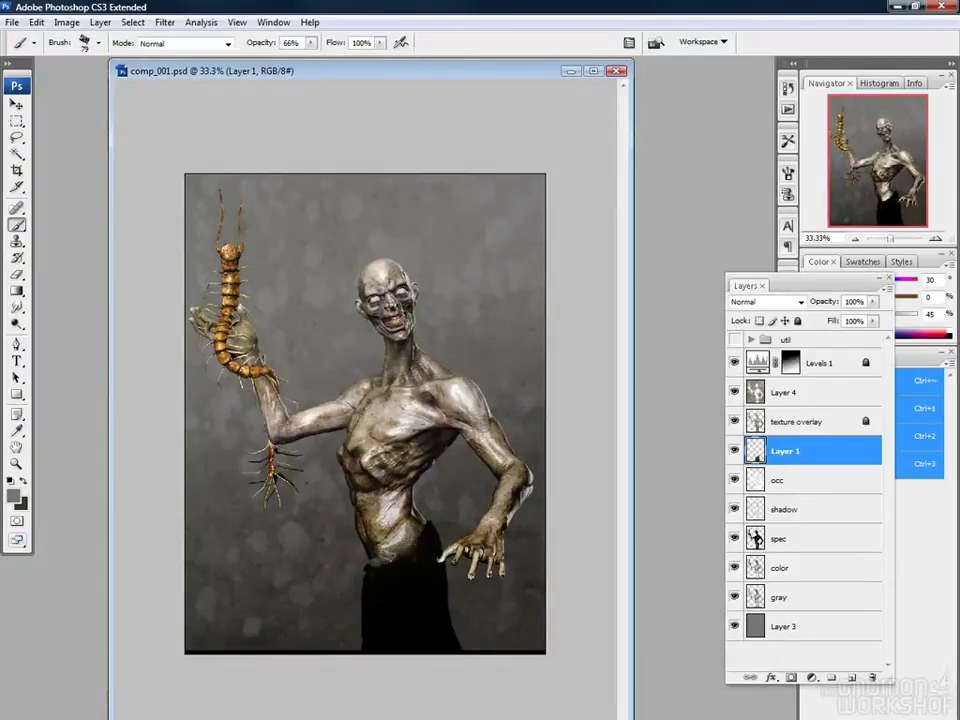
mouse_move(398, 564)
left_mouse_down()
mouse_move(409, 636)
mouse_move(422, 648)
left_mouse_up()
mouse_move(428, 545)
left_mouse_down()
mouse_move(432, 588)
mouse_move(454, 651)
left_mouse_up()
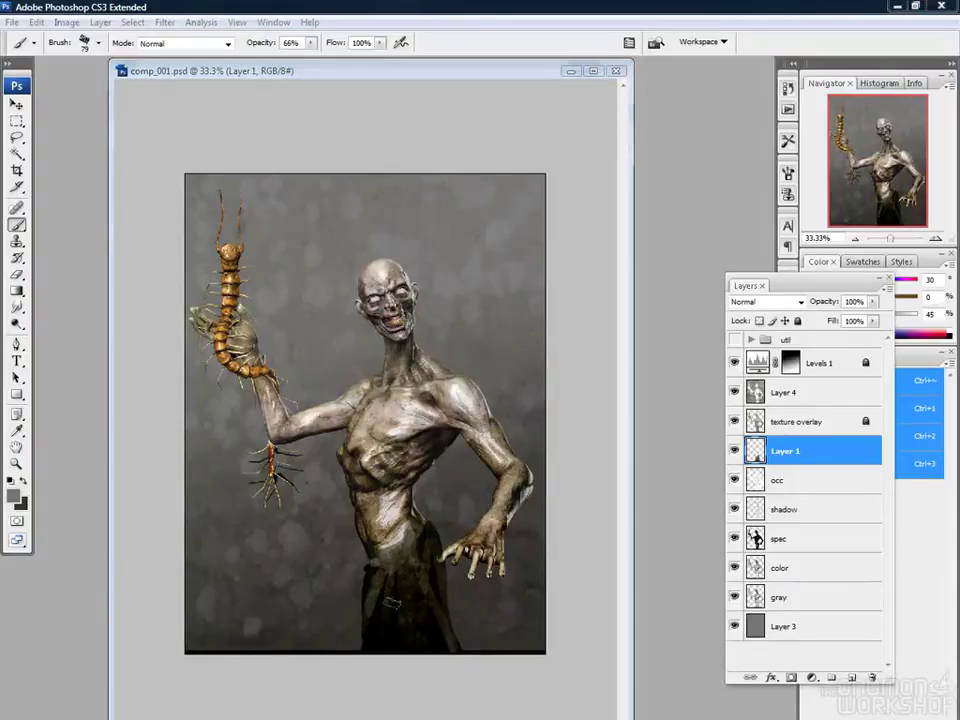
Sample dark tones from the picture and paint them over the trousers on Layer 1 to darken the cloth and waistline
left_click(381, 619, "alt")
mouse_move(373, 613)
left_mouse_down()
mouse_move(385, 557)
mouse_move(420, 539)
mouse_move(419, 571)
mouse_move(432, 556)
mouse_move(441, 633)
left_mouse_up()
left_click(455, 583, "alt")
left_click(453, 487, "alt")
mouse_move(433, 581)
left_mouse_down()
mouse_move(411, 535)
mouse_move(403, 619)
left_mouse_up()
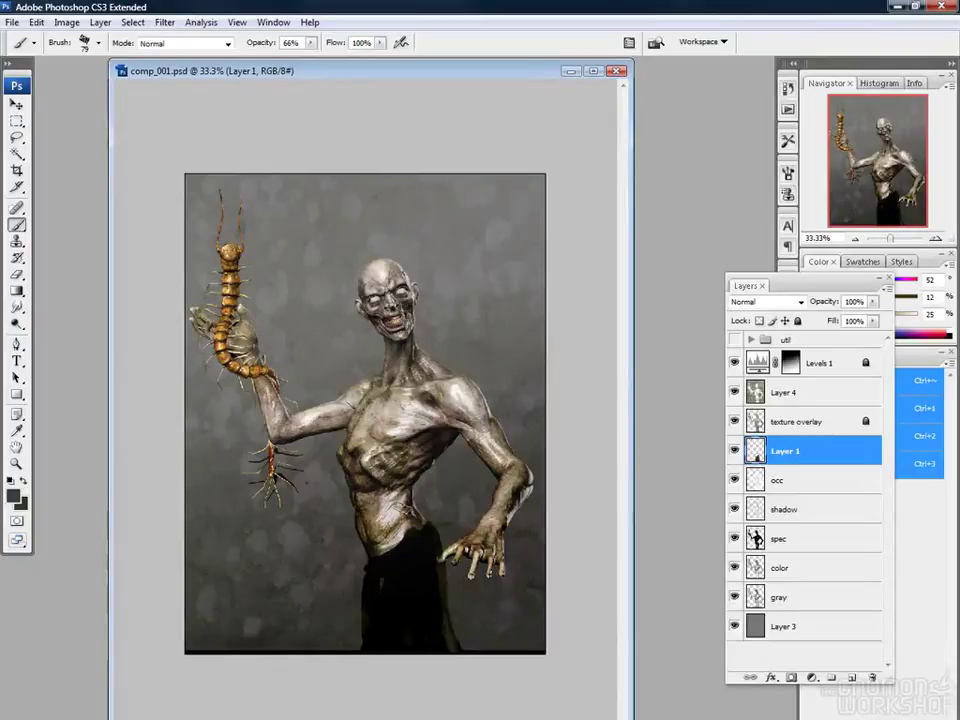
Paint dark strokes along both sides of the trousers on Layer 1 to widen the legs and fill their outer edges
key("e")
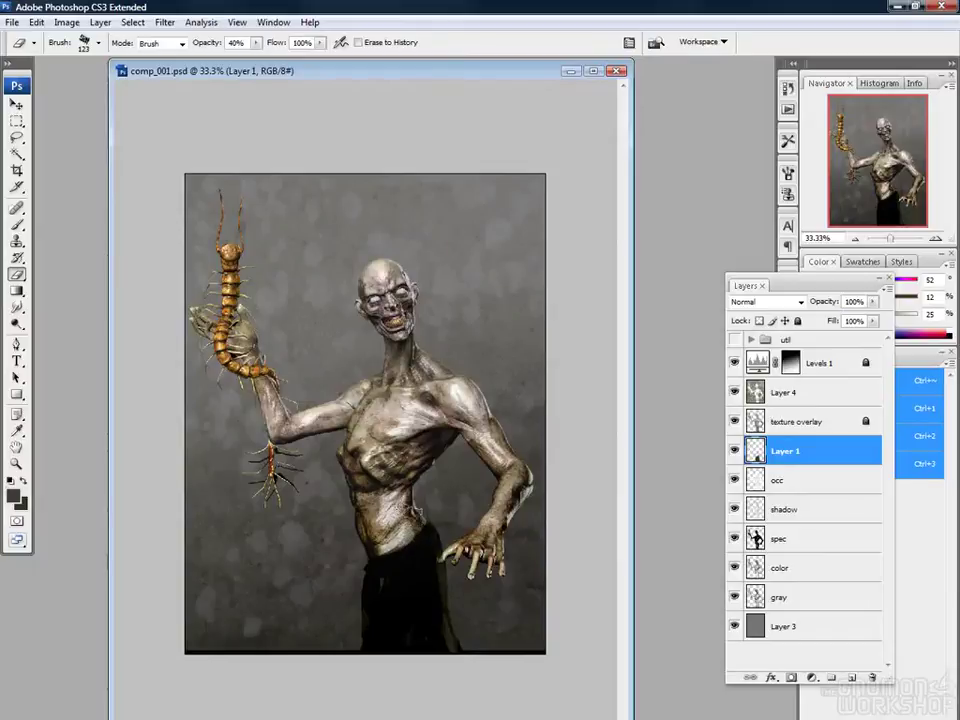
key("b")
mouse_move(384, 584)
left_mouse_down()
mouse_move(370, 593)
mouse_move(376, 647)
mouse_move(369, 622)
mouse_move(392, 654)
left_mouse_up()
mouse_move(434, 570)
left_mouse_down()
mouse_move(429, 548)
mouse_move(434, 626)
left_mouse_up()
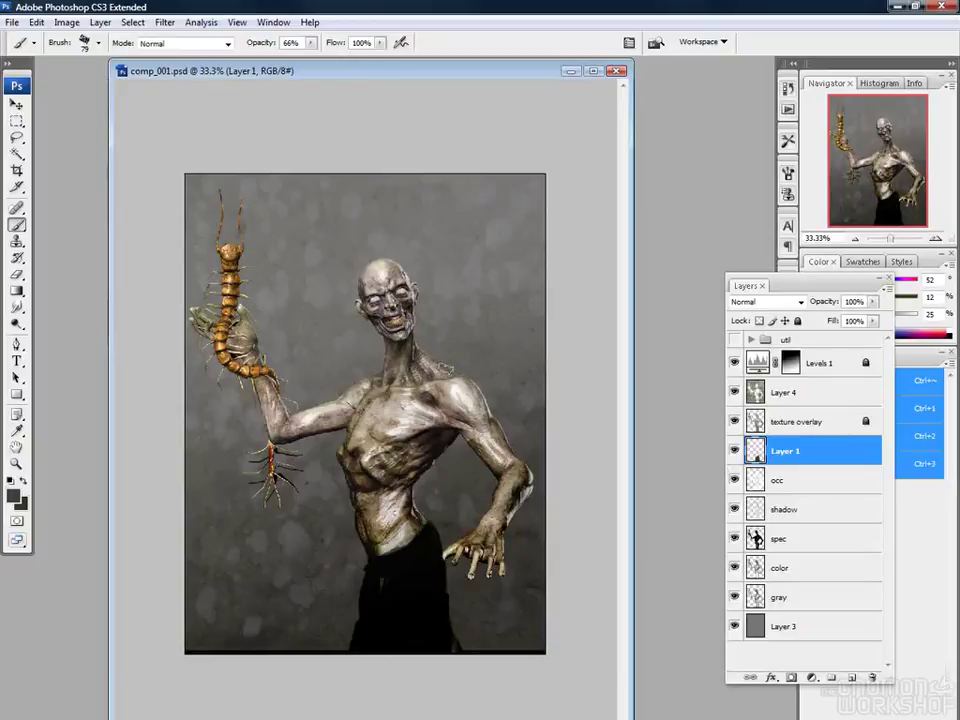
Choose the 101 px scattered-dot brush tip and create a new layer named hair above Layer 1
right_click(362, 272)
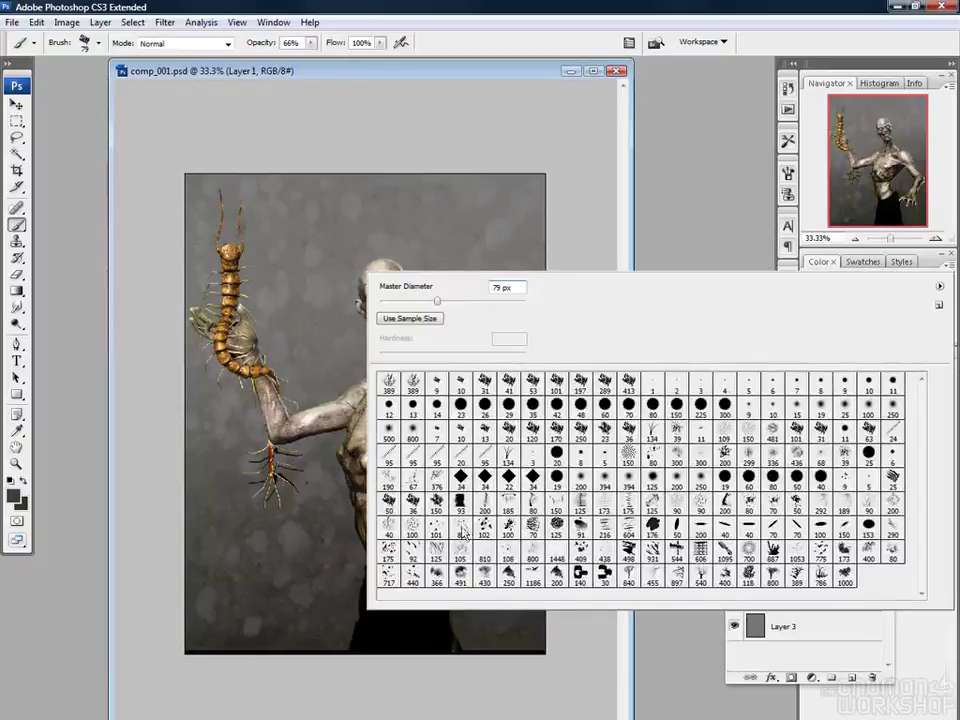
left_click(443, 534)
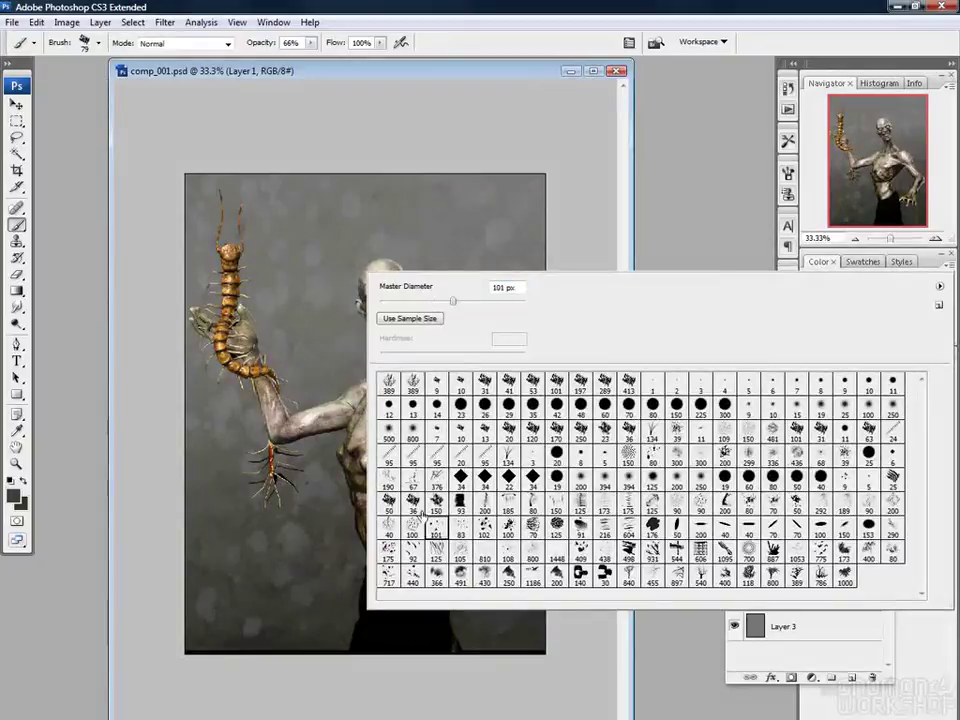
left_click(258, 431)
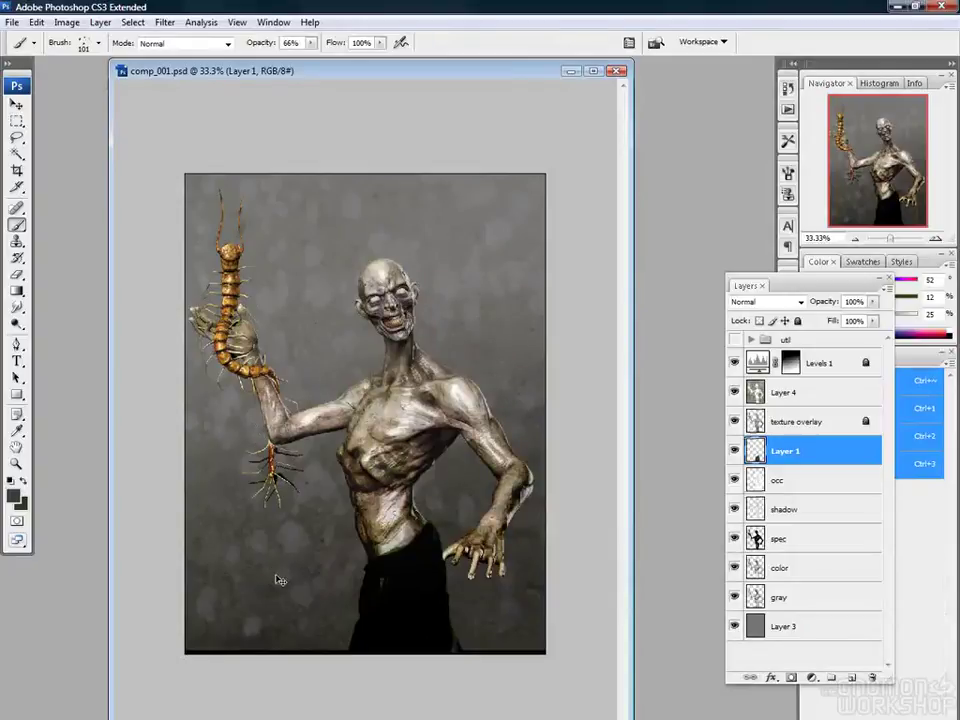
key("ctrl+shift+n")
type("hair")
key("Return")
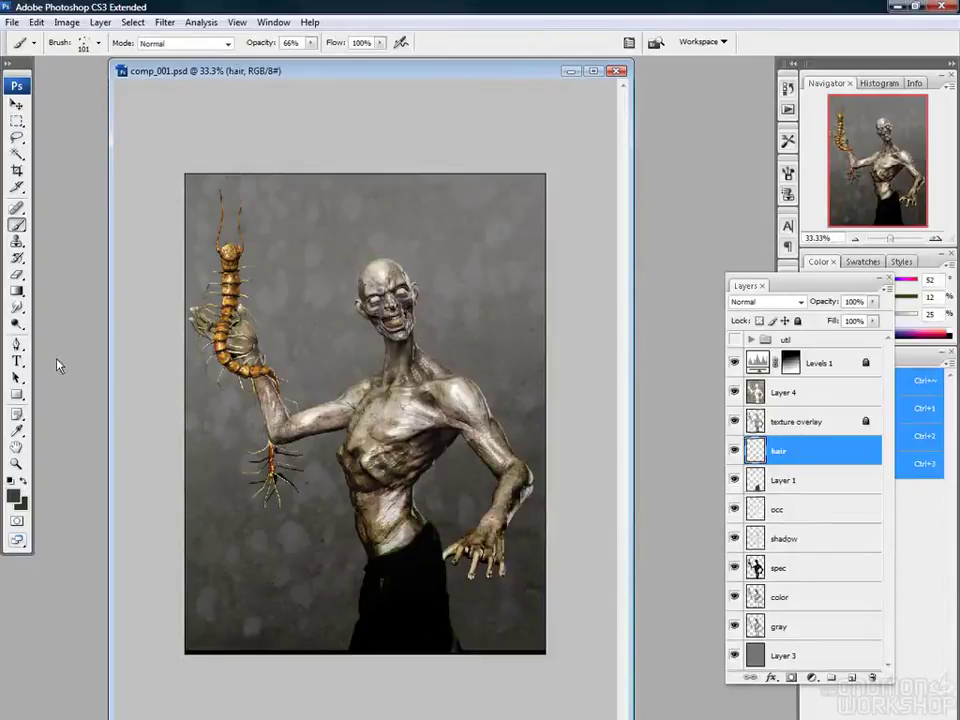
Set the brush to 60 px and try painting loose dark grey hair strands out from both sides of the head on the hair layer
right_click(374, 246)
left_click_drag(451, 284, 422, 285)
left_click(407, 178)
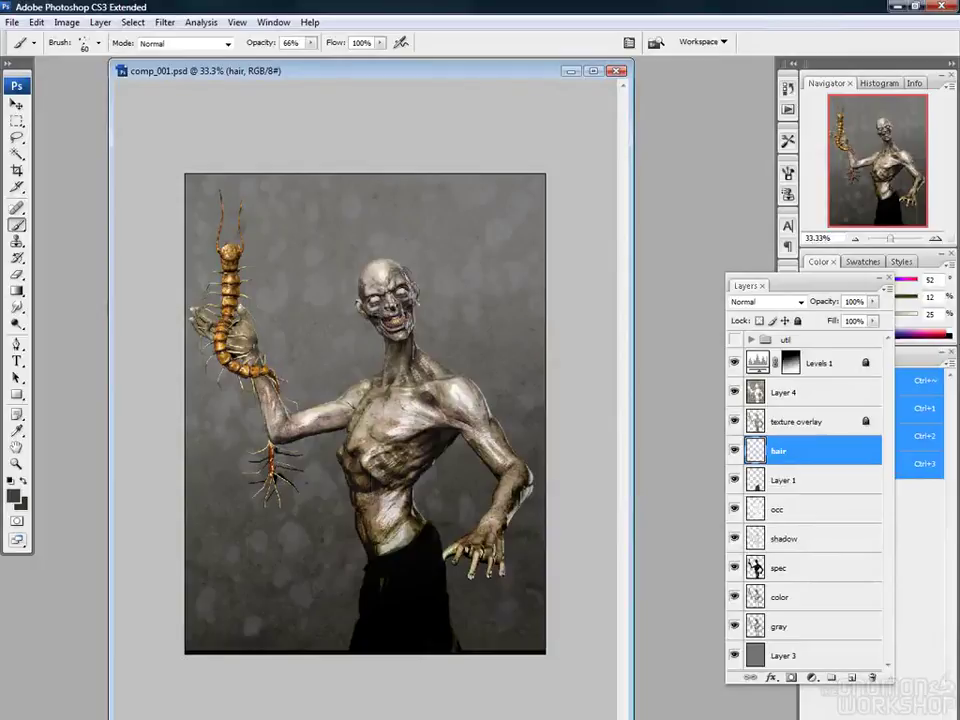
left_click_drag(306, 211, 315, 237)
key("ctrl+z")
key("ctrl+z")
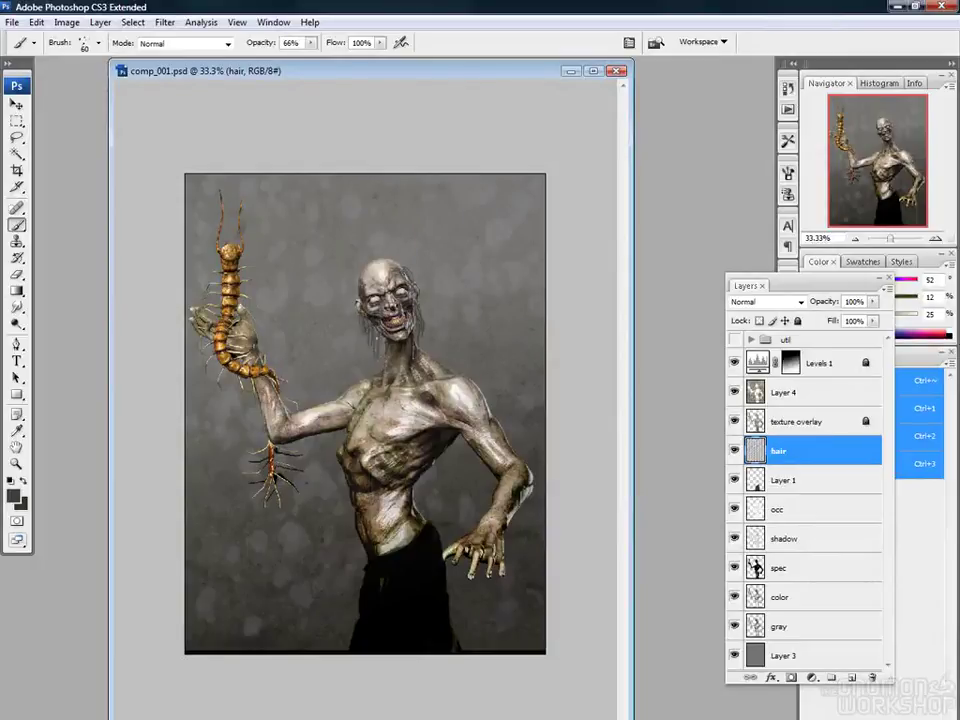
key("ctrl+z")
key("ctrl+z")
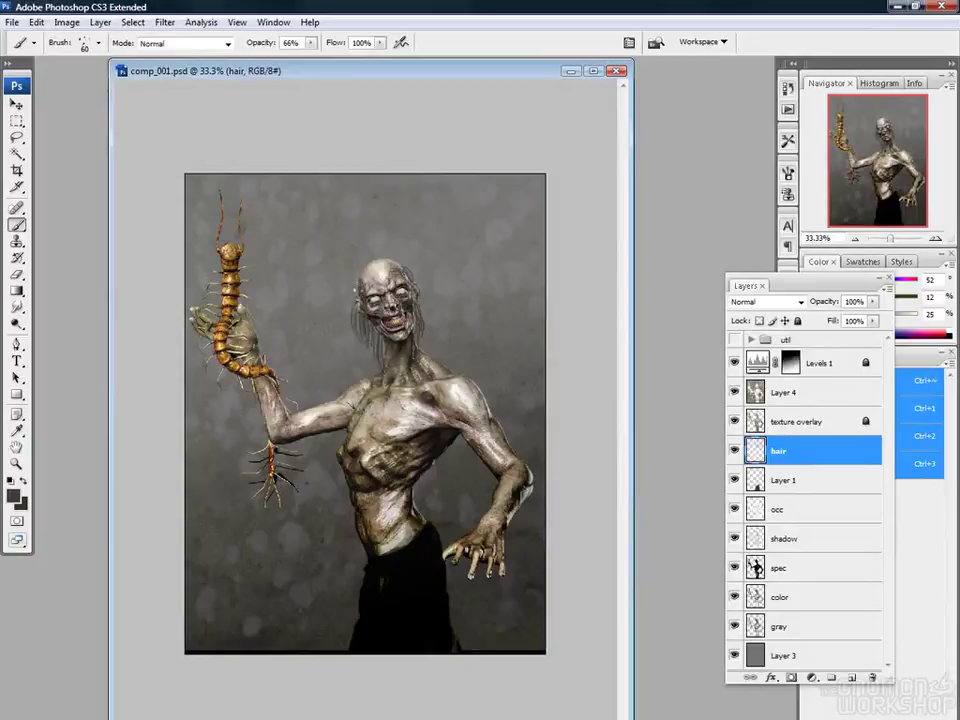
left_click_drag(363, 285, 324, 312)
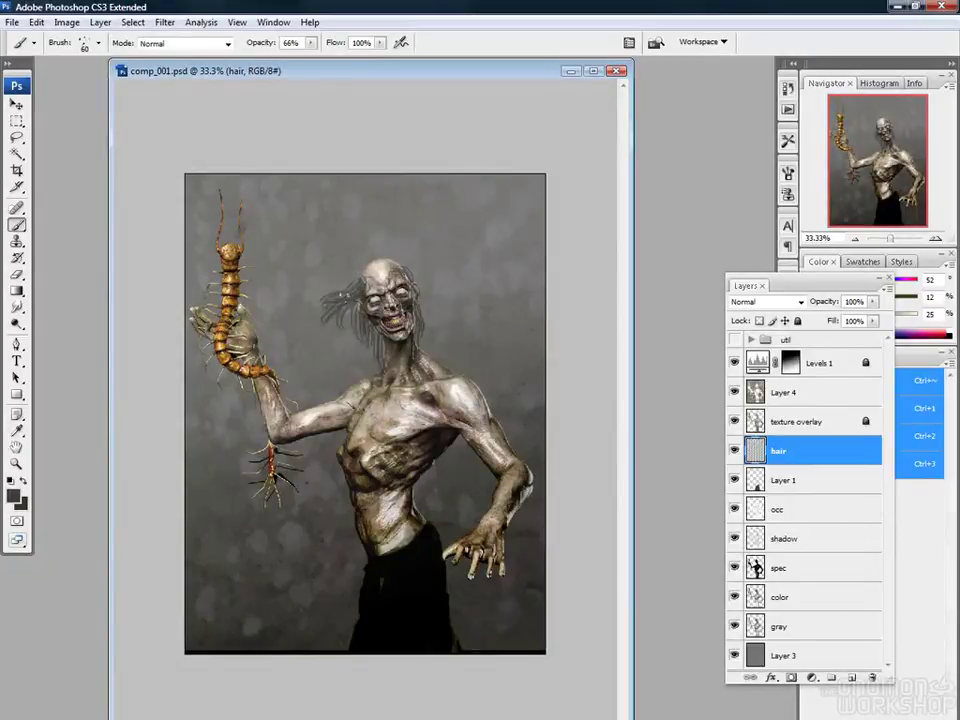
mouse_move(402, 268)
left_mouse_down()
mouse_move(437, 271)
mouse_move(434, 326)
left_mouse_up()
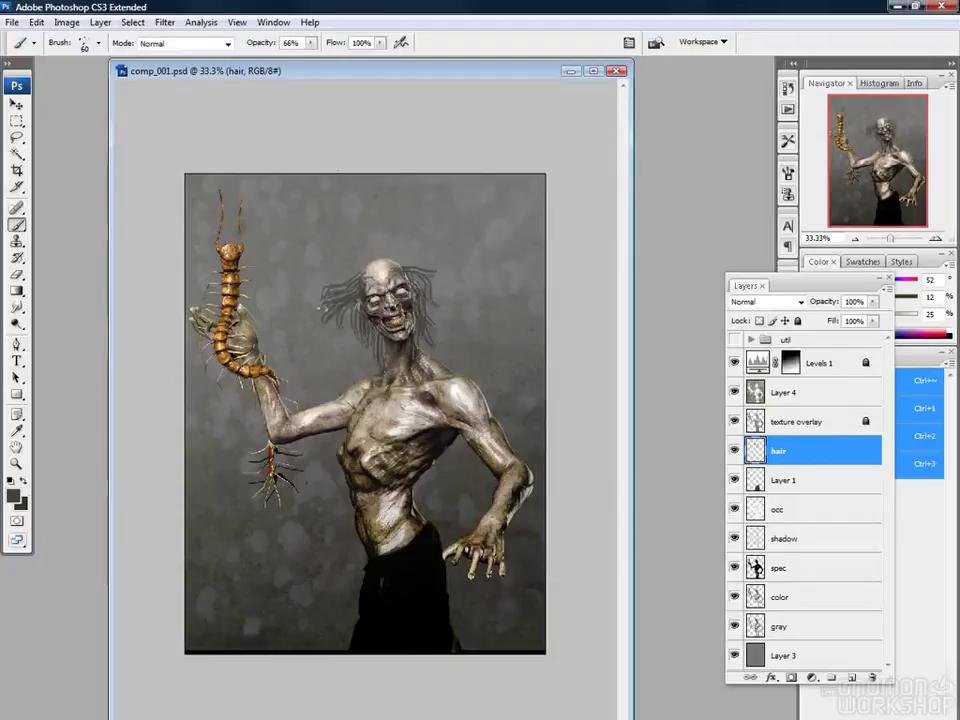
Erase the trial hair strands around the head completely with the eraser at 100% opacity
key("e")
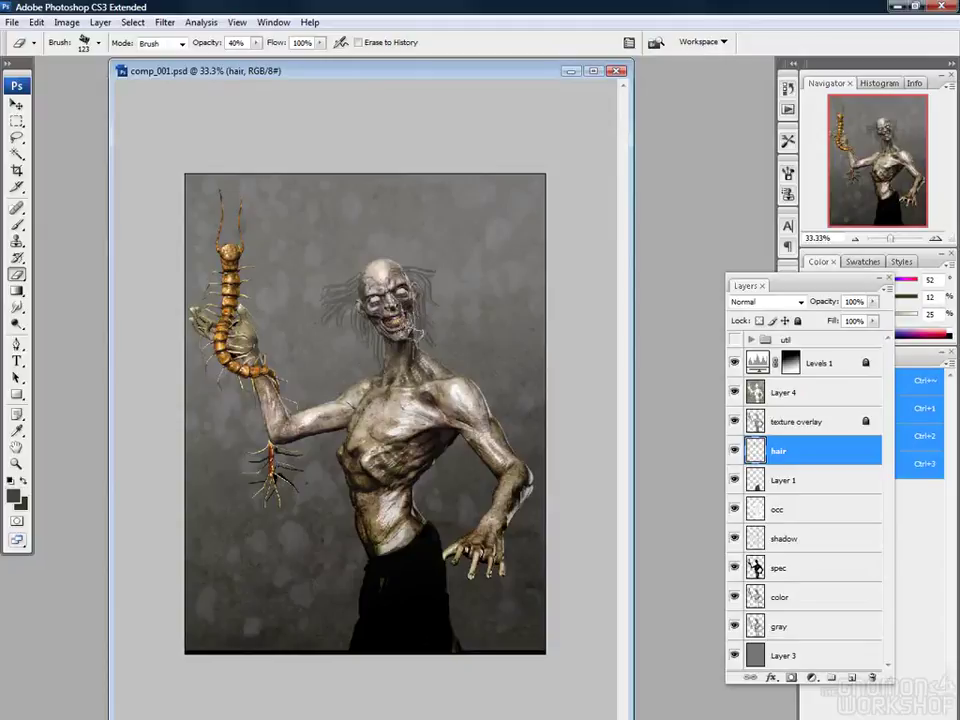
key("0")
mouse_move(360, 304)
left_mouse_down()
mouse_move(319, 256)
mouse_move(379, 345)
mouse_move(429, 318)
mouse_move(415, 254)
left_mouse_up()
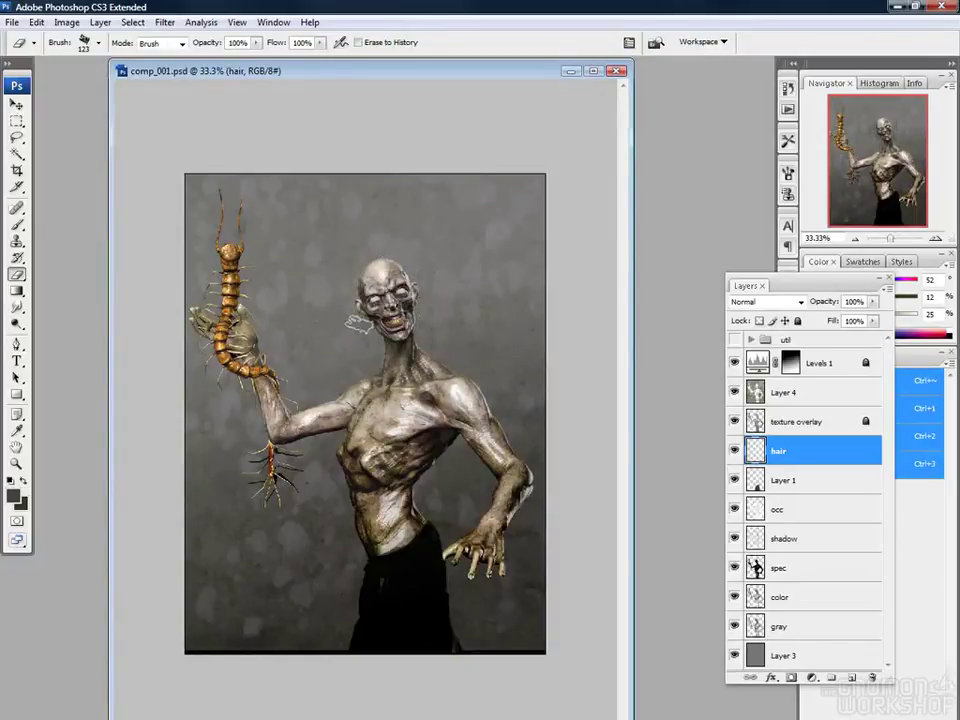
Reduce the scattered-dot brush to 39 px and start dark hair strands below the ear on the picture's left side
key("b")
key("ctrl+plus")
key("ctrl+plus")
key("ctrl+plus")
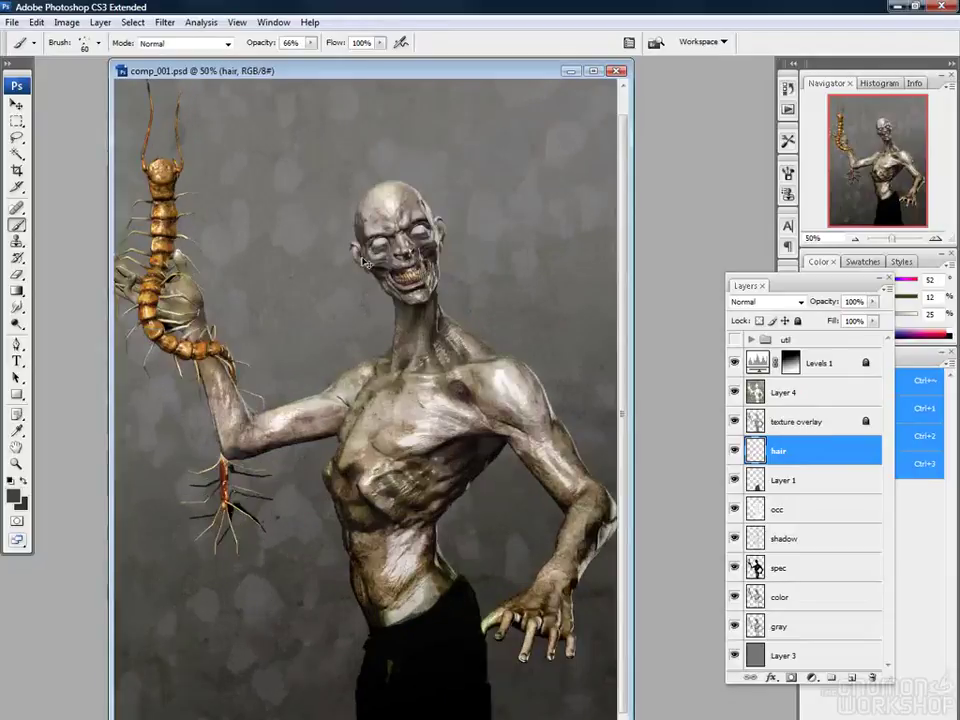
left_click_drag(355, 316, 344, 526)
right_click(375, 250)
left_click_drag(413, 276, 407, 274)
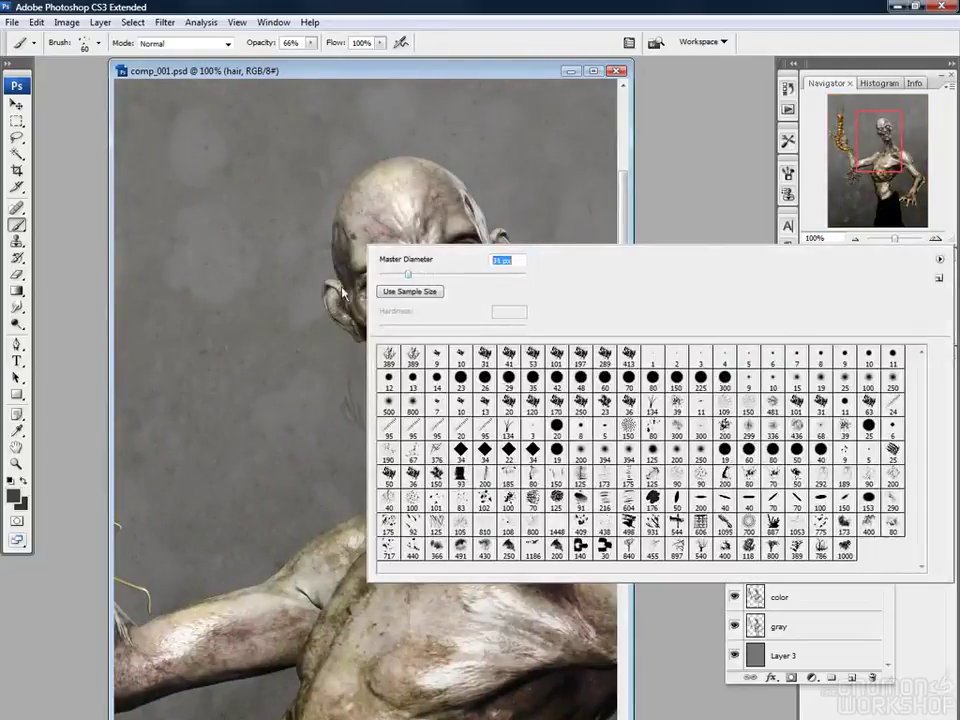
key("Return")
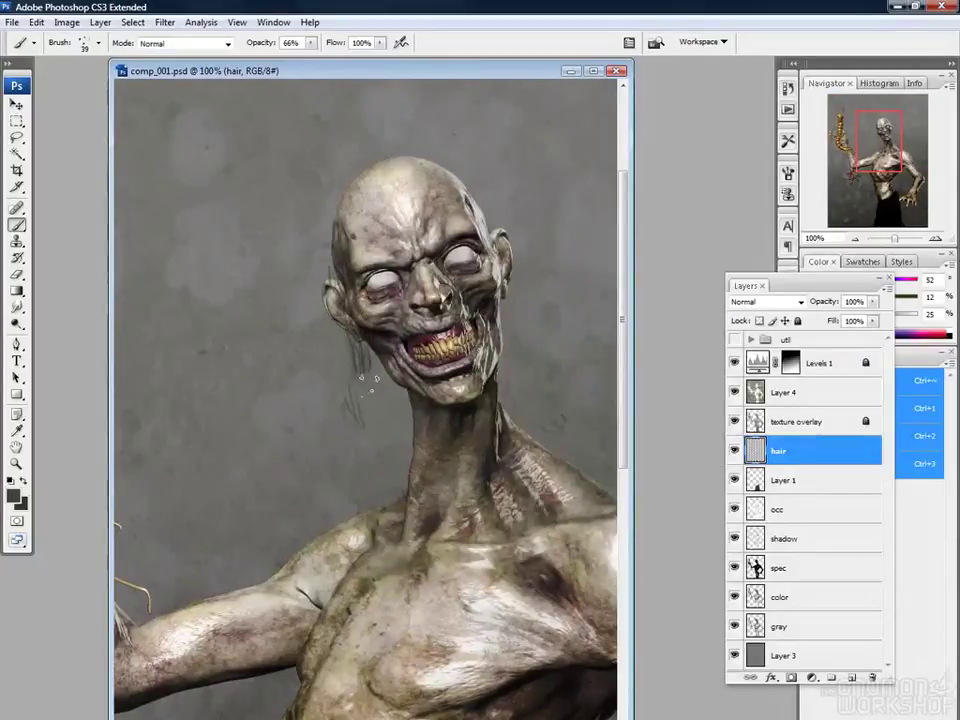
Reduce the brush to 22 px and paint fine dark strands hanging from the picture's left ear alongside the jaw
right_click(375, 325)
left_click_drag(412, 350, 359, 400)
key("Return")
left_click_drag(349, 348, 348, 382)
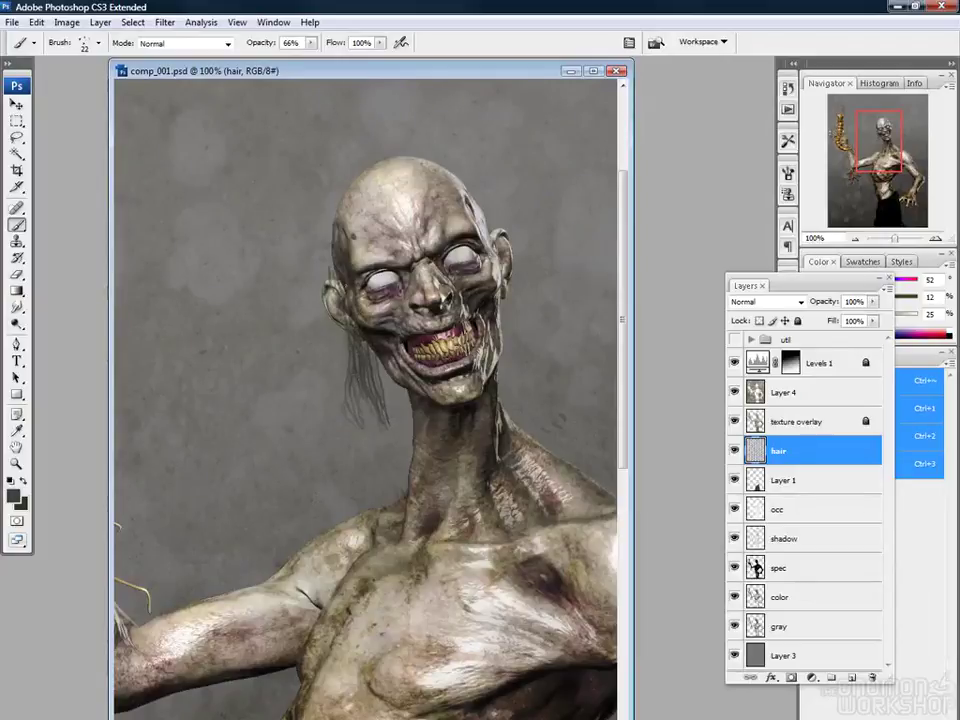
mouse_move(333, 296)
left_mouse_down()
mouse_move(324, 334)
mouse_move(341, 387)
left_mouse_up()
mouse_move(337, 328)
left_mouse_down()
mouse_move(348, 388)
mouse_move(390, 440)
left_mouse_up()
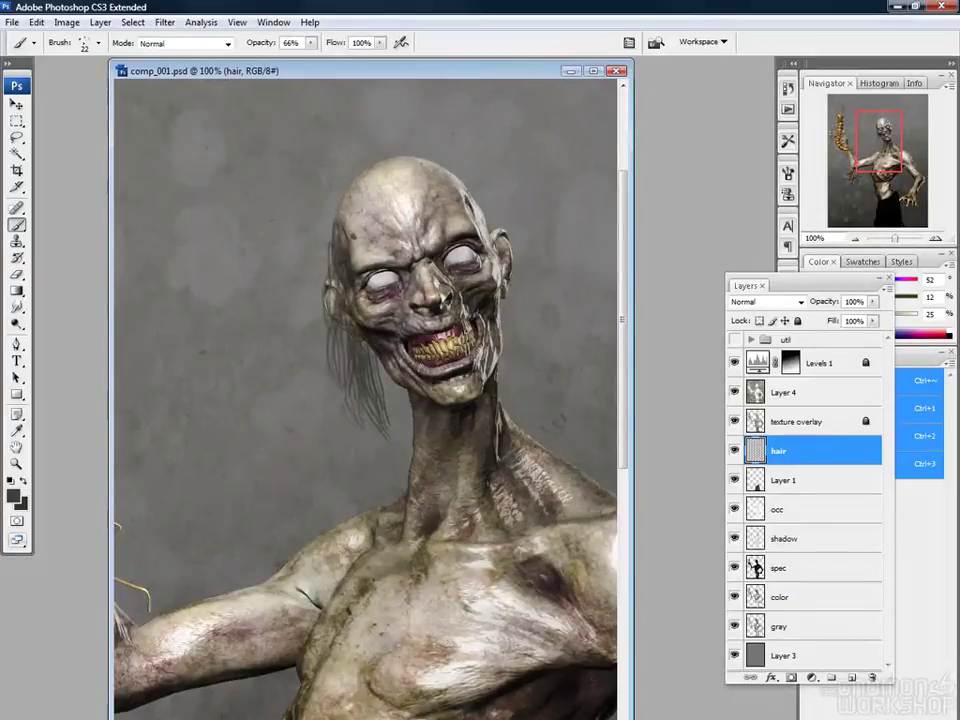
left_click_drag(380, 365, 401, 425)
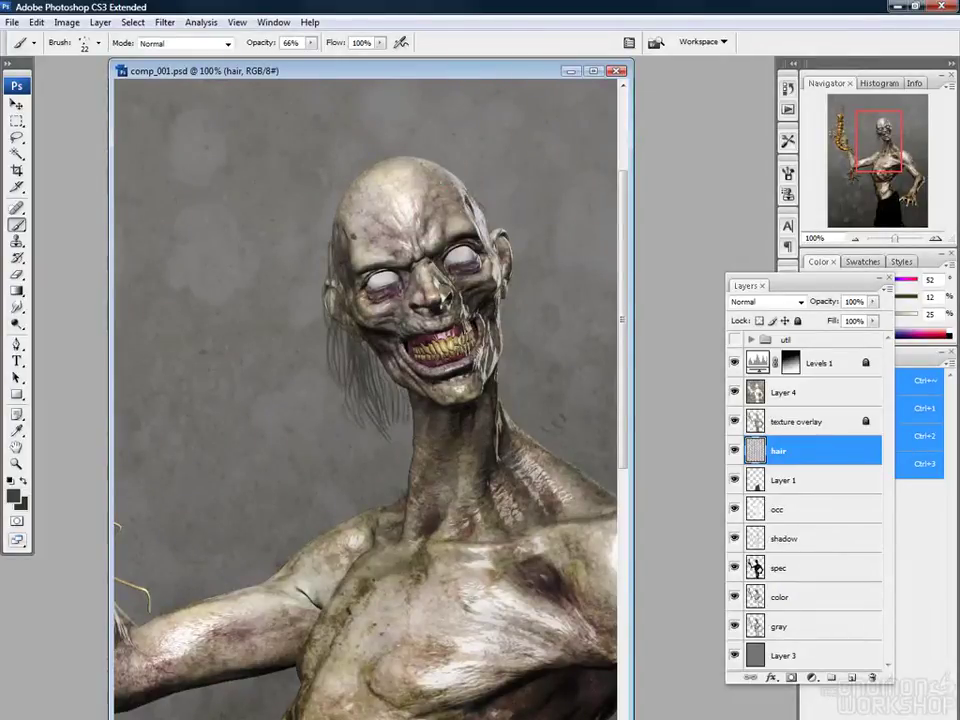
Paint matching dark strands at the temple and below the ear on the picture's right side of the head
left_click_drag(468, 179, 458, 189)
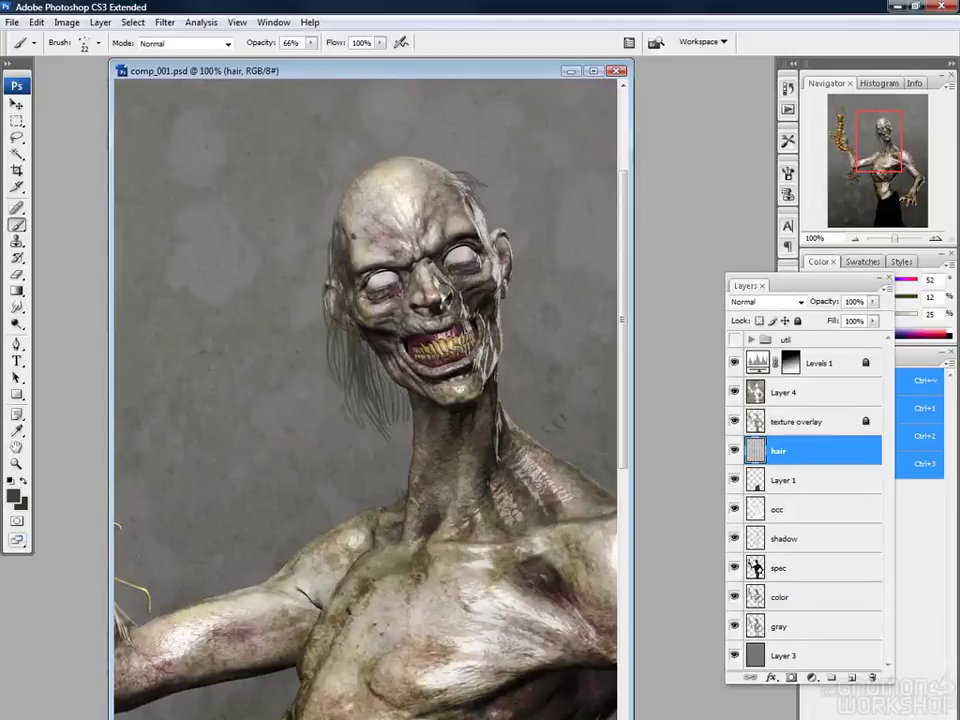
mouse_move(504, 272)
left_mouse_down()
mouse_move(514, 400)
mouse_move(511, 367)
left_mouse_up()
left_click_drag(378, 212, 391, 277)
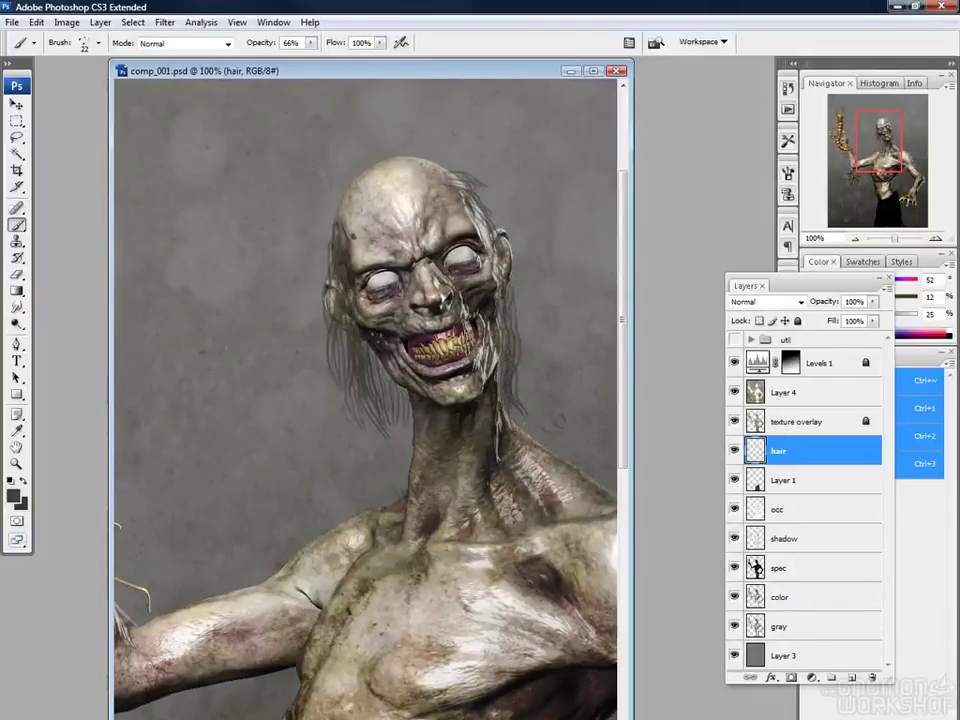
Sample a light grey from the white eye and paint pale strands over the hair on both sides at 20% brush opacity
left_click(376, 285, "alt")
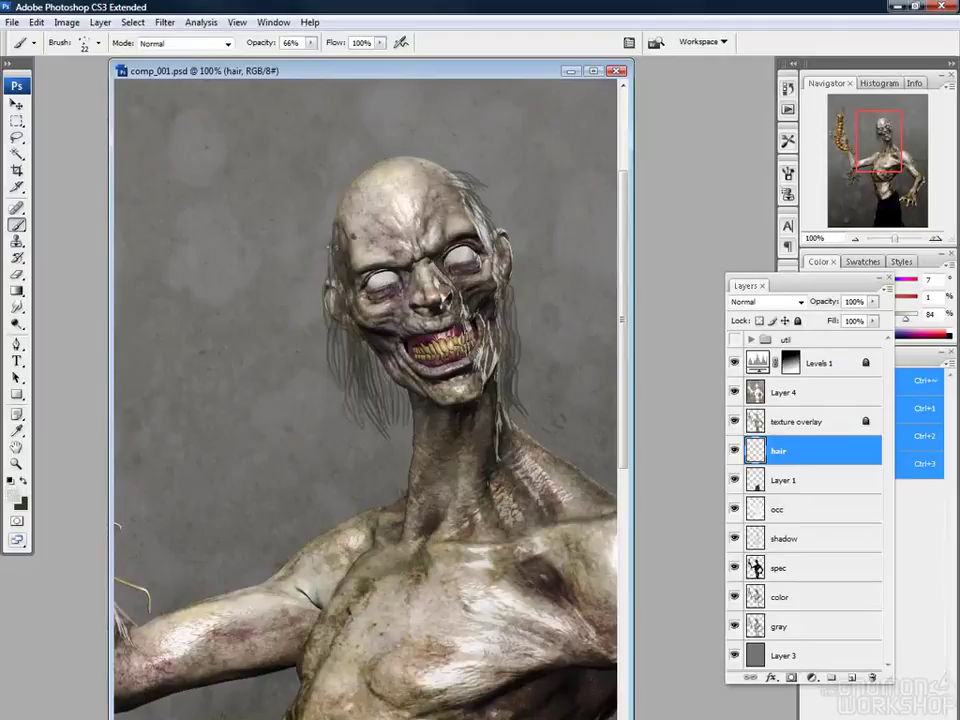
key("4")
key("2")
left_click_drag(346, 301, 348, 354)
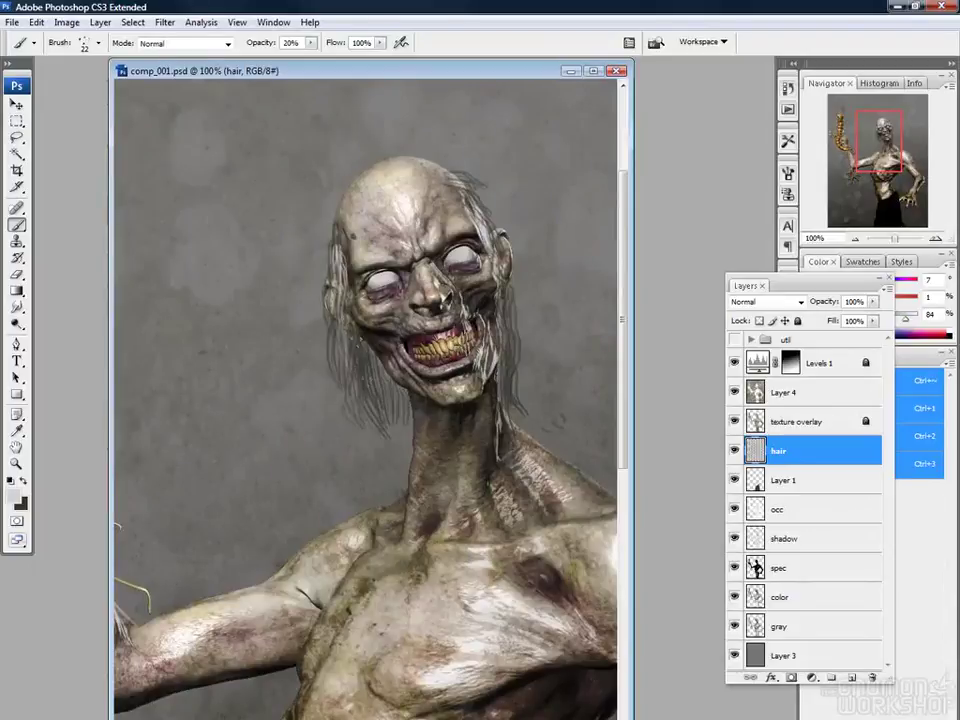
left_click_drag(384, 386, 397, 477)
left_click_drag(511, 302, 515, 387)
left_click_drag(514, 327, 510, 395)
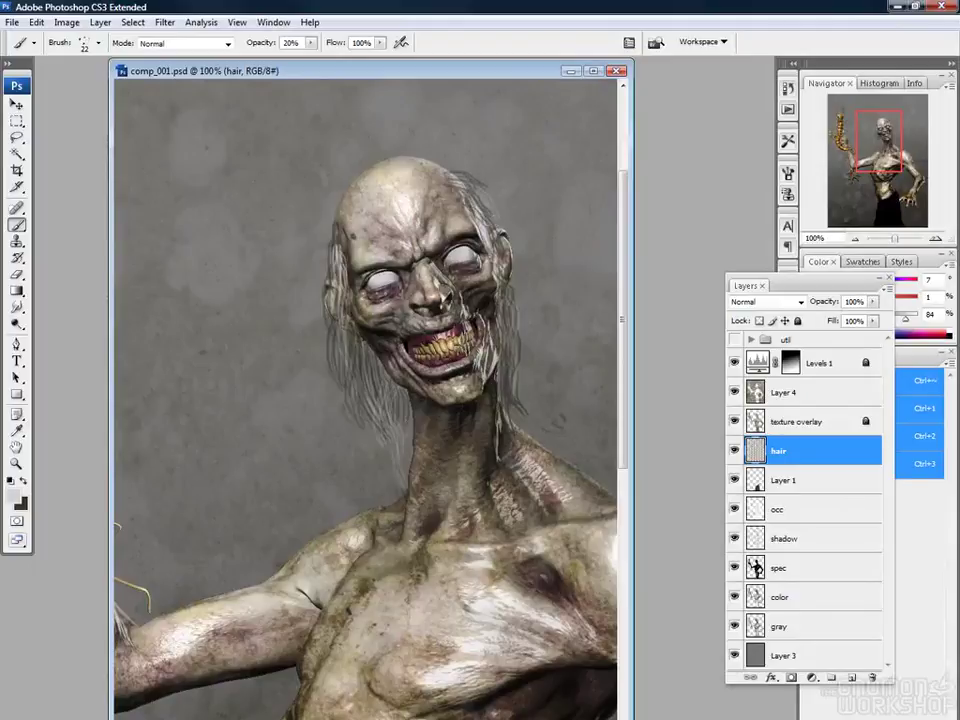
Sample a dark tone beside the cheek and paint faint wispy hair around the temple on the picture's left side
left_click(355, 311, "alt")
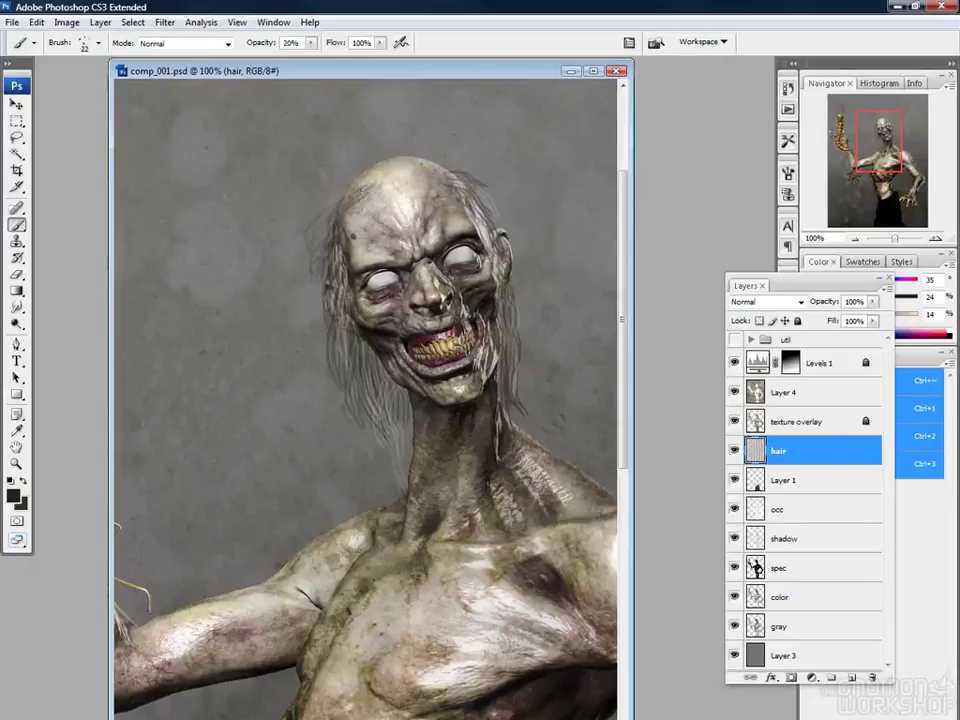
Paint dark wispy strands at 20% opacity beside the creature's jaw and neck on the hair layer
left_click_drag(367, 408, 376, 448)
left_click_drag(367, 386, 387, 467)
left_click_drag(408, 406, 400, 469)
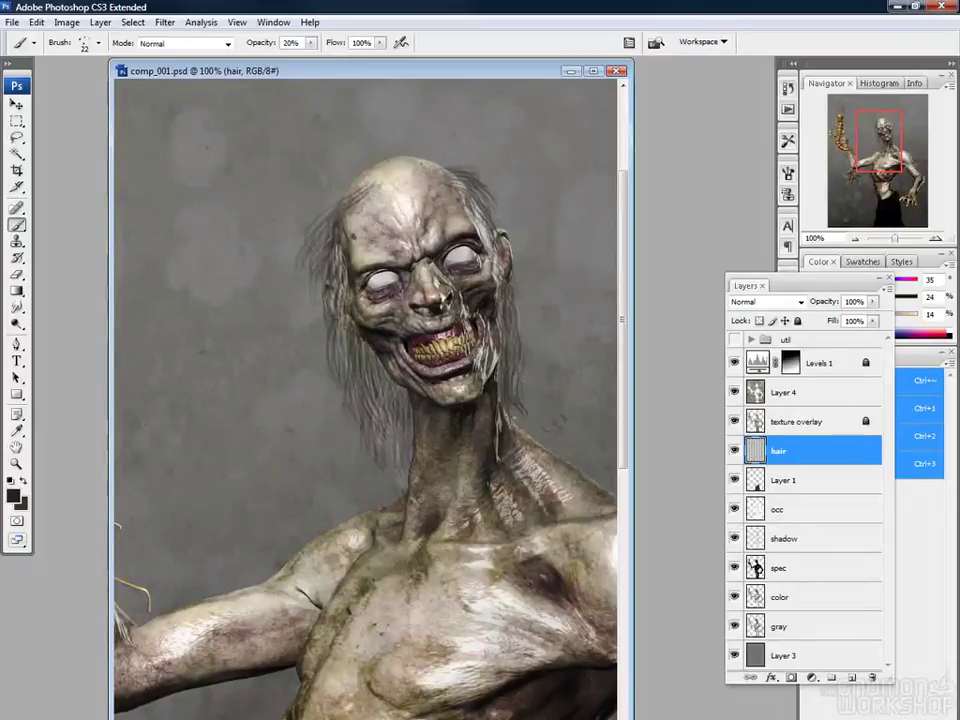
Sample the pale white of the eye and paint light strands down both sides of the face
left_click_drag(343, 478, 359, 675)
mouse_move(366, 524)
left_mouse_down()
mouse_move(384, 545)
mouse_move(406, 549)
mouse_move(297, 540)
left_mouse_up()
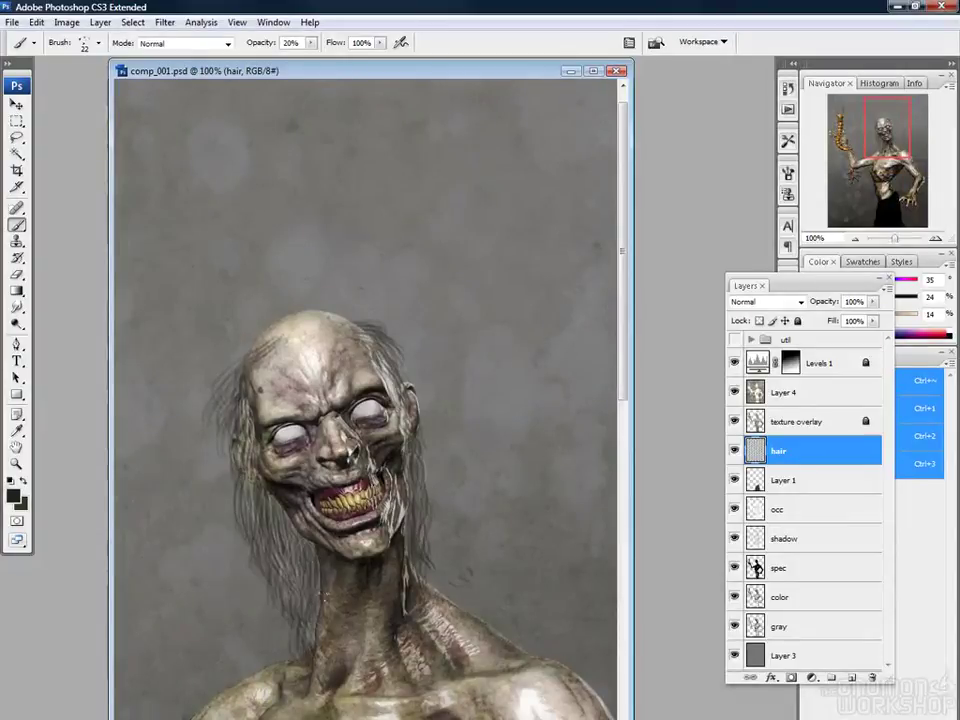
left_click(287, 431, "alt")
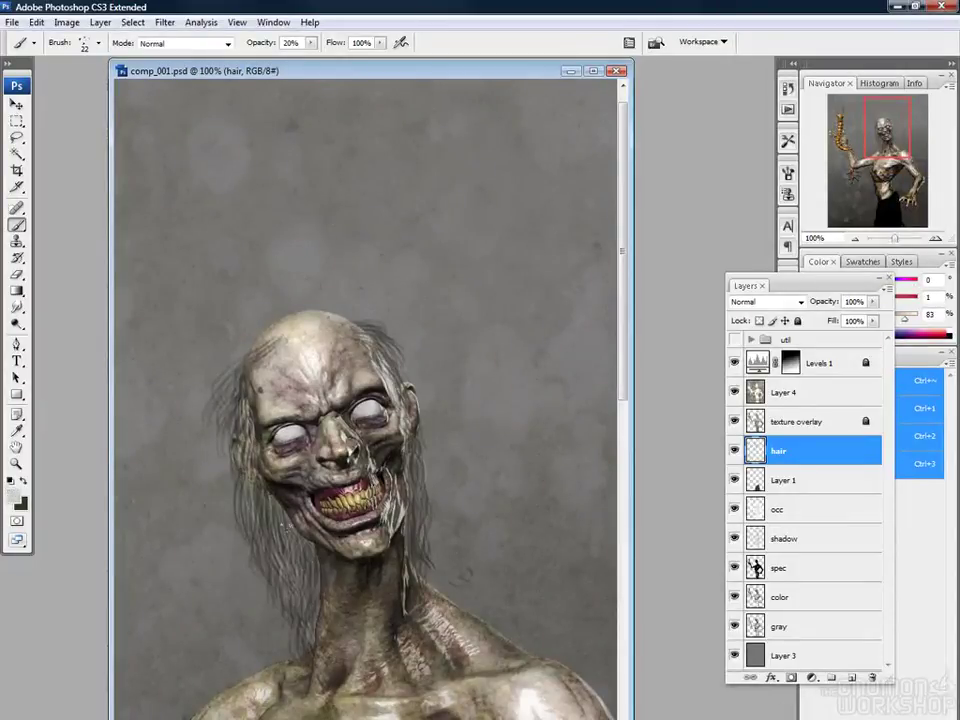
left_click_drag(273, 560, 288, 600)
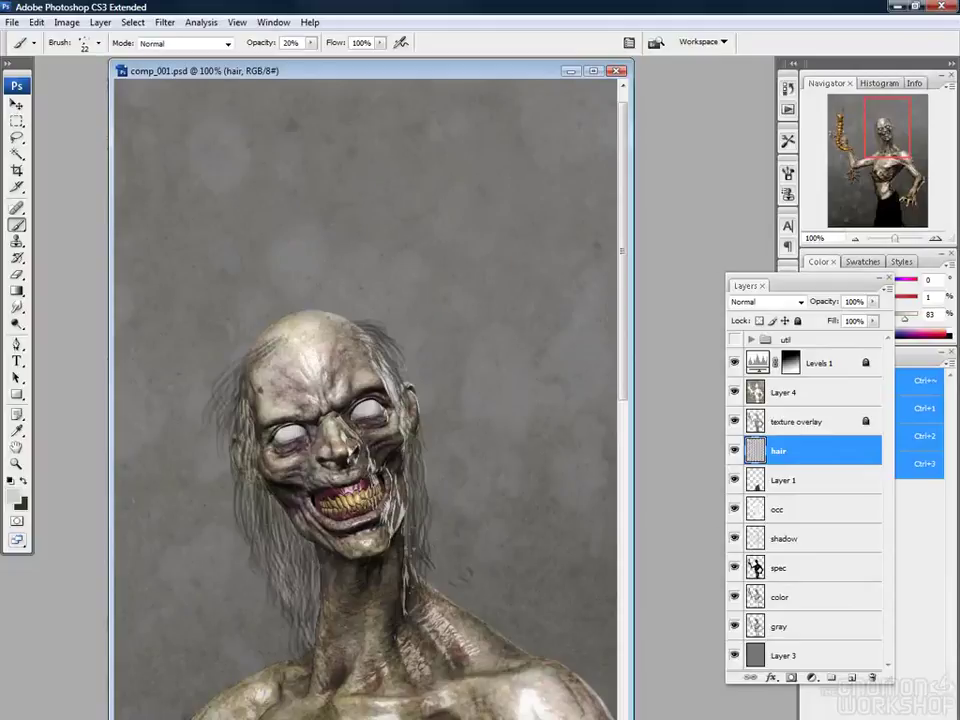
left_click_drag(419, 462, 411, 550)
Sample a dark tone from the hair near the temple and add dark strands beside the head
left_click_drag(310, 422, 390, 354)
left_click(385, 360, "alt")
left_click_drag(328, 338, 321, 398)
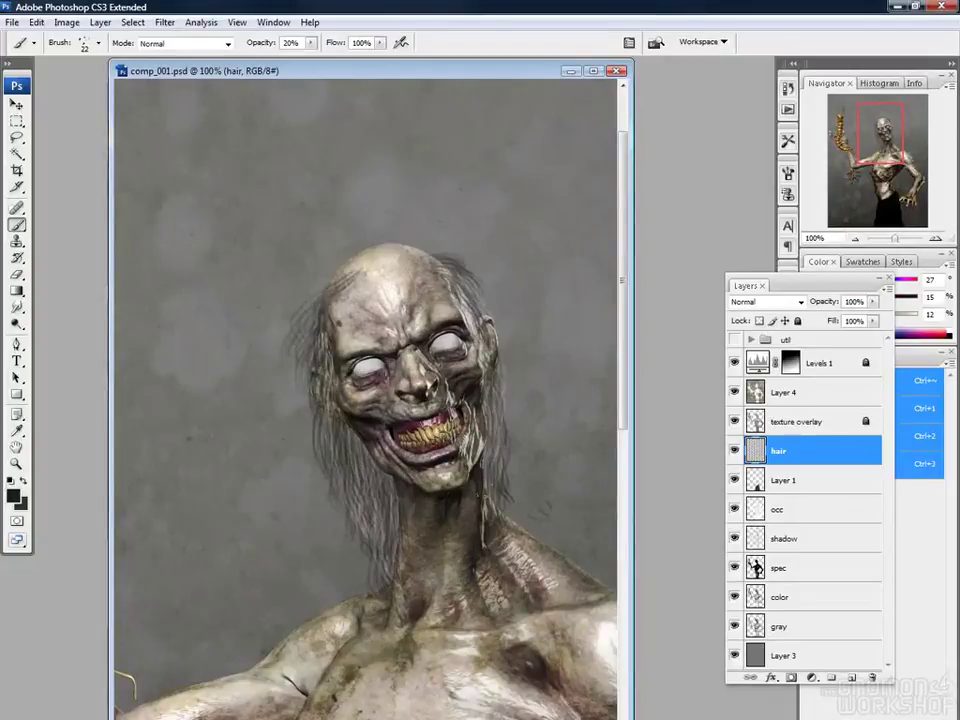
Sample a pale tone and paint light strands over the temple at 50% brush opacity with the whole figure in view
key("ctrl+0")
left_click(368, 236, "alt")
left_click_drag(366, 238, 358, 251)
left_click(330, 305, "alt")
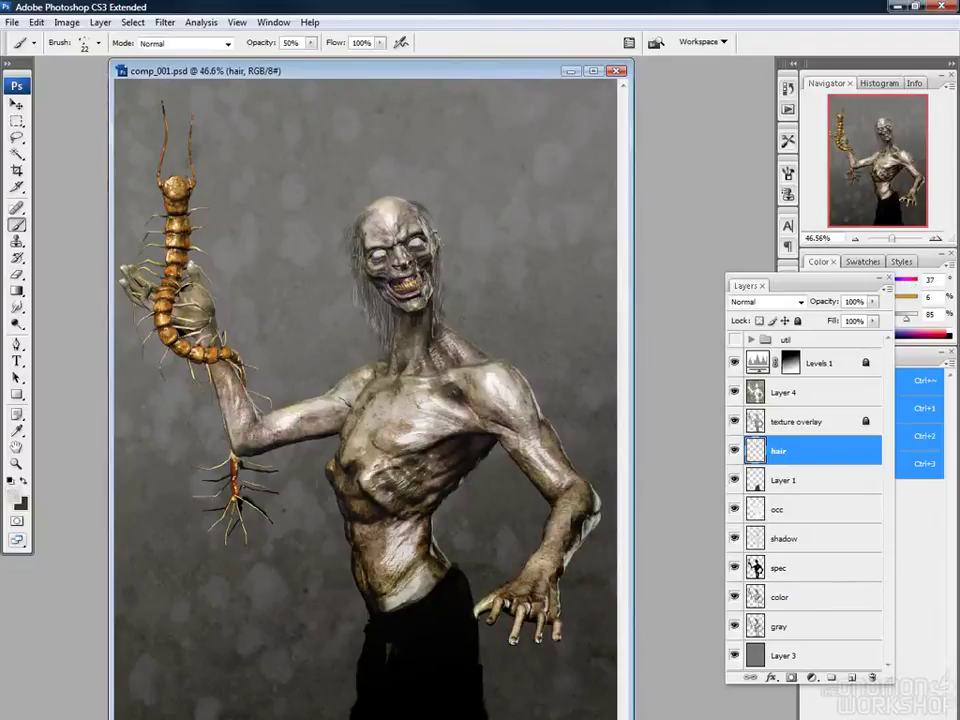
key("a")
left_click(16, 307)
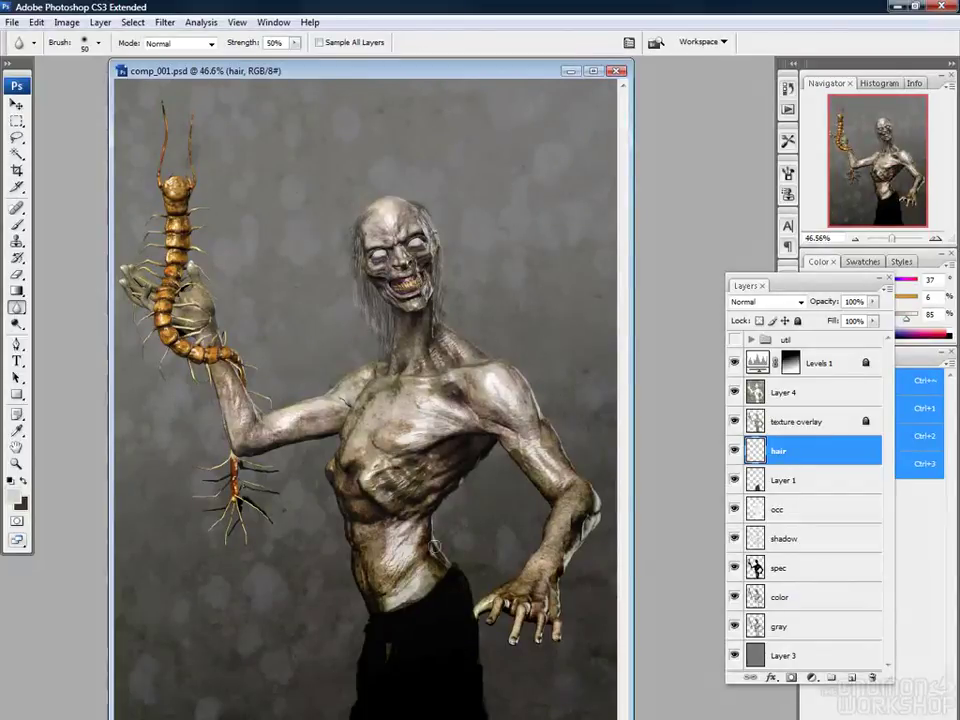
key("b")
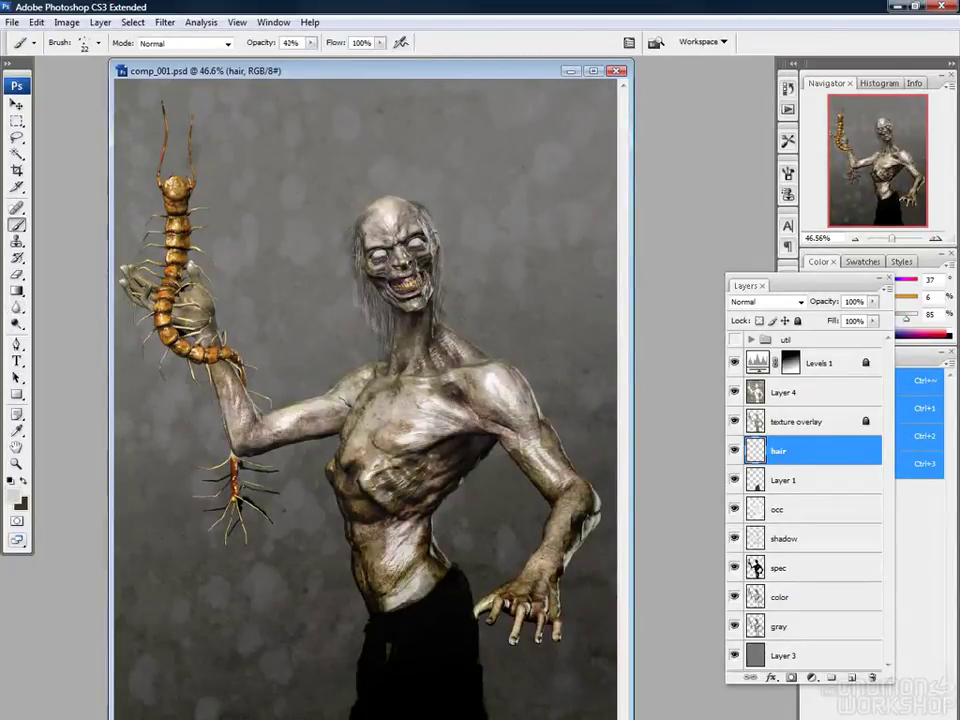
Sample a dark tone and paint longer, fuller strands at 42% opacity beside the jaw and down to the shoulder
left_click(366, 272, "alt")
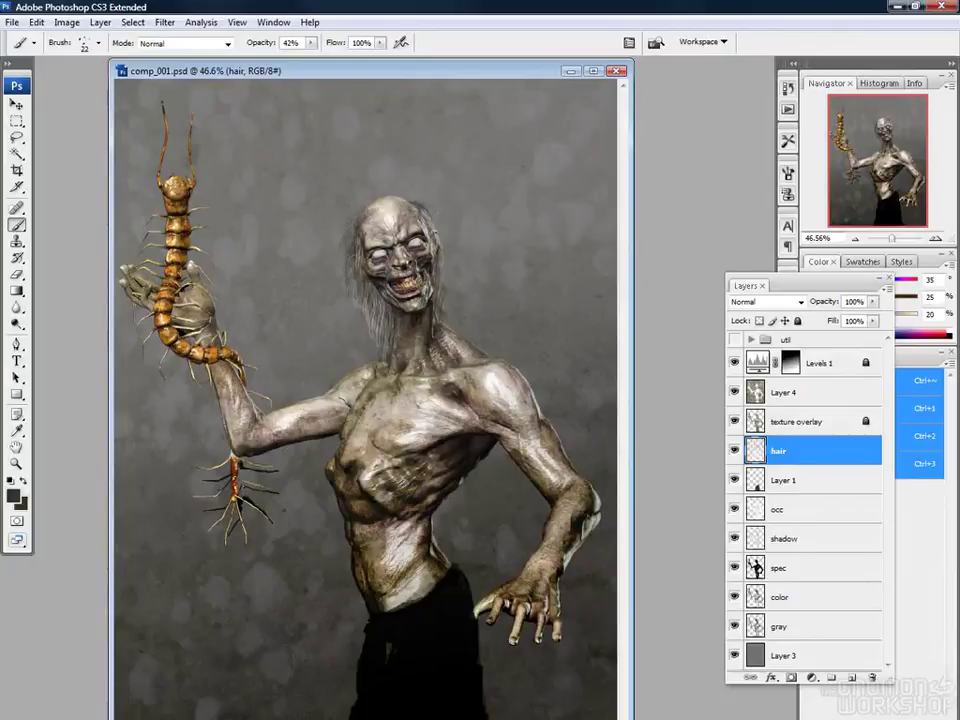
left_click(756, 451)
key("ctrl+alt+0")
left_click_drag(403, 360, 380, 566)
left_click_drag(388, 404, 404, 464)
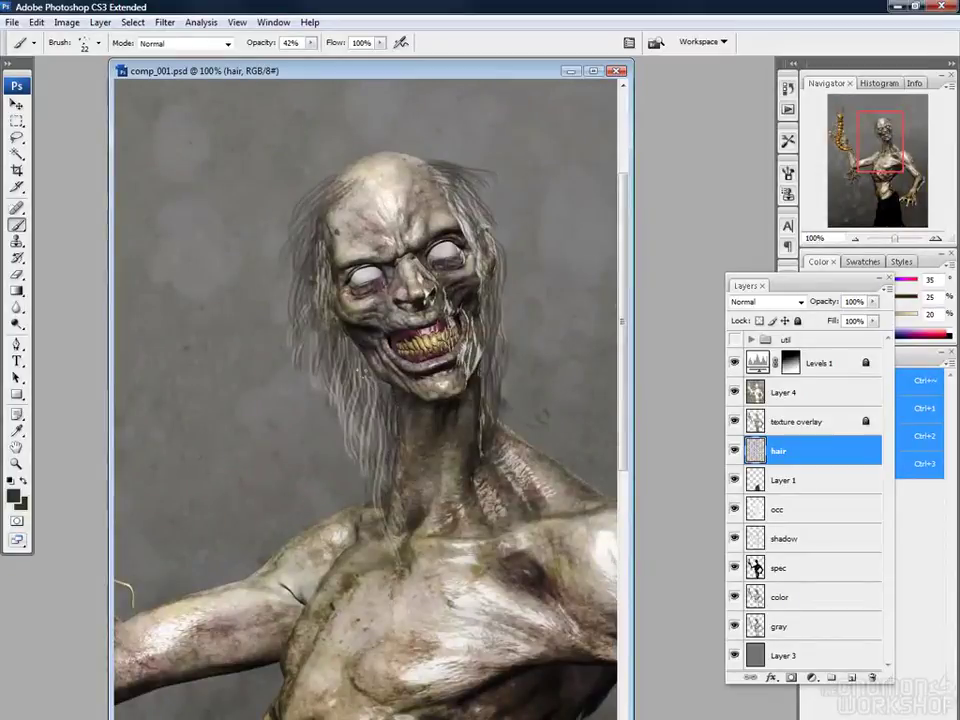
left_click_drag(357, 366, 371, 420)
left_click_drag(361, 396, 380, 508)
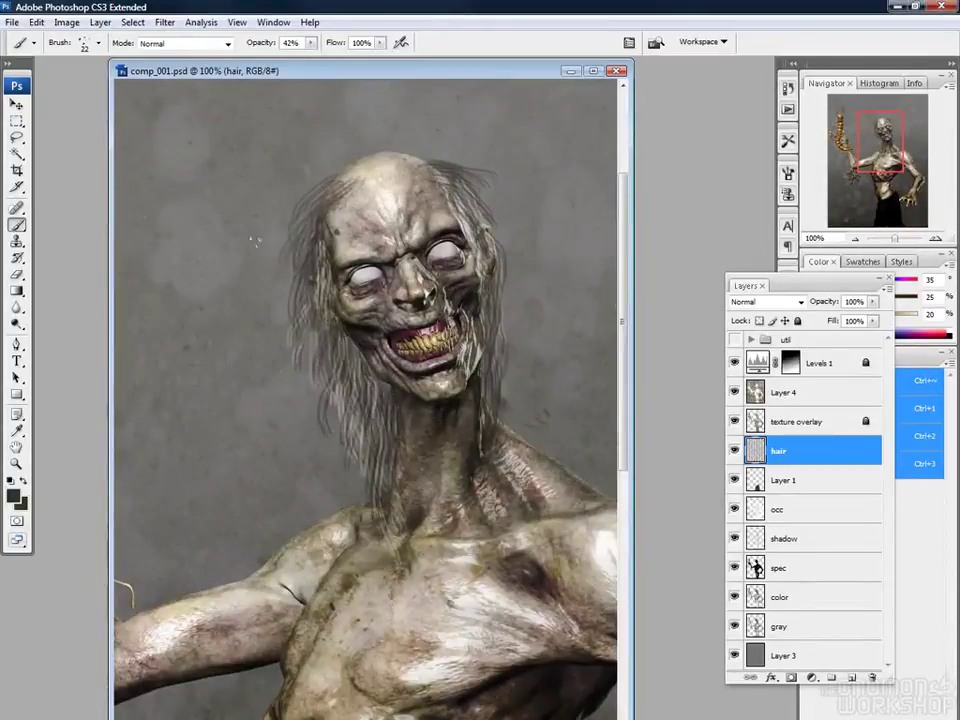
Set the Smudge tool to a 6 px brush at 100% strength and smear the hair strands beside the face
left_click_drag(16, 307, 60, 338)
right_click(312, 328)
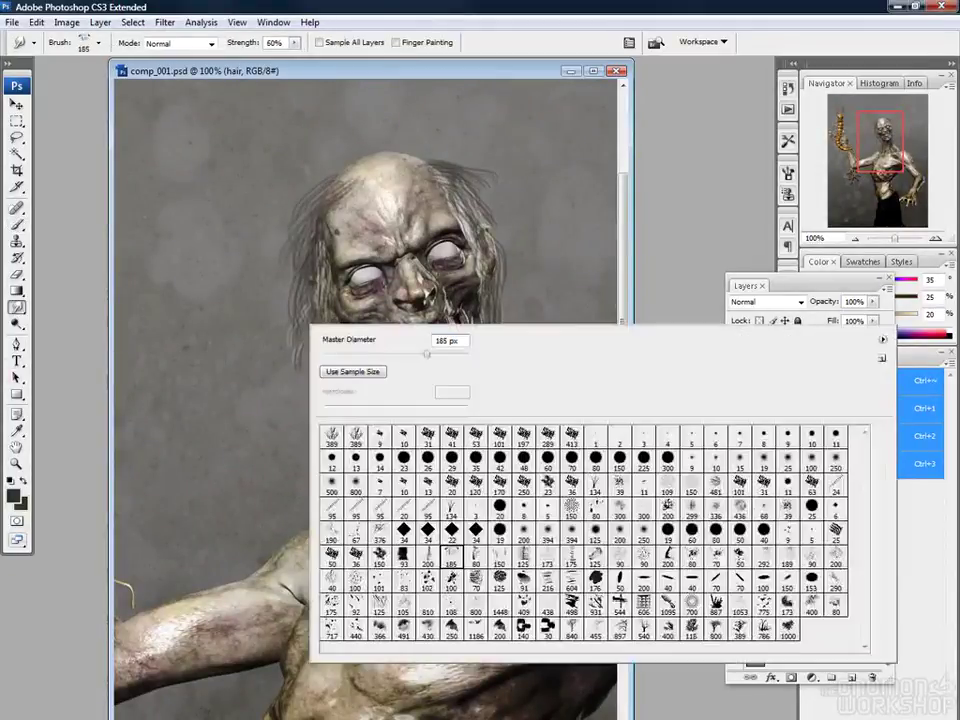
left_click_drag(322, 356, 325, 358)
key("Return")
left_click_drag(295, 44, 335, 58)
right_click(333, 384)
left_click_drag(350, 415, 353, 415)
key("Return")
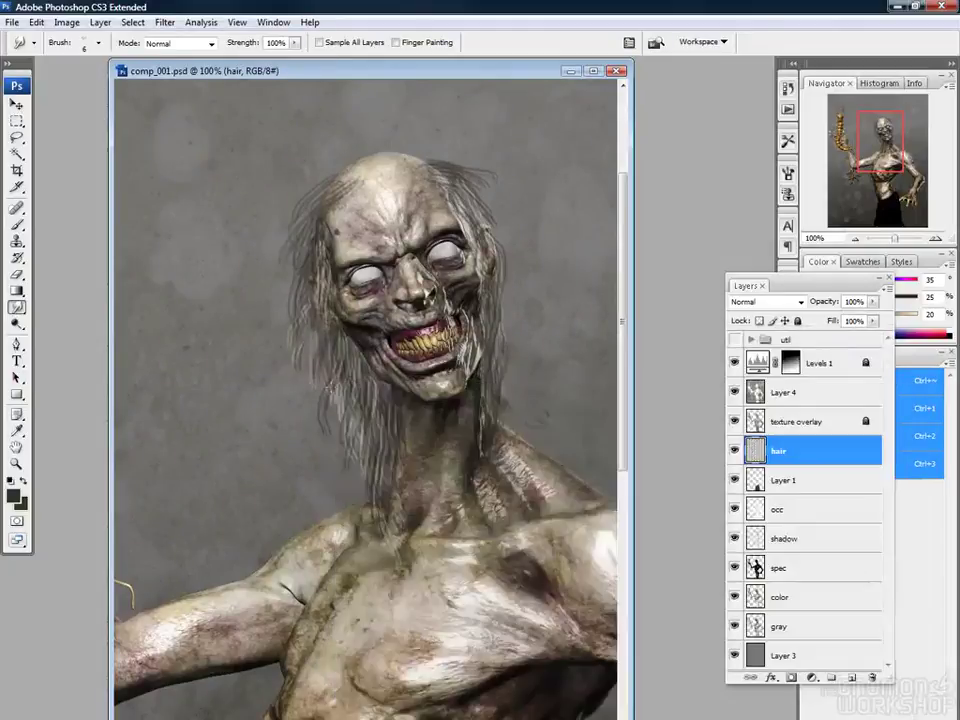
mouse_move(306, 373)
left_mouse_down()
mouse_move(313, 574)
mouse_move(435, 214)
mouse_move(583, 375)
mouse_move(403, 525)
mouse_move(375, 290)
left_mouse_up()
Add a new layer above the hair layer and paint dark, thick strands around both sides of the head
key("b")
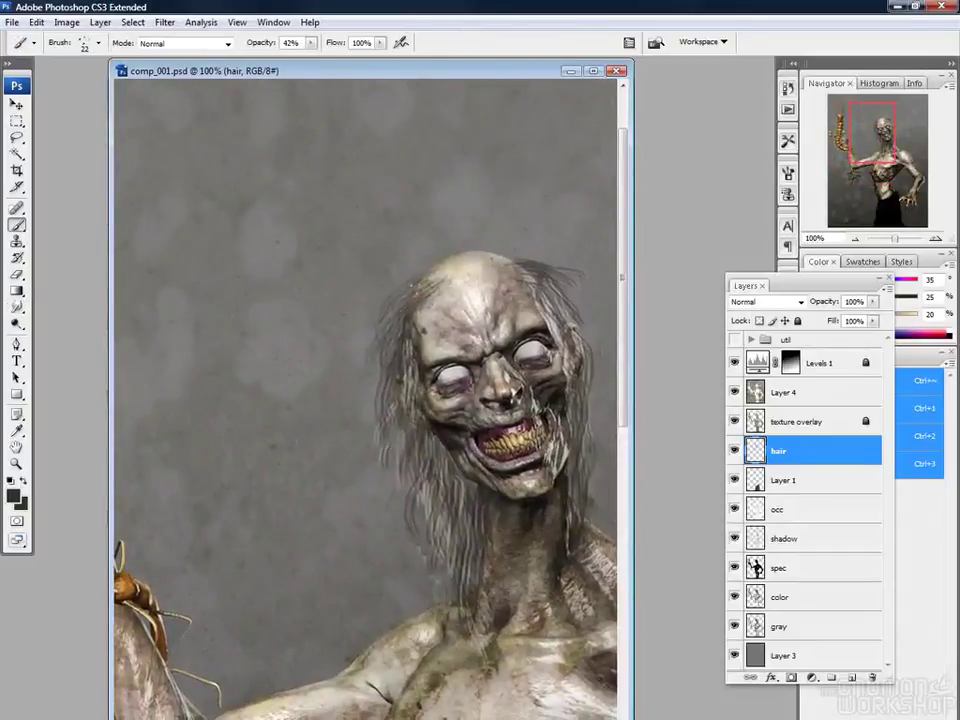
key("ctrl+shift+alt+n")
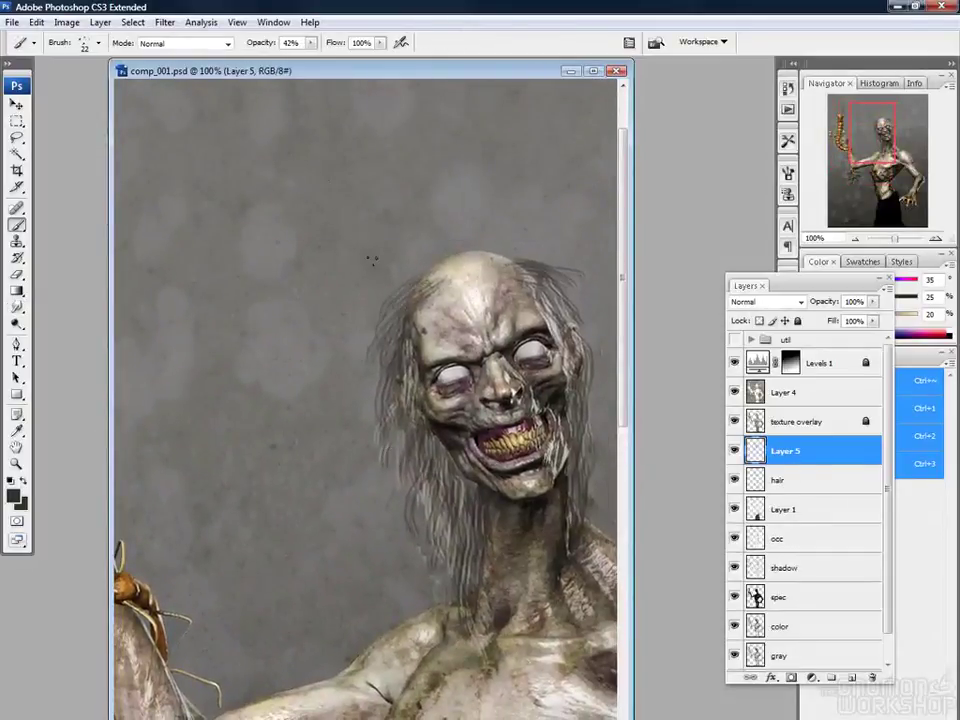
left_click_drag(404, 285, 323, 385)
left_click_drag(378, 345, 334, 410)
left_click_drag(368, 375, 342, 432)
left_click_drag(372, 410, 389, 490)
left_click_drag(380, 350, 338, 412)
left_click_drag(389, 316, 363, 345)
mouse_move(411, 289)
left_mouse_down()
mouse_move(368, 376)
mouse_move(360, 441)
left_mouse_up()
left_click_drag(385, 457, 404, 560)
left_click_drag(246, 323, 138, 330)
mouse_move(449, 277)
left_mouse_down()
mouse_move(503, 298)
mouse_move(484, 317)
left_mouse_up()
left_click_drag(446, 278, 484, 363)
left_click_drag(478, 382, 497, 434)
left_click_drag(301, 413, 313, 463)
Sample a light gray tone and paint lighter strands over the thick hair beside the face
left_click(306, 396, "alt")
left_click_drag(299, 350, 282, 433)
left_click_drag(286, 327, 273, 373)
left_click_drag(305, 312, 272, 434)
left_click_drag(313, 335, 290, 430)
left_click_drag(275, 334, 247, 407)
Set the brush to 33 px and paint light hair across the temple, crown and far side of the head
right_click(328, 297)
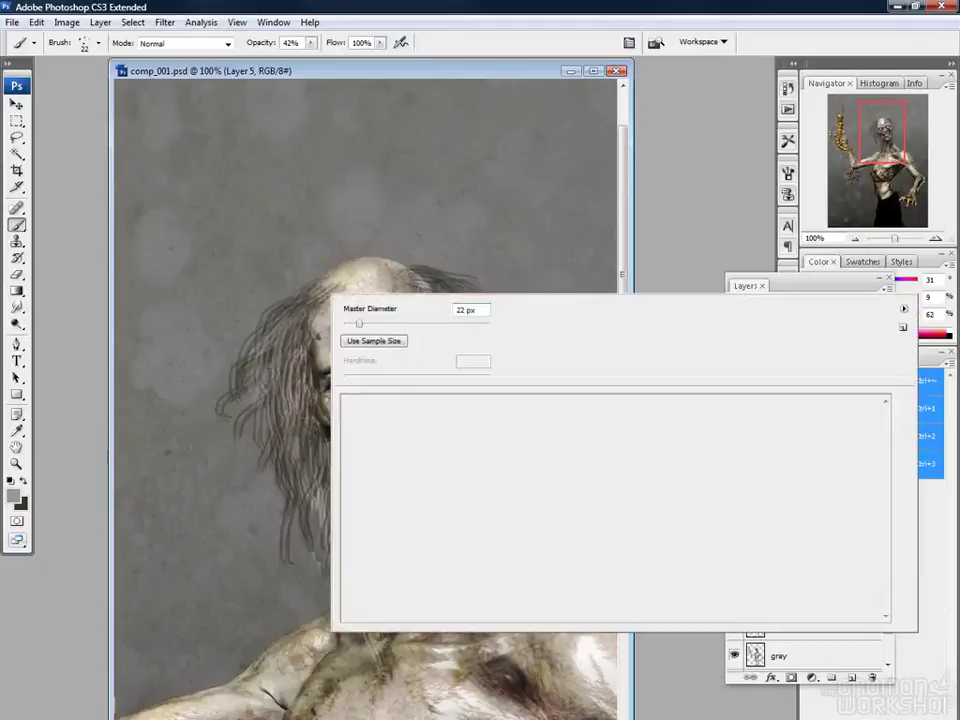
type("33")
key("Return")
mouse_move(320, 277)
left_mouse_down()
mouse_move(262, 330)
mouse_move(270, 306)
left_mouse_up()
left_click_drag(330, 294, 287, 341)
mouse_move(358, 261)
left_mouse_down()
mouse_move(404, 250)
mouse_move(459, 267)
mouse_move(484, 312)
mouse_move(490, 366)
left_mouse_up()
mouse_move(480, 336)
left_mouse_down()
mouse_move(484, 500)
mouse_move(581, 341)
left_mouse_up()
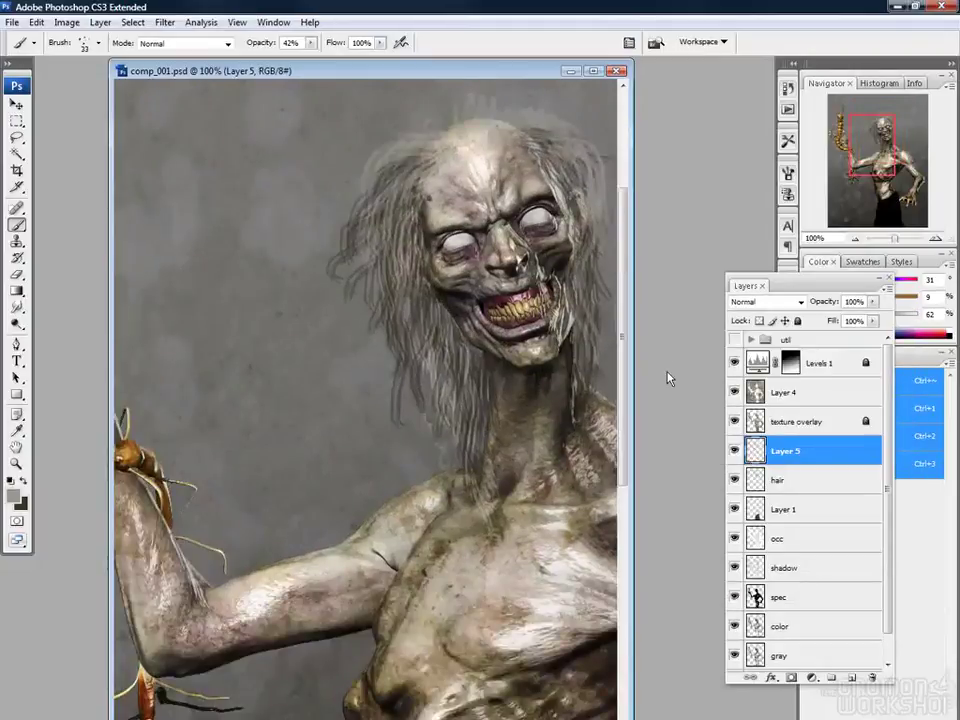
Clear all the painted strands from Layer 5 and merge it down into the hair layer
key("ctrl+a")
key("Delete")
left_click_drag(543, 224, 438, 344)
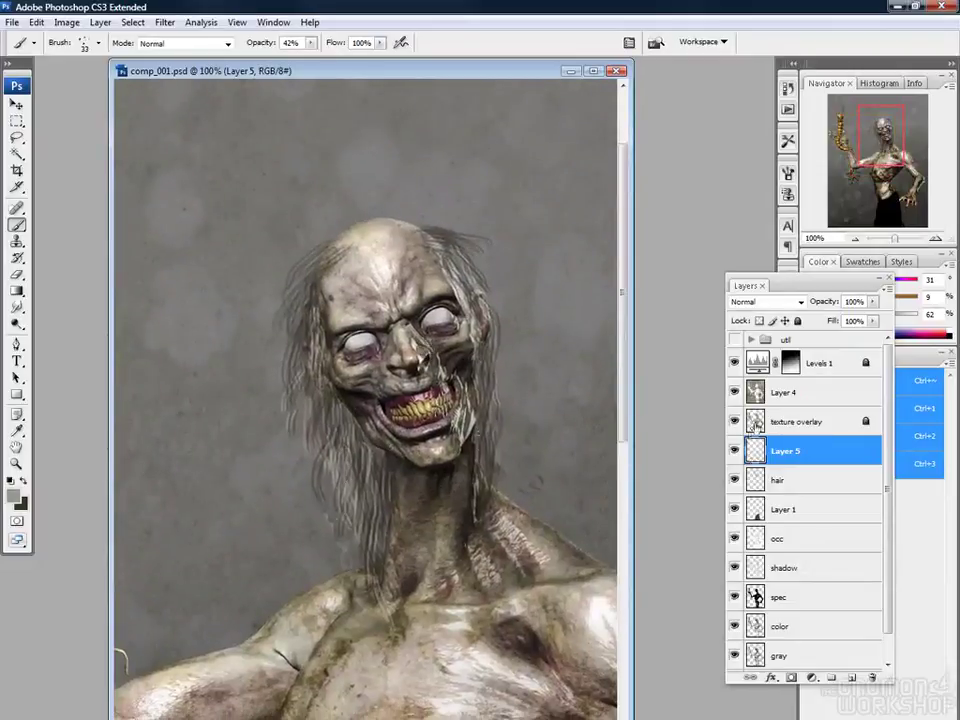
key("ctrl+e")
key("a")
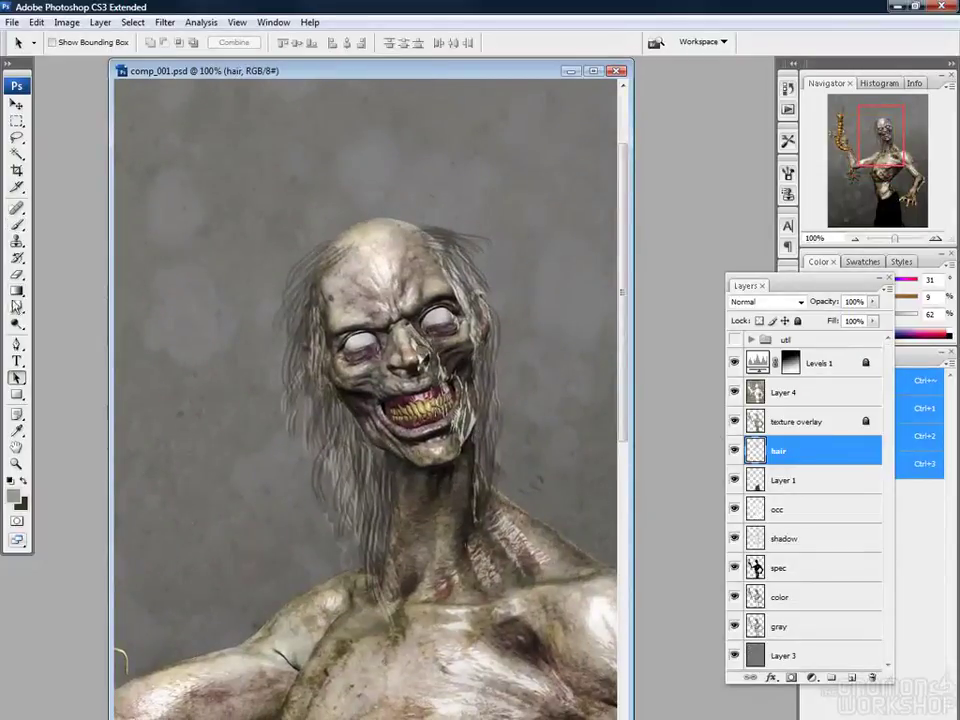
left_click(17, 307)
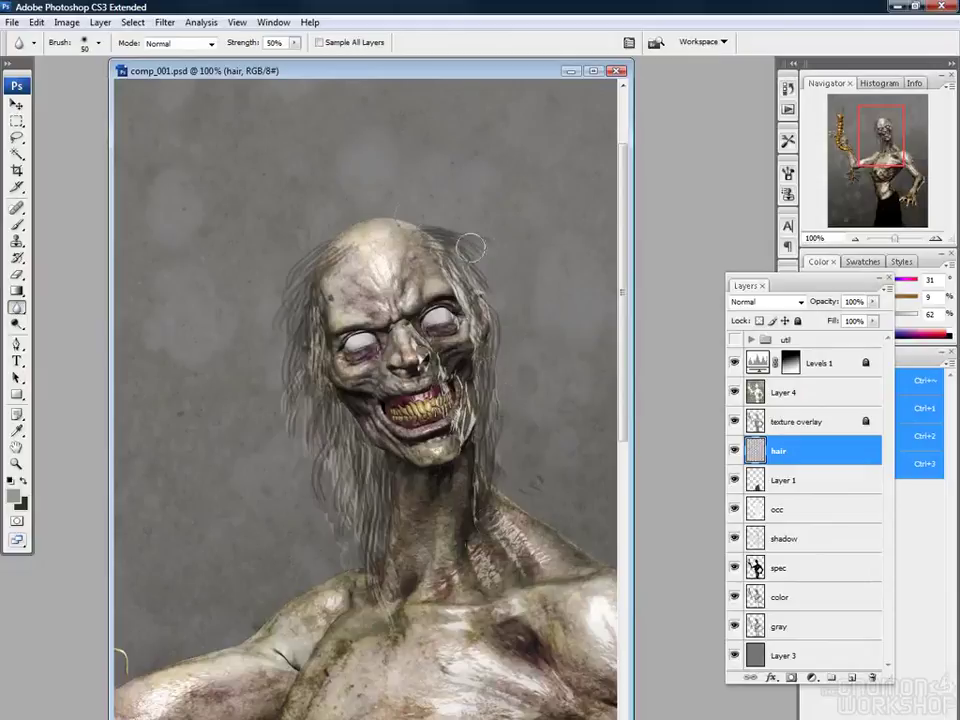
key("b")
Set the brush to 15 px and paint fine light strands beside the temple and cheek
right_click(370, 258)
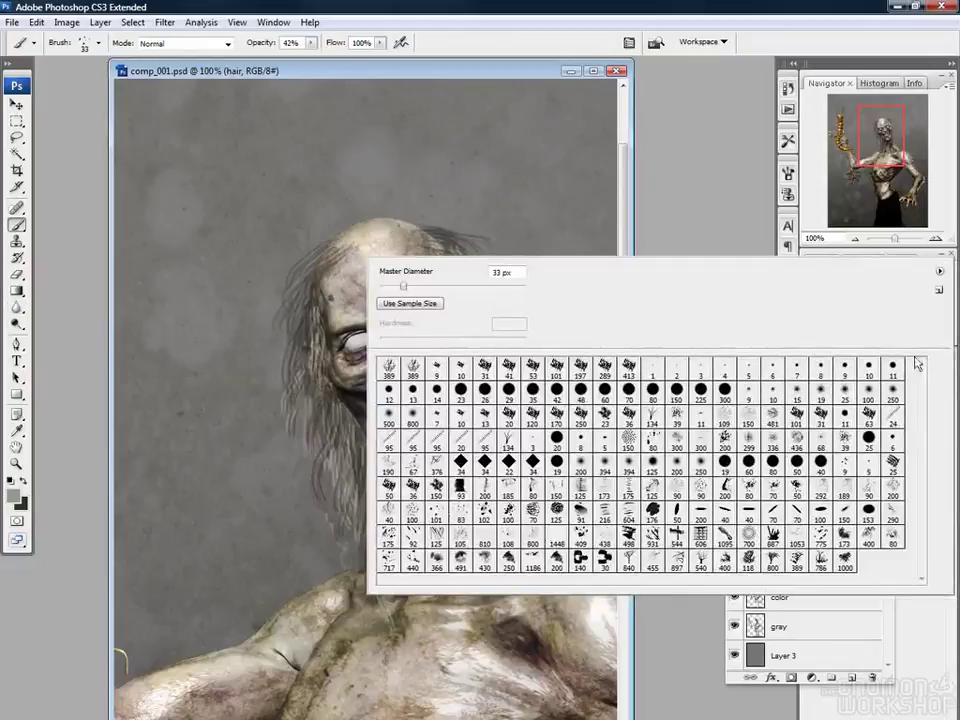
left_click(311, 455)
right_click(344, 424)
left_click_drag(379, 452, 361, 452)
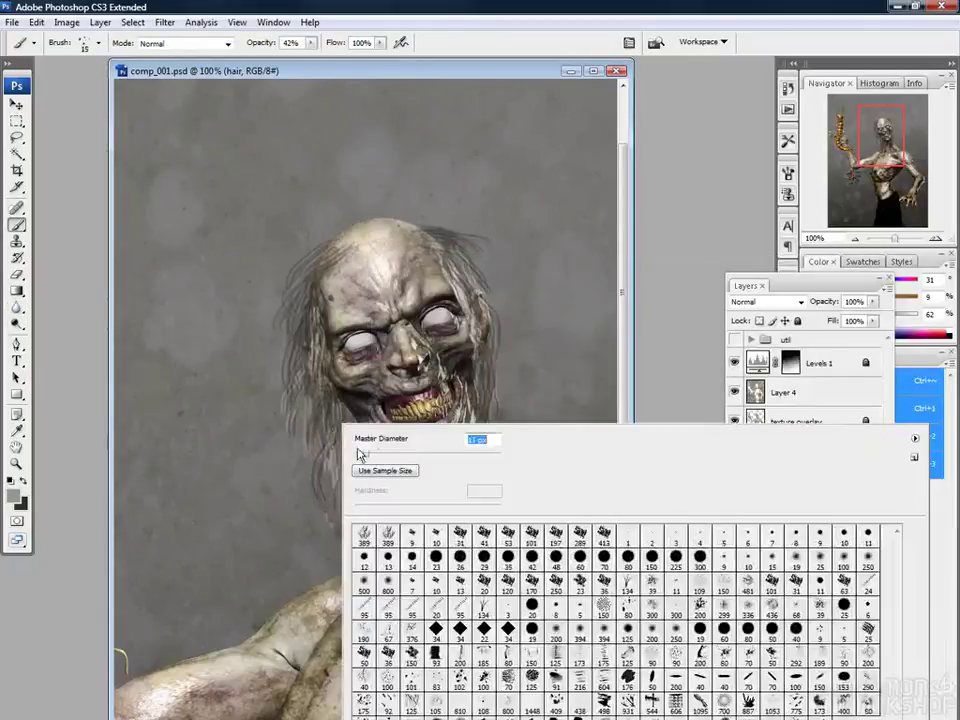
left_click(328, 482)
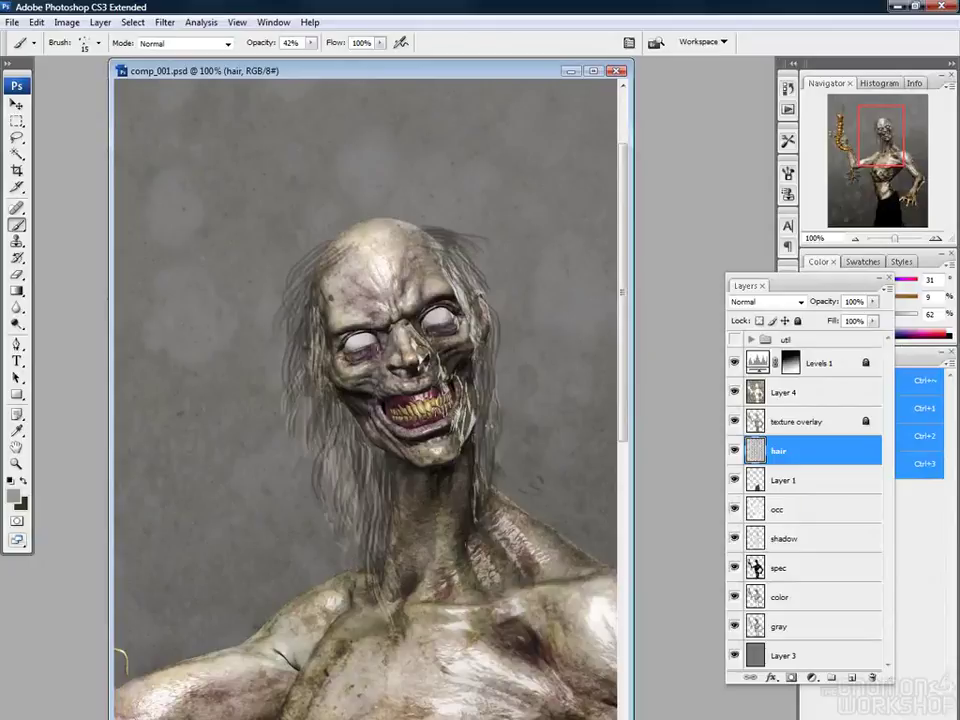
mouse_move(318, 313)
left_mouse_down()
mouse_move(295, 344)
mouse_move(309, 382)
left_mouse_up()
Sample dark, gray and pale tones in turn and paint fine strands sweeping outward from the temple
left_click(357, 453, "alt")
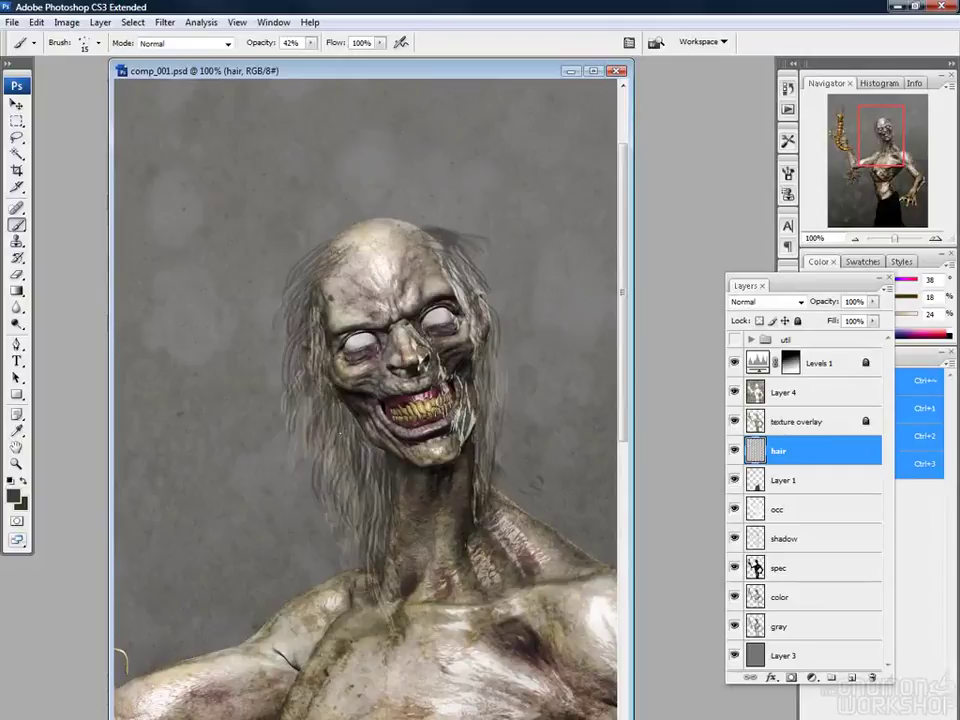
left_click_drag(320, 253, 282, 284)
left_click(315, 268, "alt")
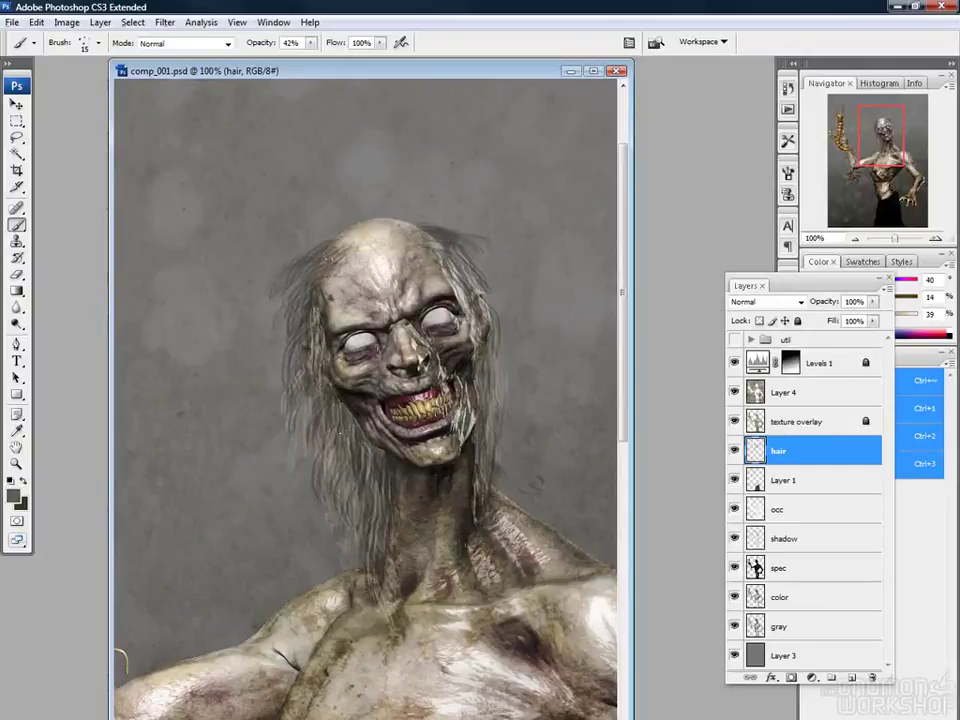
left_click(365, 236, "alt")
left_click_drag(333, 243, 303, 260)
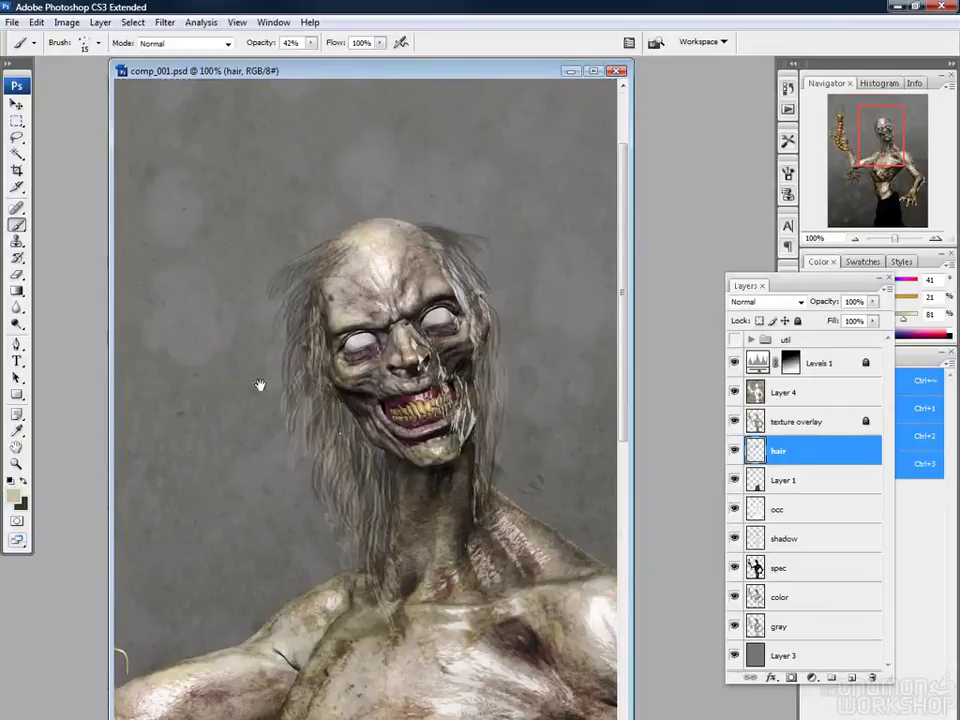
Lighten the hair with the Dodge tool using an 82 px brush, Highlights range and 19% exposure
scroll(259, 386, "up", 3)
key("o")
right_click(372, 262)
left_click_drag(371, 262, 362, 262)
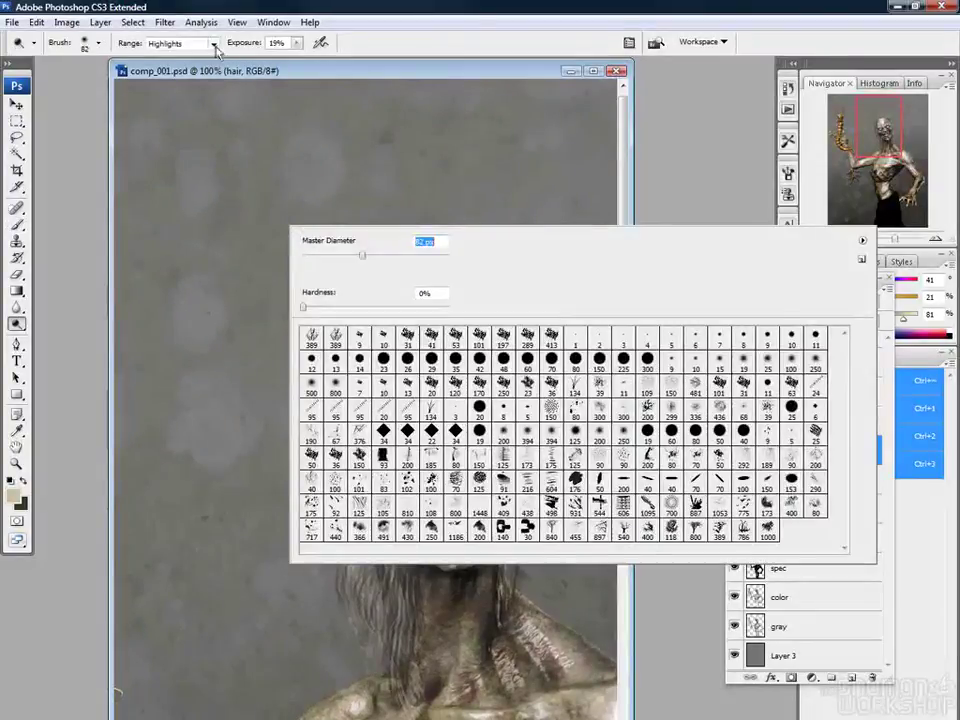
left_click(214, 46)
left_click(360, 37)
left_click_drag(319, 376, 311, 500)
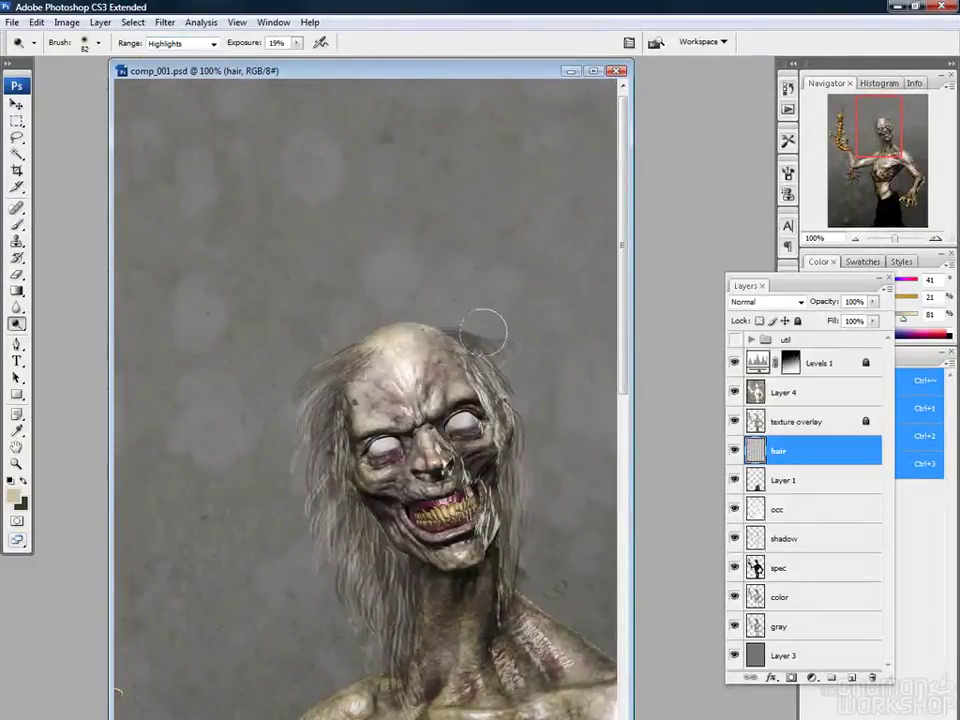
scroll(298, 446, "down", 4)
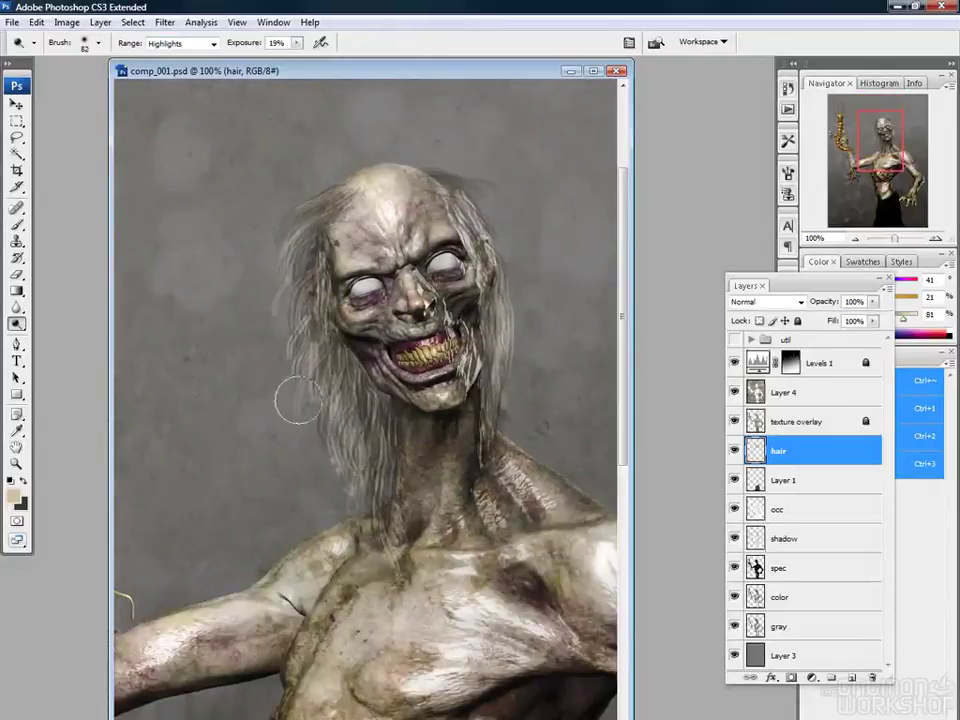
Sample a dark tone from the image and paint fine dark strands through the lightened hair beside the jaw
key("b")
left_click(255, 318, "alt")
left_click(484, 531, "alt")
left_click_drag(340, 381, 367, 507)
left_click_drag(304, 422, 288, 357)
Darken the background on Layer 3 with Levels by raising the black input level to 44
key("ctrl+0")
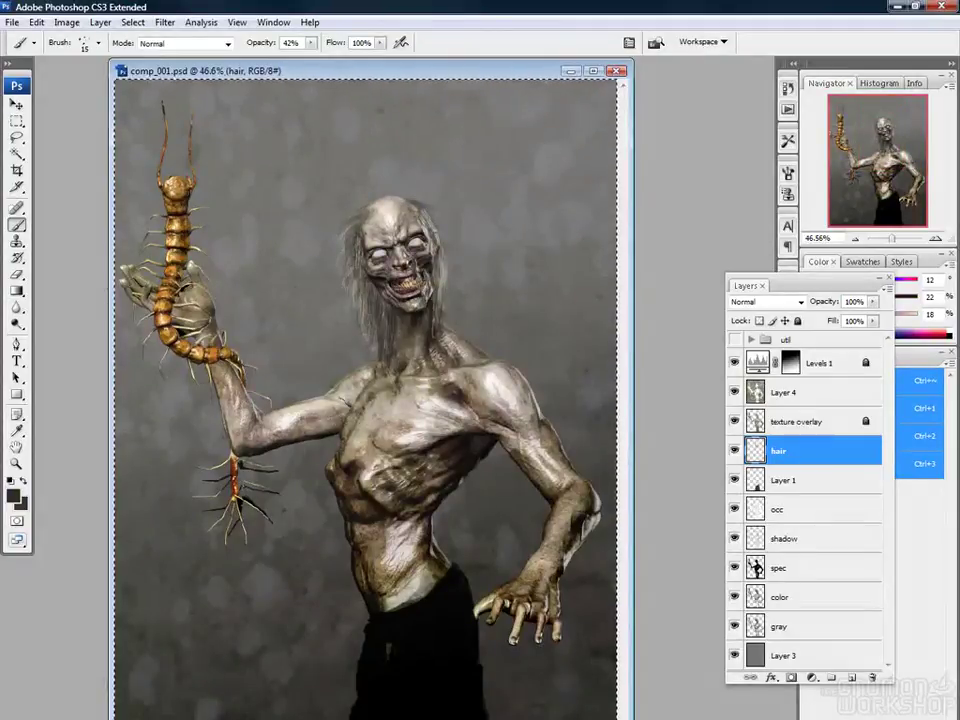
left_click(751, 655)
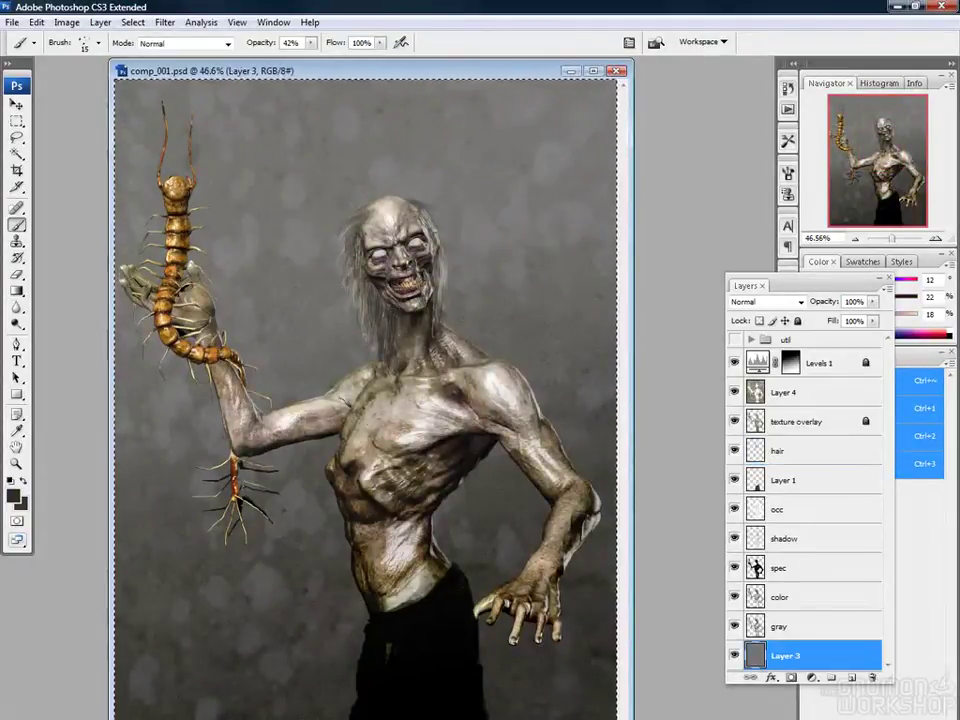
key("ctrl+l")
left_click_drag(568, 243, 601, 248)
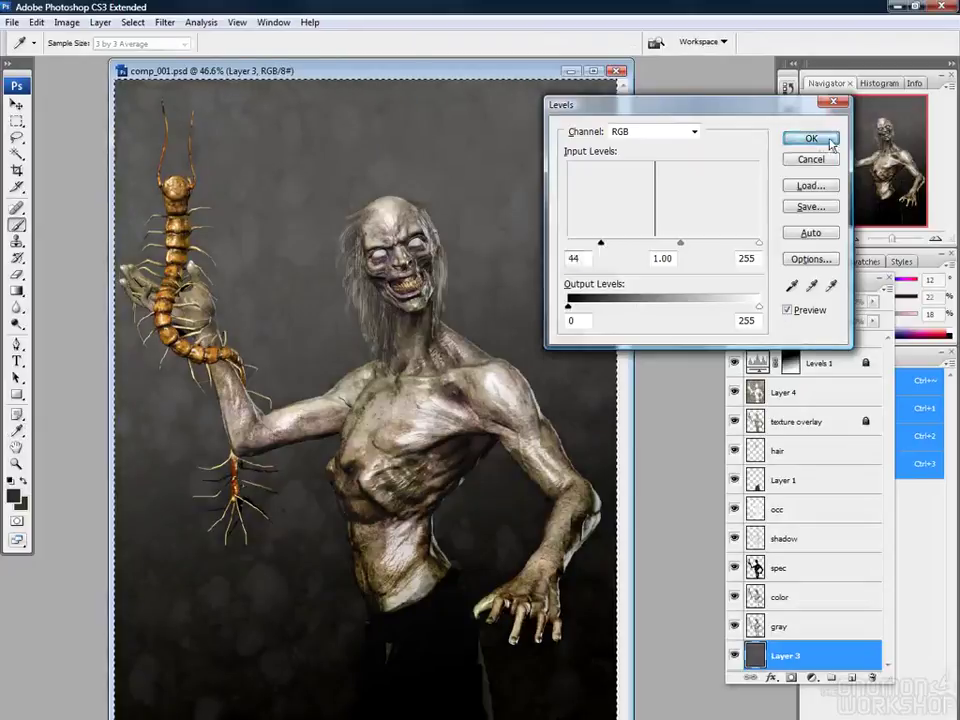
left_click(811, 138)
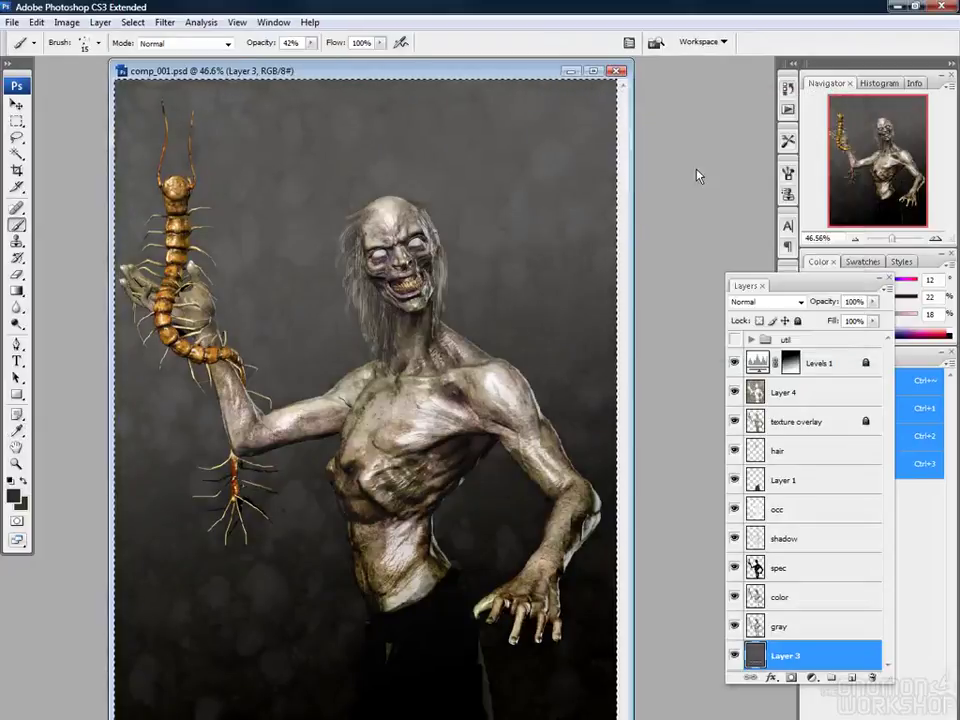
Rename Layer 1 to "skirt"
double_click(783, 480)
type("skirt")
key("Return")
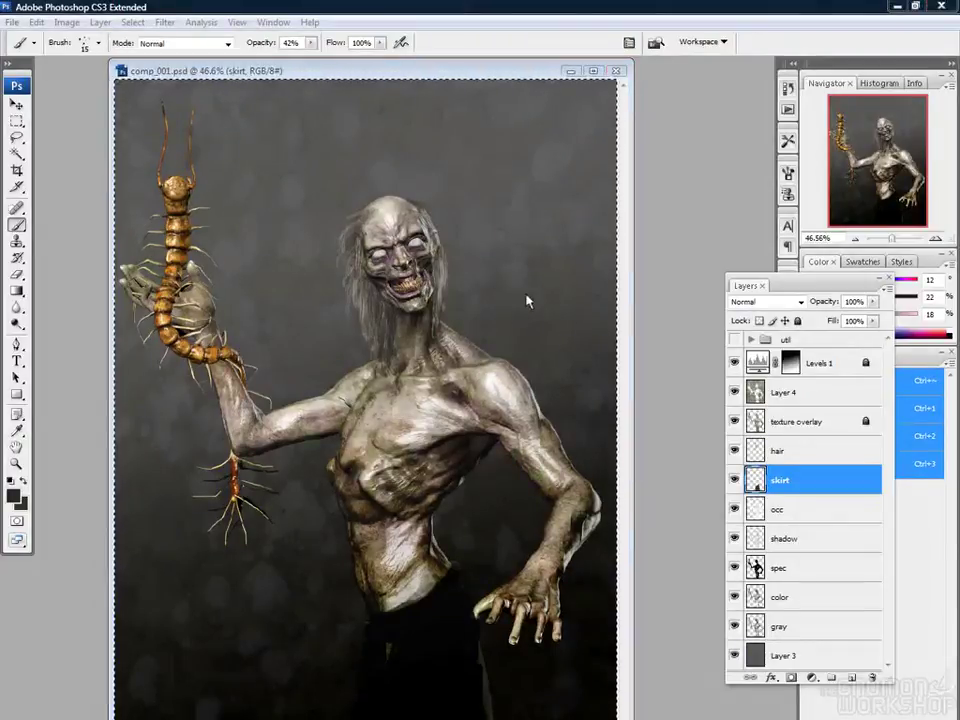
Save the composite as a new Photoshop version named comp_002 with layers and maximum compatibility kept on
key("ctrl+shift+s")
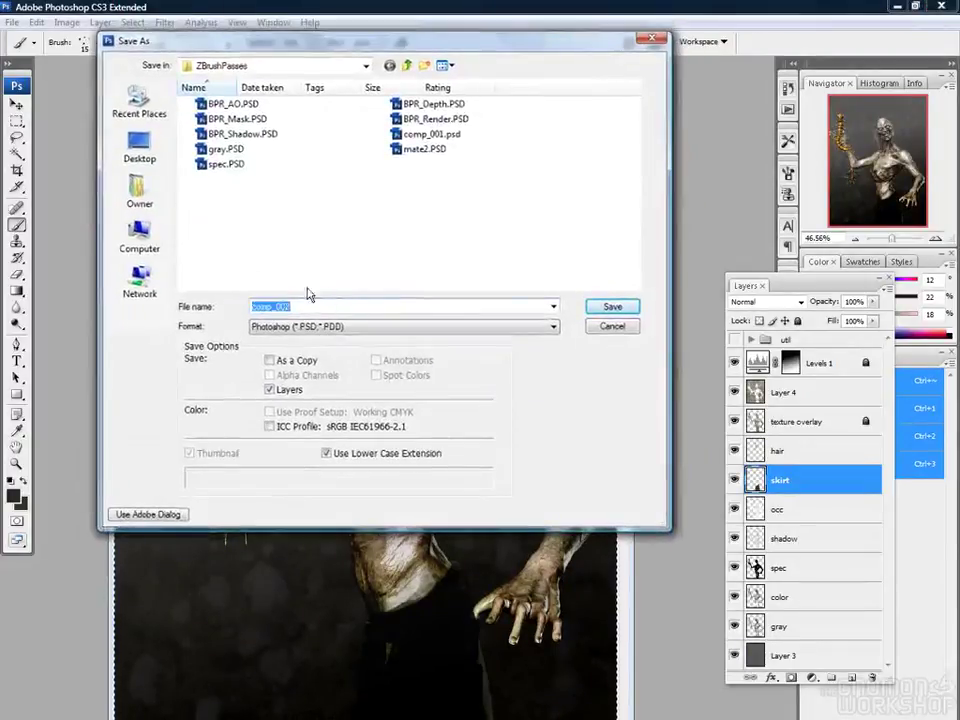
key("Return")
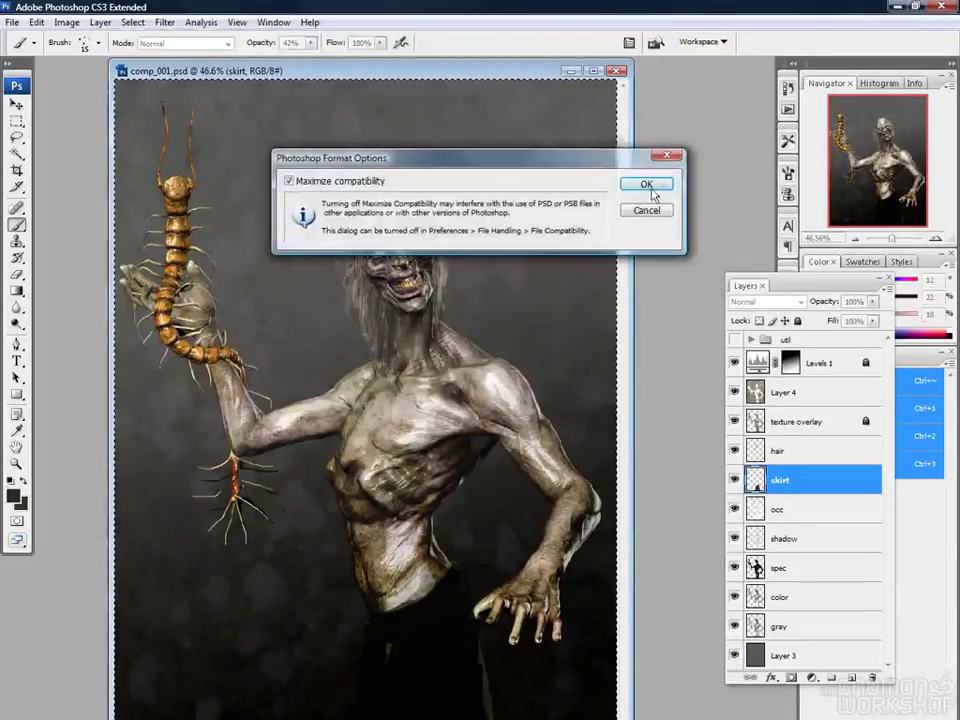
left_click(650, 188)
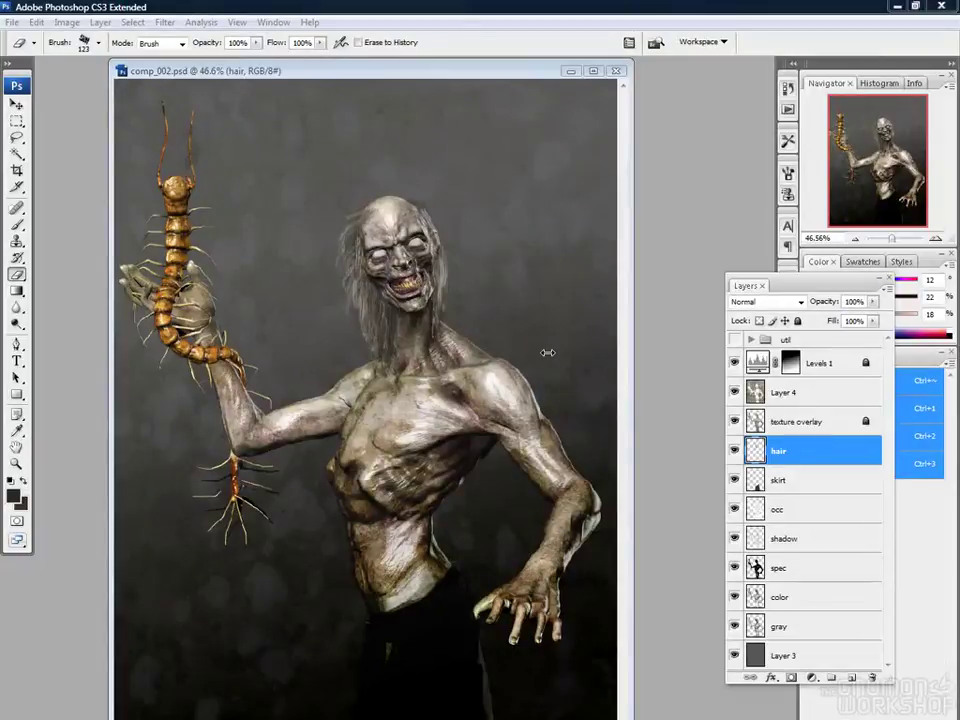
Thin the long strands hanging beside the face and neck on the hair layer with the 123 px Eraser
key("ctrl+plus")
key("ctrl+plus")
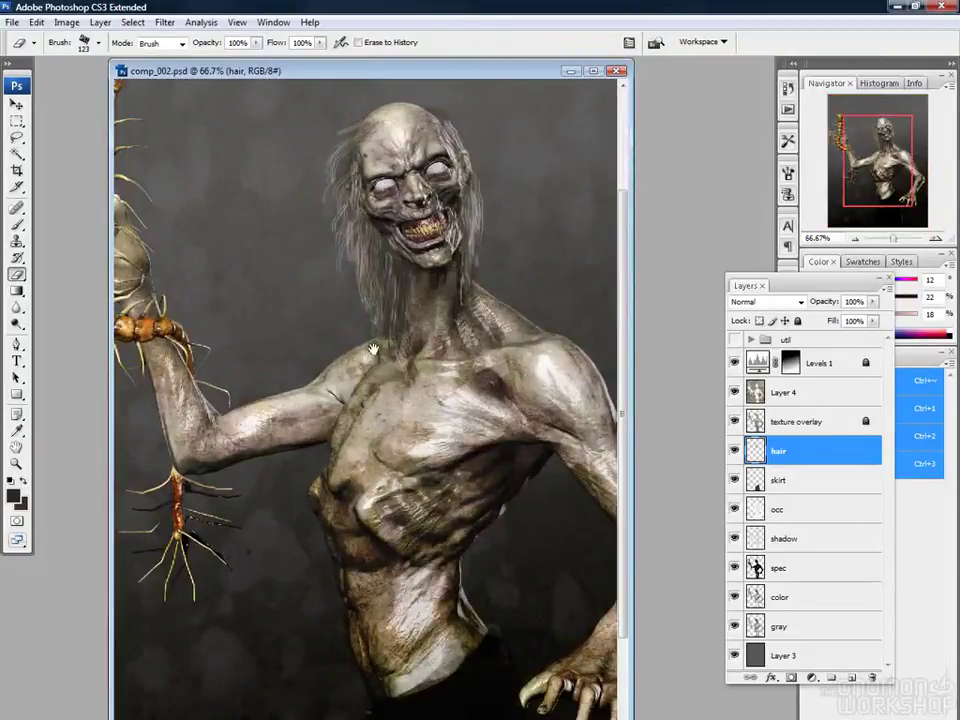
left_click_drag(372, 349, 372, 469)
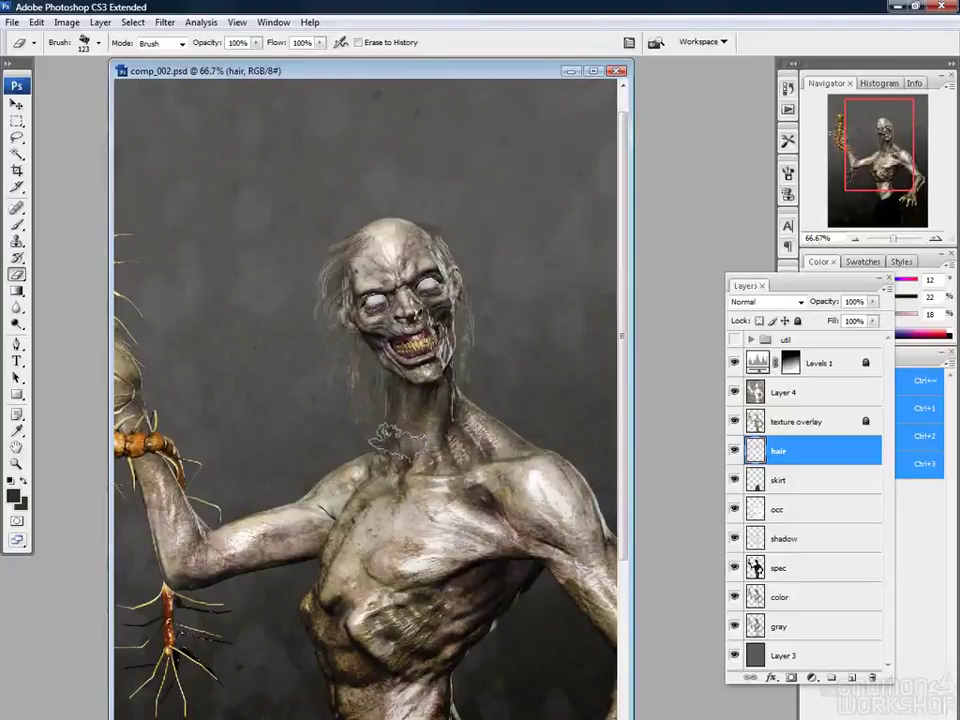
Sample a gray tone beside the head and paint fine wispy strands on the hair layer with the 15 px brush at 42% opacity
key("b")
left_click(363, 260, "alt")
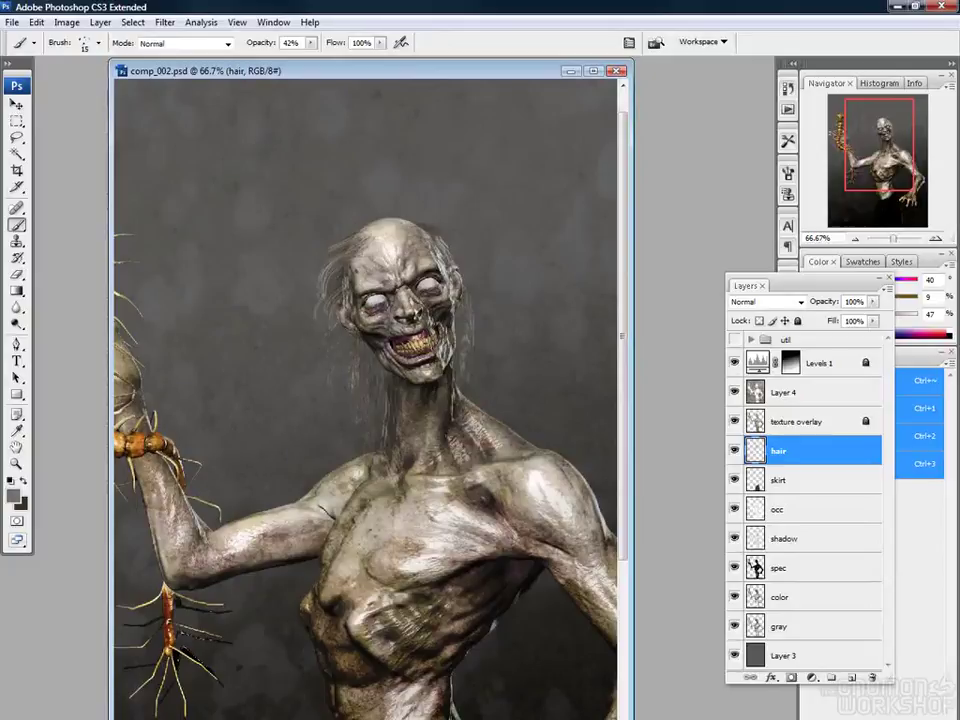
left_click(755, 451, "ctrl")
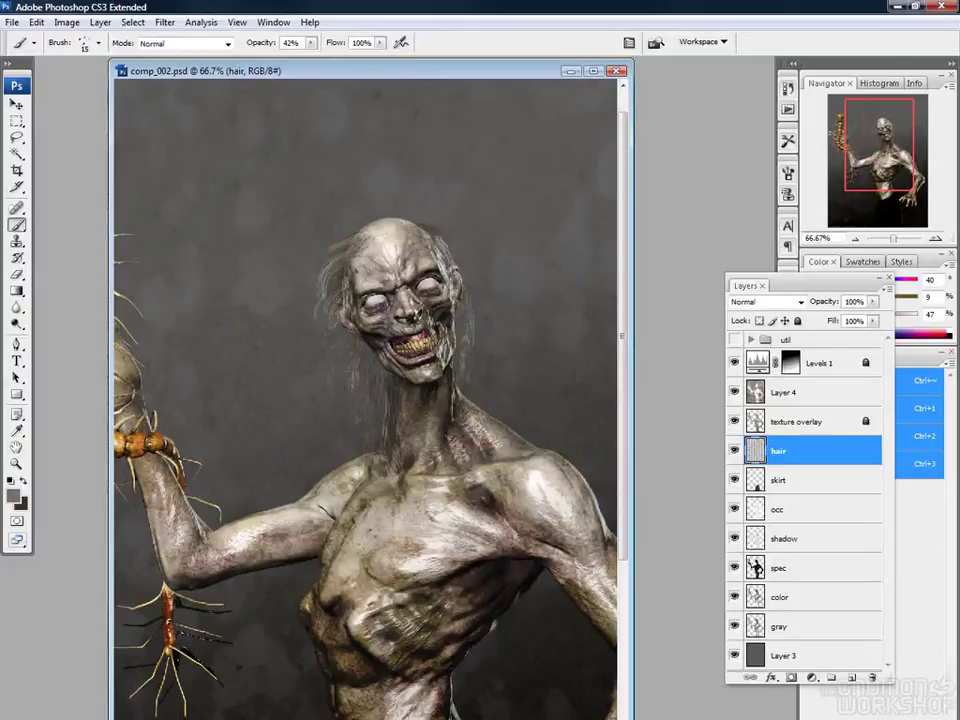
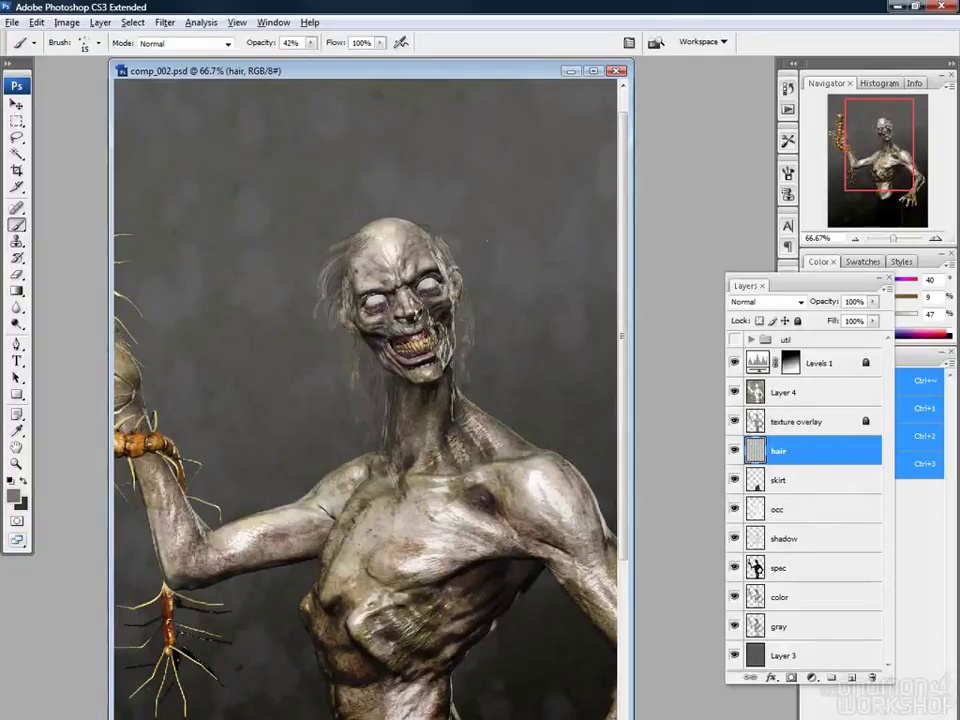
Trim the strands beside the jaw and neck with the Eraser, and brush fine wisps back in on the hair layer
key("e")
mouse_move(494, 358)
left_mouse_down()
mouse_move(502, 300)
mouse_move(490, 304)
mouse_move(488, 340)
left_mouse_up()
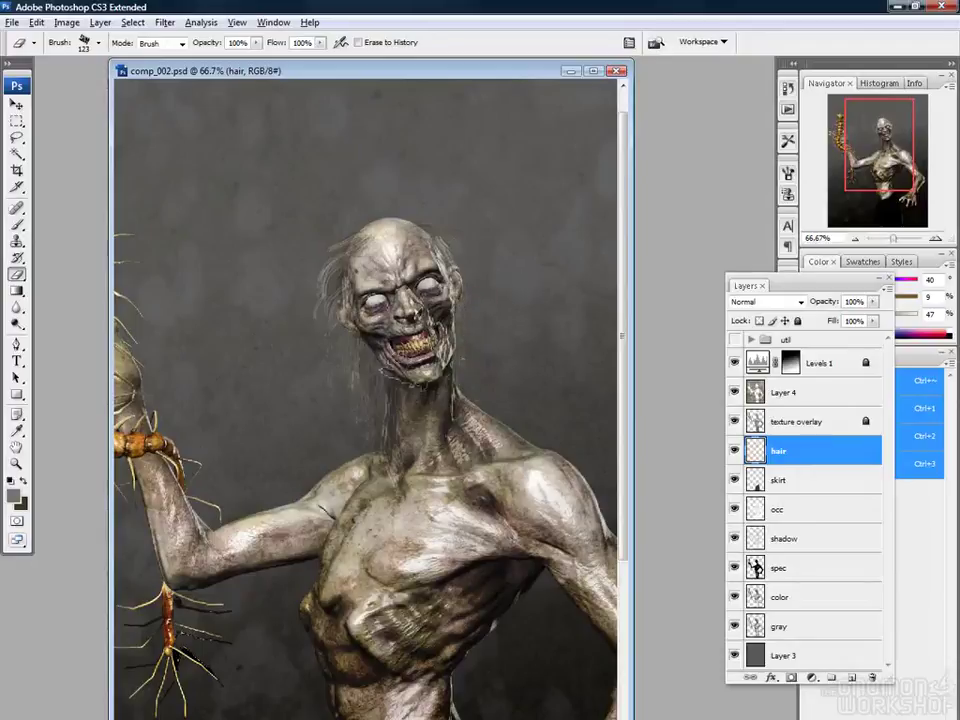
mouse_move(326, 364)
left_mouse_down()
mouse_move(384, 440)
mouse_move(384, 393)
left_mouse_up()
key("b")
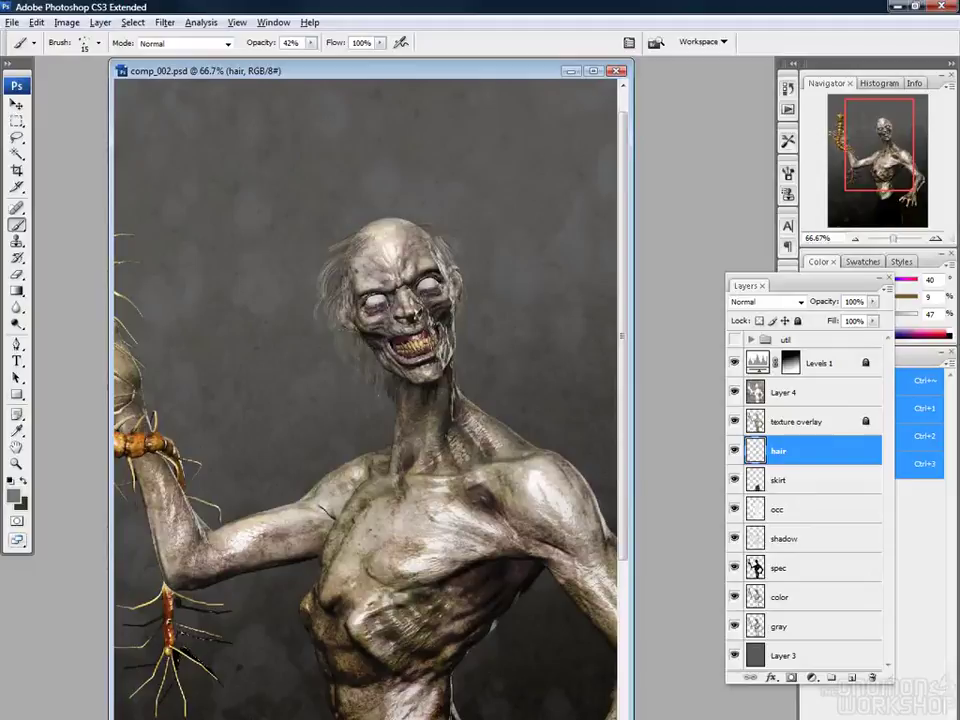
left_click(293, 241)
Select the centipede's blue area on the matte2 layer with the Magic Wand at tolerance 32, and hide the util group
left_click_drag(455, 522, 486, 537)
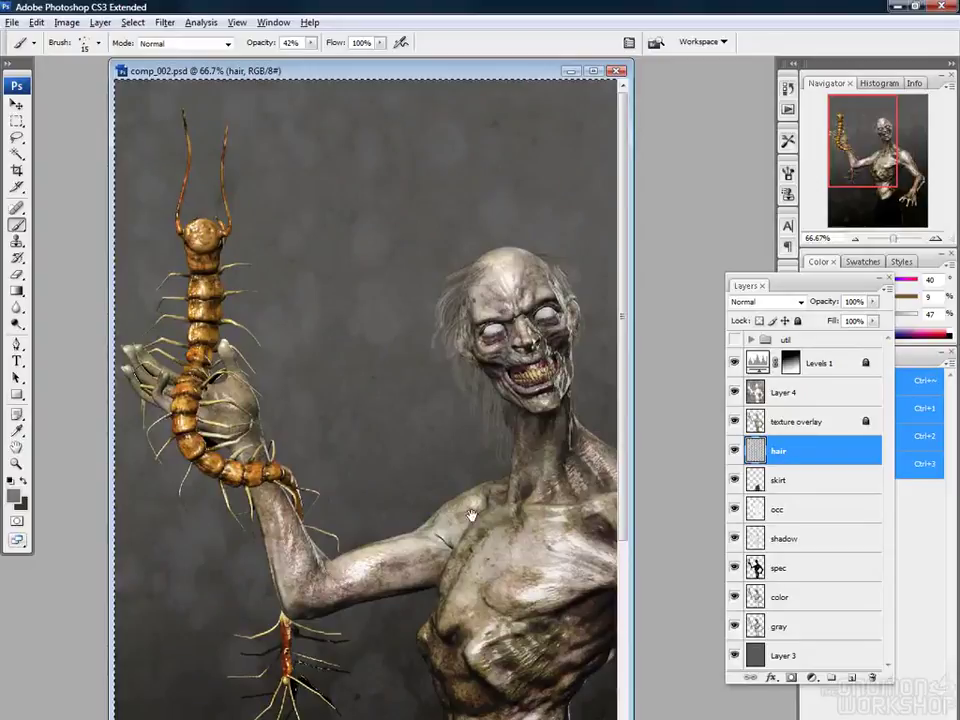
left_click(750, 342)
left_click(767, 365)
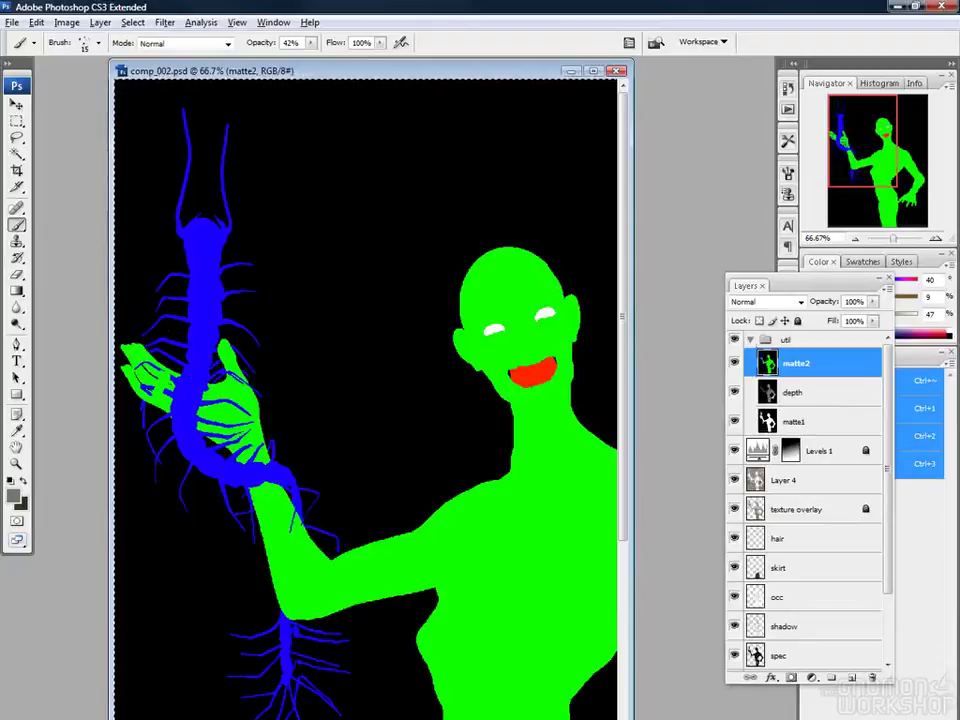
key("w")
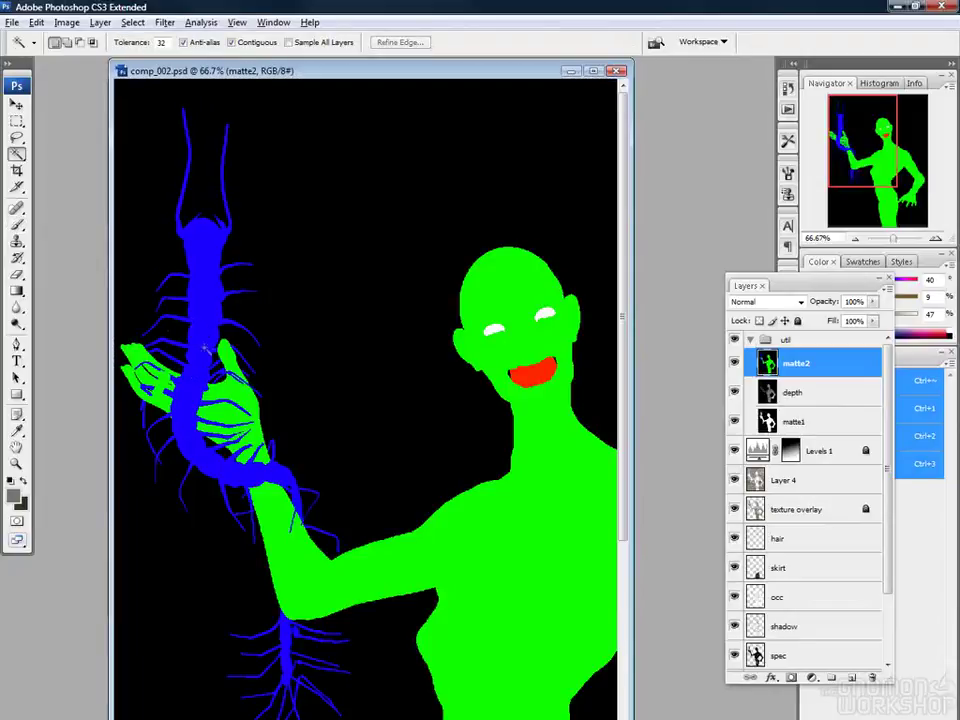
left_click(199, 272)
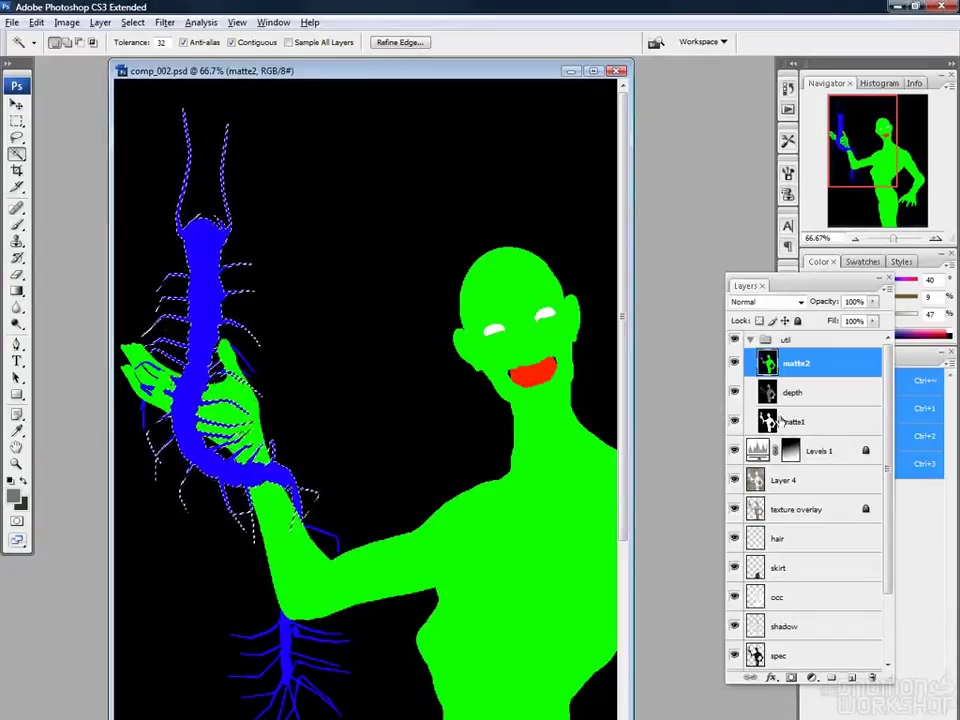
left_click(750, 340)
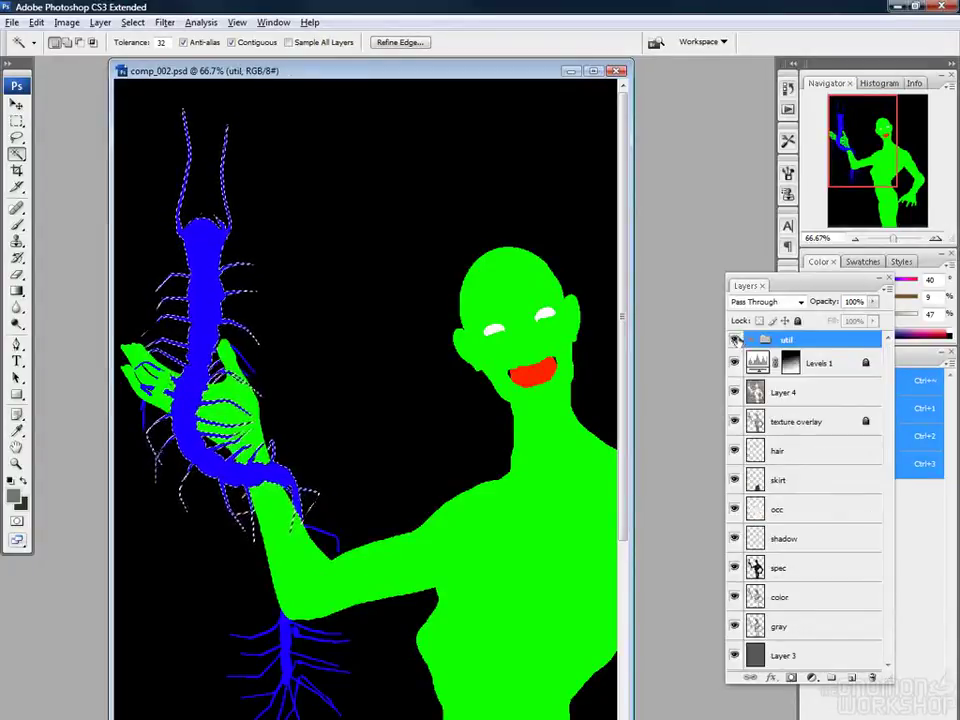
left_click(735, 340)
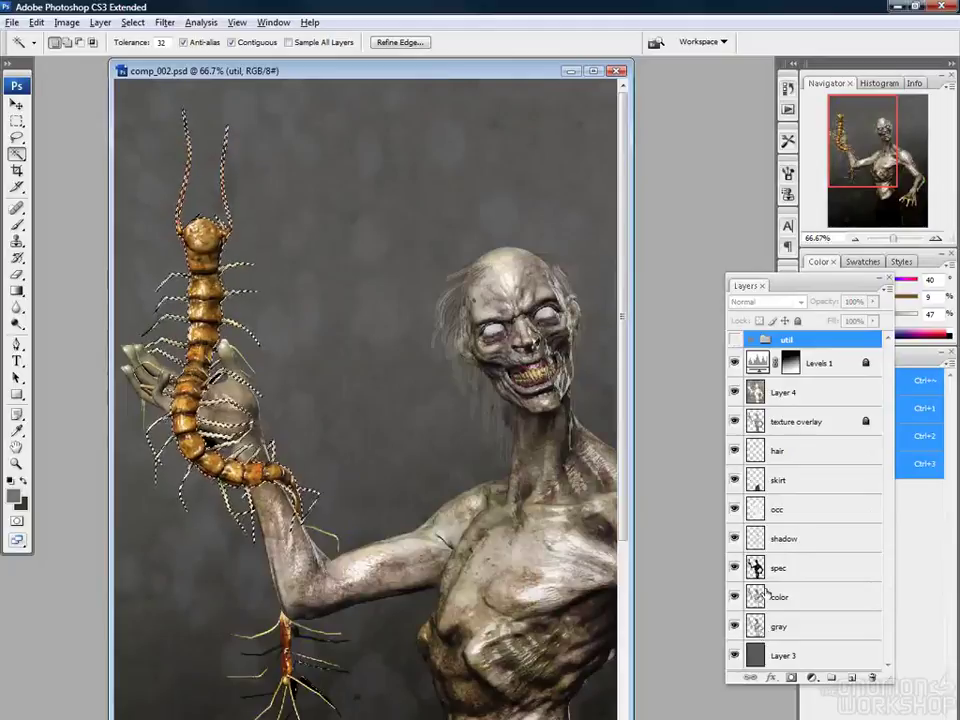
Copy the selected centipede from the gray layer onto its own layer and check that copy in isolation
left_click(758, 627)
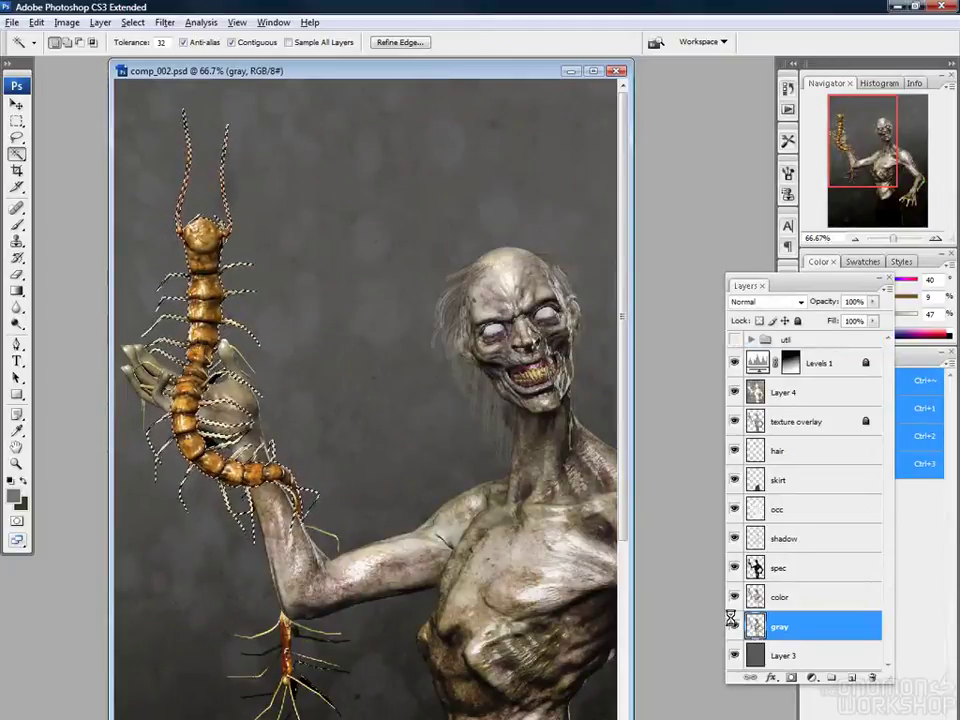
key("ctrl+j")
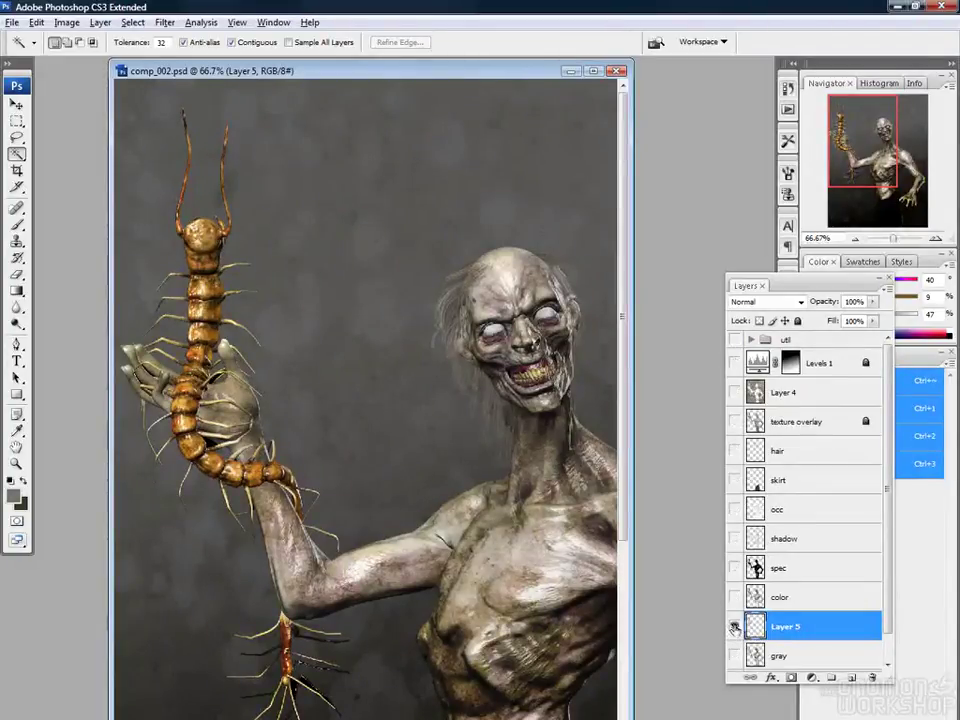
left_click(733, 627, "alt")
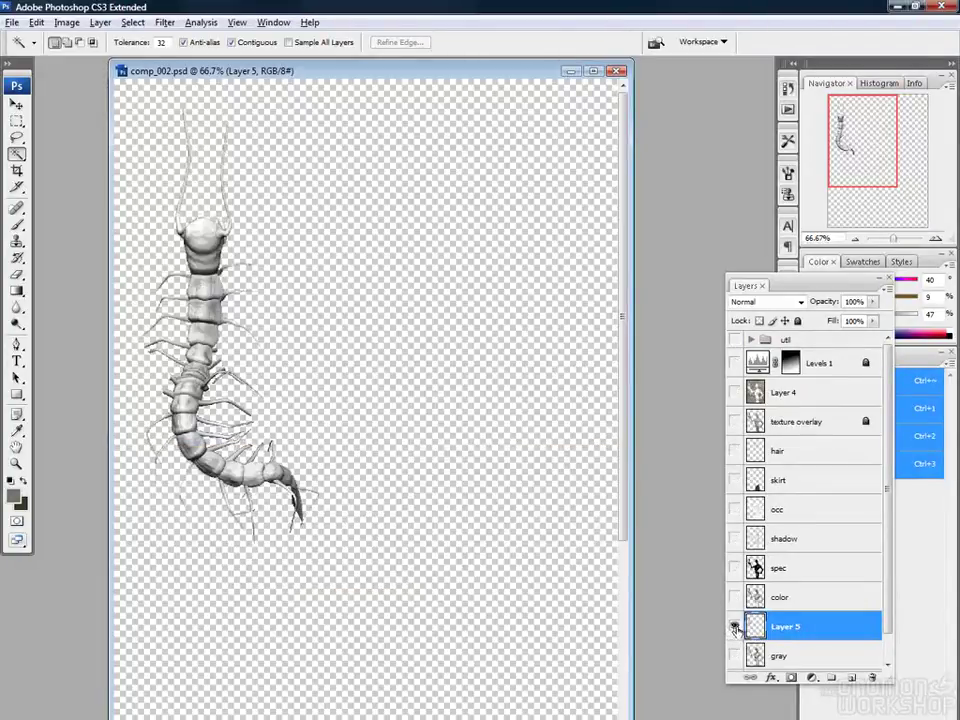
left_click(734, 627, "alt")
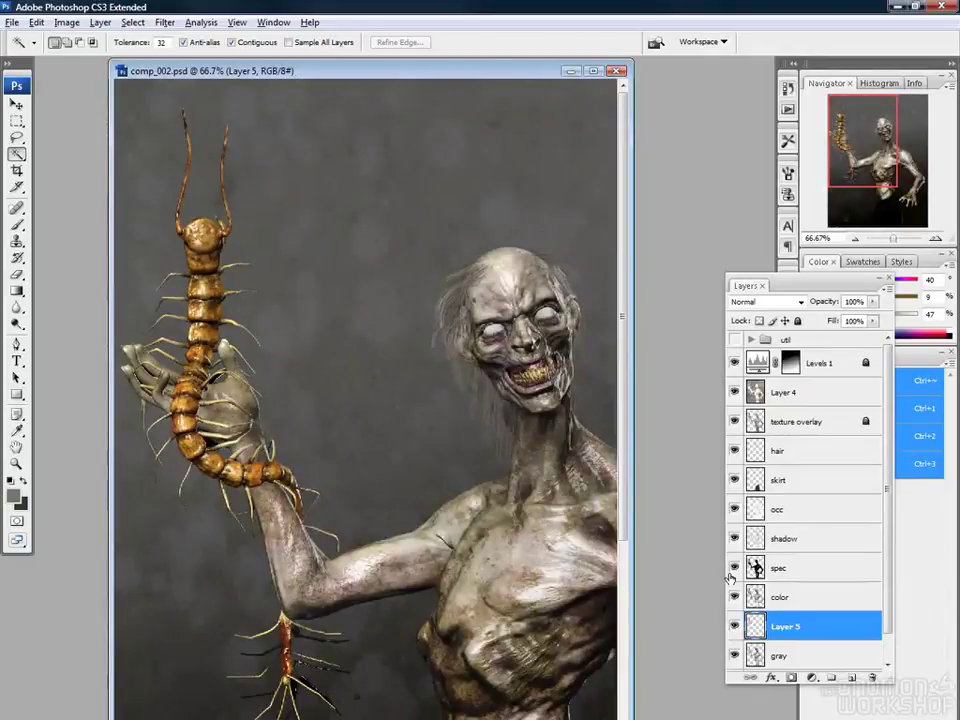
Try to offset the gray centipede copy on Layer 5 down and to the right to X 237.0 px, Y 509.5 px
key("ctrl+t")
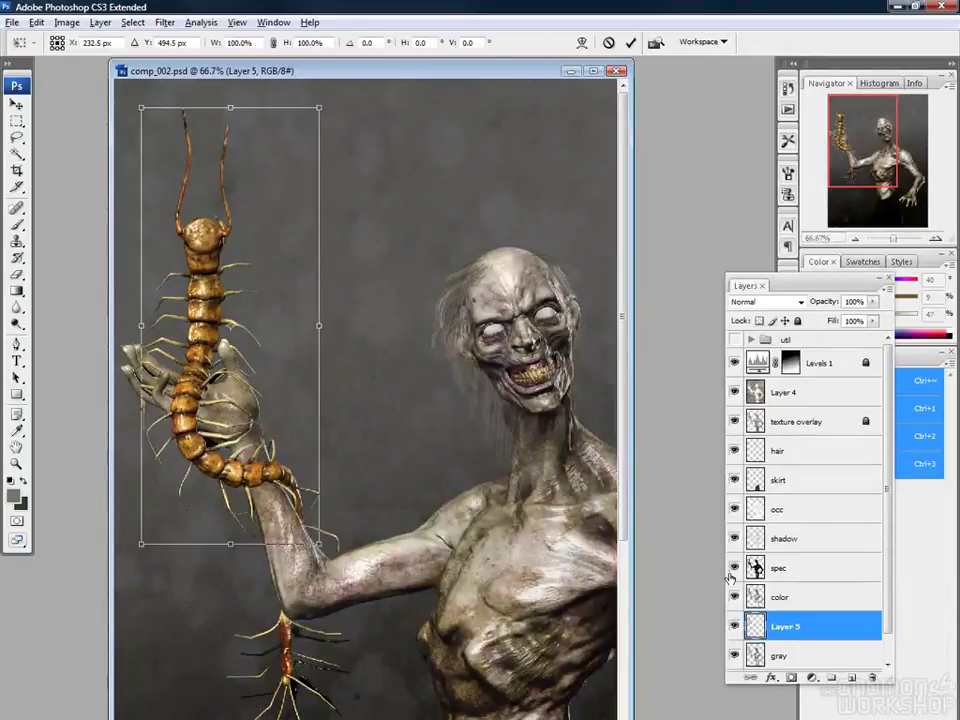
key("Down")
key("Down")
key("Down")
key("Down")
key("Down")
key("Down")
key("Down")
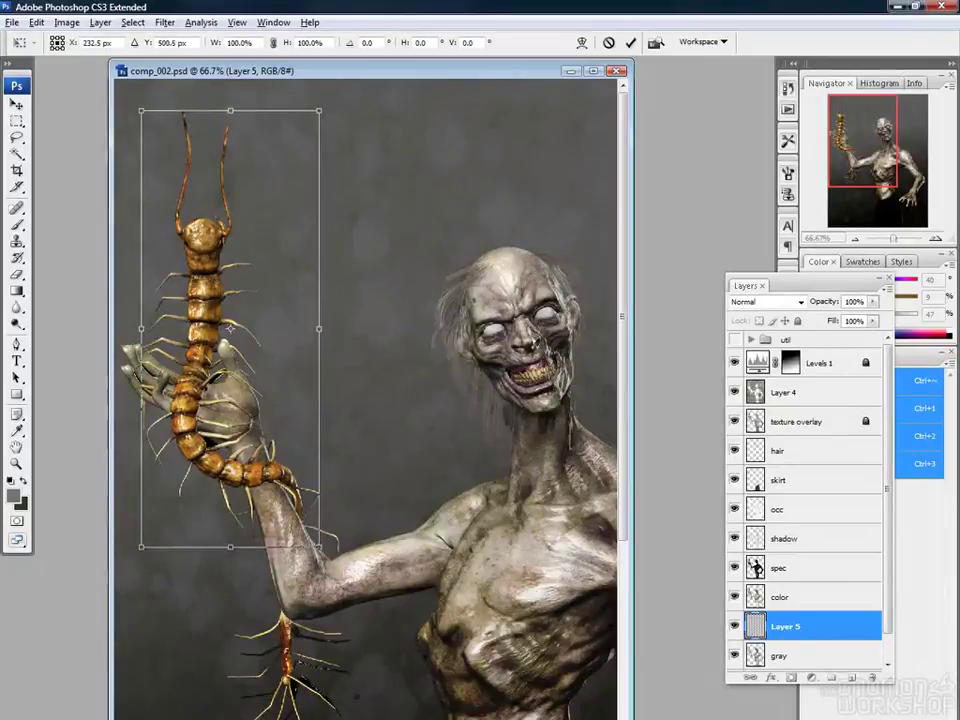
key("Right")
key("Right")
key("Right")
key("Down")
key("Down")
key("Down")
key("Down")
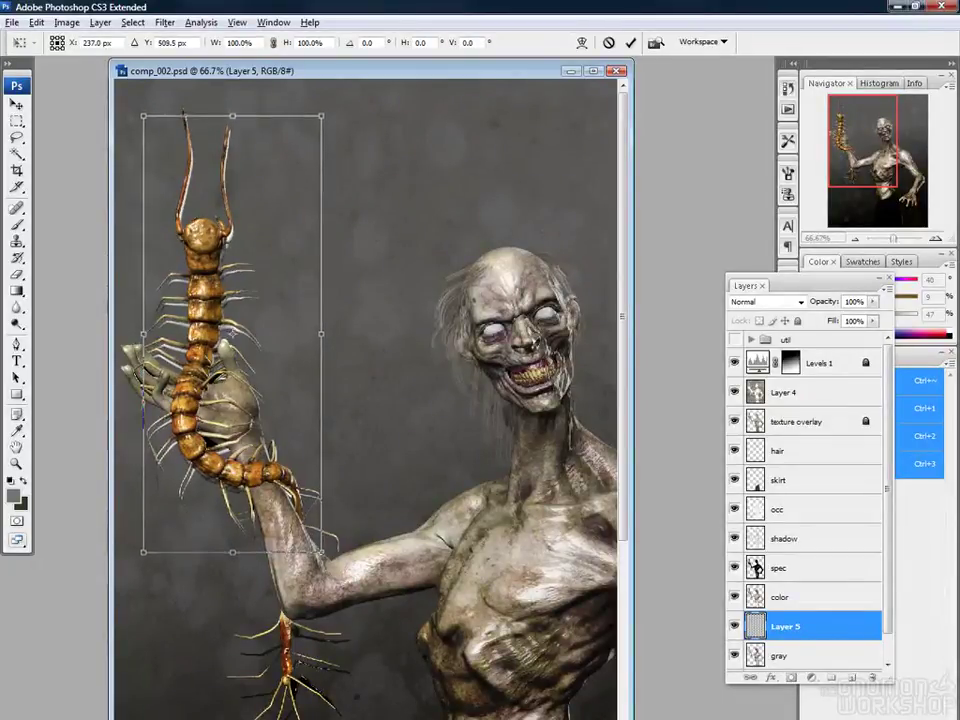
key("Return")
key("w")
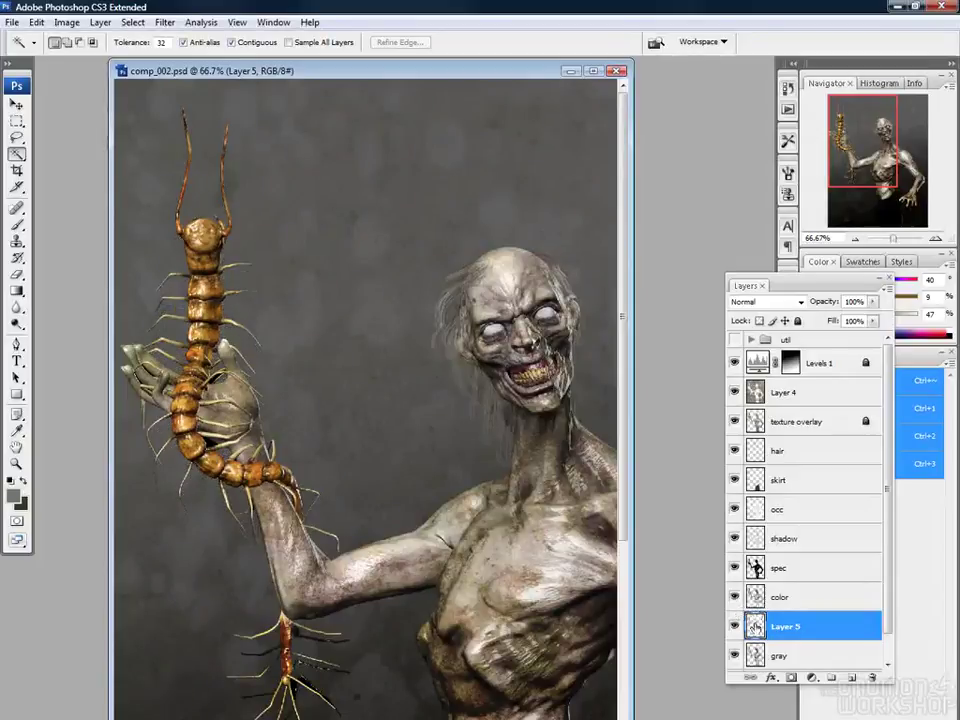
Copy the centipede from the color layer onto a new layer using Layer 5's outline, and move Layer 5 directly above color
left_click(780, 597)
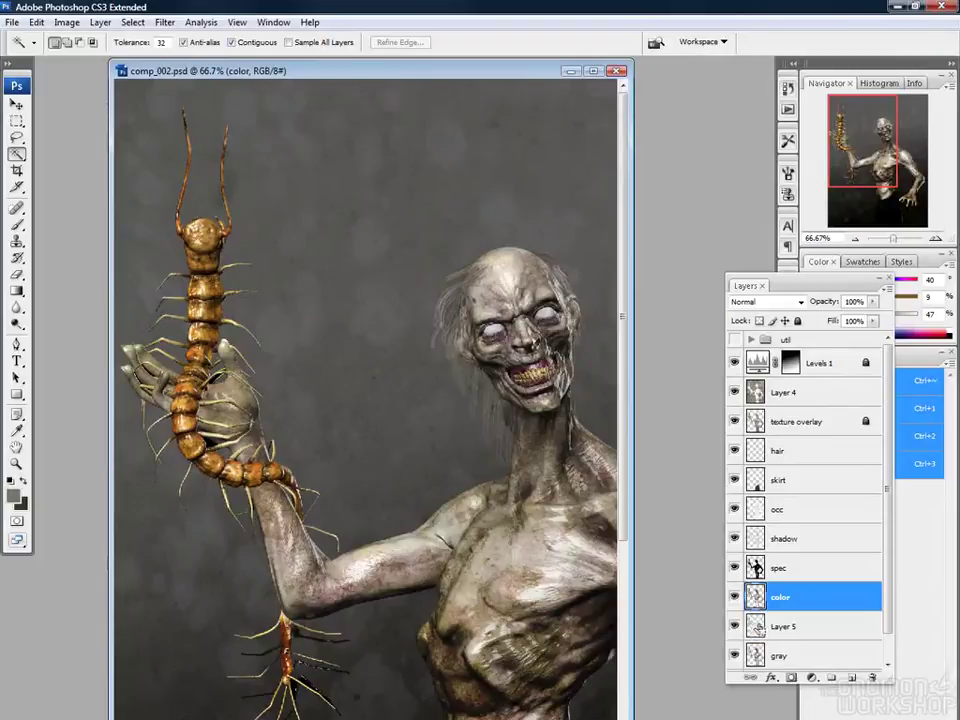
left_click(755, 597, "ctrl")
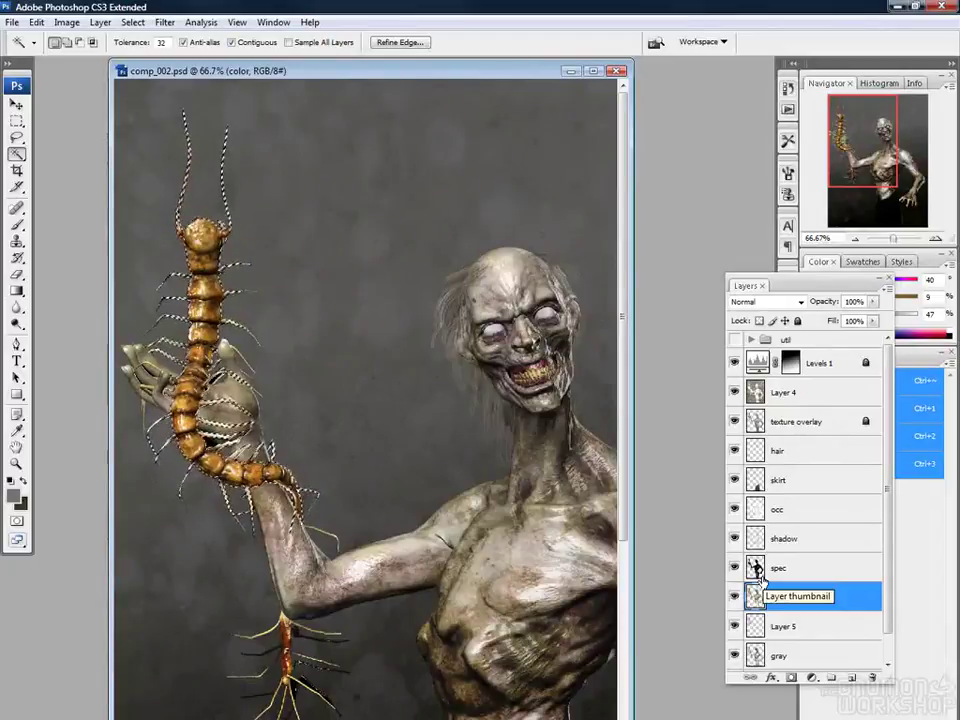
key("ctrl+j")
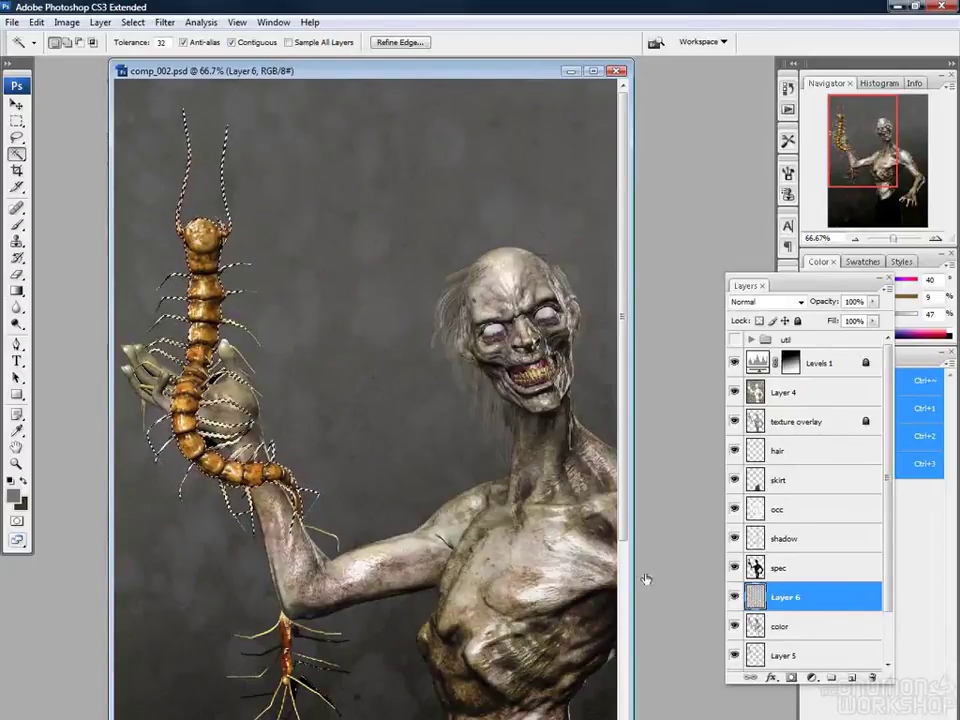
left_click_drag(779, 653, 770, 616)
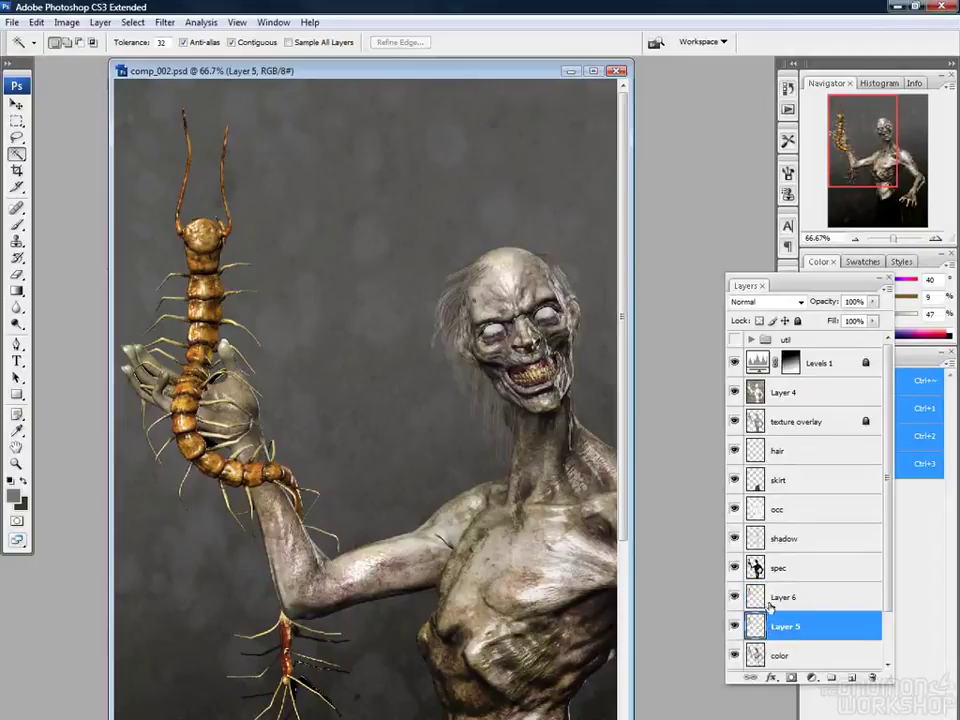
Rename Layer 6 to "bug" and Layer 5 to "bug shadow"
double_click(783, 597)
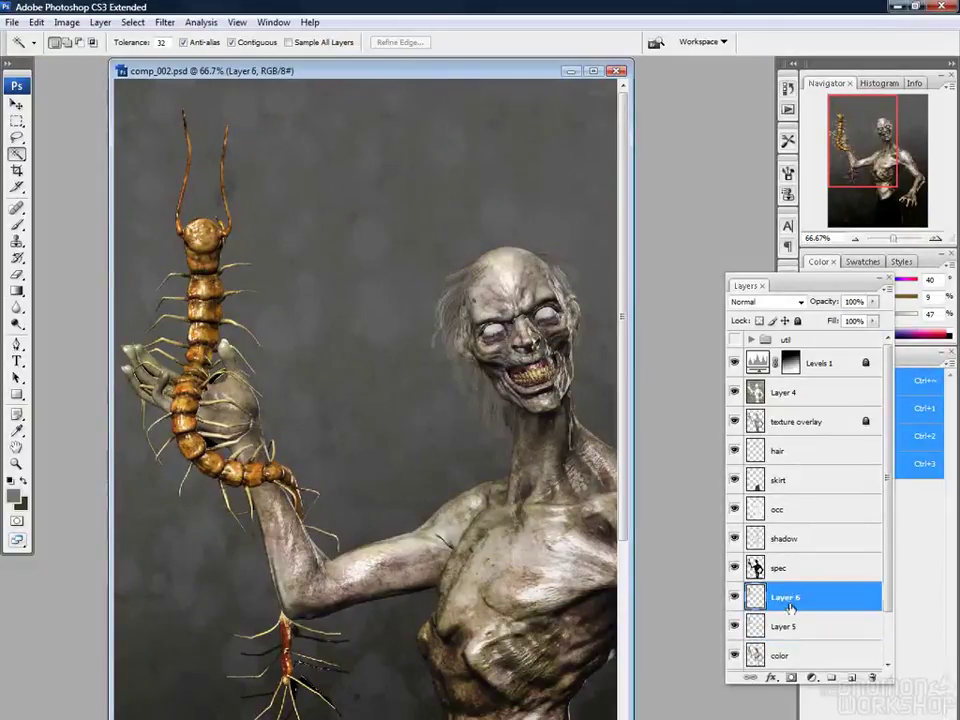
type("bug")
key("Return")
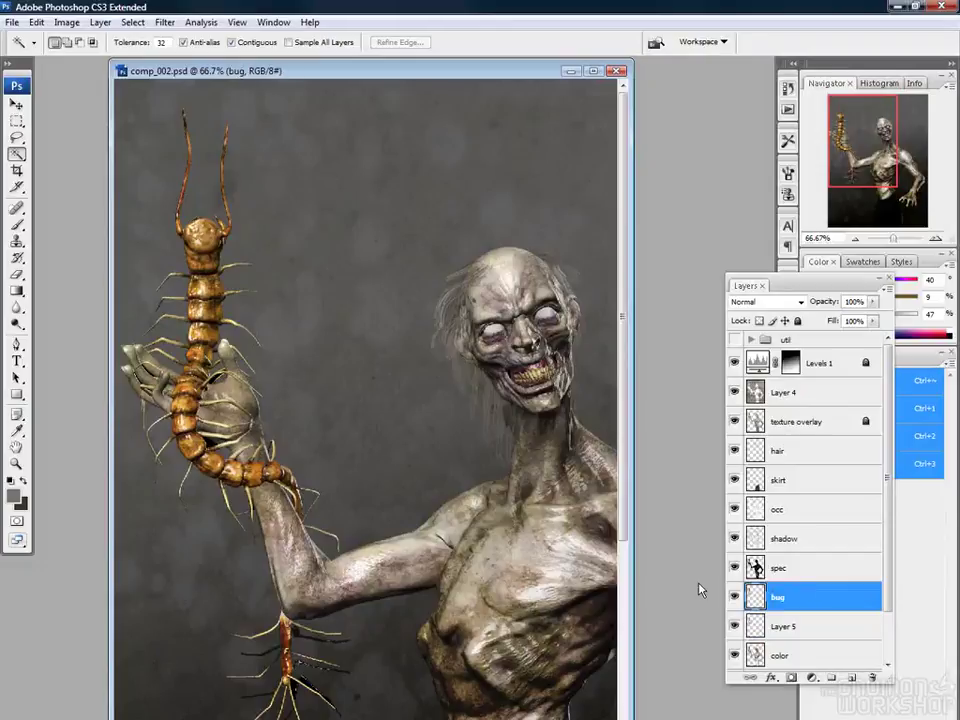
double_click(783, 627)
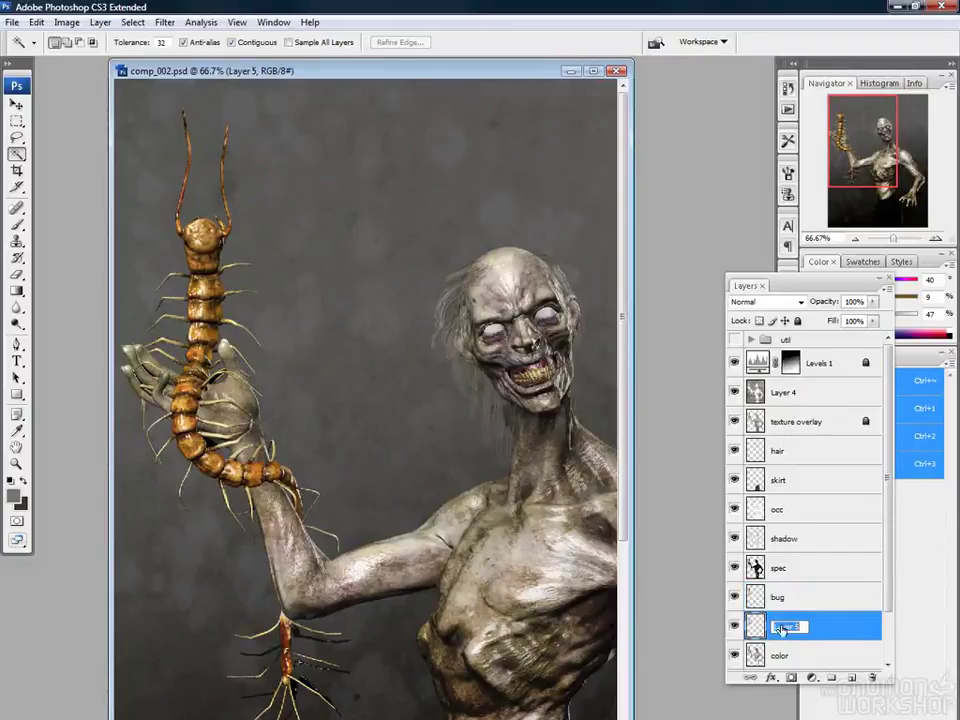
type("bug shadow")
key("Return")
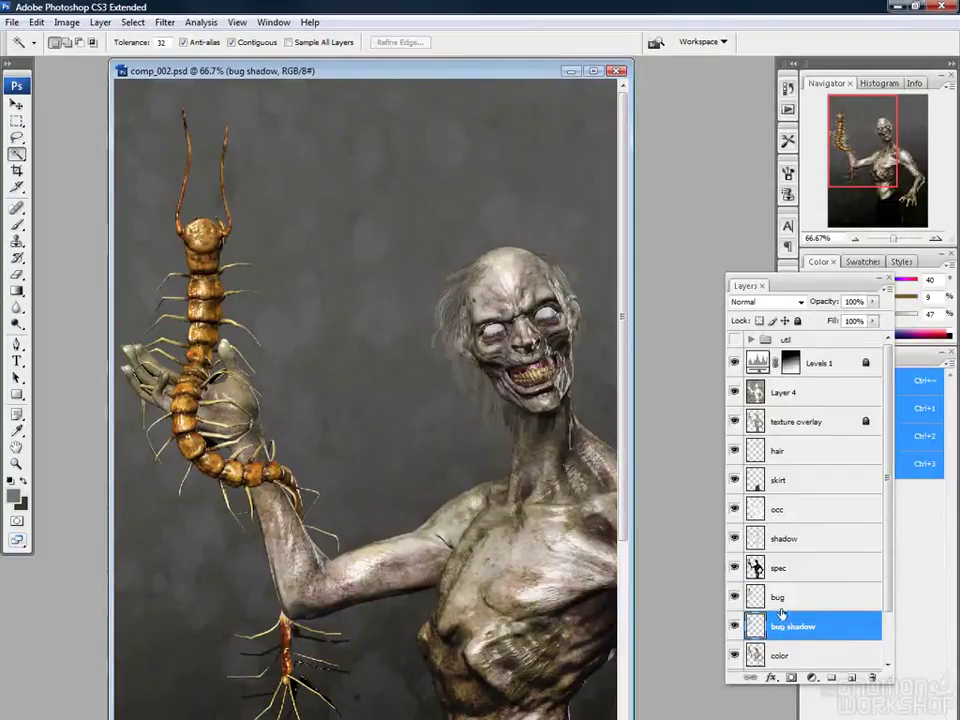
Shift the bug shadow layer down and to the right with Free Transform to X 243.0 px, Y 509.5 px
key("ctrl+t")
key("Down")
key("Down")
key("Down")
key("Down")
key("Down")
key("Down")
key("Down")
key("Down")
key("Down")
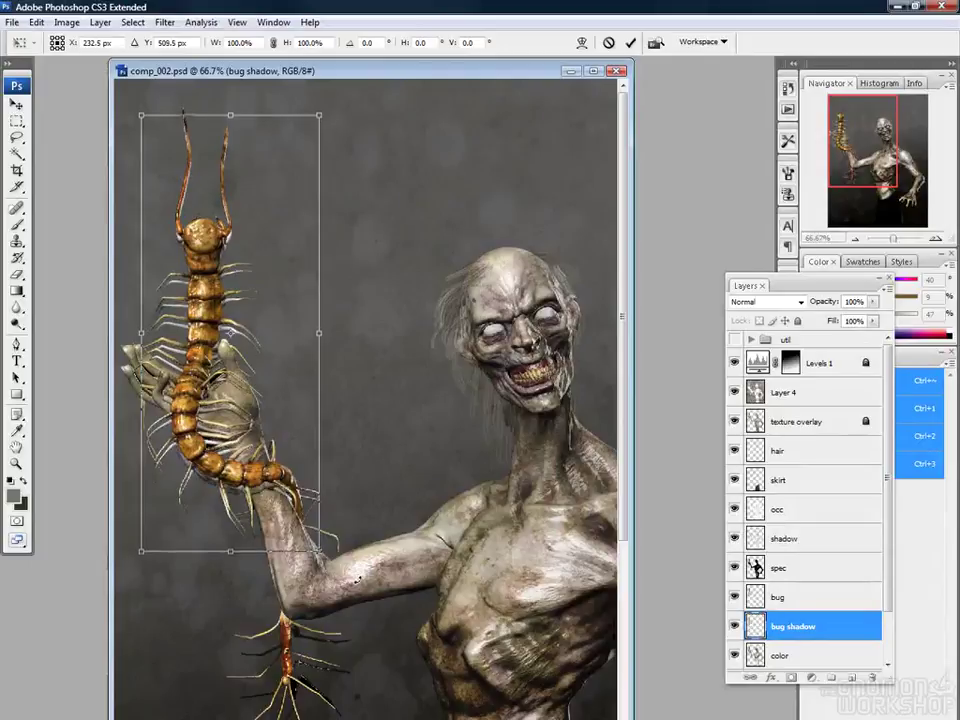
key("Right")
key("Right")
key("Right")
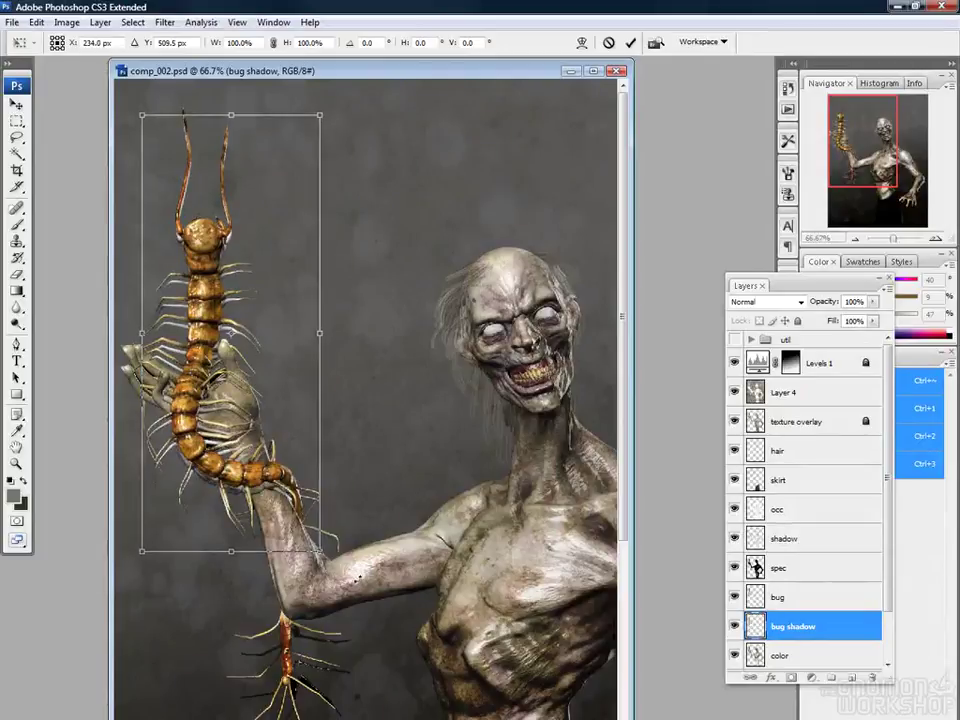
key("Right")
key("Right")
key("Right")
key("Right")
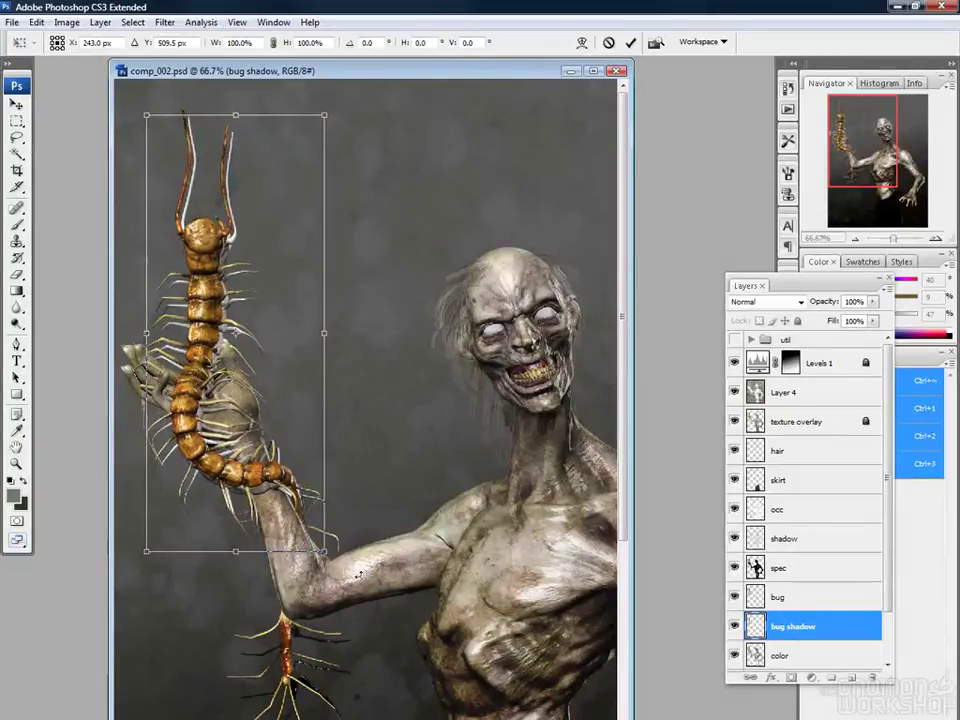
key("Return")
key("w")
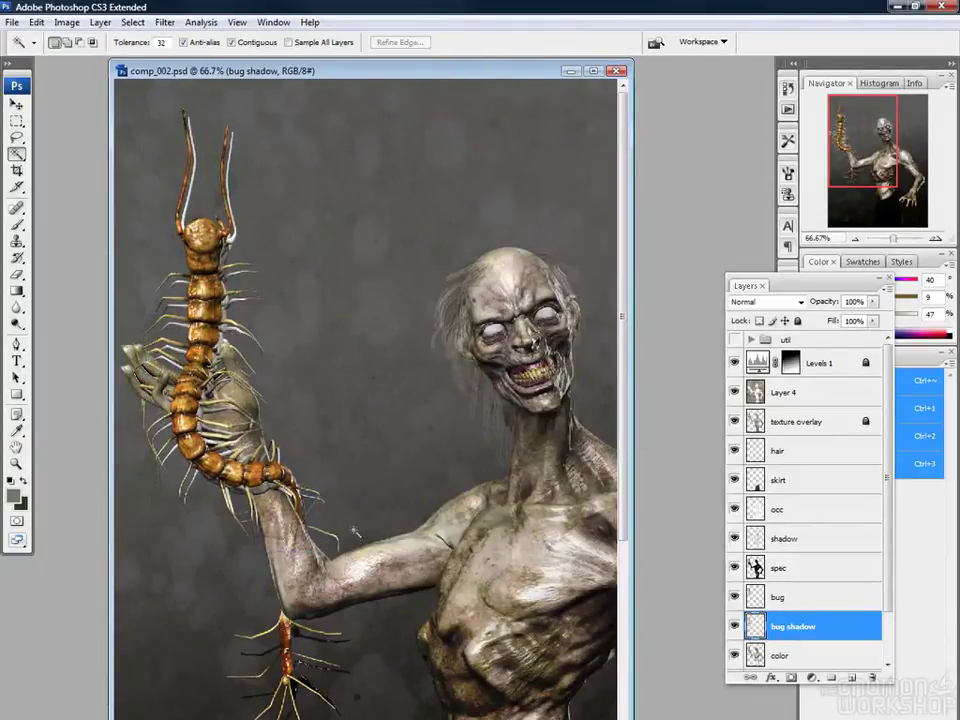
Darken the bug shadow layer to near black with a Levels adjustment
key("ctrl+l")
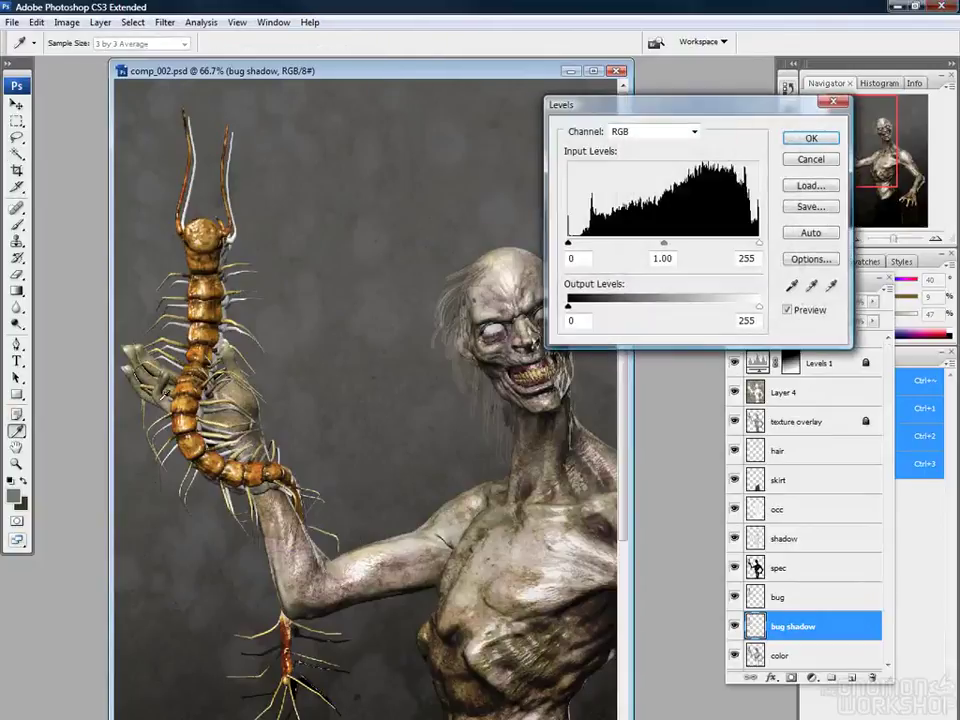
left_click_drag(568, 250, 751, 246)
left_click(811, 138)
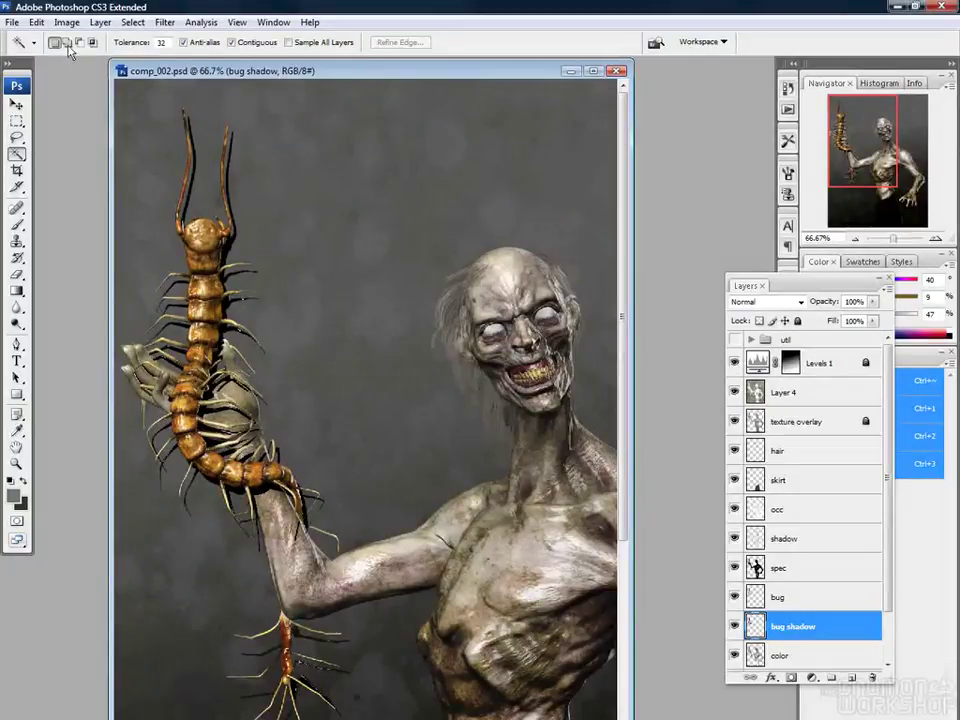
Soften the bug shadow layer with a Gaussian Blur of 3.4 pixels radius
left_click(164, 22)
mouse_move(242, 176)
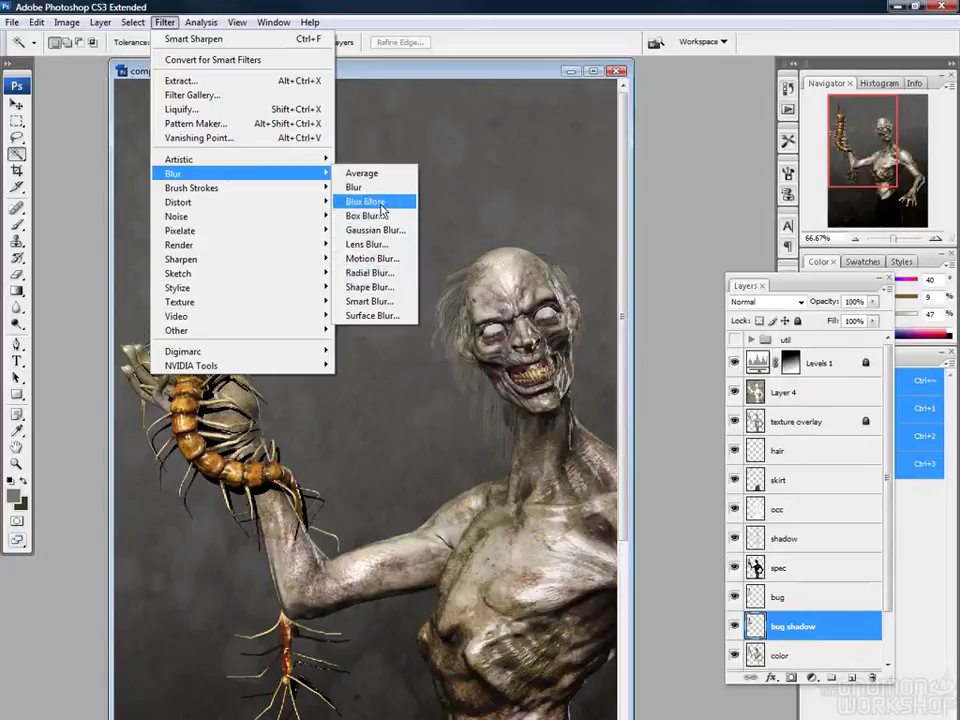
left_click(381, 233)
key("h")
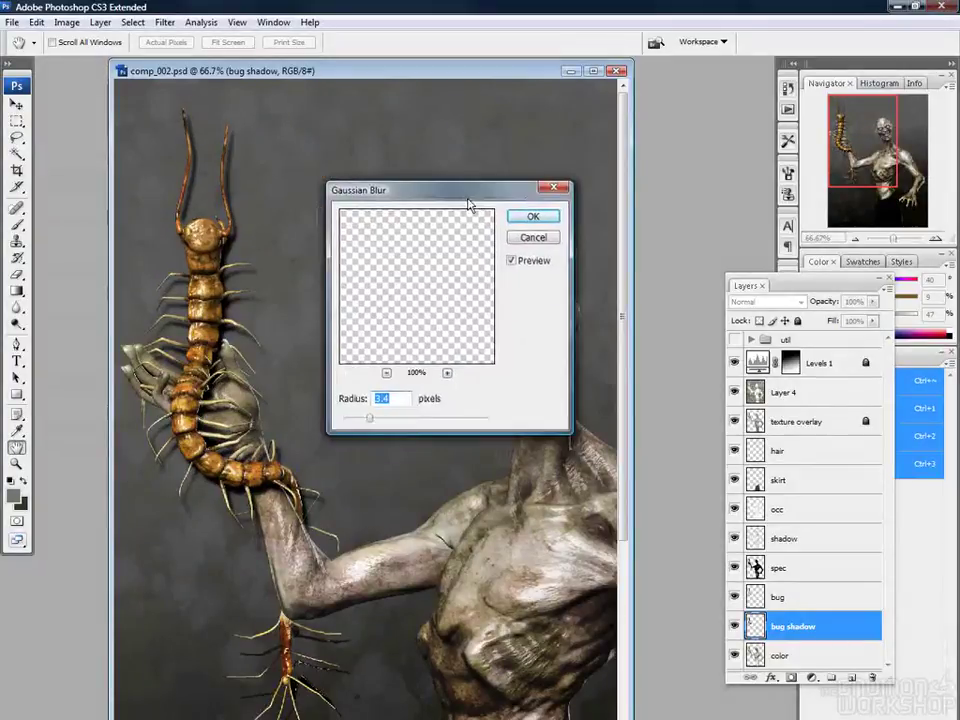
left_click(520, 218)
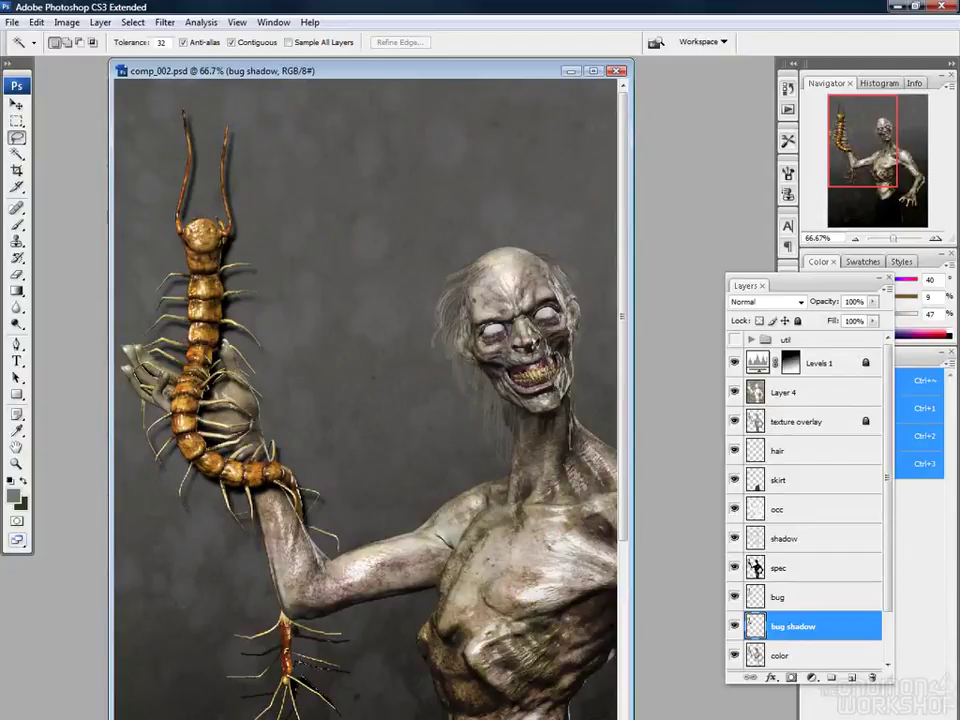
Lasso the part of the bug shadow around the hand and warp it slightly upward, clearing the selection when done
key("l")
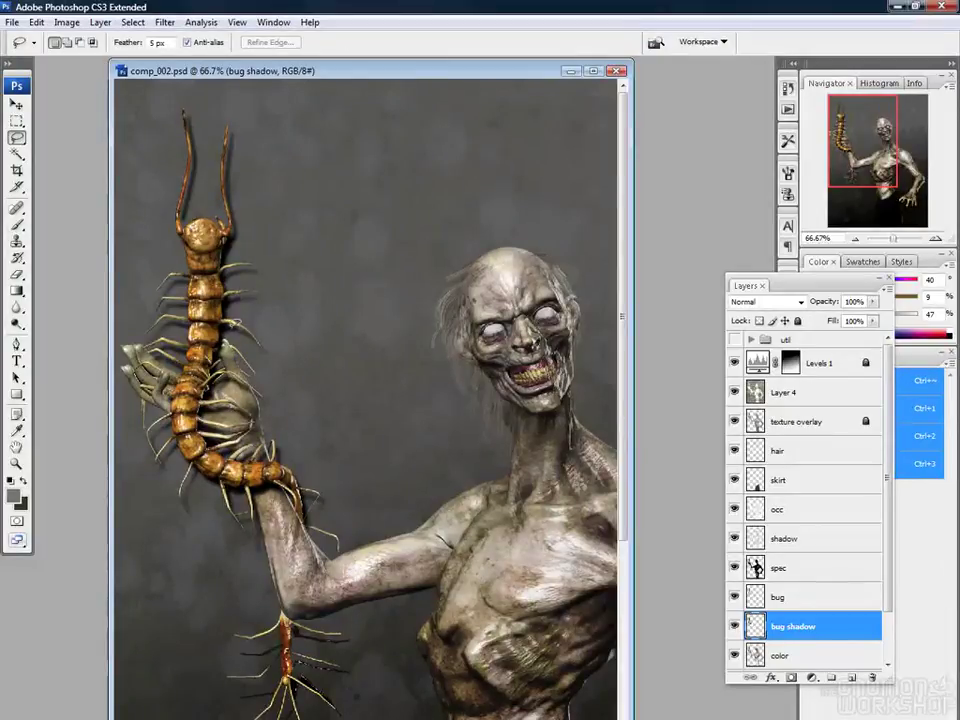
mouse_move(208, 322)
left_mouse_down()
mouse_move(123, 382)
mouse_move(172, 438)
left_mouse_up()
mouse_move(140, 326)
left_mouse_down()
mouse_move(225, 322)
mouse_move(285, 388)
mouse_move(235, 440)
mouse_move(152, 430)
left_mouse_up()
key("ctrl+t")
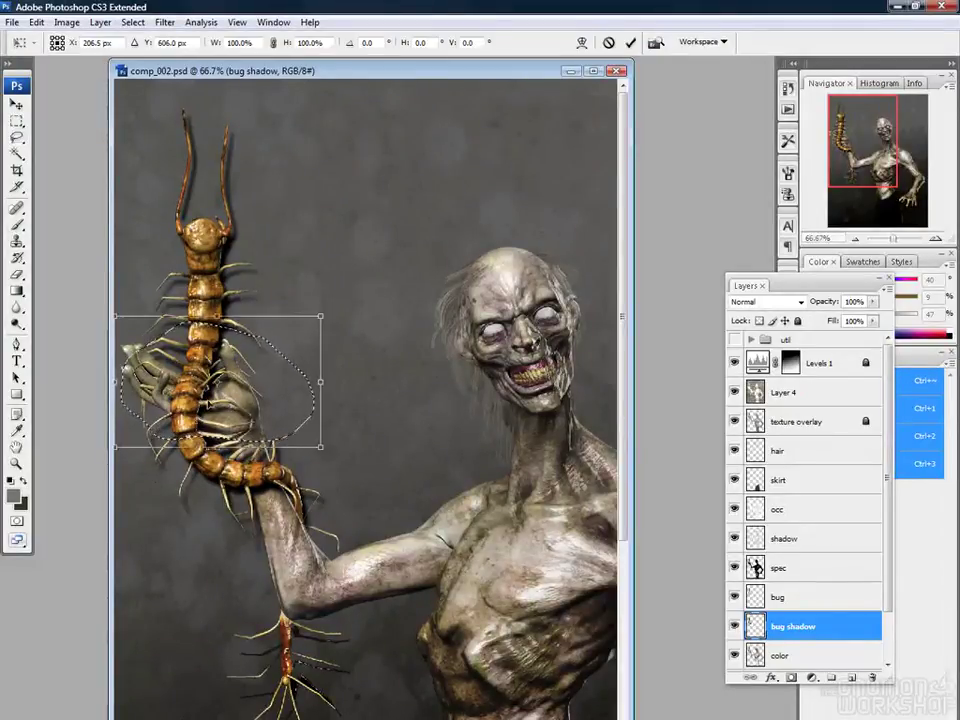
right_click(226, 398)
left_click(270, 513)
left_click_drag(228, 412, 232, 385)
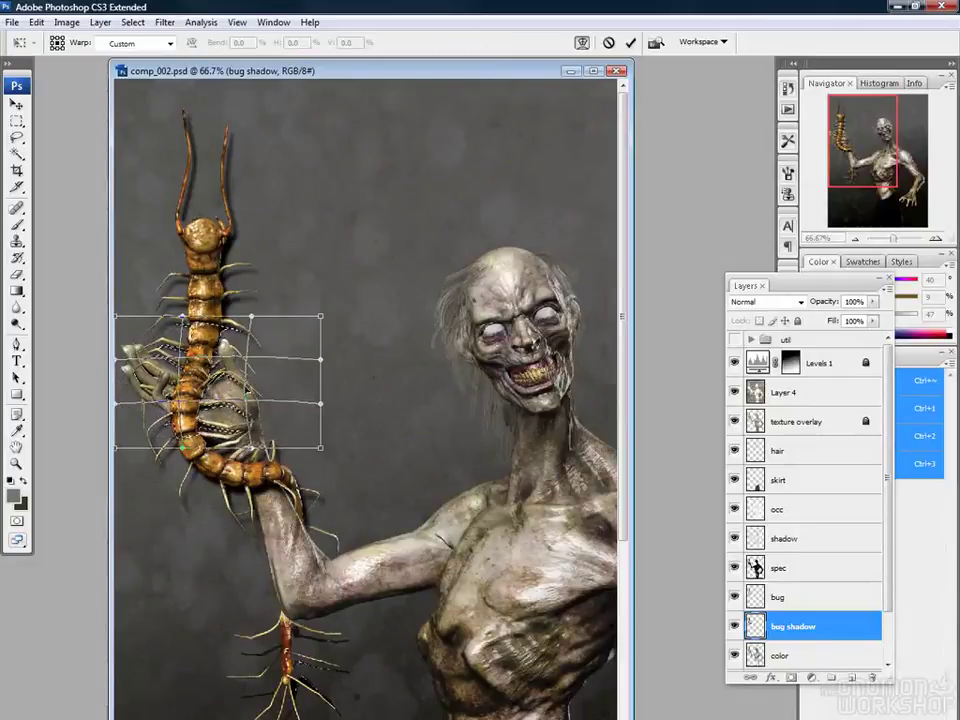
key("Return")
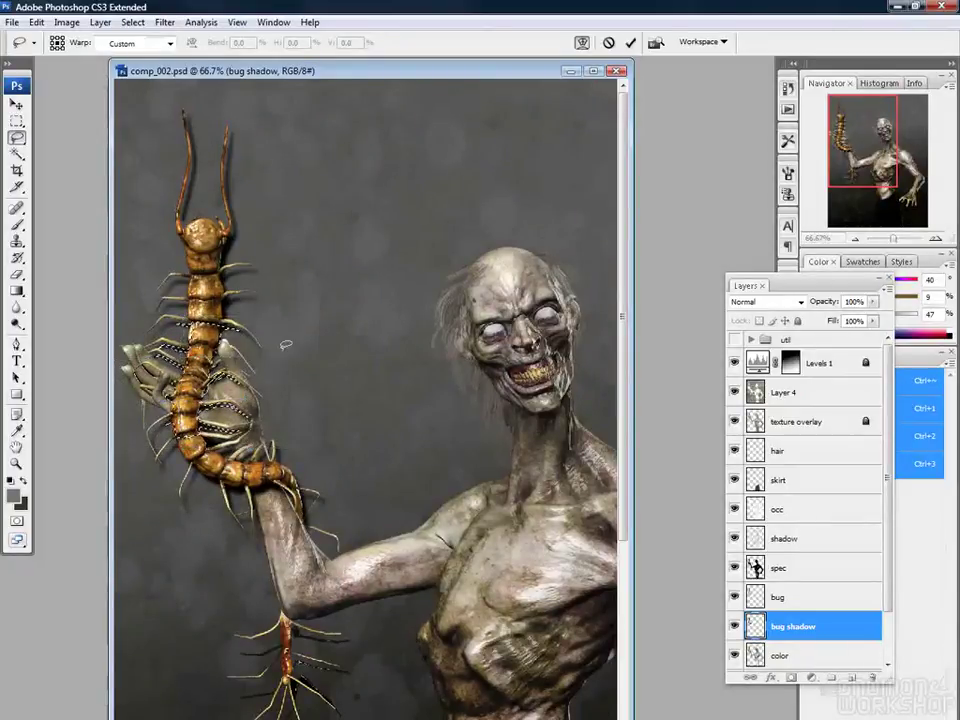
key("ctrl+d")
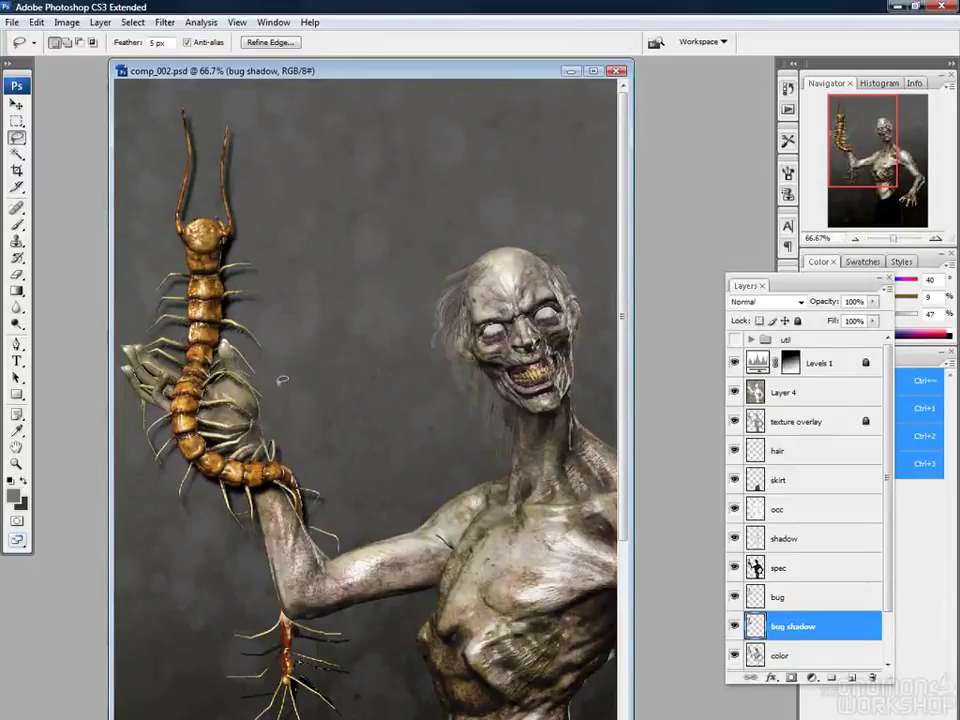
Remove the bug shadow outside the figure using the inverted outline of the spec layer, and clear the selection
left_click(757, 568, "ctrl")
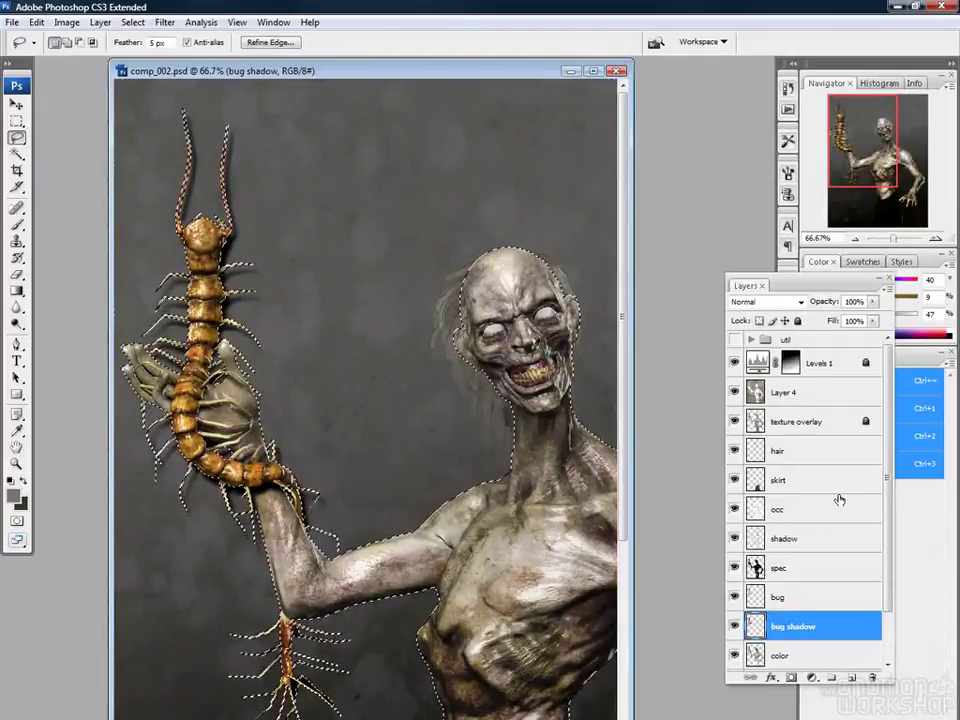
key("ctrl+shift+i")
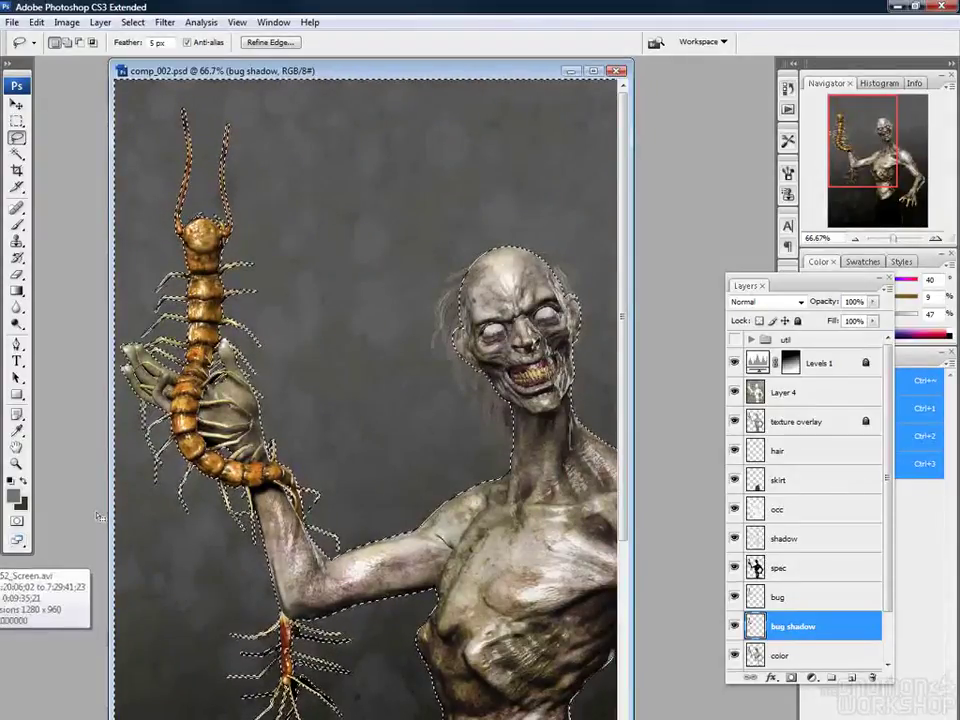
key("ctrl+d")
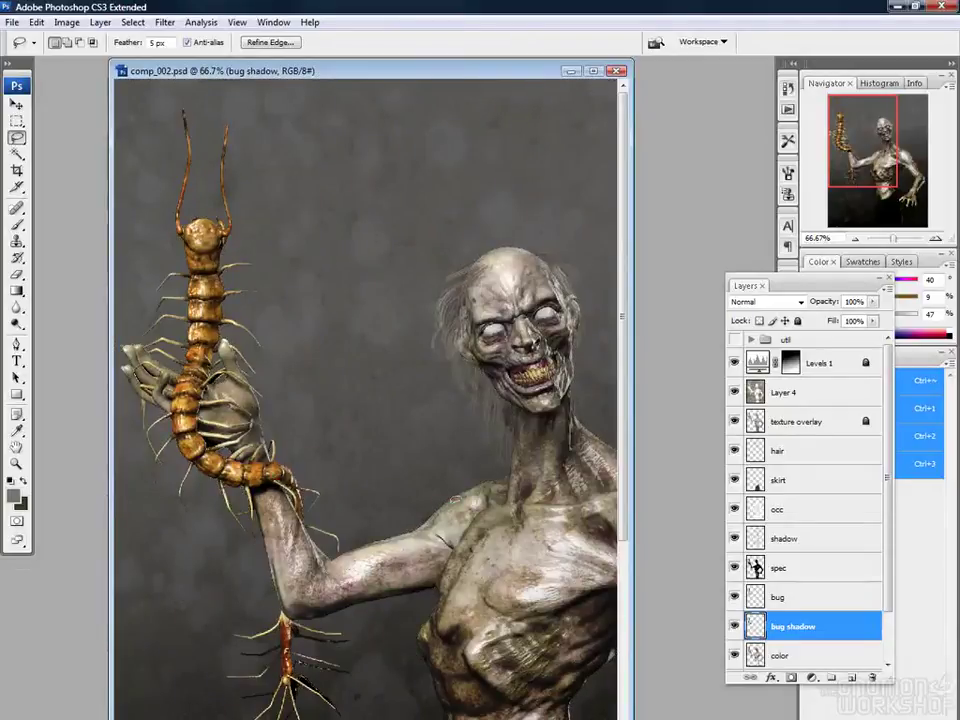
key("ctrl+d")
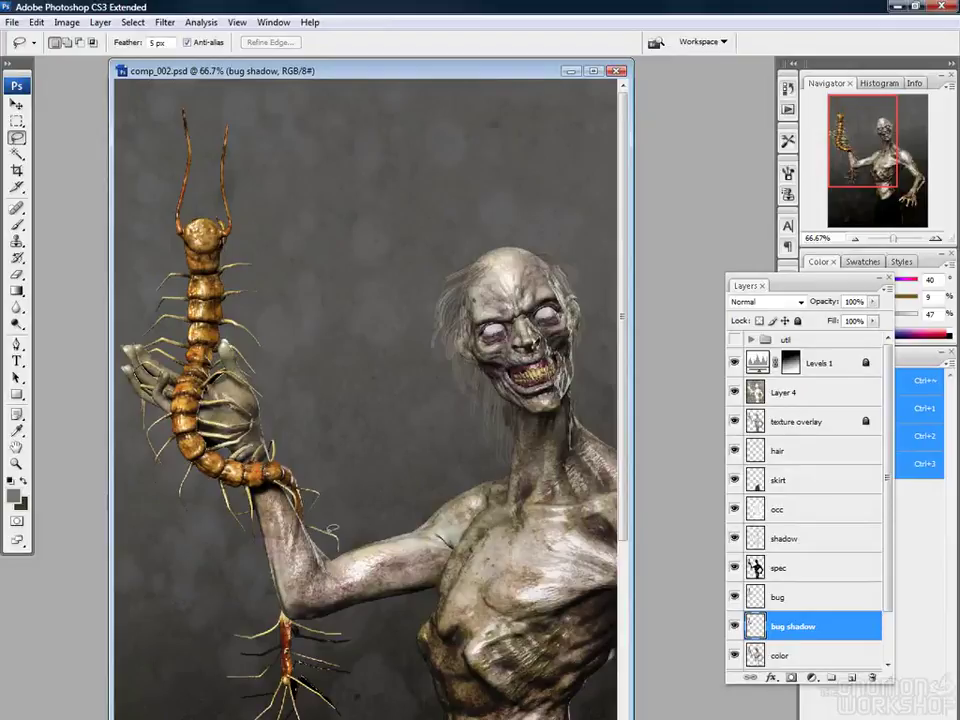
Switch the bug shadow layer off and on to compare the hand with and without the shadow
left_click(735, 627)
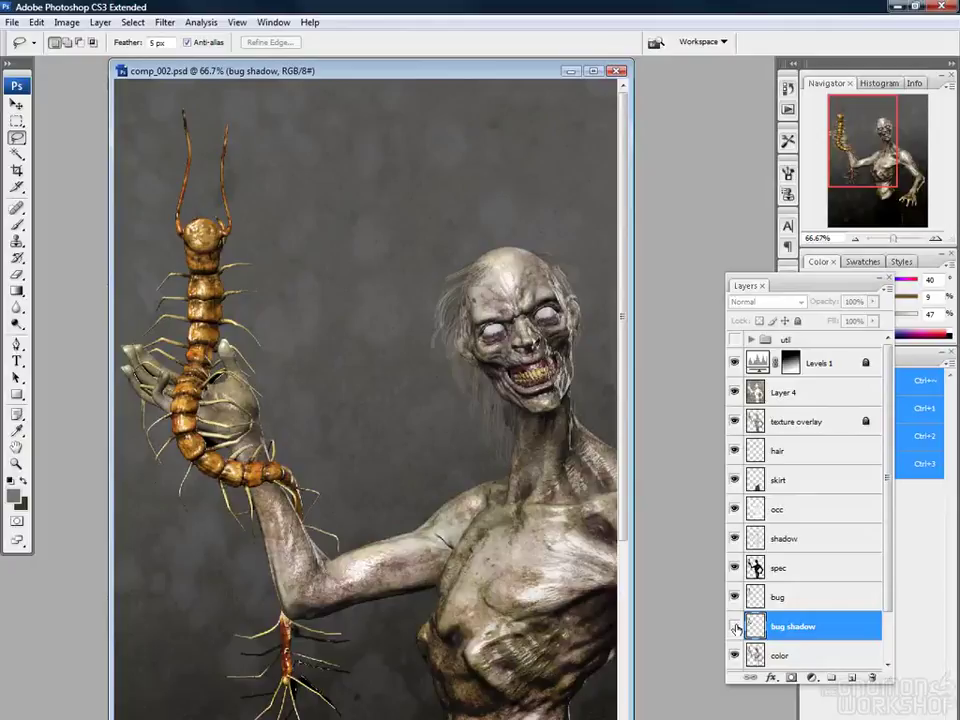
left_click(735, 627)
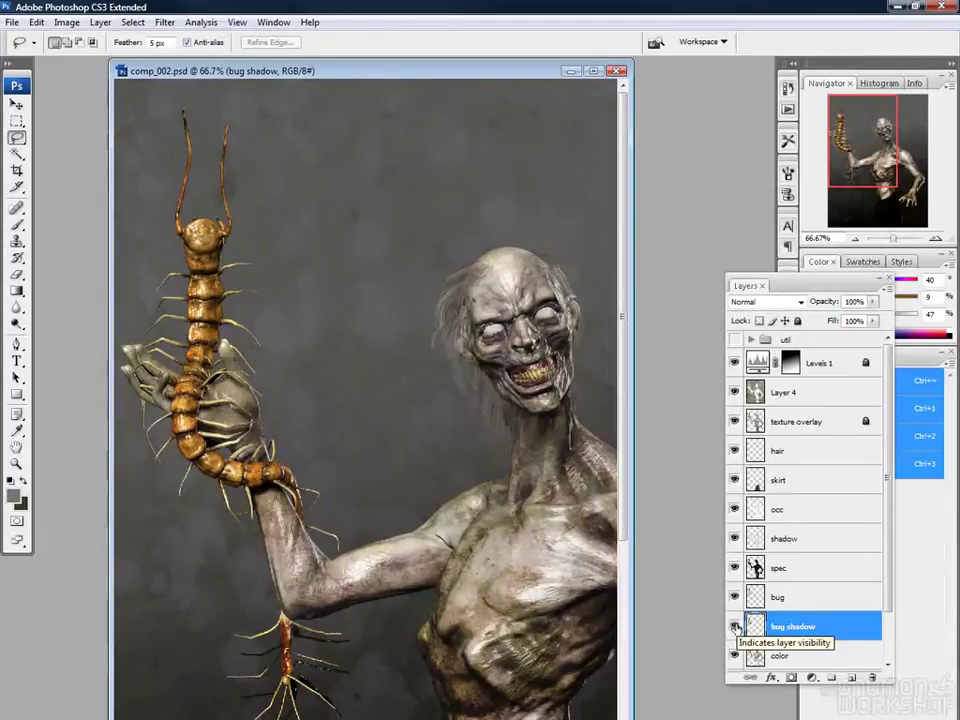
left_click(733, 626)
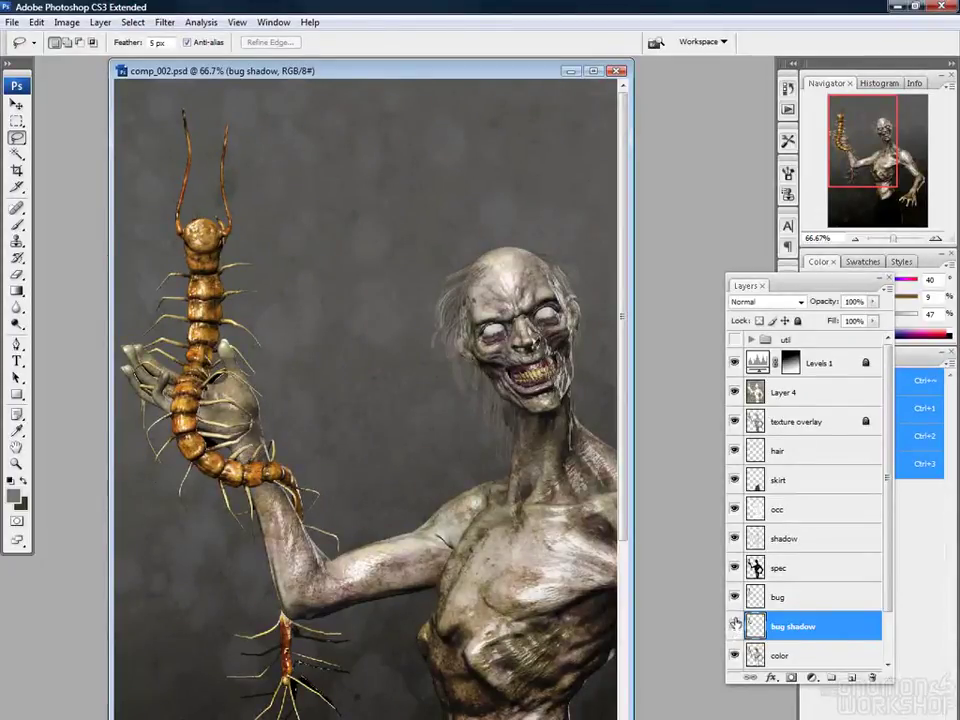
left_click(733, 626)
Clear all the existing hair from the hair layer
left_click_drag(400, 643, 418, 533)
left_click_drag(419, 489, 421, 484)
key("ctrl+d")
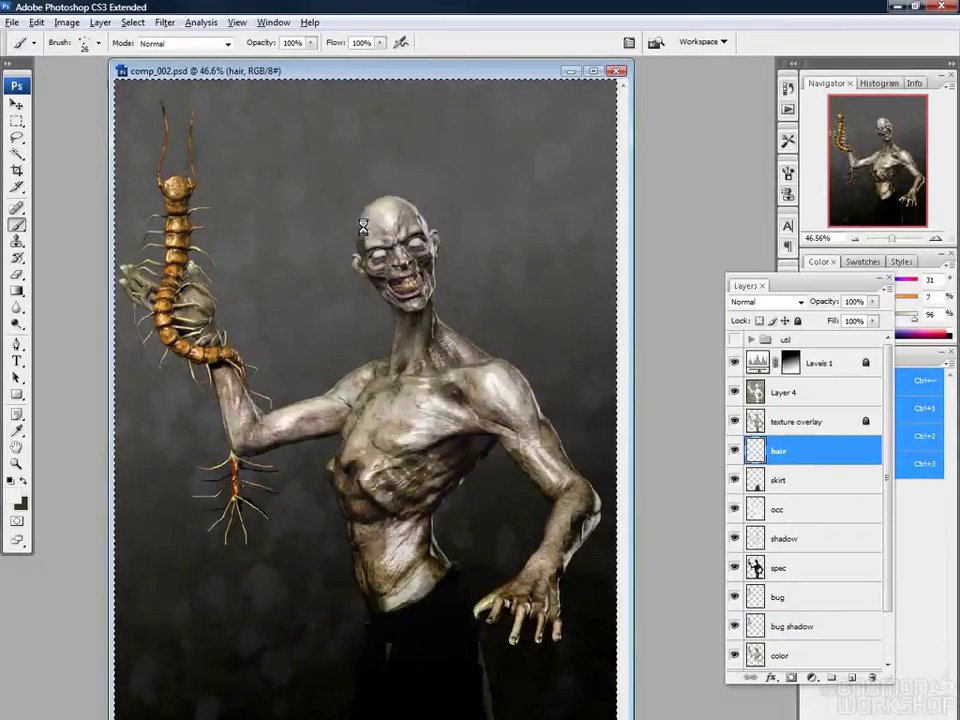
Paint rough, spiky white hair across the top of the head on the hair layer with the 20 px textured brush
right_click(365, 232)
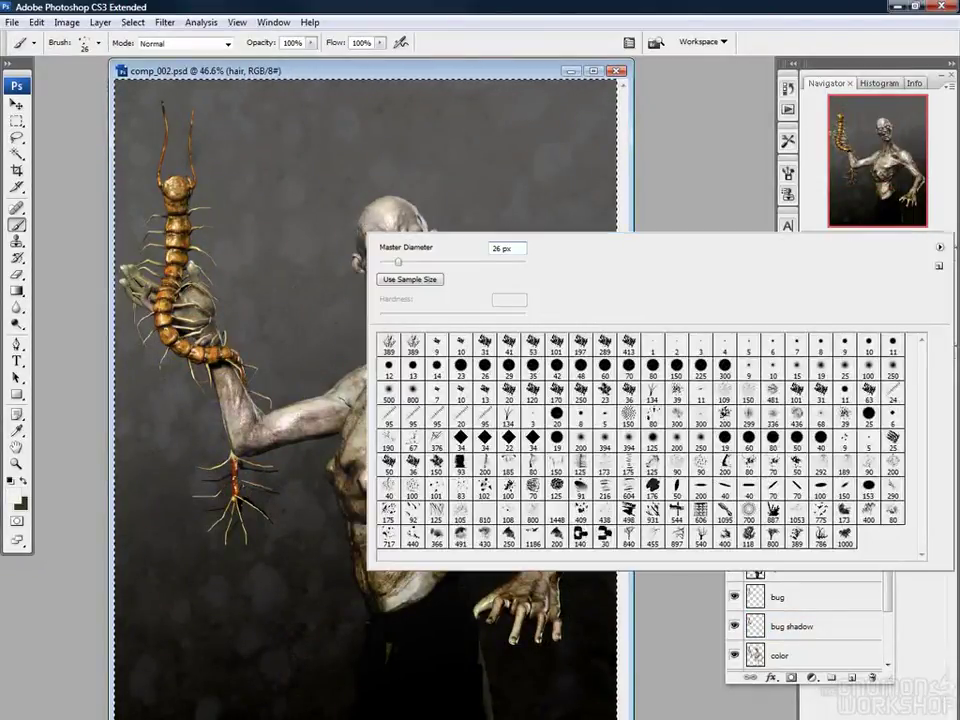
left_click(509, 393)
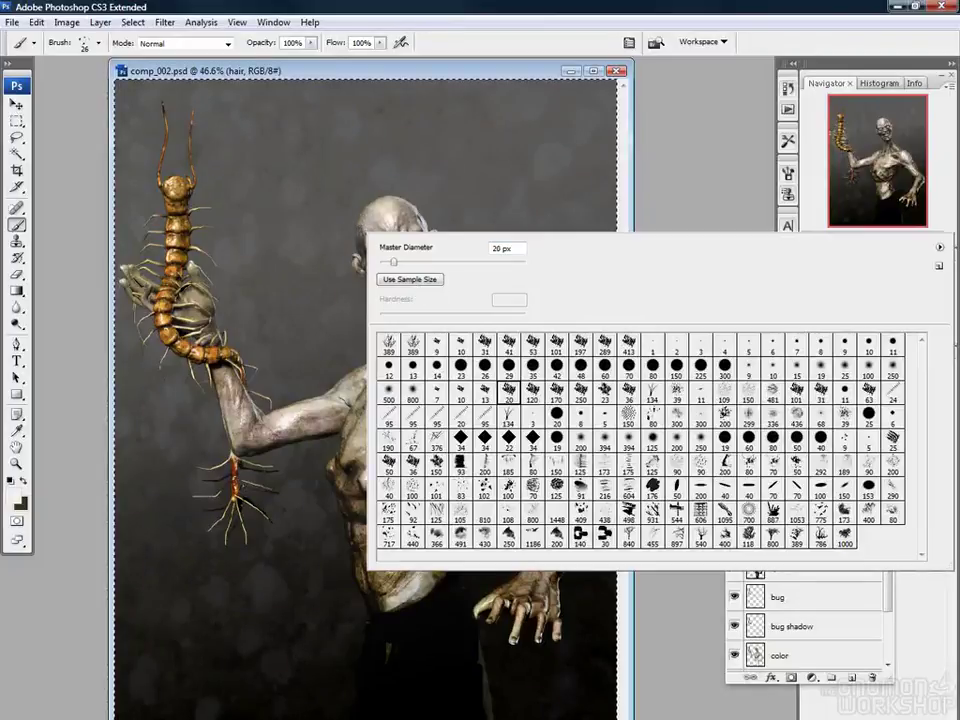
key("Return")
mouse_move(346, 210)
left_mouse_down()
mouse_move(322, 197)
mouse_move(338, 217)
mouse_move(360, 206)
mouse_move(317, 205)
mouse_move(437, 182)
mouse_move(422, 222)
mouse_move(471, 192)
left_mouse_up()
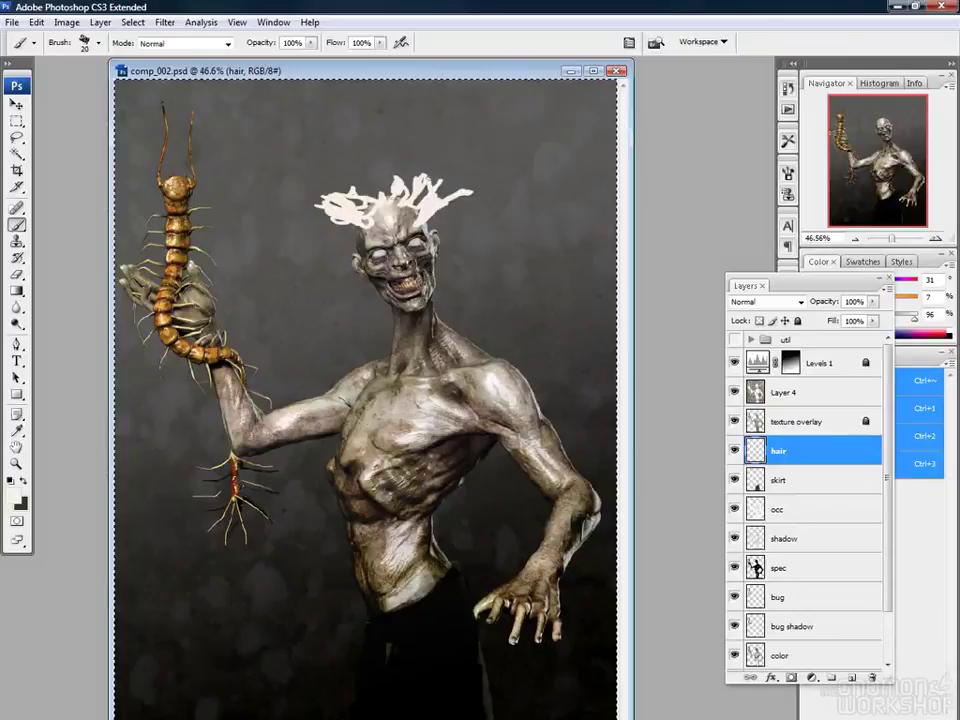
left_click_drag(397, 190, 387, 140)
left_click_drag(428, 181, 426, 150)
Smear the white hair upward into streaky strands with the Smudge tool, using a 33 px brush at 100% strength
left_click(16, 464)
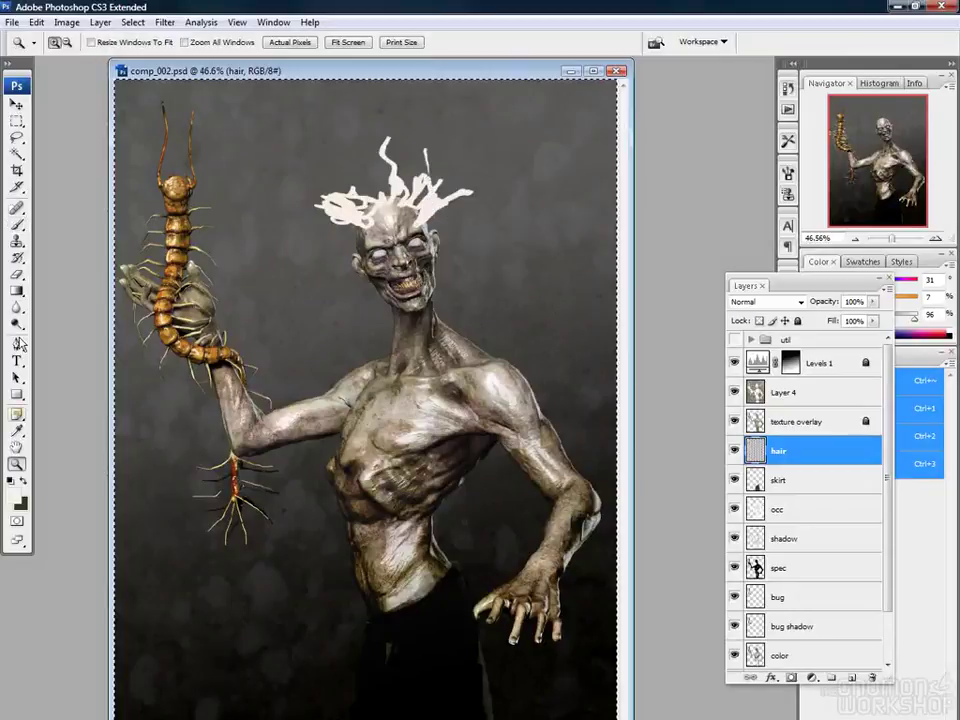
left_click_drag(17, 307, 86, 336)
right_click(372, 214)
key("Return")
mouse_move(384, 240)
left_mouse_down()
mouse_move(403, 240)
mouse_move(354, 172)
mouse_move(349, 142)
left_mouse_up()
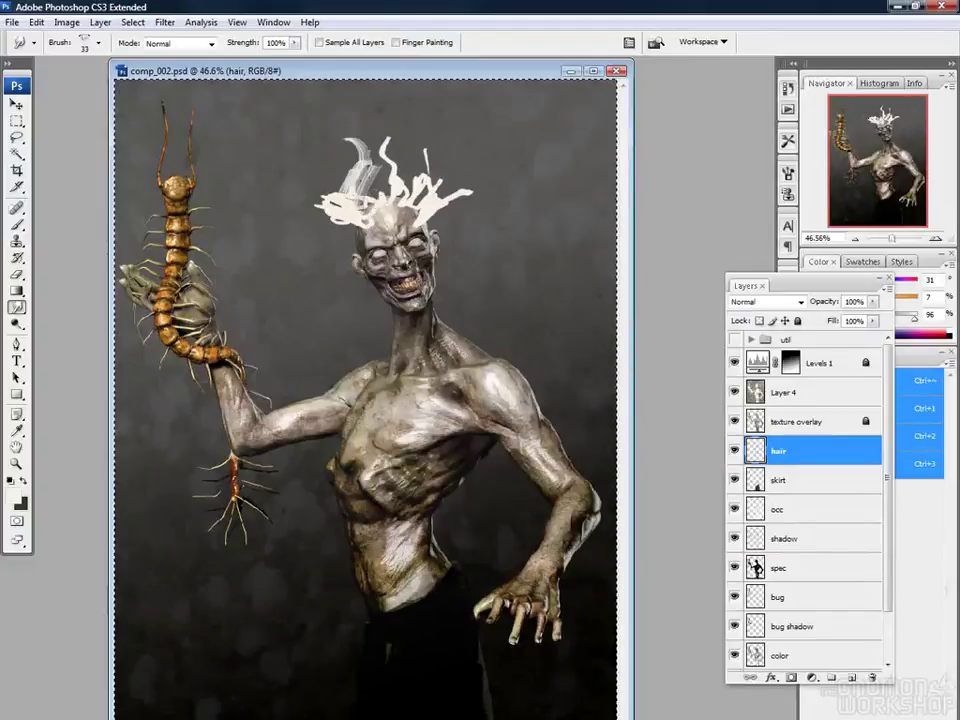
left_click_drag(374, 202, 371, 152)
left_click_drag(393, 202, 386, 152)
left_click_drag(432, 218, 442, 160)
left_click_drag(366, 222, 320, 190)
mouse_move(368, 218)
left_mouse_down()
mouse_move(358, 144)
mouse_move(379, 124)
left_mouse_up()
mouse_move(412, 215)
left_mouse_down()
mouse_move(406, 143)
mouse_move(444, 140)
left_mouse_up()
left_click_drag(420, 203, 426, 128)
Paint additional thin white strands rising from the scalp with the 20 px brush
key("e")
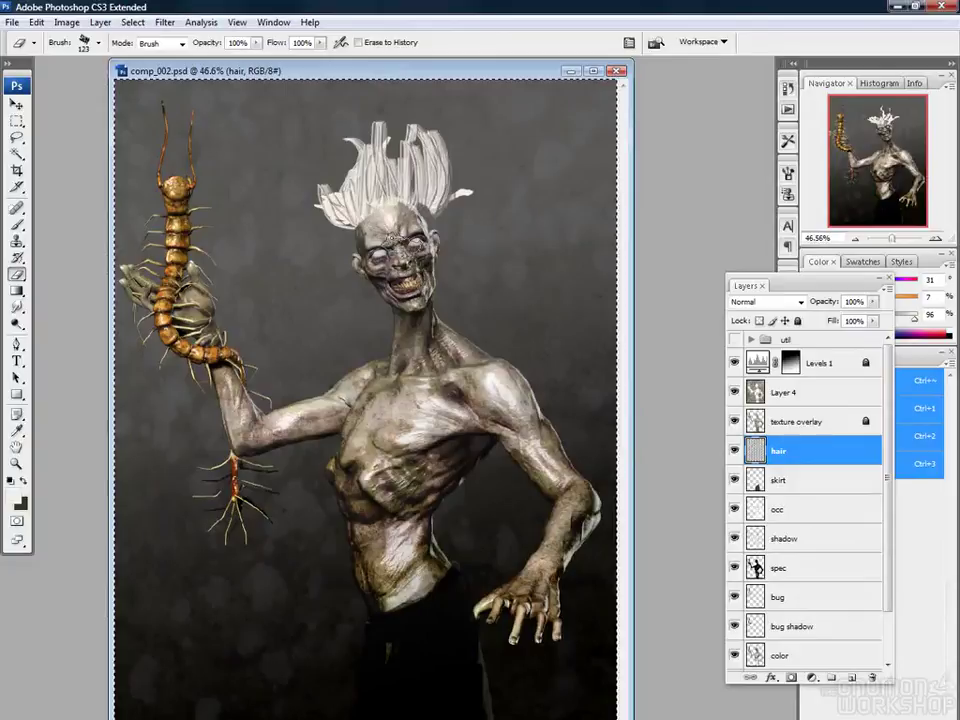
key("b")
left_click_drag(432, 208, 414, 165)
mouse_move(369, 250)
left_mouse_down()
mouse_move(337, 202)
mouse_move(329, 169)
mouse_move(340, 135)
left_mouse_up()
left_click_drag(372, 196, 360, 107)
left_click_drag(384, 168, 390, 113)
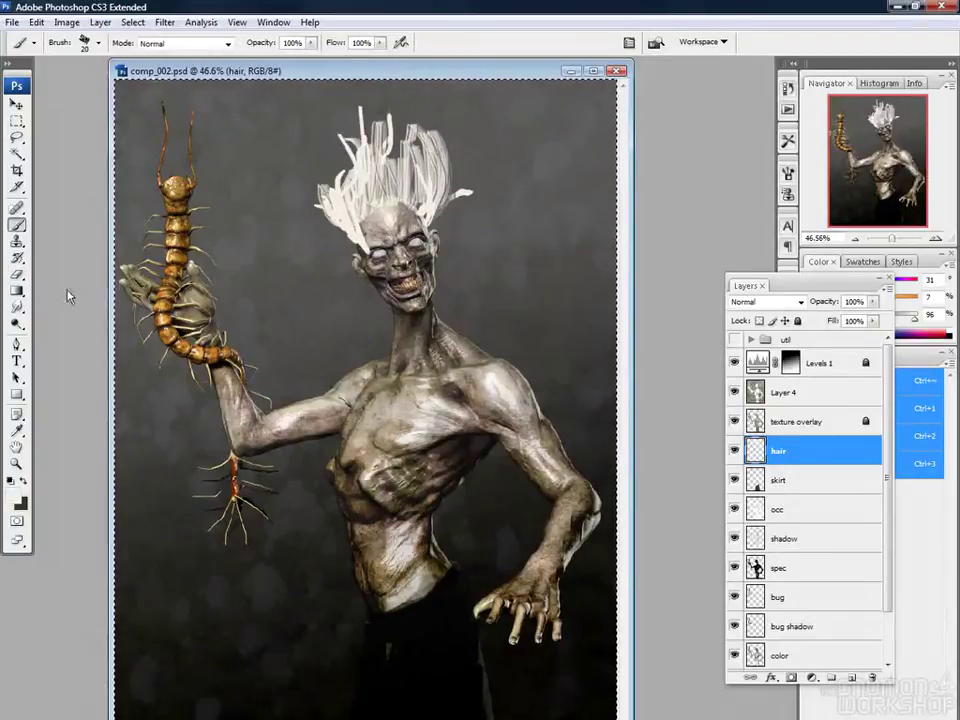
Smudge the added strands upward and outward to blend them into a taller mass of hair
key("r")
left_click_drag(340, 210, 321, 178)
left_click_drag(356, 180, 347, 125)
mouse_move(374, 158)
left_mouse_down()
mouse_move(368, 108)
mouse_move(391, 100)
left_mouse_up()
left_click_drag(402, 155, 403, 99)
left_click_drag(414, 160, 418, 103)
left_click_drag(424, 225, 444, 165)
left_click_drag(400, 212, 398, 178)
left_click_drag(364, 240, 344, 198)
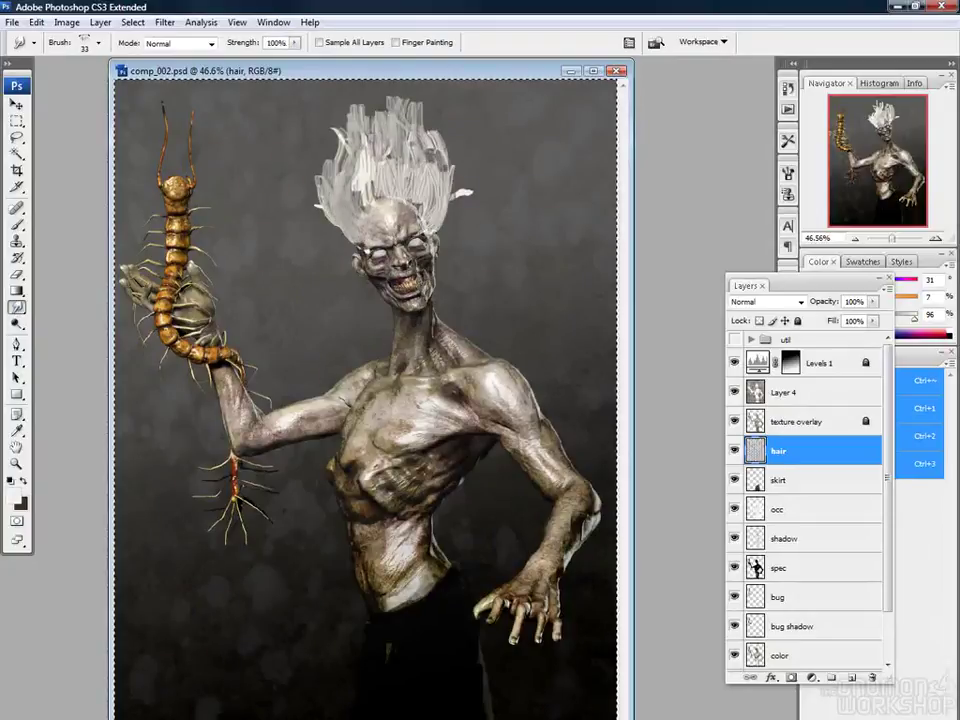
Switch the hair layer off and on to compare the head with and without the painted hair
key("e")
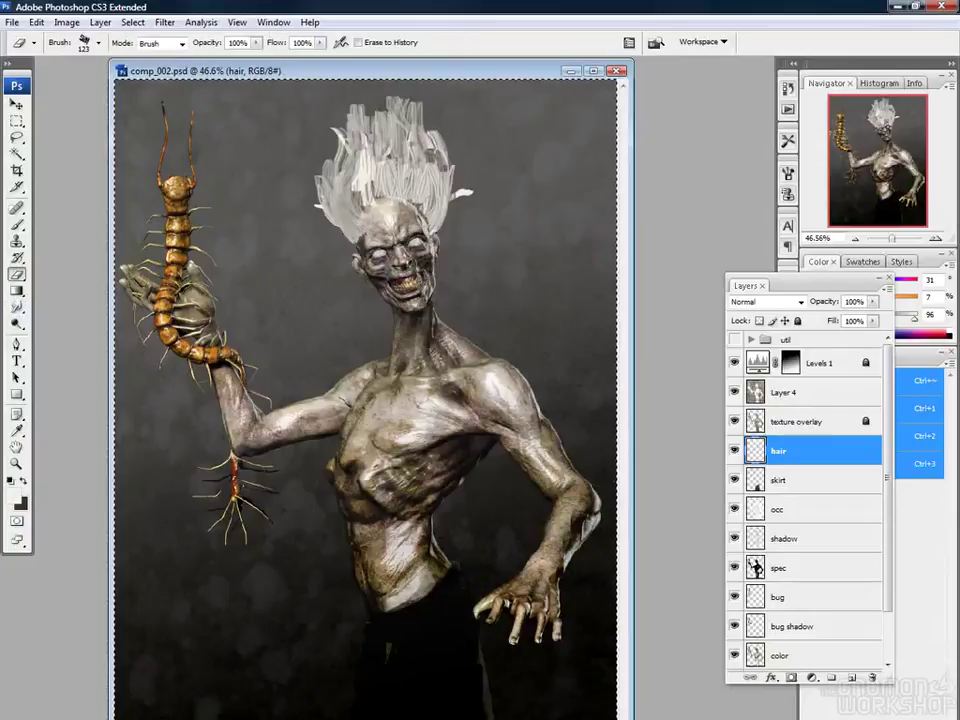
left_click(735, 451)
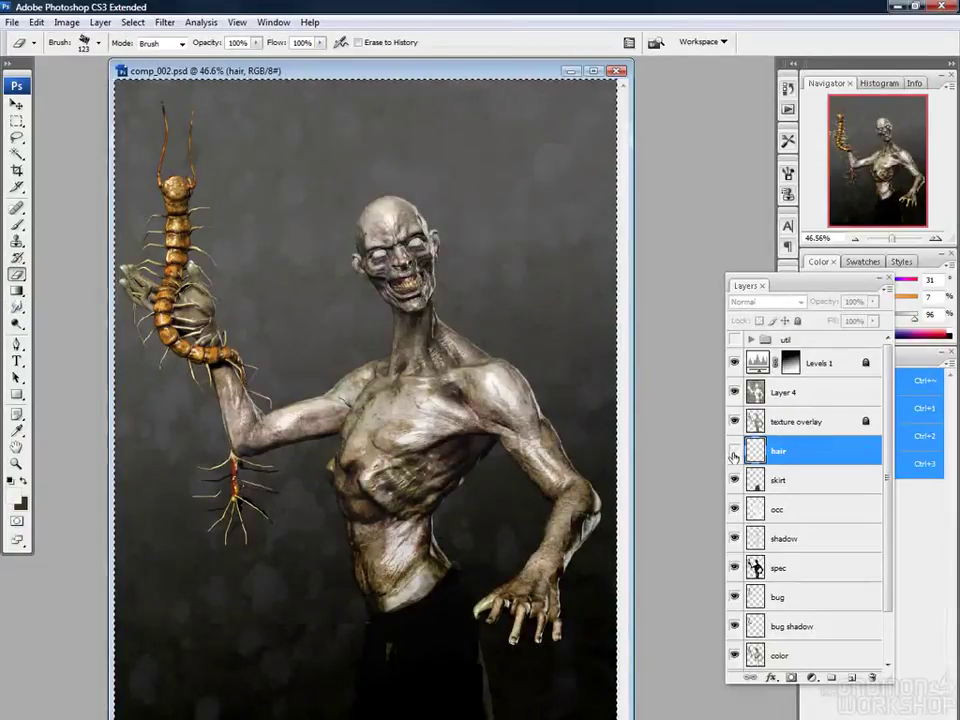
left_click(735, 451)
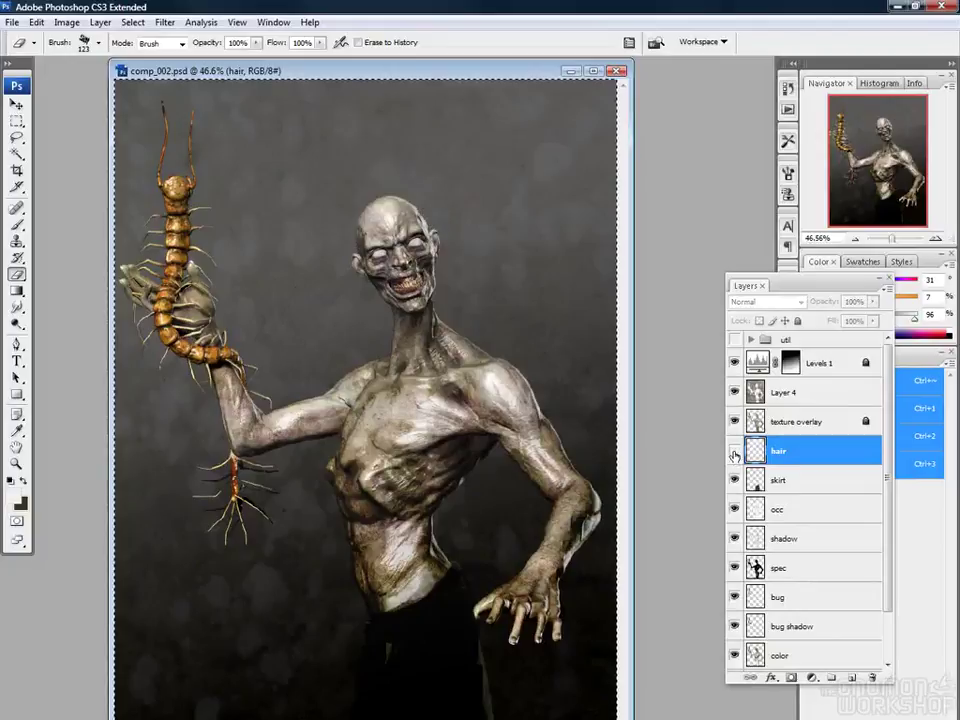
left_click(735, 451)
Smudge the hair roots down toward the top edge of the scalp on the hair layer with the 33 px Smudge tool
key("ctrl+d")
key("ctrl+alt+0")
scroll(456, 585, "up", 5)
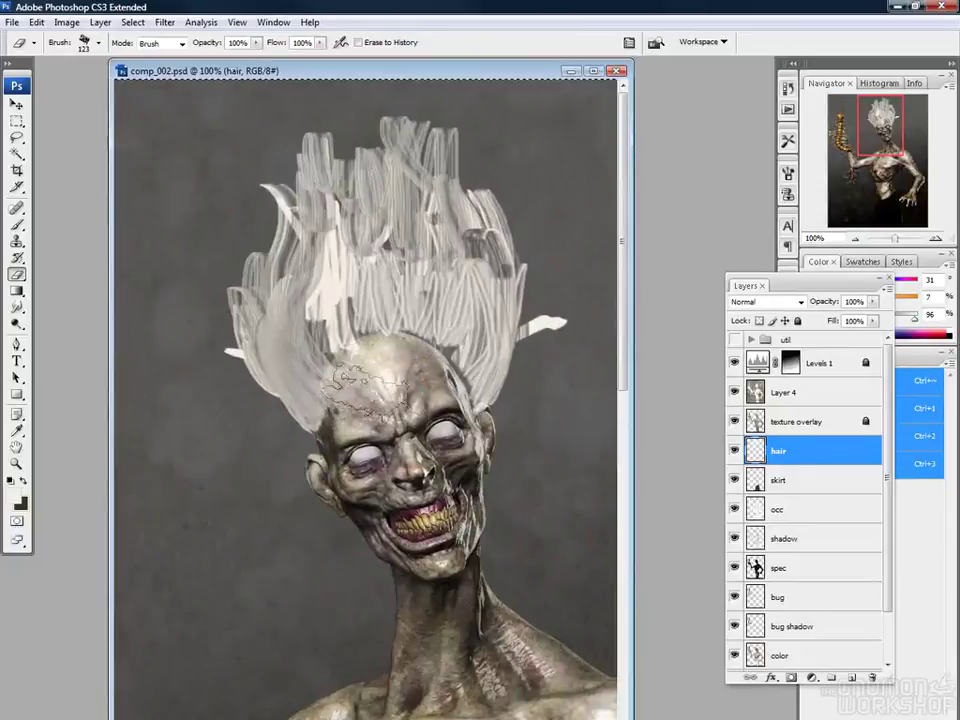
key("r")
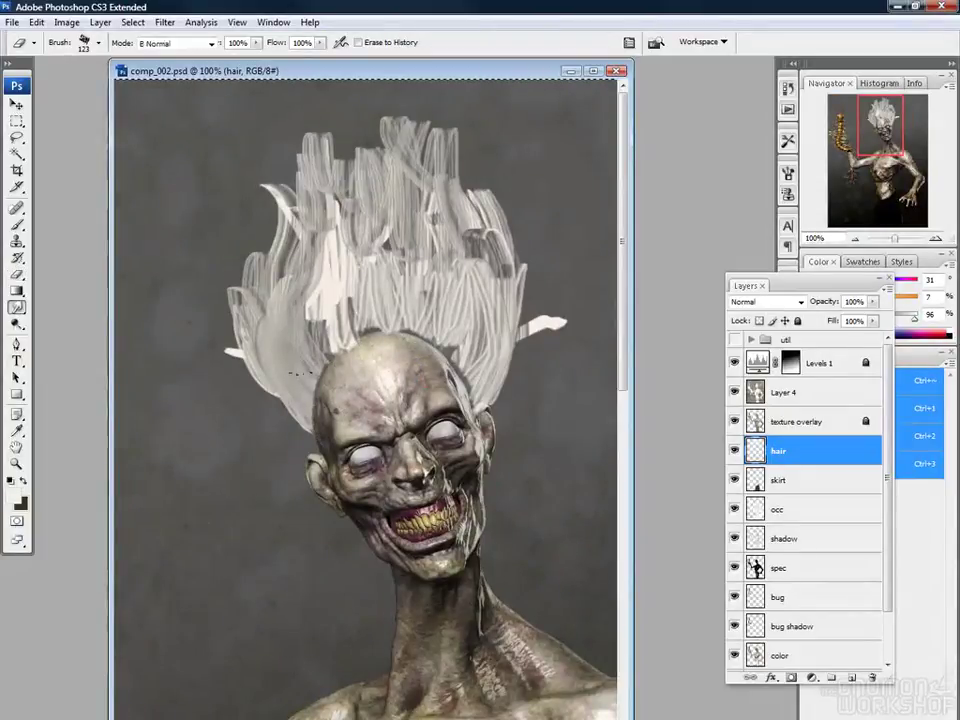
mouse_move(306, 341)
left_mouse_down()
mouse_move(345, 365)
mouse_move(372, 302)
left_mouse_up()
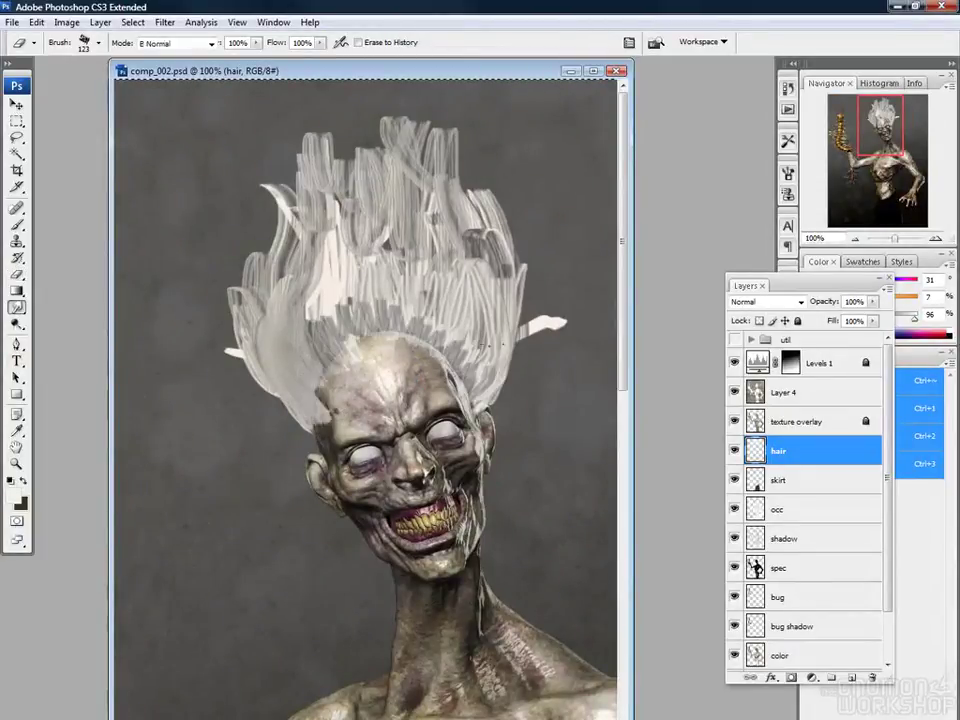
key("r")
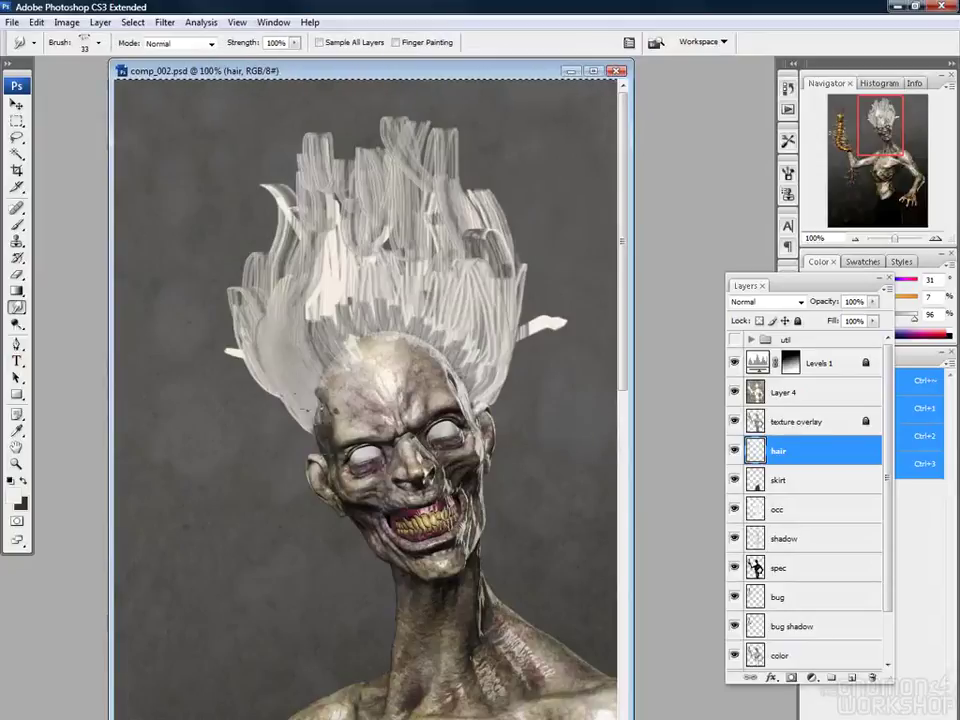
Smudge the white hair down over both temples and fill the gaps between the strands above the forehead
left_click_drag(296, 398, 320, 440)
left_click_drag(430, 322, 463, 396)
mouse_move(320, 240)
left_mouse_down()
mouse_move(240, 255)
mouse_move(275, 200)
mouse_move(310, 200)
mouse_move(372, 305)
left_mouse_up()
mouse_move(510, 364)
left_mouse_down()
mouse_move(490, 422)
mouse_move(474, 376)
left_mouse_up()
left_click_drag(428, 350, 466, 406)
left_click_drag(305, 373, 325, 457)
key("e")
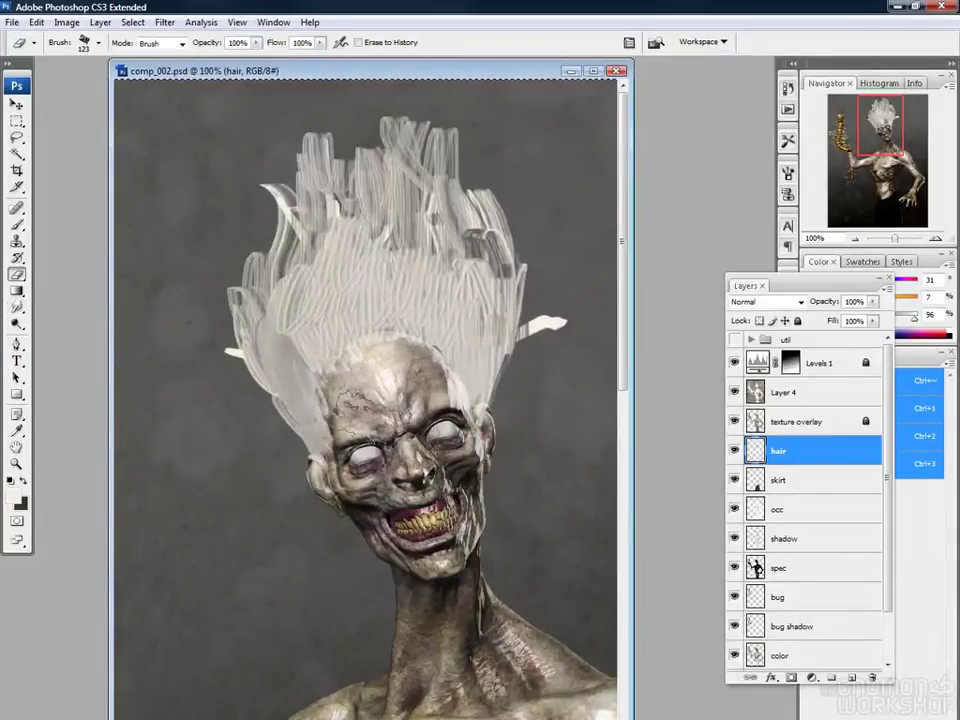
Hide the hair layer and add a new layer named hair2 above it
left_click(734, 450)
key("ctrl+shift+n")
type("hair2")
key("Return")
Paint the first white strands at both temples with a multi-bristle brush, setting it to 32 px and 50% opacity
key("b")
right_click(470, 434)
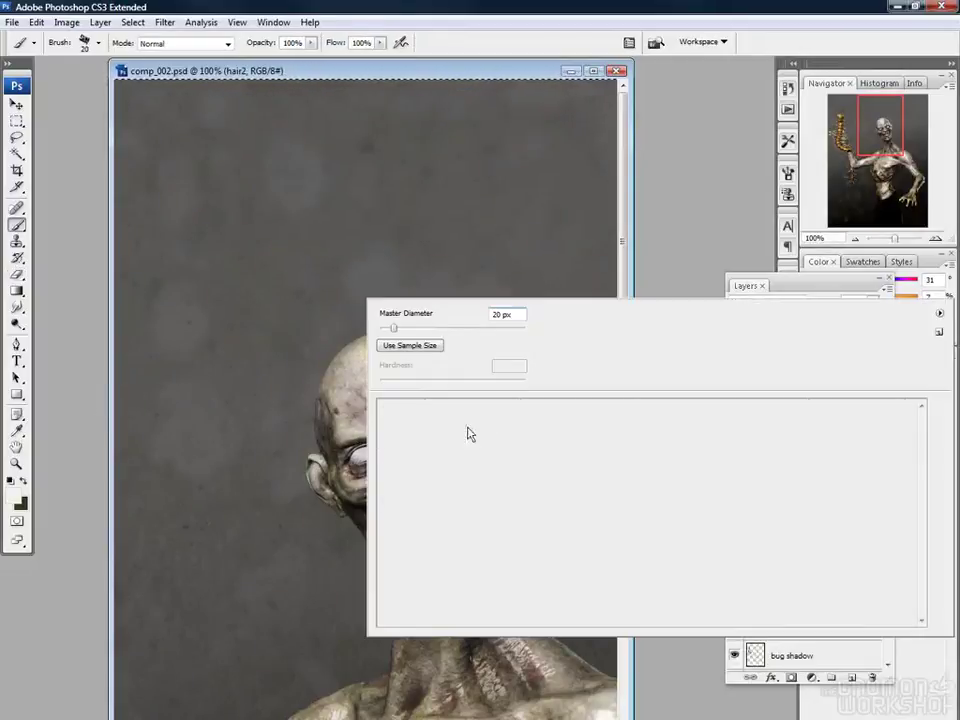
left_click(440, 553)
left_click_drag(451, 328, 416, 329)
left_click(276, 389)
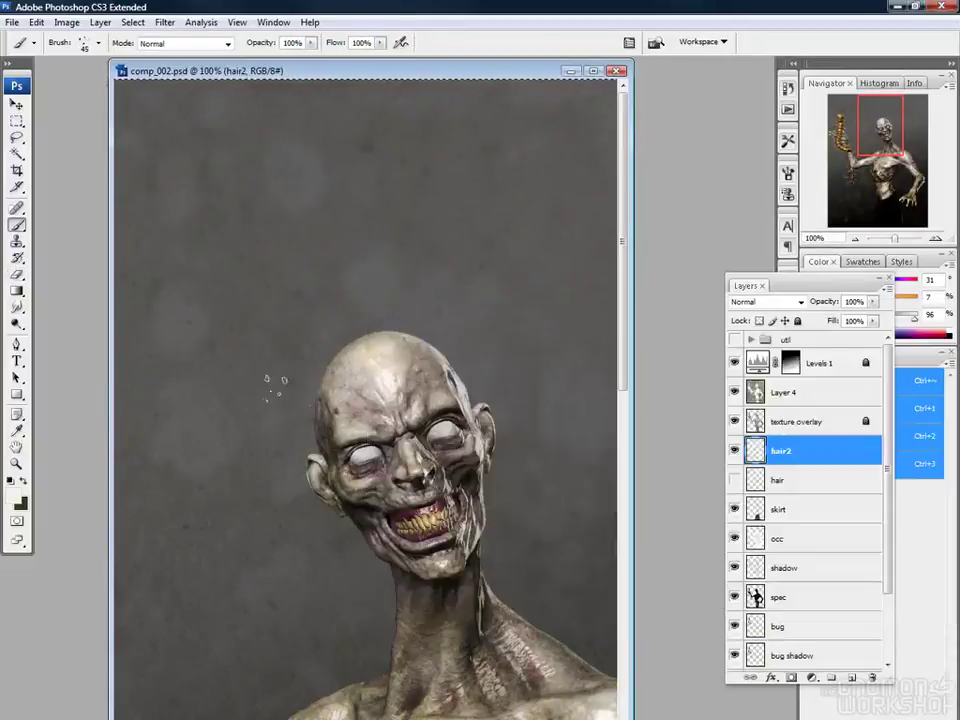
left_click_drag(275, 389, 312, 408)
key("5")
mouse_move(455, 330)
left_mouse_down()
mouse_move(457, 374)
mouse_move(404, 371)
left_mouse_up()
right_click(445, 378)
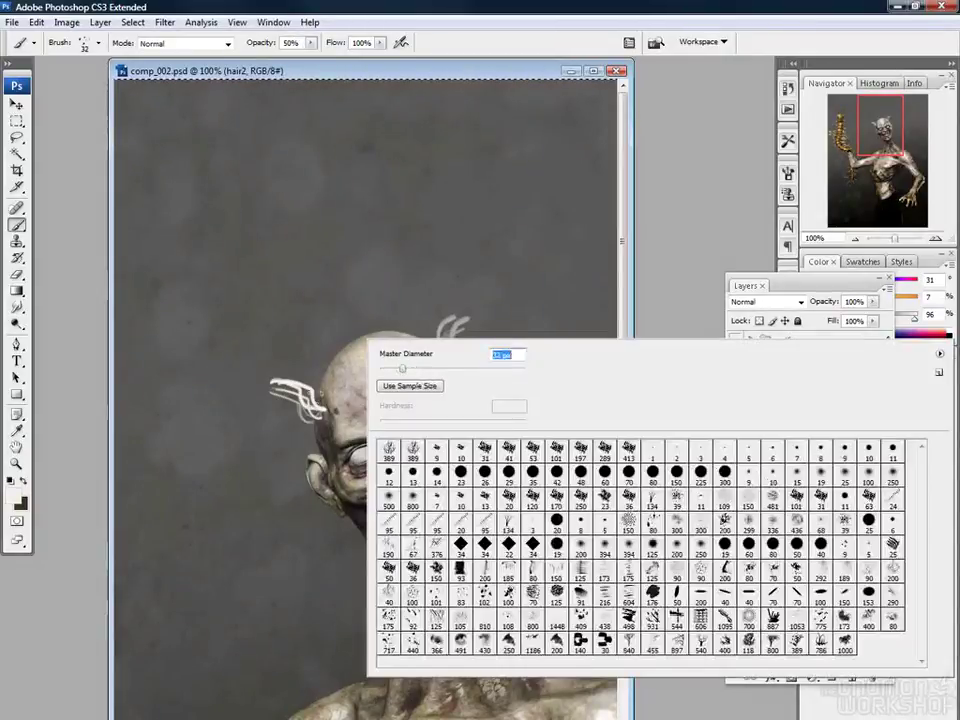
key("Return")
Paint wispy white tufts sweeping outward and upward from both sides of the bald head
left_click_drag(318, 410, 222, 368)
left_click_drag(292, 382, 205, 345)
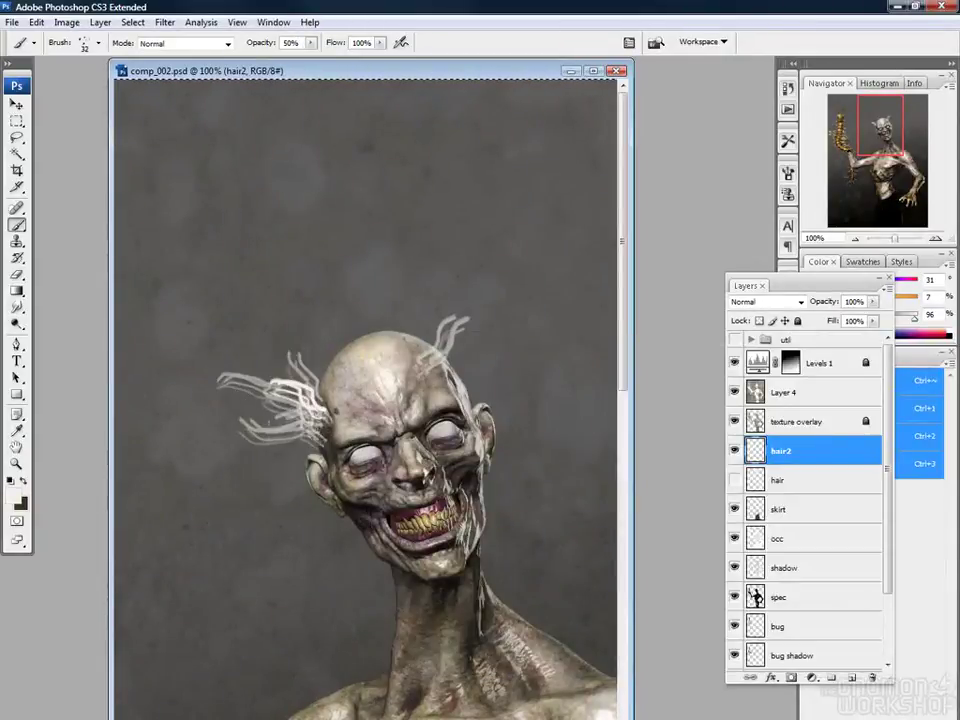
left_click_drag(310, 405, 210, 380)
left_click_drag(432, 362, 462, 300)
mouse_move(445, 360)
left_mouse_down()
mouse_move(522, 345)
mouse_move(490, 298)
left_mouse_up()
mouse_move(462, 368)
left_mouse_down()
mouse_move(480, 284)
mouse_move(513, 316)
left_mouse_up()
left_click_drag(326, 436, 260, 440)
left_click_drag(310, 466, 260, 446)
mouse_move(315, 446)
left_mouse_down()
mouse_move(252, 424)
mouse_move(244, 408)
left_mouse_up()
left_click_drag(304, 408, 234, 388)
mouse_move(470, 390)
left_mouse_down()
mouse_move(498, 384)
mouse_move(526, 345)
left_mouse_up()
mouse_move(468, 376)
left_mouse_down()
mouse_move(500, 376)
mouse_move(536, 330)
left_mouse_up()
Switch the hair layer on and off to compare the tall hair with the side tufts on the whole figure
key("ctrl+0")
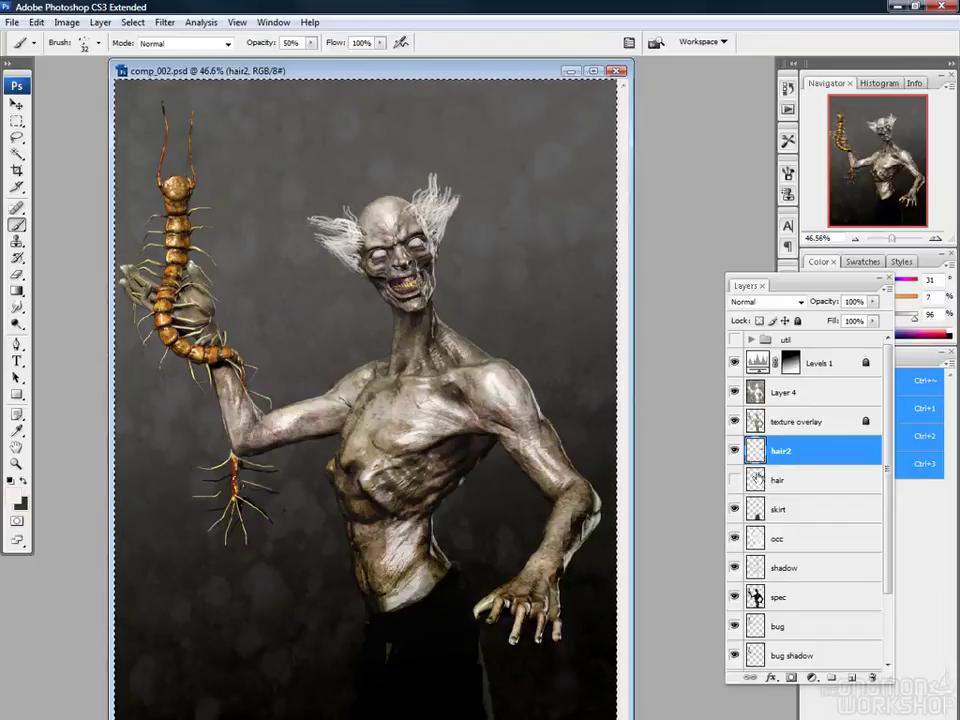
left_click(737, 482)
left_click(736, 482)
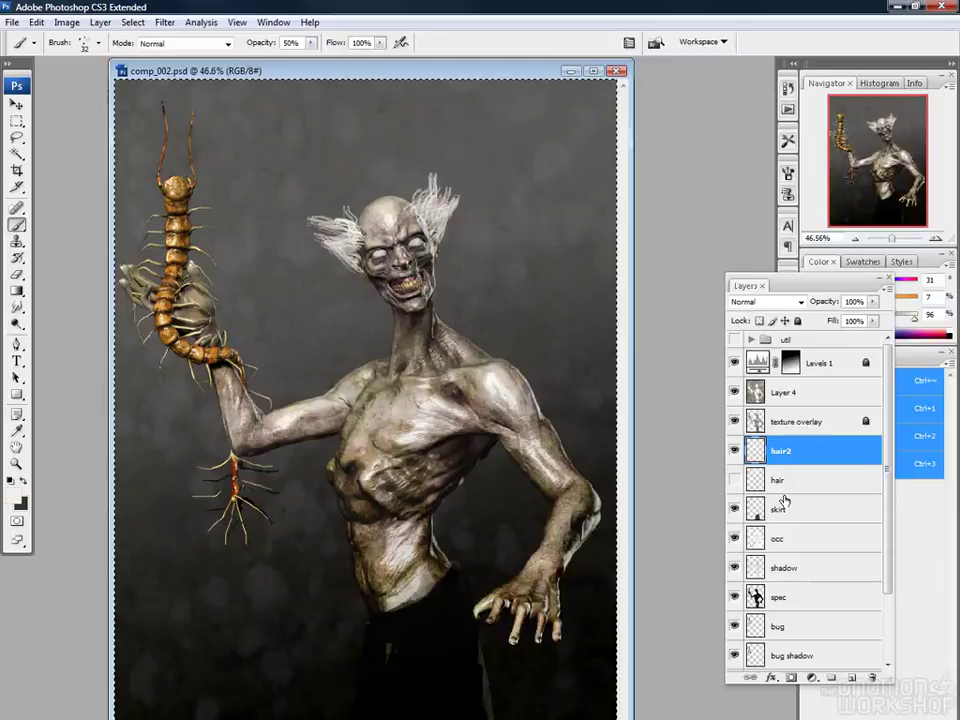
Create a layer group named hair above the hair2 and hair layers
left_click(784, 493, "shift")
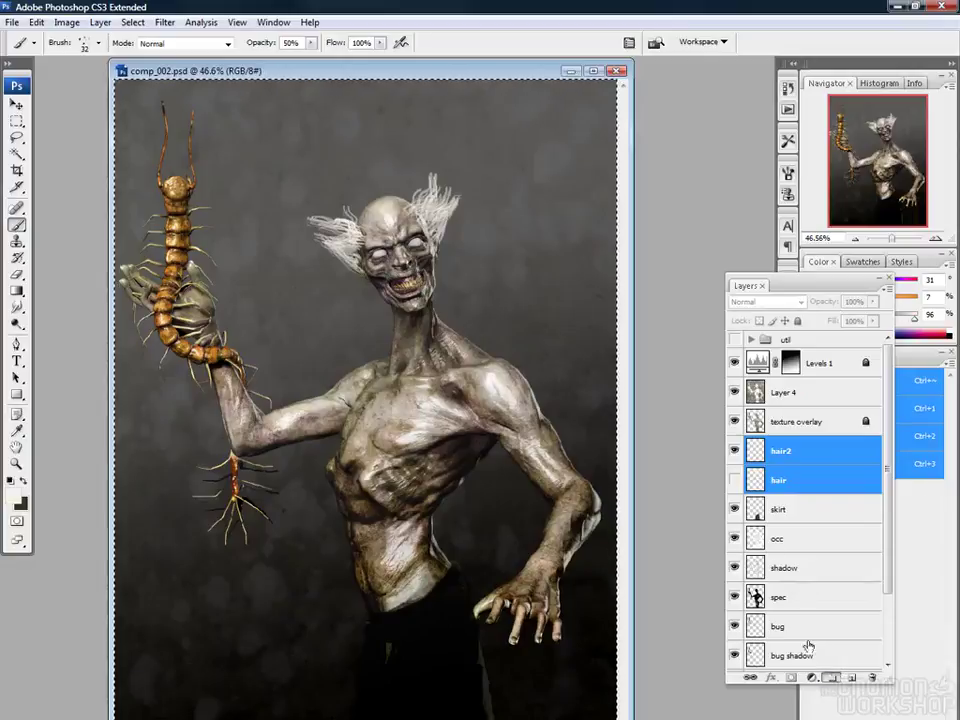
key("ctrl+g")
double_click(795, 446)
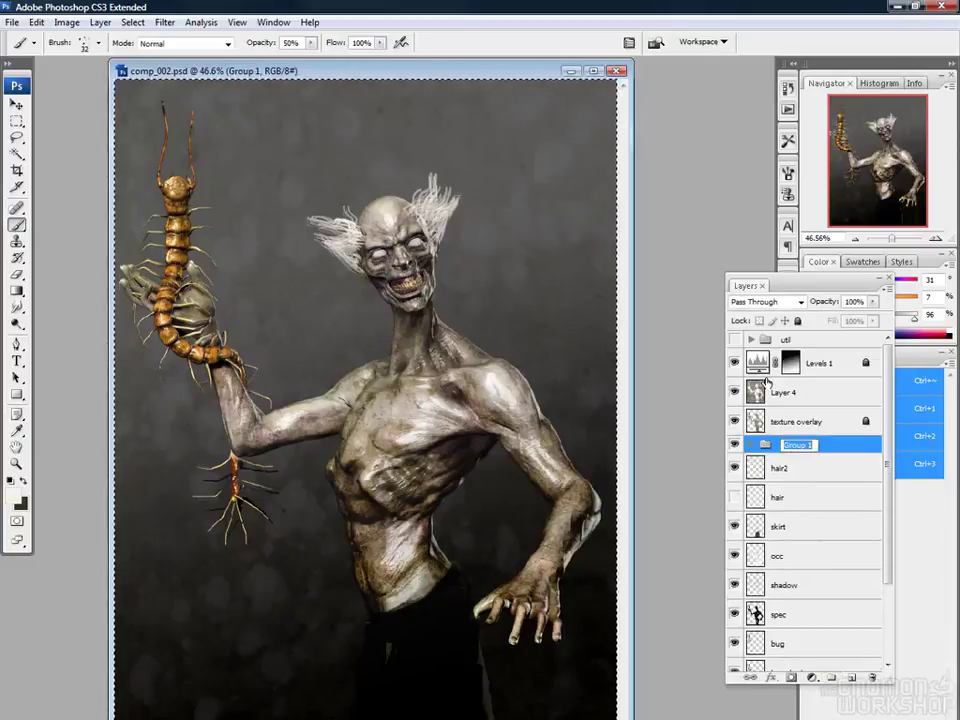
type("hair")
key("Return")
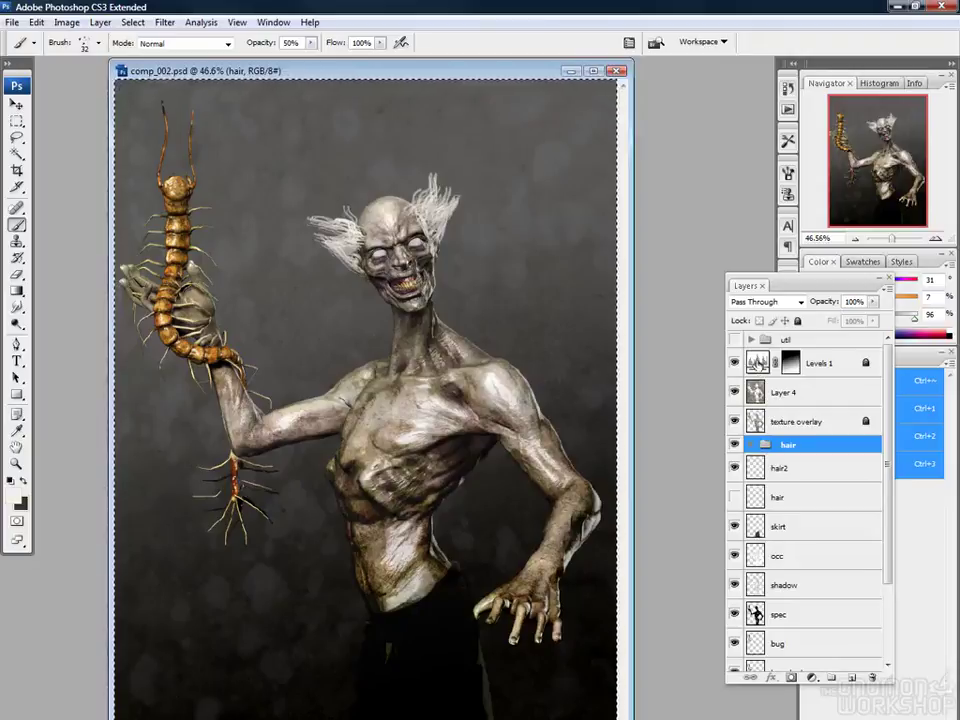
Create a layer group named overlays above the Levels 1 layer
left_click(762, 367)
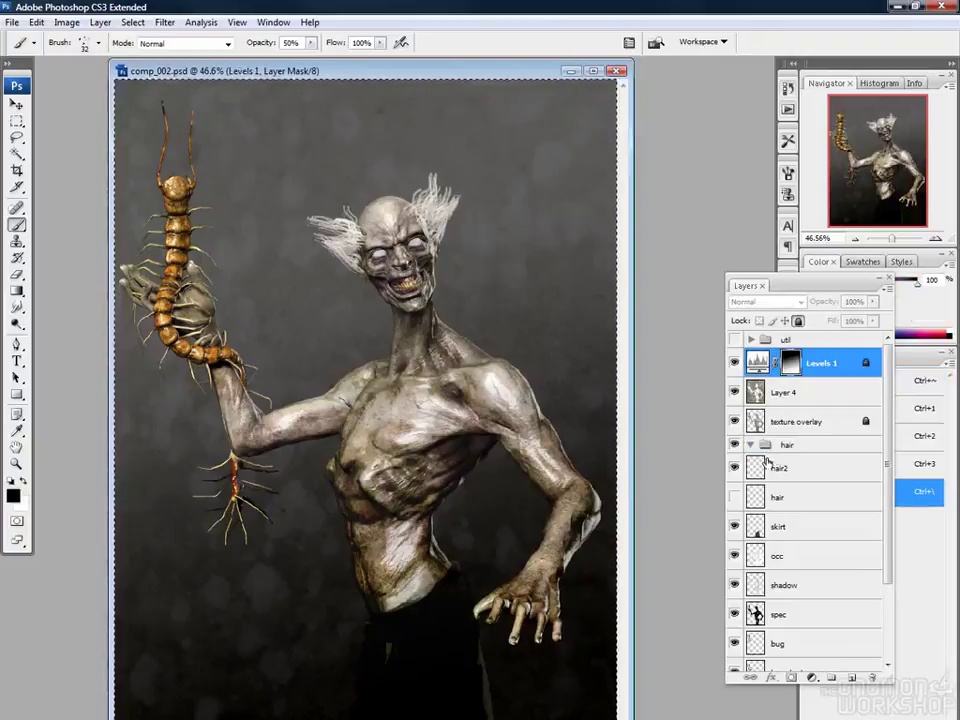
left_click(767, 420, "shift")
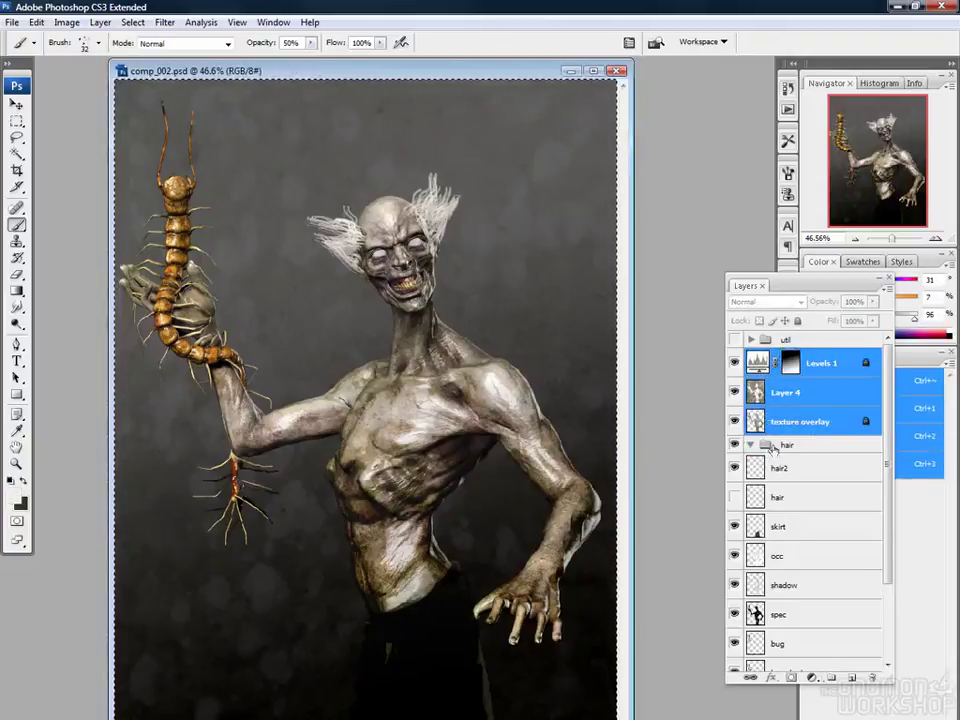
left_click(830, 679)
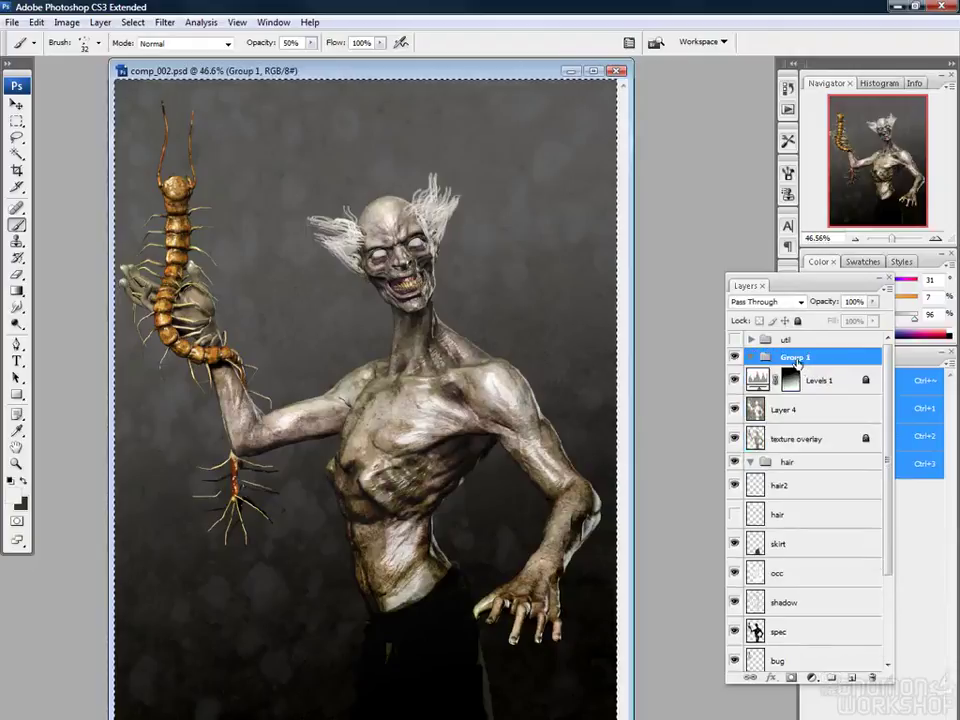
double_click(796, 357)
type("c")
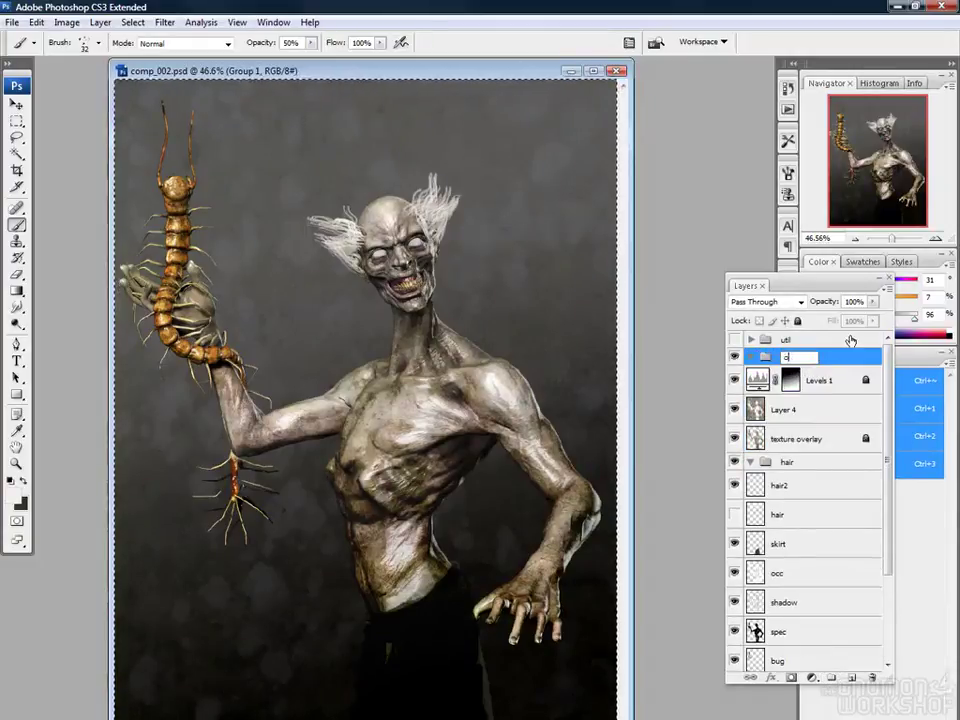
type("verlays")
key("Return")
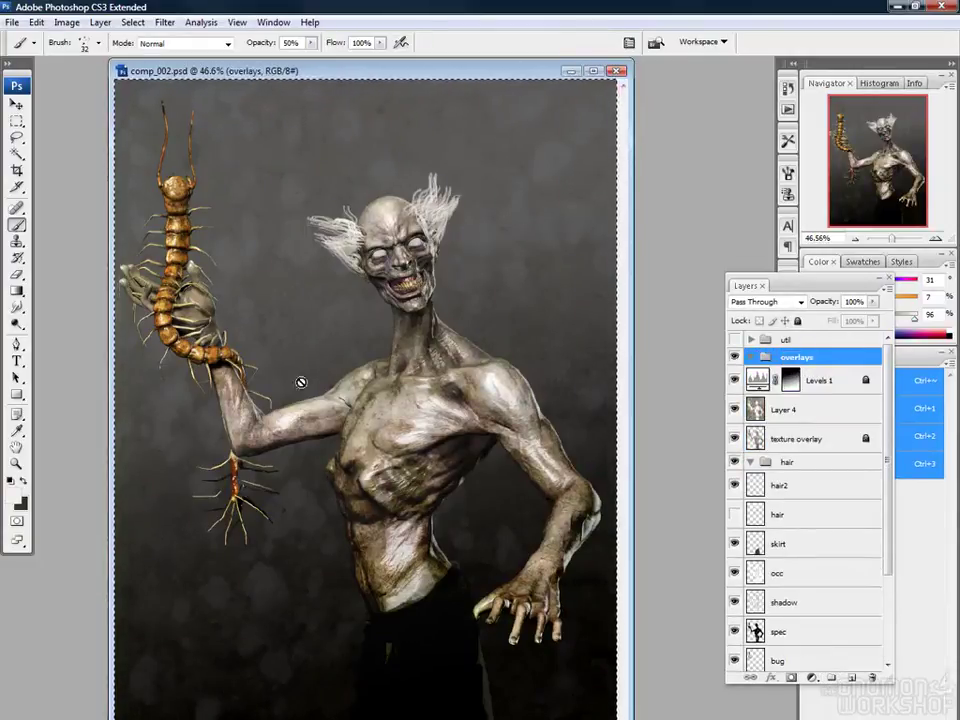
Move the Levels 1, Layer 4 and texture overlay layers into the overlays group
left_click(761, 386)
left_click(761, 435, "shift")
left_click_drag(761, 383, 770, 368)
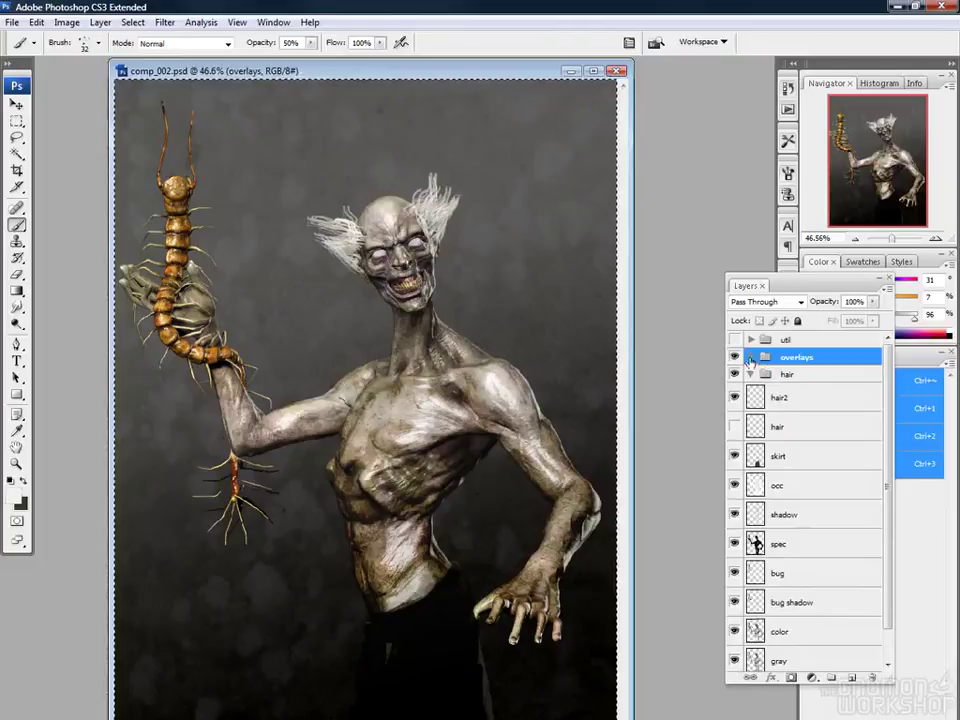
Move the hair2 and hair layers into the collapsed hair group
left_click(751, 374)
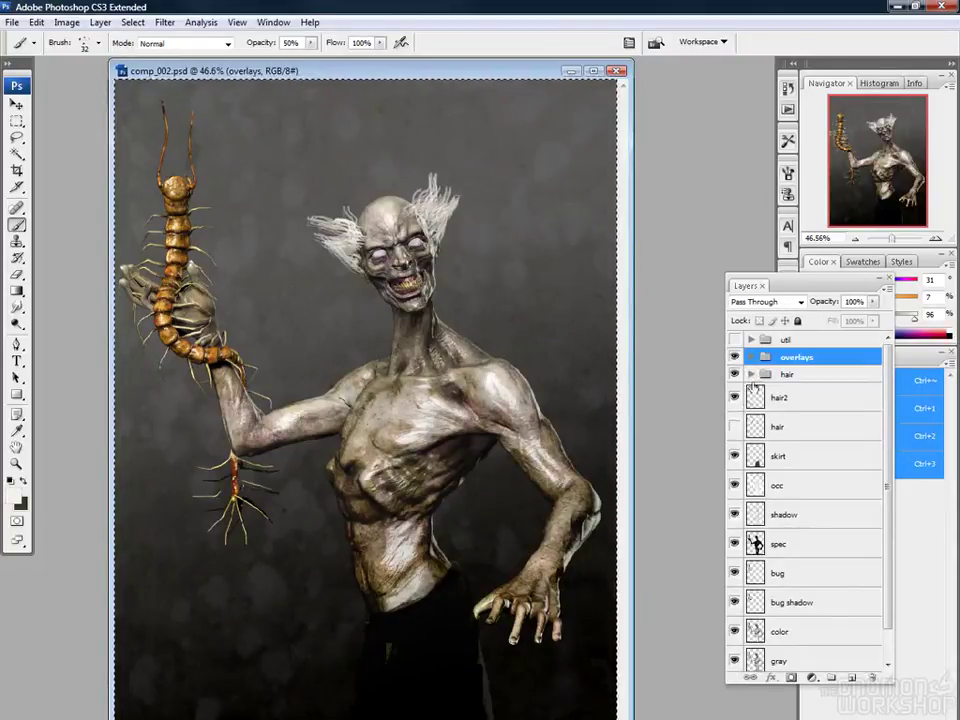
left_click(758, 398)
key("shift+alt+bracketleft")
left_click_drag(757, 398, 752, 376)
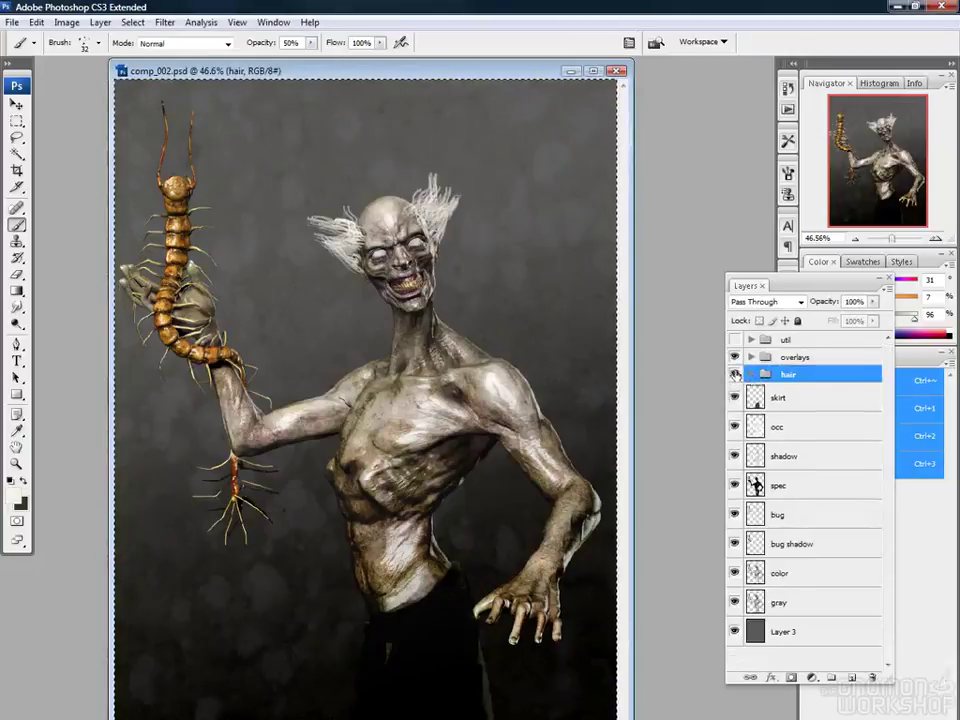
Hide the hair group and add a new layer named skirt details above the skirt layer
left_click(735, 374)
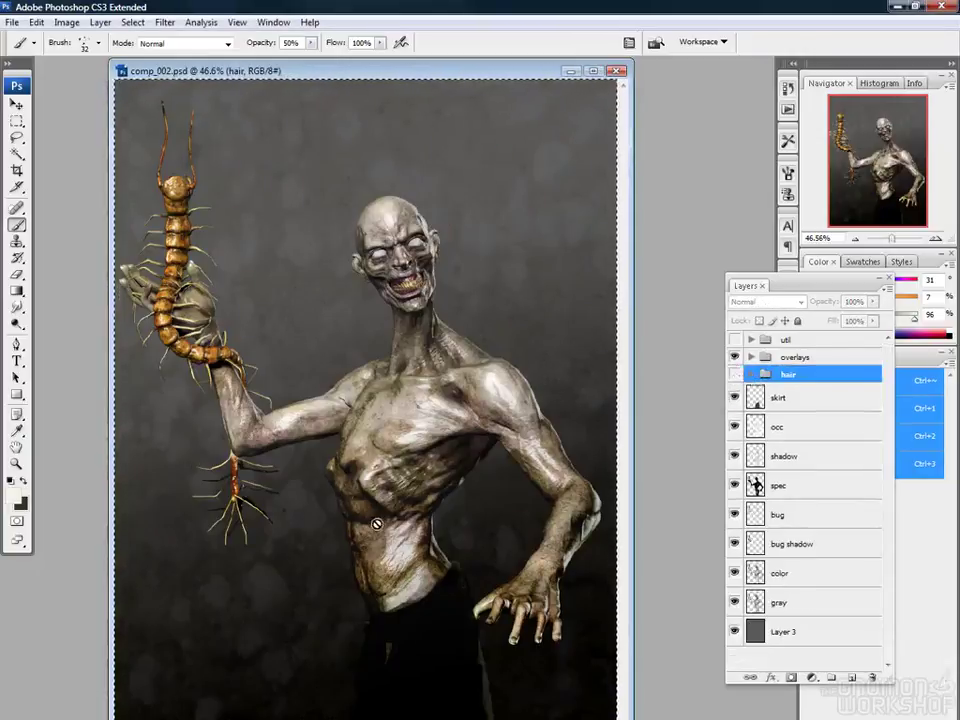
left_click(778, 398)
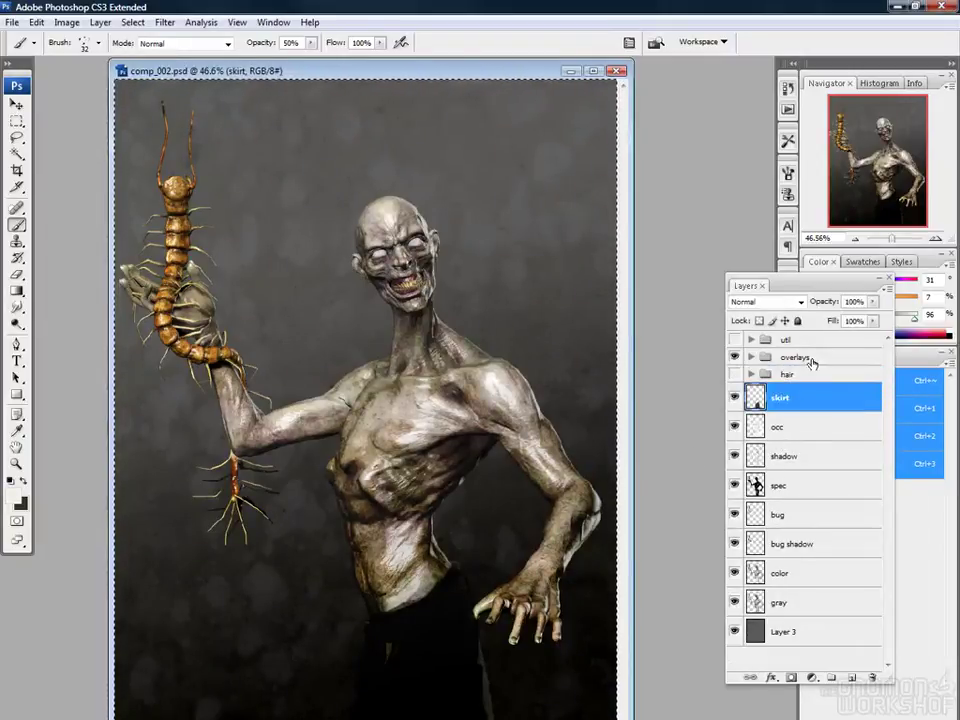
key("ctrl+shift+n")
type("skirt ")
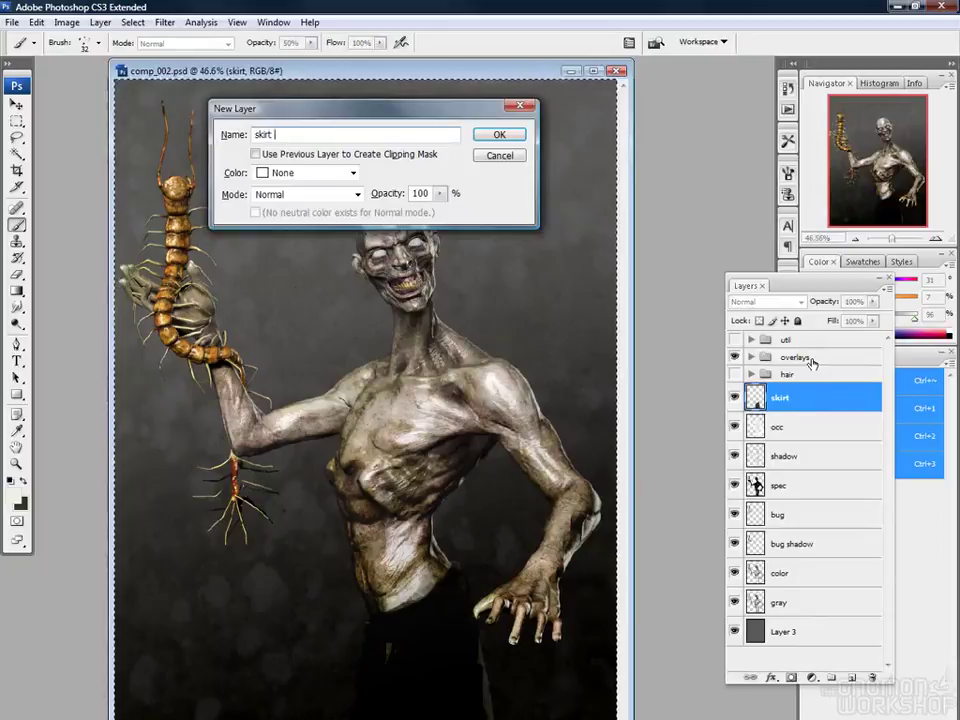
type("details")
key("Return")
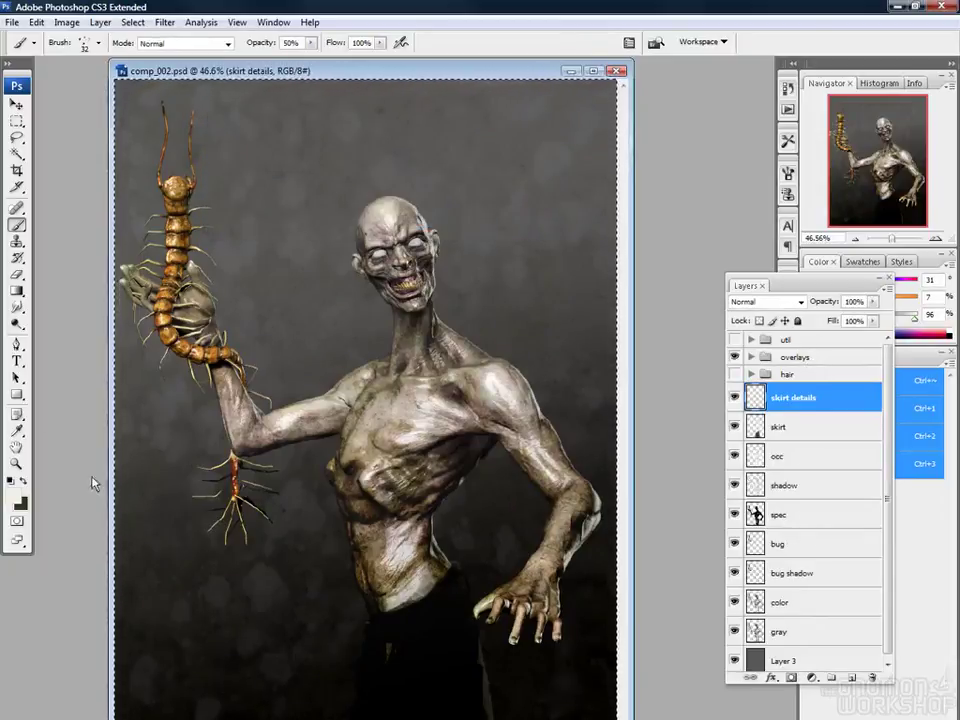
Load the skirt's outline as a selection and paint light streaks from the waistband with the 55 px brush at 20% opacity
key("2")
left_click(756, 427, "ctrl")
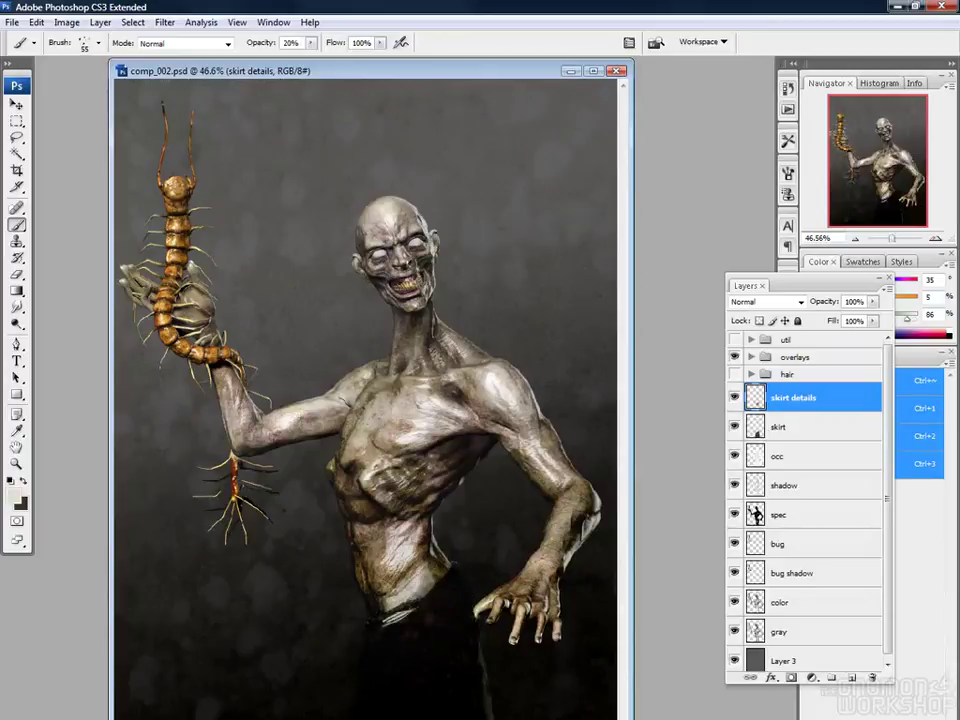
mouse_move(441, 588)
left_mouse_down()
mouse_move(396, 622)
mouse_move(412, 655)
mouse_move(438, 618)
mouse_move(429, 690)
left_mouse_up()
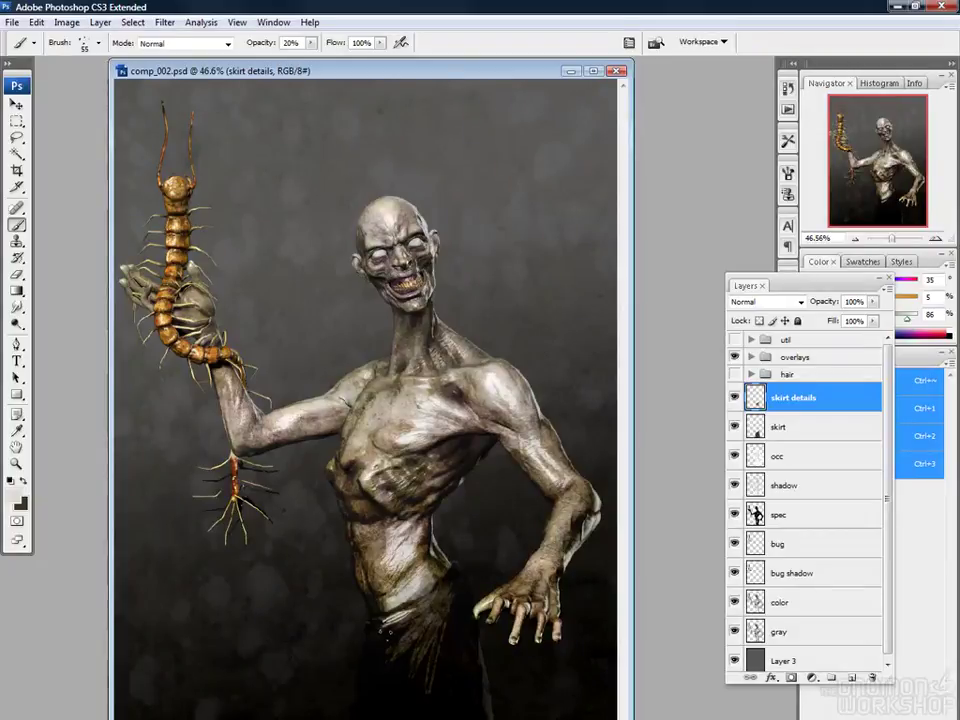
left_click(390, 641, "alt")
left_click_drag(395, 652, 440, 612)
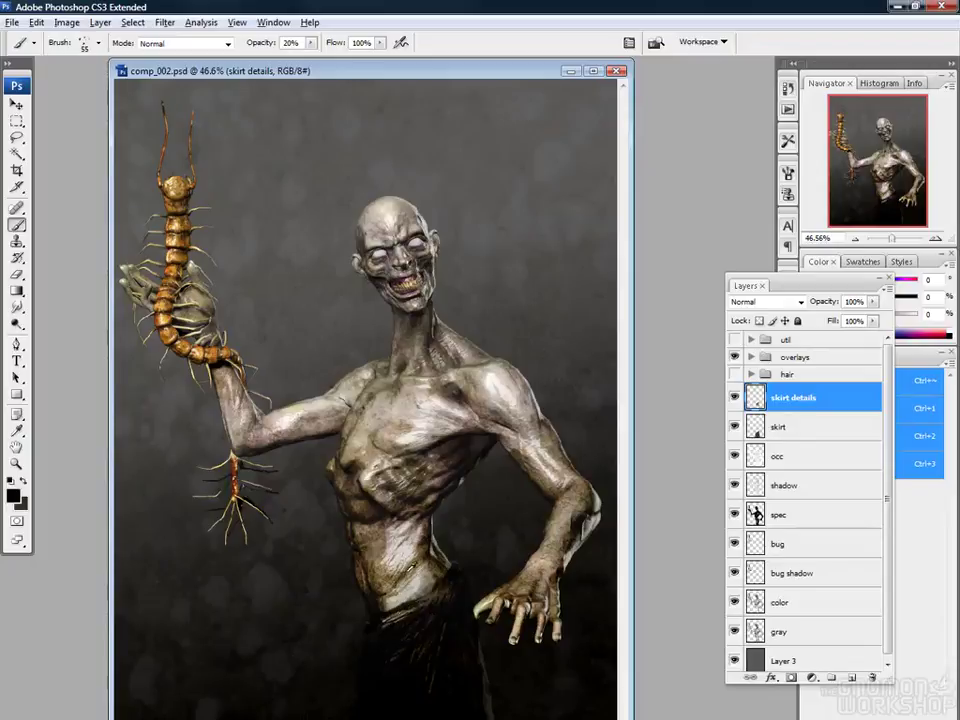
Paint fabric streaks over the rest of the skirt with a color sampled from the belly, following the folds down both sides
left_click(408, 549, "alt")
mouse_move(448, 590)
left_mouse_down()
mouse_move(392, 632)
mouse_move(392, 668)
left_mouse_up()
mouse_move(432, 636)
left_mouse_down()
mouse_move(416, 690)
mouse_move(474, 678)
left_mouse_up()
left_click_drag(463, 662, 489, 715)
left_click_drag(397, 654, 362, 716)
left_click_drag(378, 632, 362, 716)
left_click_drag(450, 600, 388, 674)
left_click_drag(443, 620, 478, 692)
key("x")
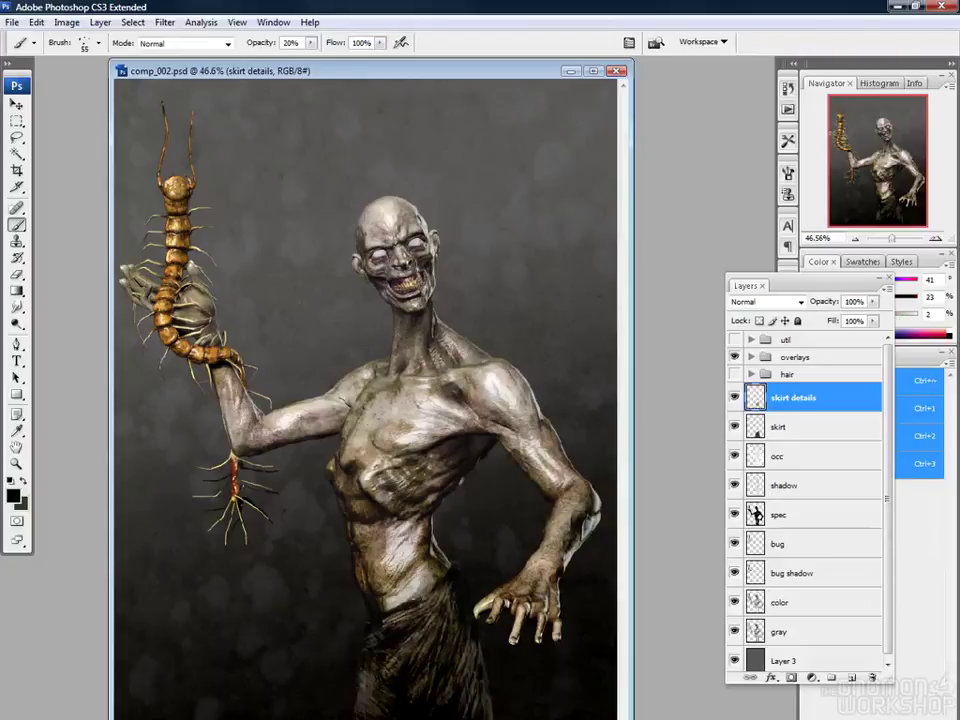
Set a soft brush to 48 px and paint fold shading down the skirt with colors sampled from the skirt and hand
right_click(343, 420)
type("48")
key("Tab")
key("Return")
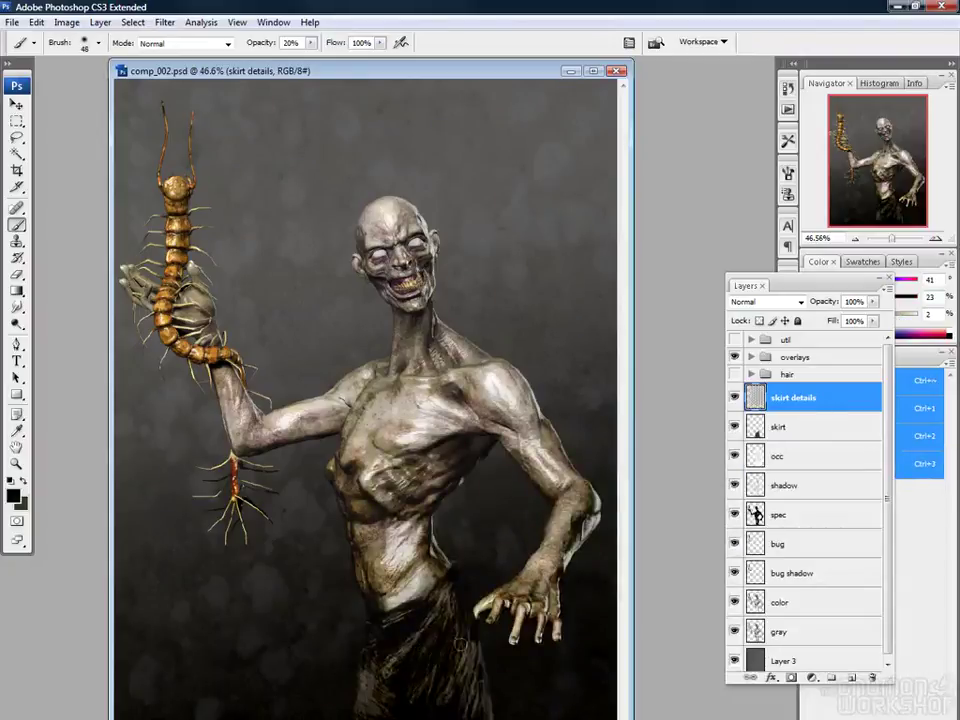
left_click(459, 625, "alt")
left_click(445, 589, "alt")
left_click(532, 570, "alt")
left_click_drag(455, 588, 428, 668)
left_click_drag(421, 624, 398, 664)
left_click_drag(447, 601, 481, 708)
Deepen the skirt's diagonal folds with further strokes from the waistband, using colors sampled from the belly and the dark cloth
left_click(412, 584, "alt")
mouse_move(450, 588)
left_mouse_down()
mouse_move(431, 619)
mouse_move(452, 586)
mouse_move(499, 714)
mouse_move(449, 574)
mouse_move(424, 697)
left_mouse_up()
left_click_drag(452, 650, 484, 712)
left_click(394, 634, "alt")
left_click_drag(416, 594, 379, 626)
mouse_move(418, 578)
left_mouse_down()
mouse_move(368, 611)
mouse_move(406, 644)
left_mouse_up()
left_click_drag(446, 588, 413, 668)
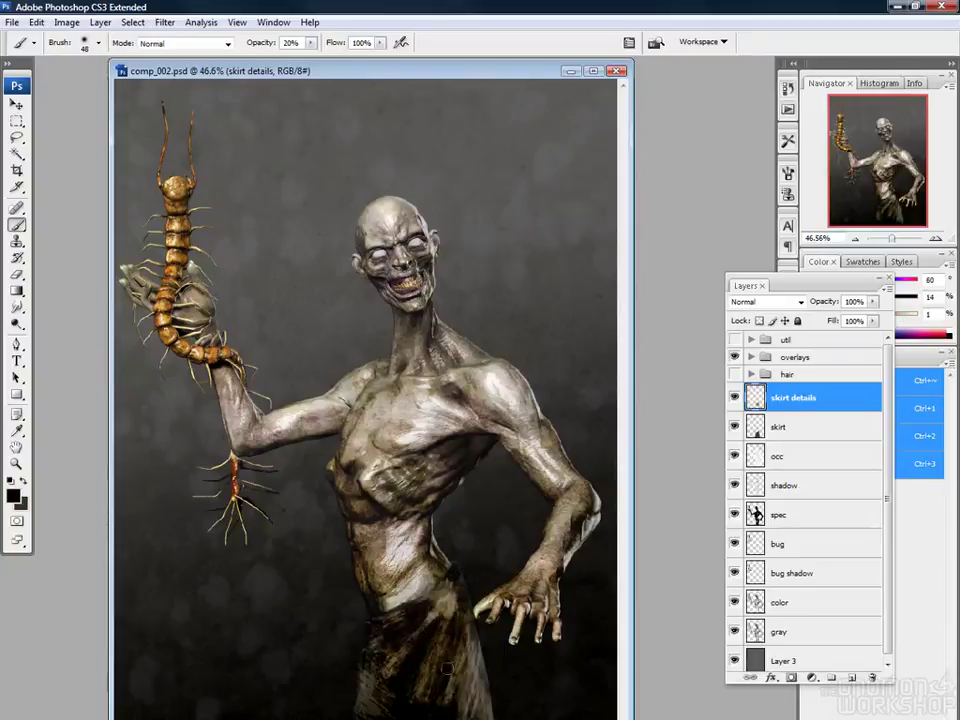
left_click_drag(452, 618, 426, 690)
Set the brush to 116 px at 10% opacity, and switch the skirt details layer off and on to compare
right_click(435, 591)
left_click_drag(426, 456, 445, 456)
key("1")
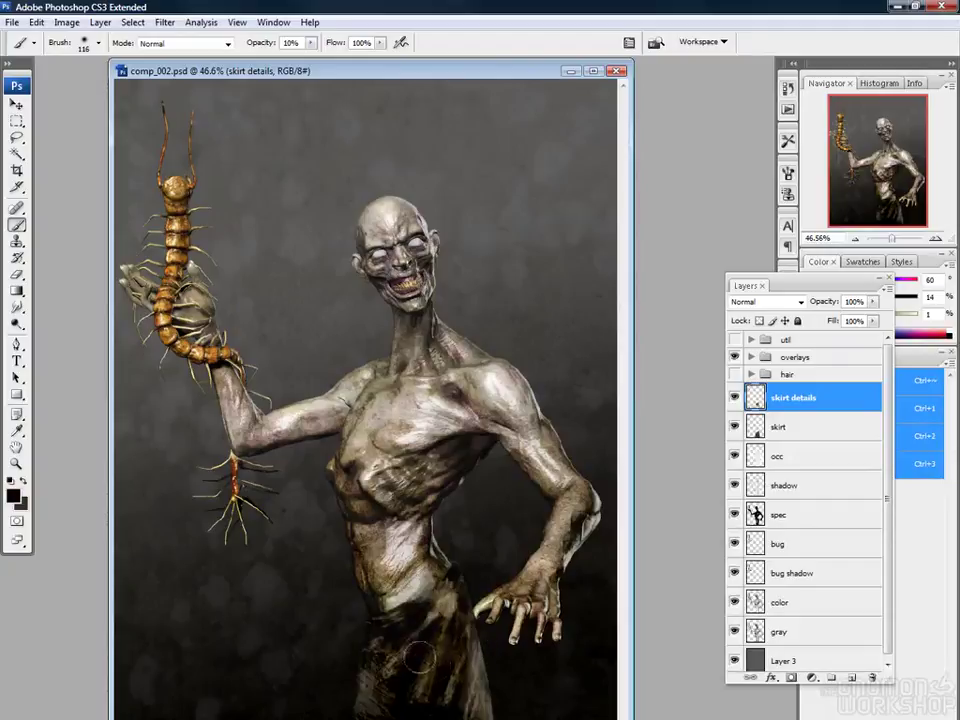
left_click(735, 397)
left_click(735, 397)
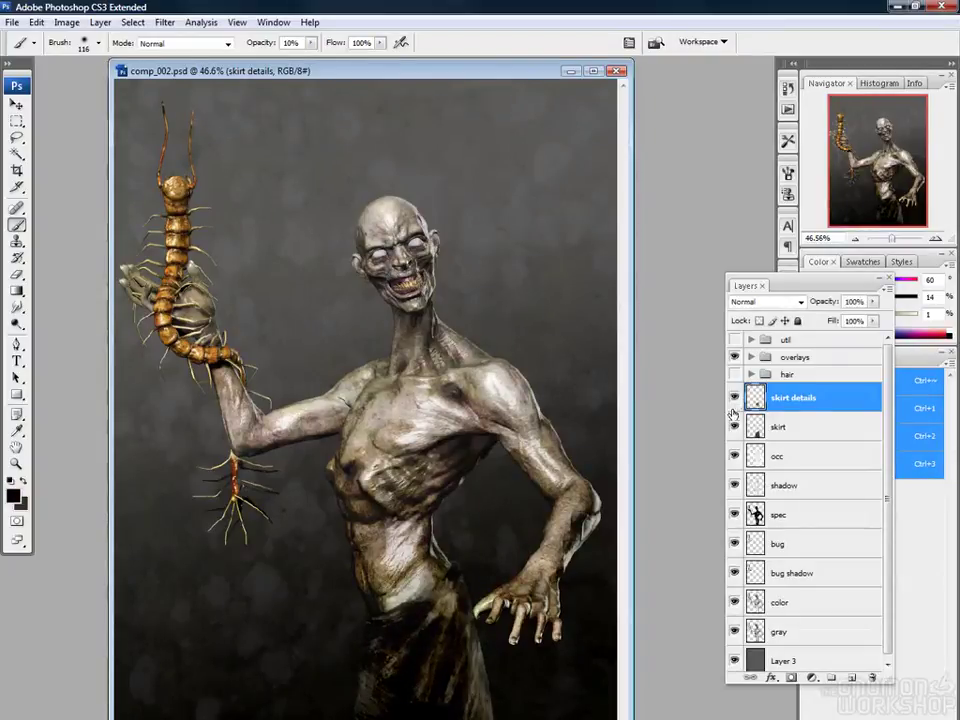
Brighten the skirt details layer with Levels, setting the midtone input to 1.35
key("ctrl+l")
left_click_drag(663, 243, 643, 242)
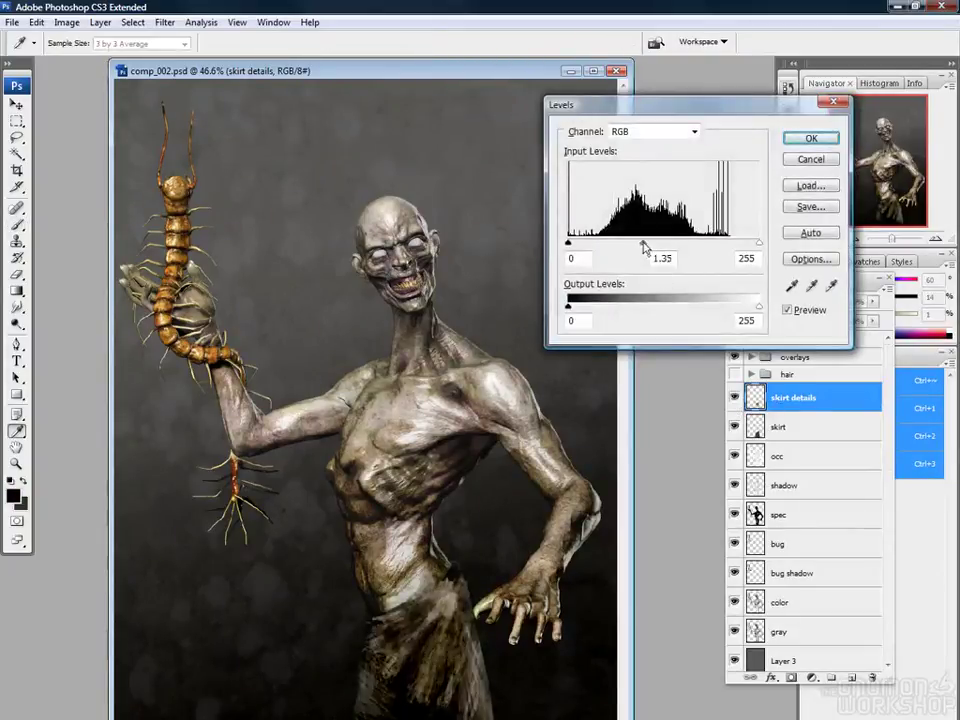
key("Return")
Smudge the painted fabric streaks below the skirt's waistband with a 33 px brush at 100% strength
key("z")
left_click_drag(16, 311, 45, 341)
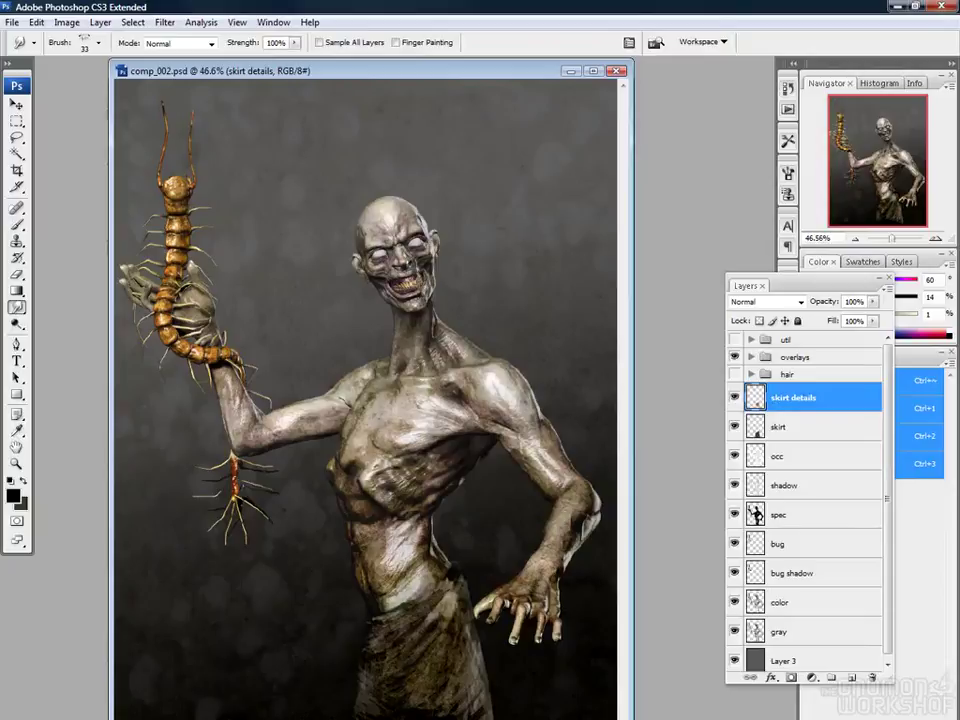
left_click_drag(456, 584, 430, 609)
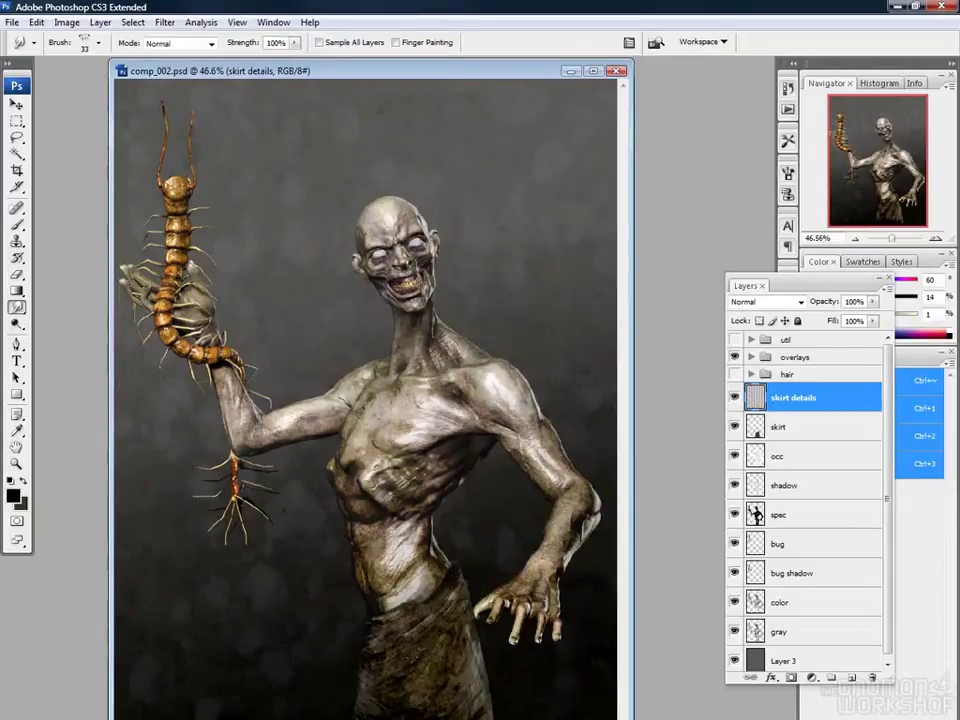
Apply Smart Sharpen with a 5.2-pixel radius to the skirt details layer, and merge it down into the skirt layer
left_click(164, 22)
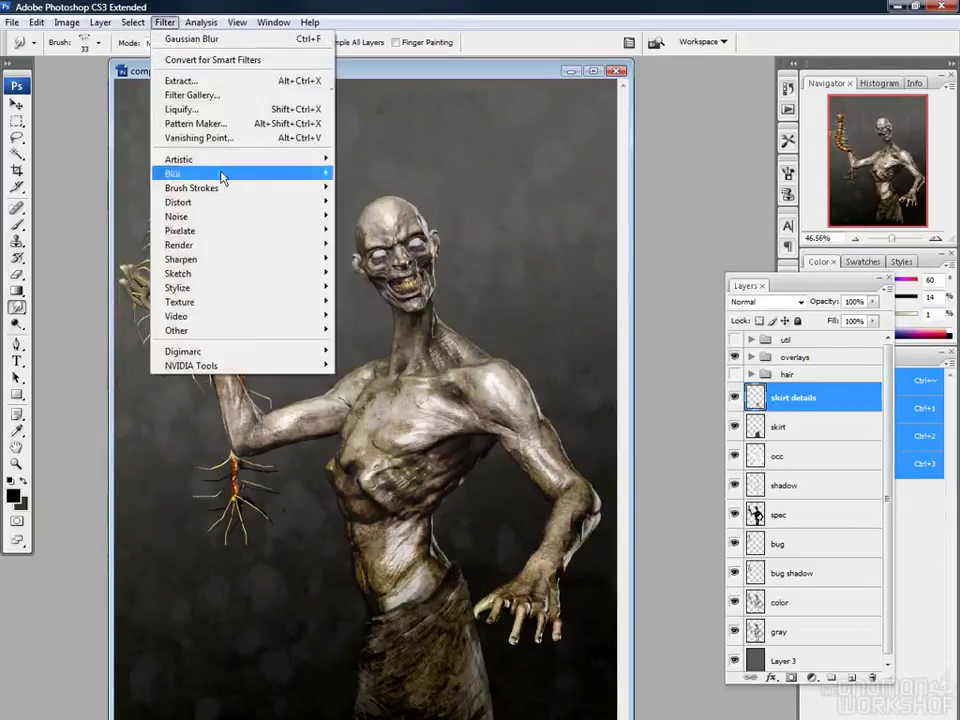
left_click(399, 302)
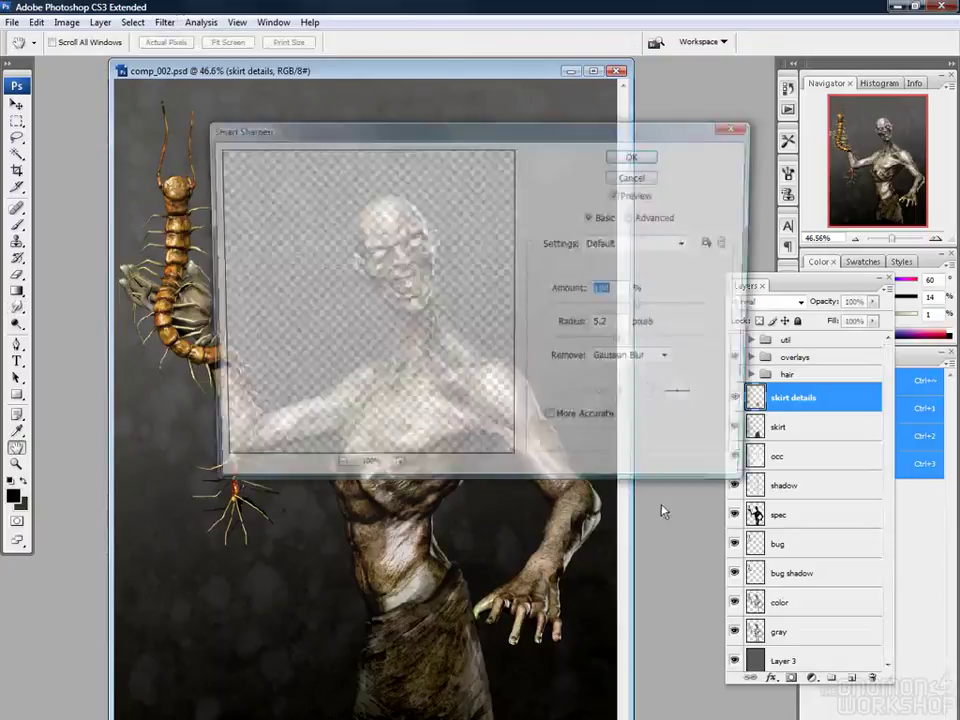
left_click(658, 177)
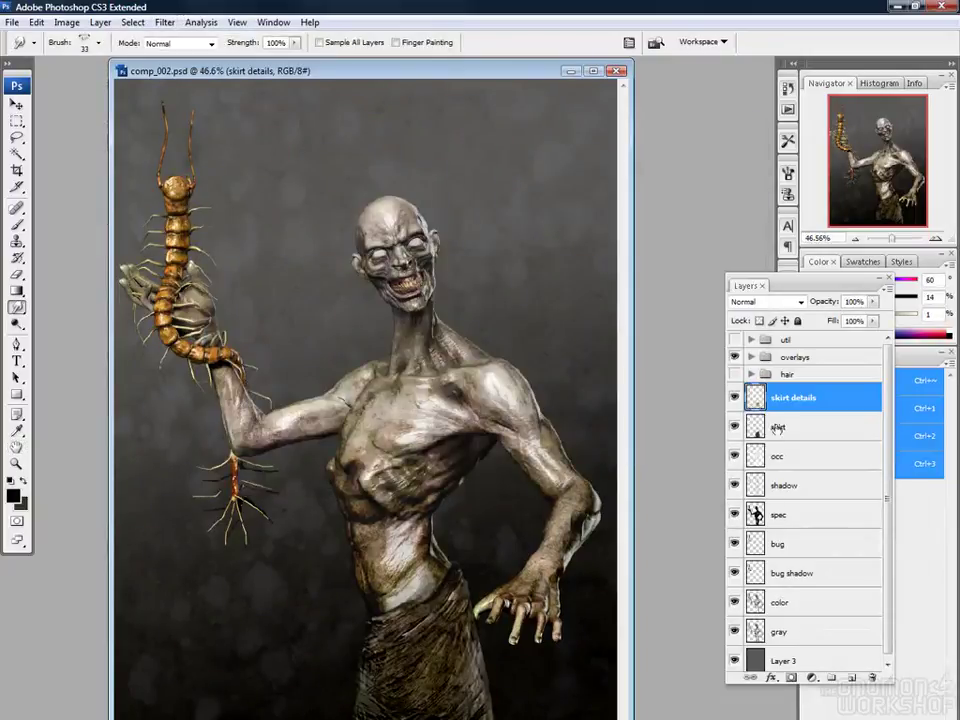
key("ctrl+e")
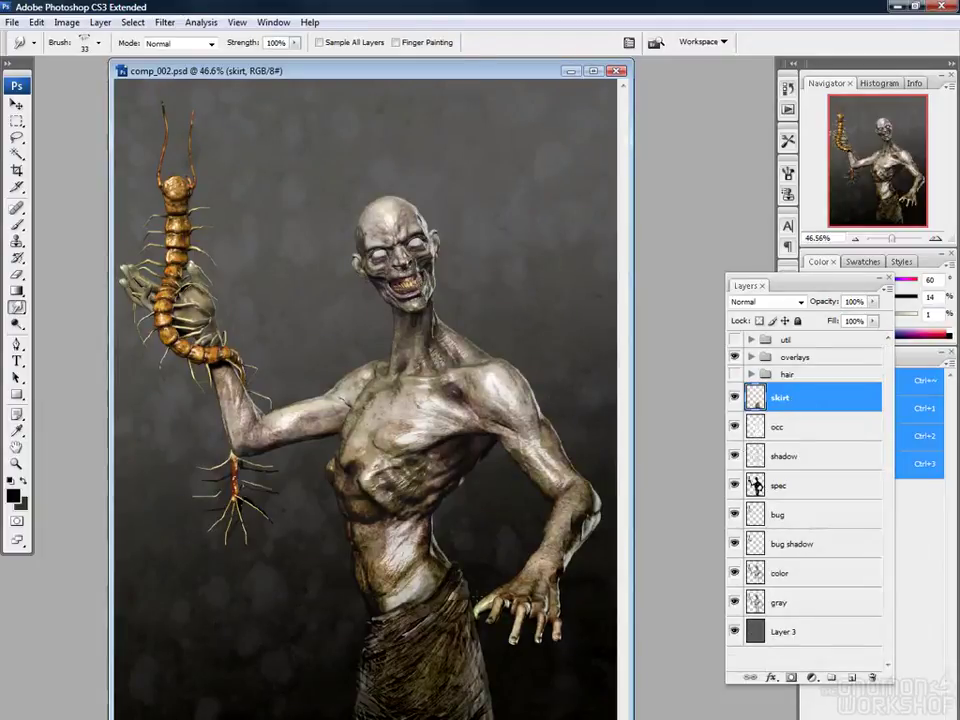
Soften the skirt's outer edge near the waistband using the Blur tool with a soft 145 px brush at 50% strength
key("a")
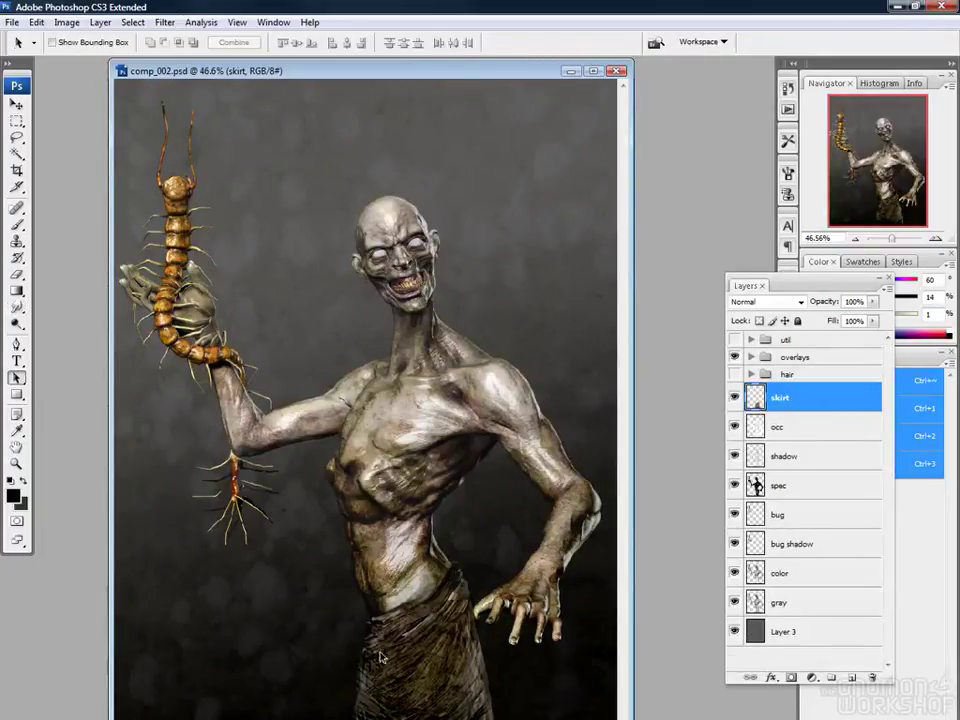
left_click_drag(16, 307, 58, 306)
key("shift+r")
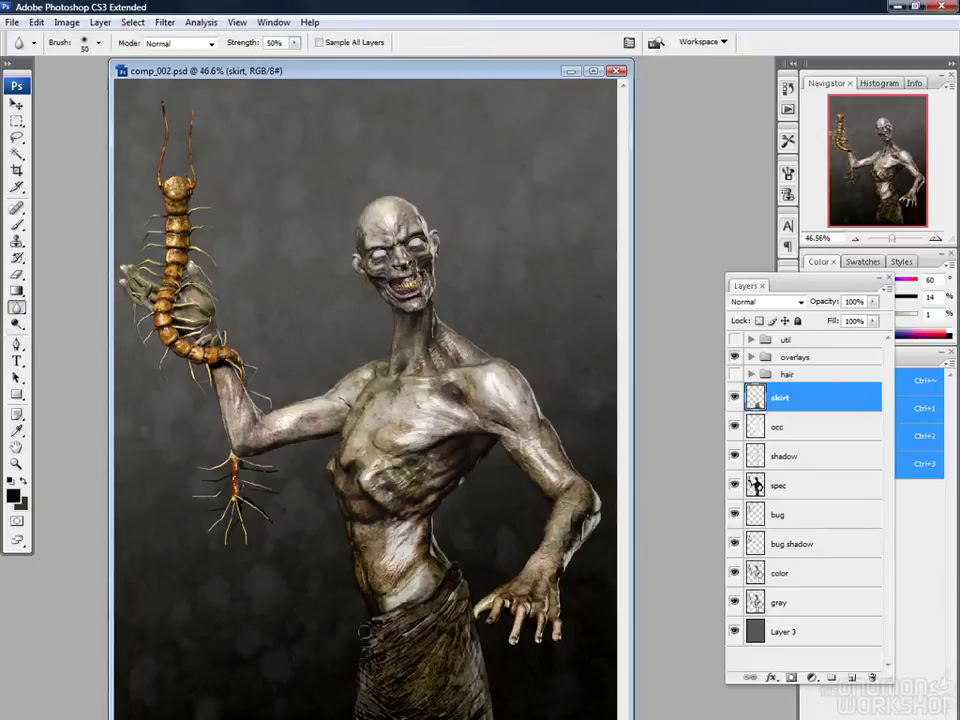
right_click(356, 615)
left_click_drag(416, 454, 470, 455)
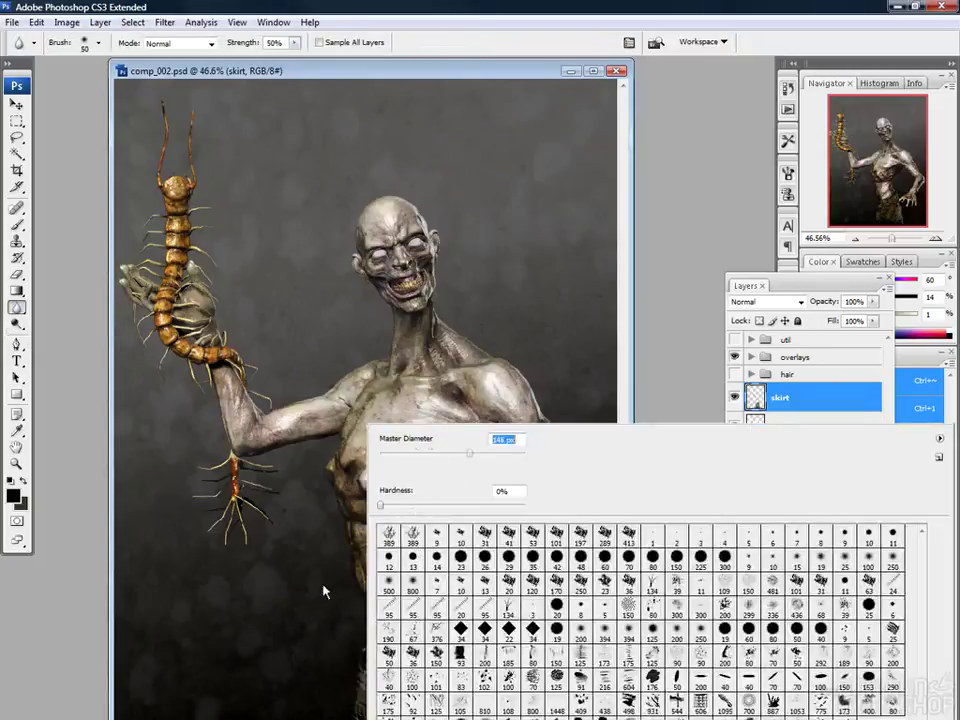
left_click(326, 592)
mouse_move(361, 642)
left_mouse_down()
mouse_move(347, 697)
mouse_move(343, 677)
mouse_move(379, 617)
left_mouse_up()
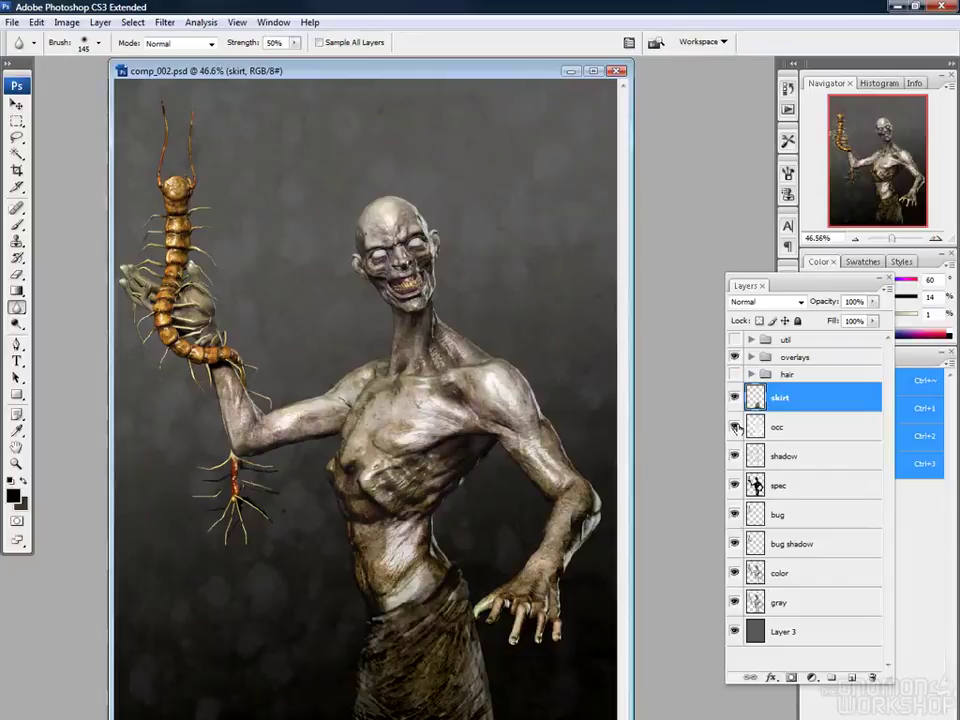
Create a new layer named rimlight above the skirt layer
key("ctrl+shift+n")
type("rimlight")
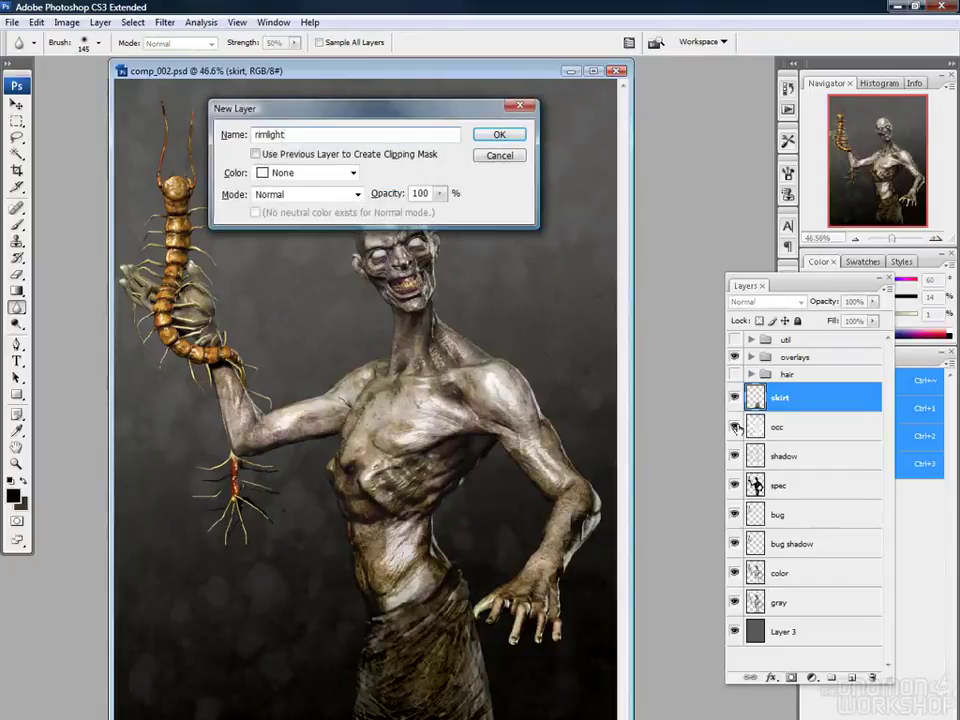
key("Return")
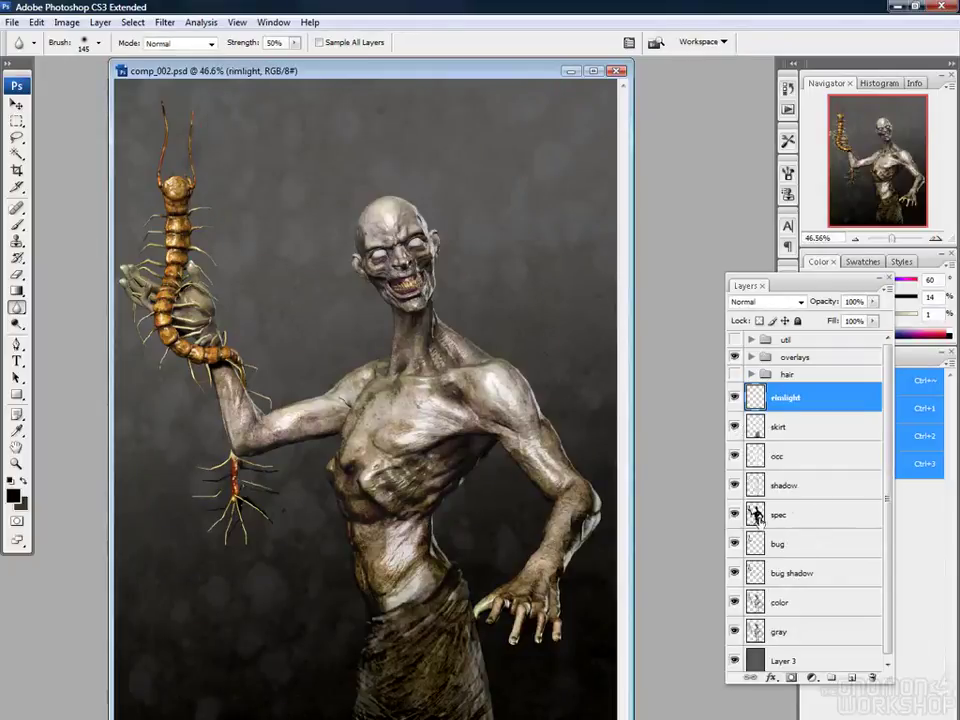
left_click(734, 514)
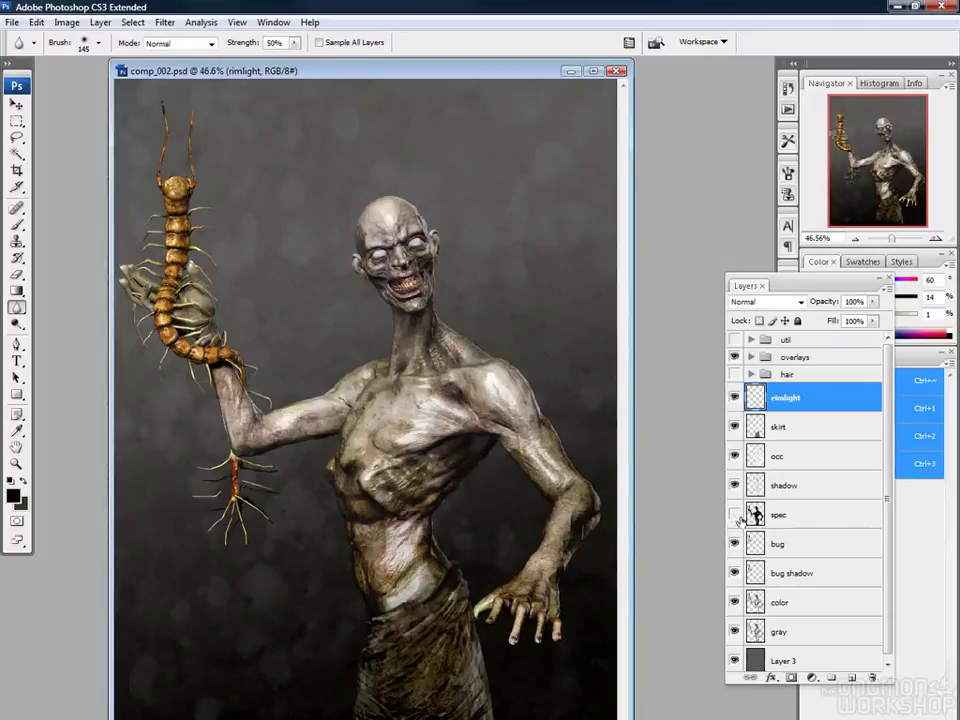
left_click(734, 514)
left_click(755, 514)
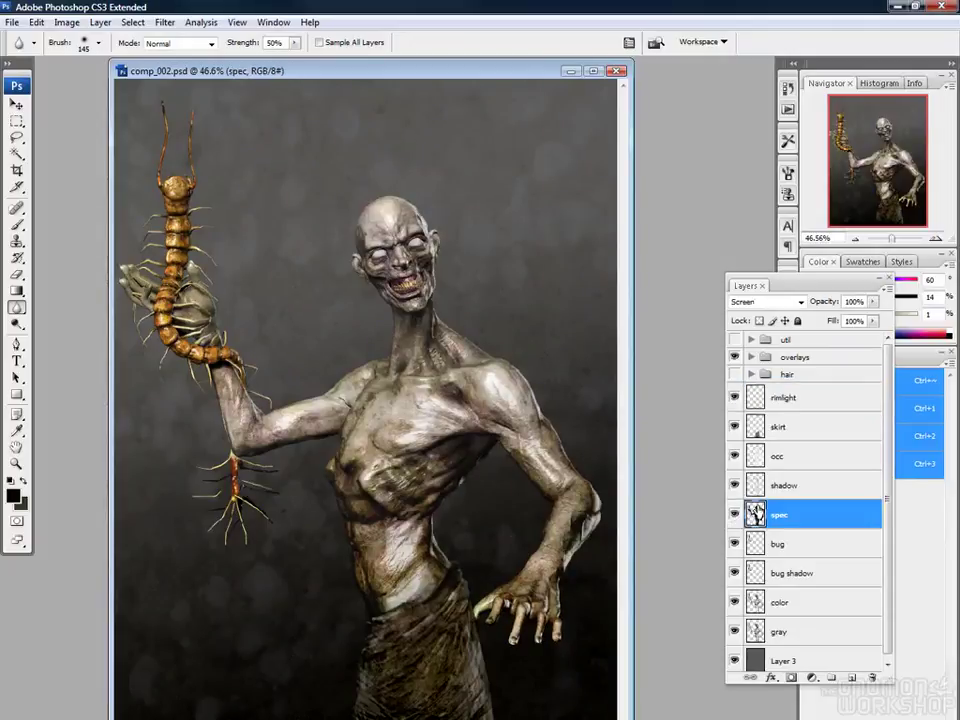
key("ctrl+shift+alt+n")
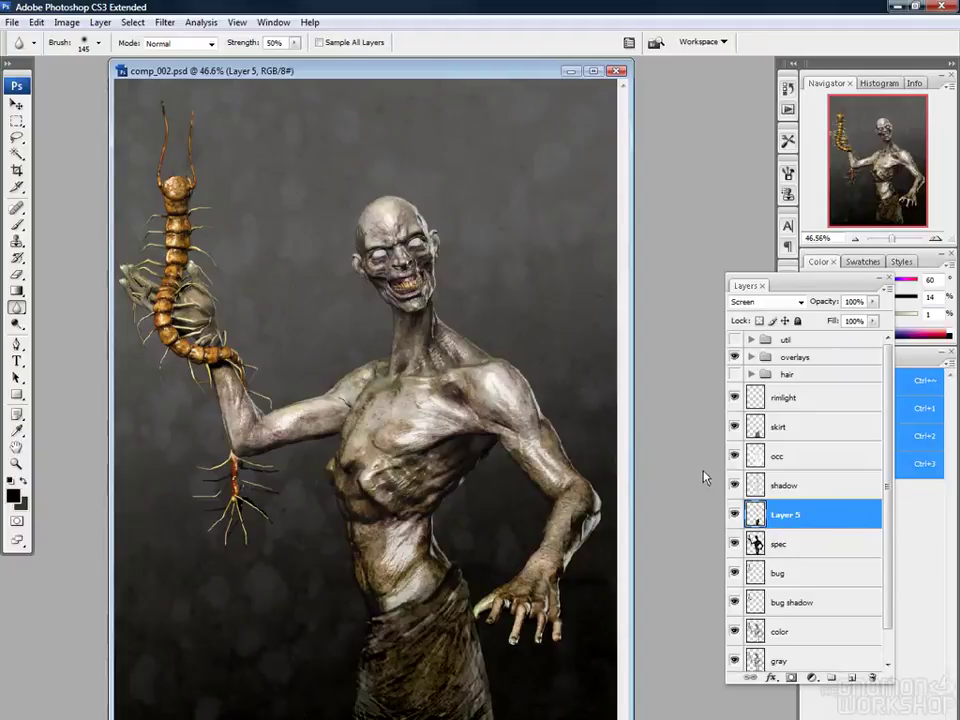
key("ctrl+z")
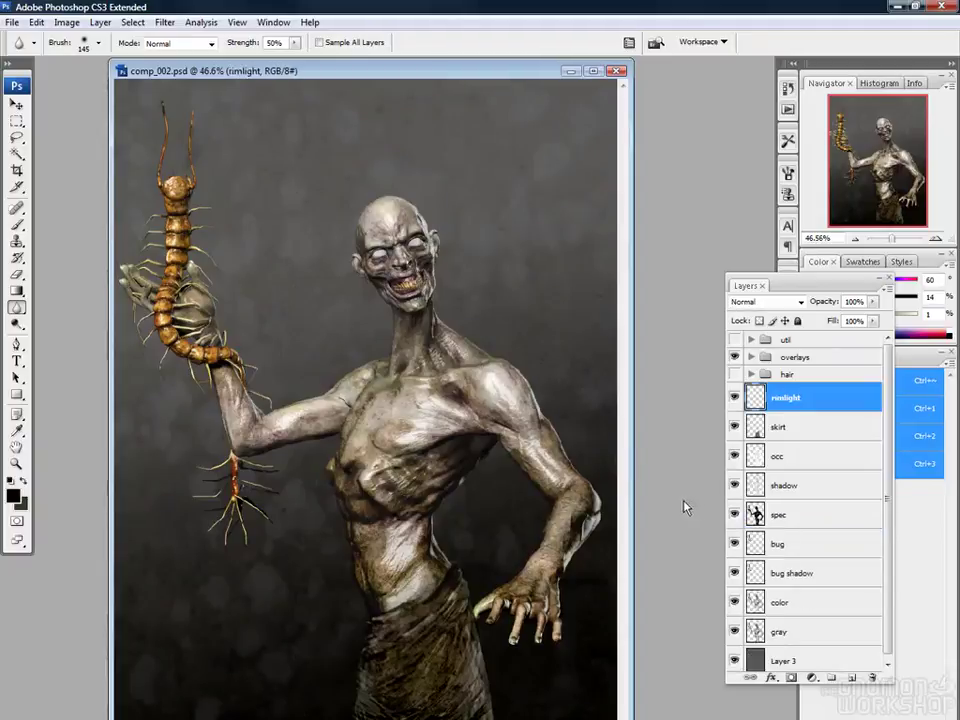
Duplicate the spec layer and brighten the copy with Levels, setting the white input level to 79
key("l")
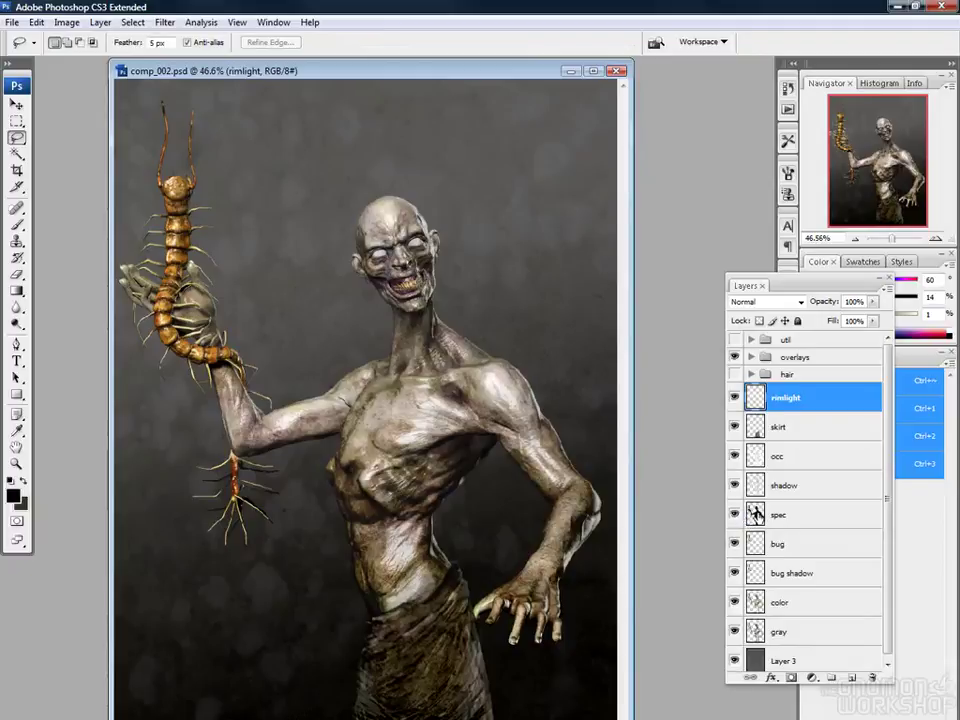
left_click(757, 514)
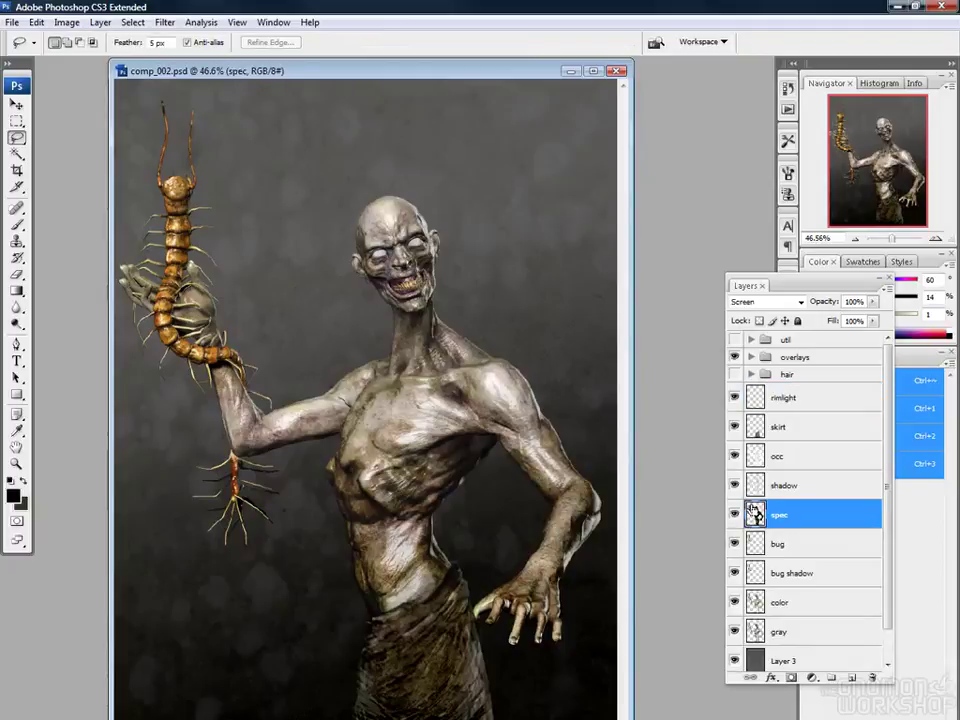
key("ctrl+j")
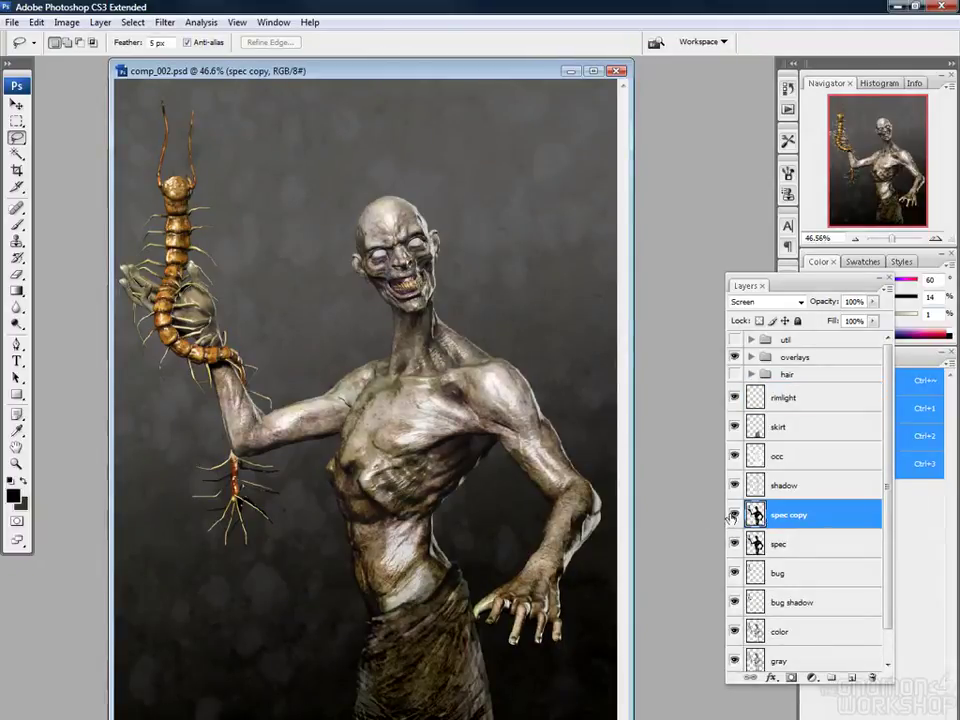
key("ctrl+l")
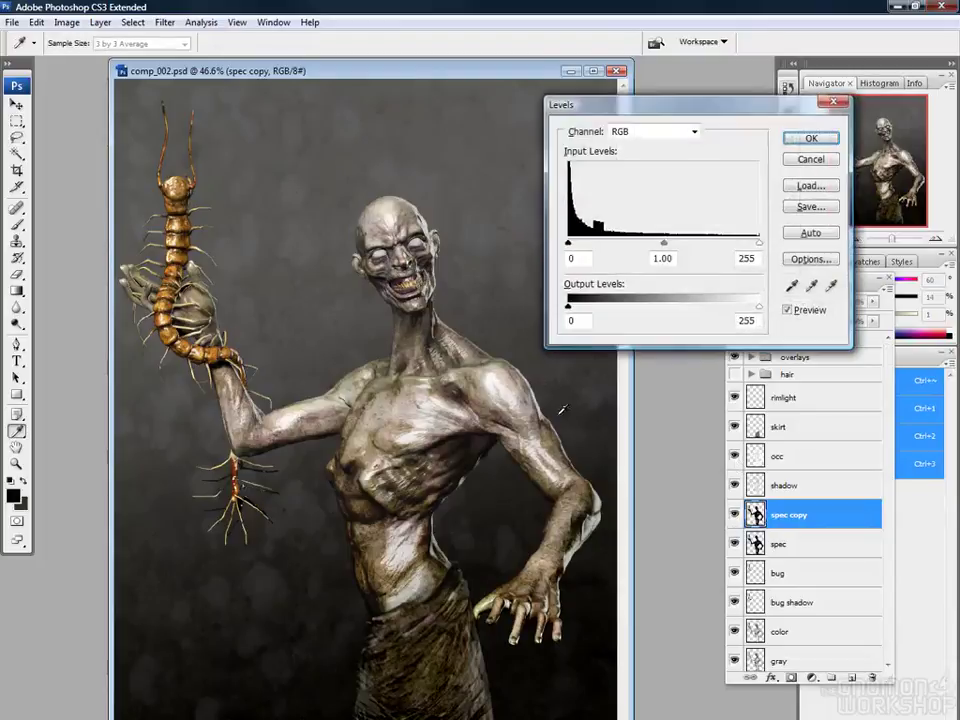
left_click_drag(759, 248, 628, 274)
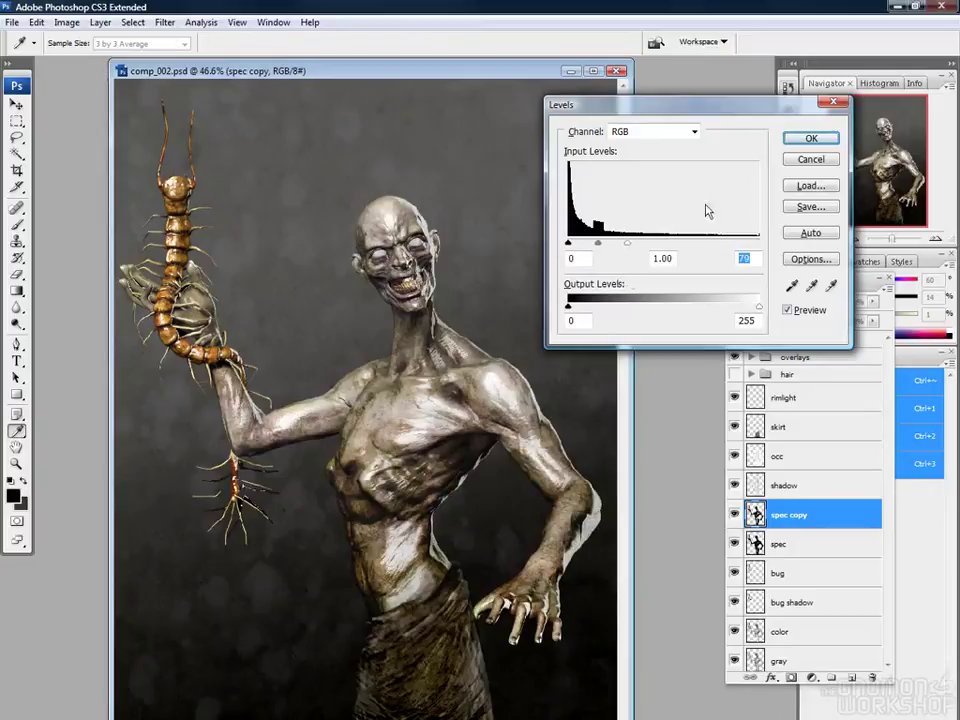
left_click(795, 141)
Move the spec copy and spec layers between rimlight and skirt, and hide the spec copy
left_click_drag(790, 514, 788, 425)
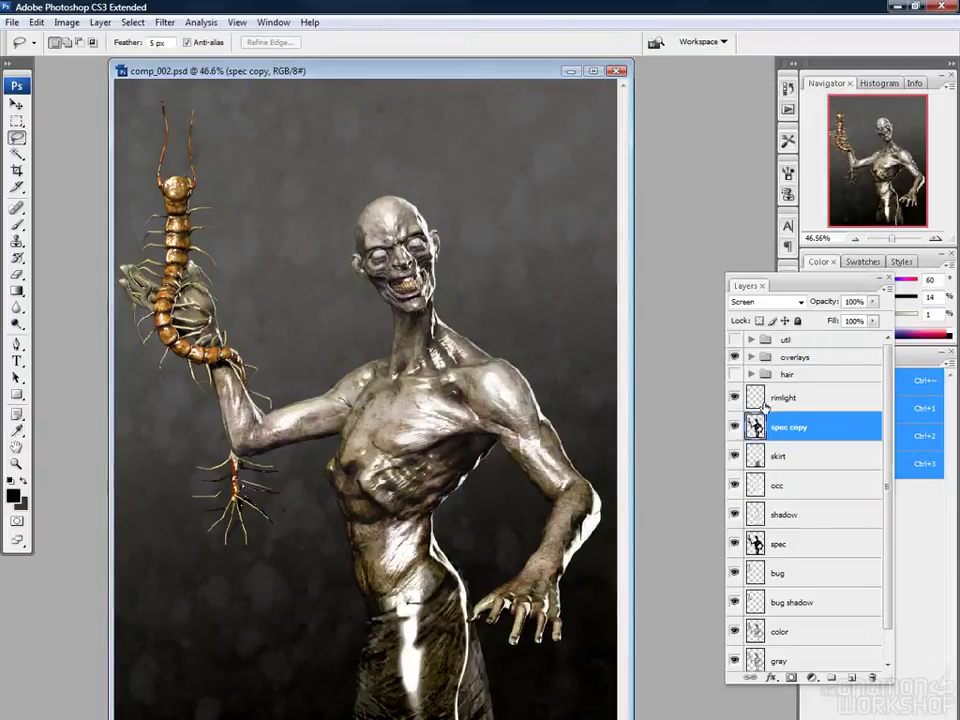
left_click_drag(763, 548, 788, 445)
left_click(734, 397)
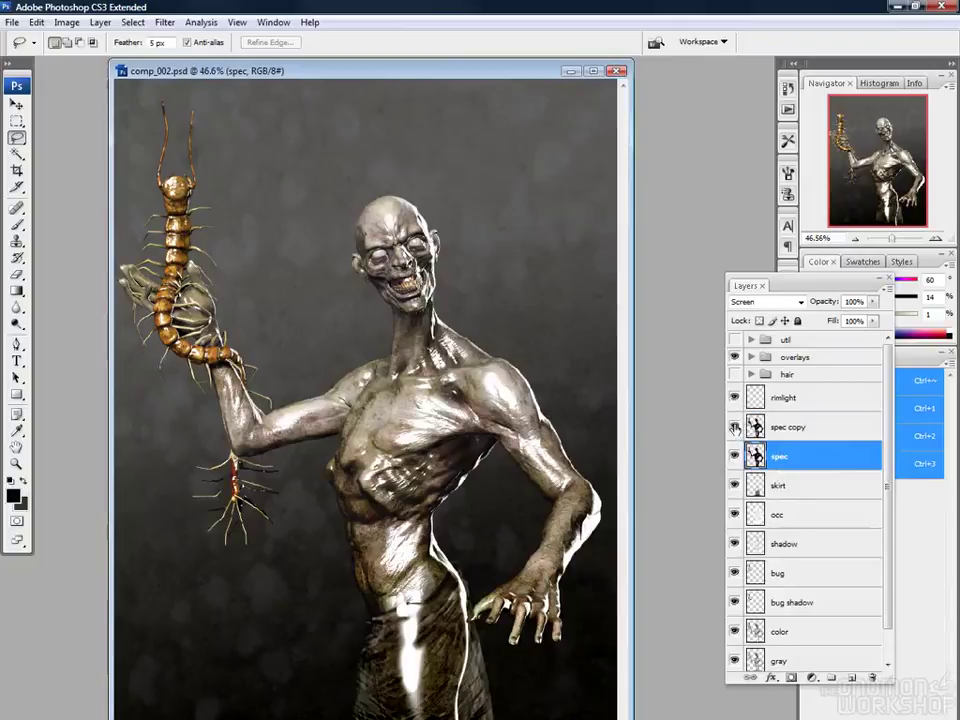
left_click(735, 428)
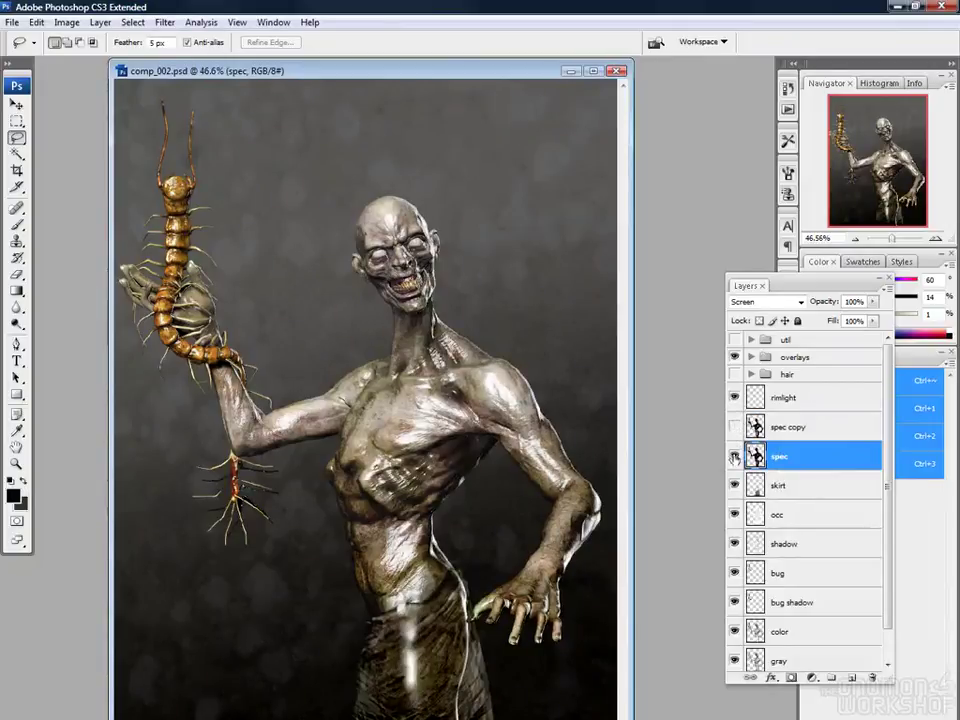
left_click(734, 456)
left_click(734, 456)
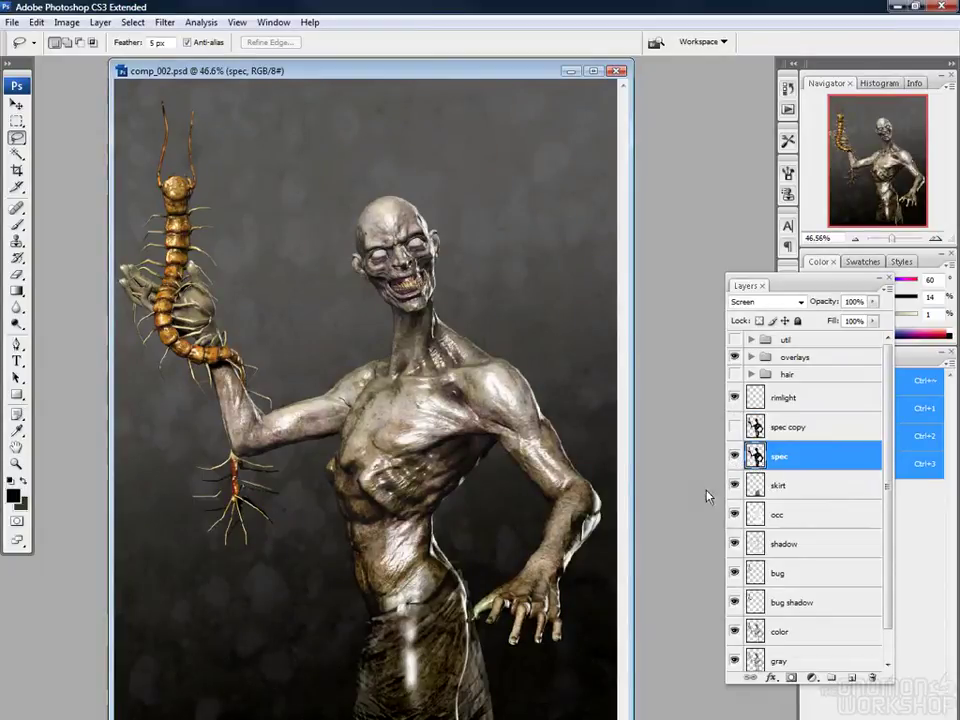
Add a layer mask to the spec layer and paint black at full opacity over the highlight down the skirt's middle
left_click(791, 678)
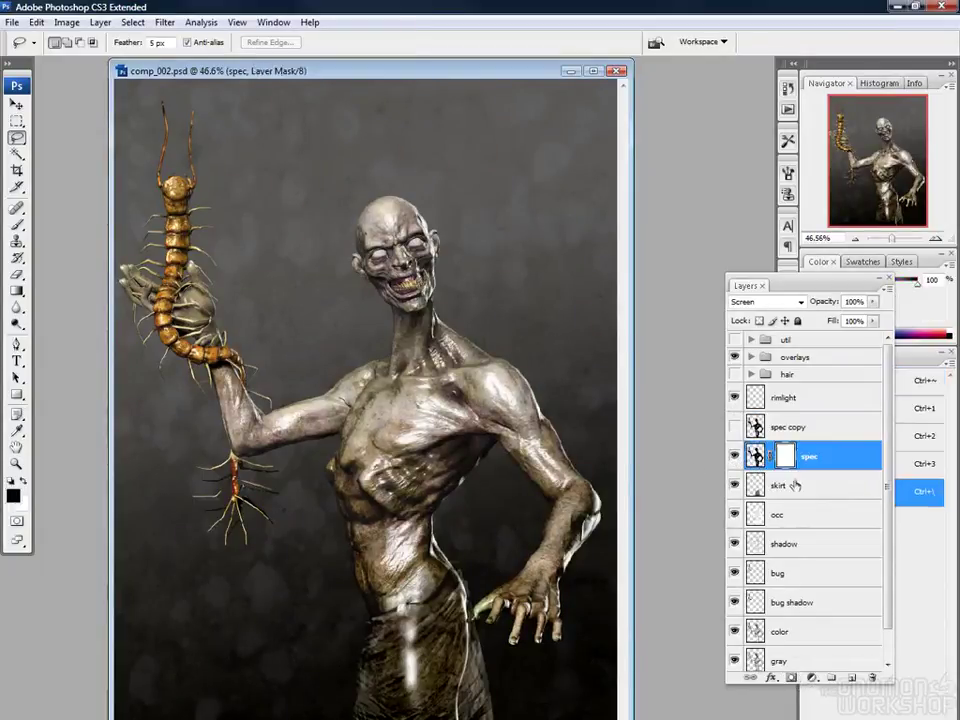
key("b")
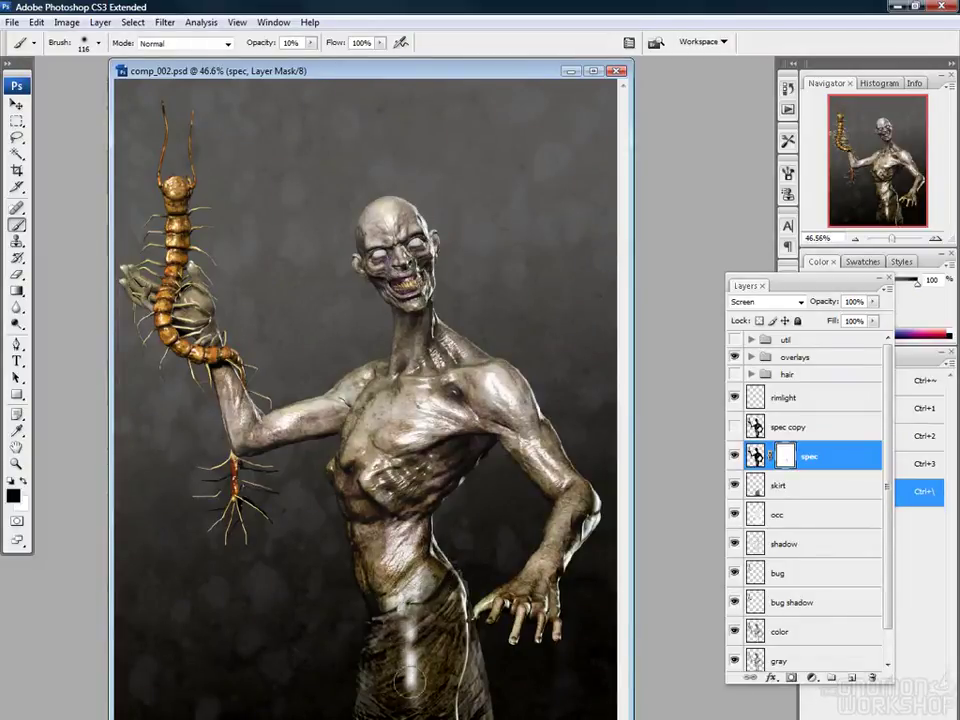
key("0")
mouse_move(406, 634)
left_mouse_down()
mouse_move(392, 605)
mouse_move(422, 580)
mouse_move(400, 571)
mouse_move(400, 580)
mouse_move(410, 583)
mouse_move(355, 513)
left_mouse_up()
Mask the spec highlights on the lowered arm with a 6% opacity brush, and toggle the spec layer to compare
key("0")
key("6")
left_click_drag(528, 444, 541, 473)
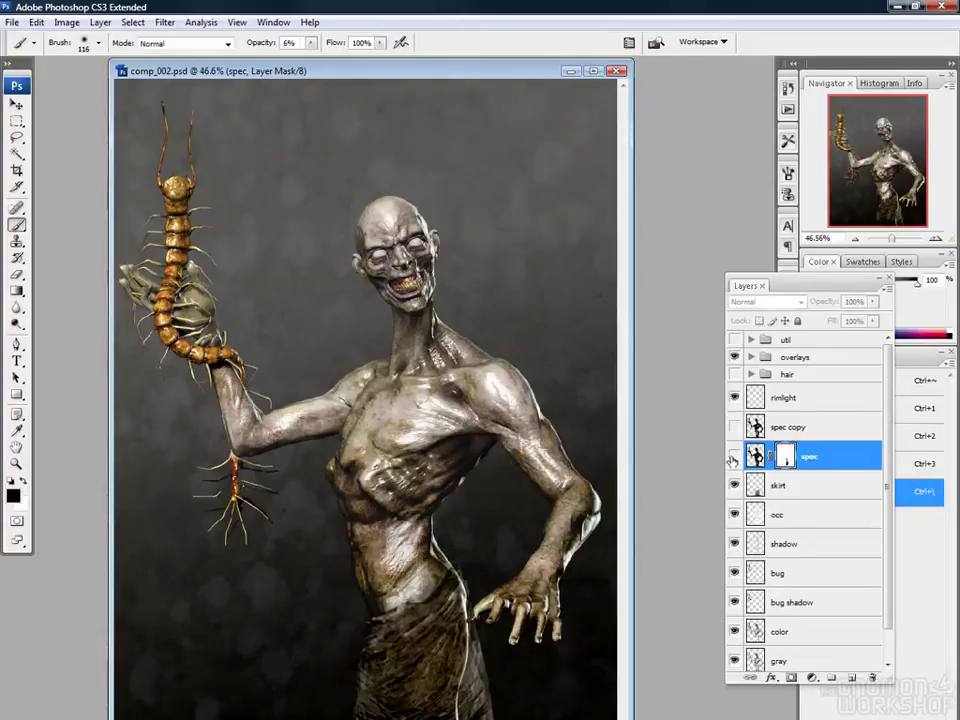
left_click(734, 456)
left_click(734, 456)
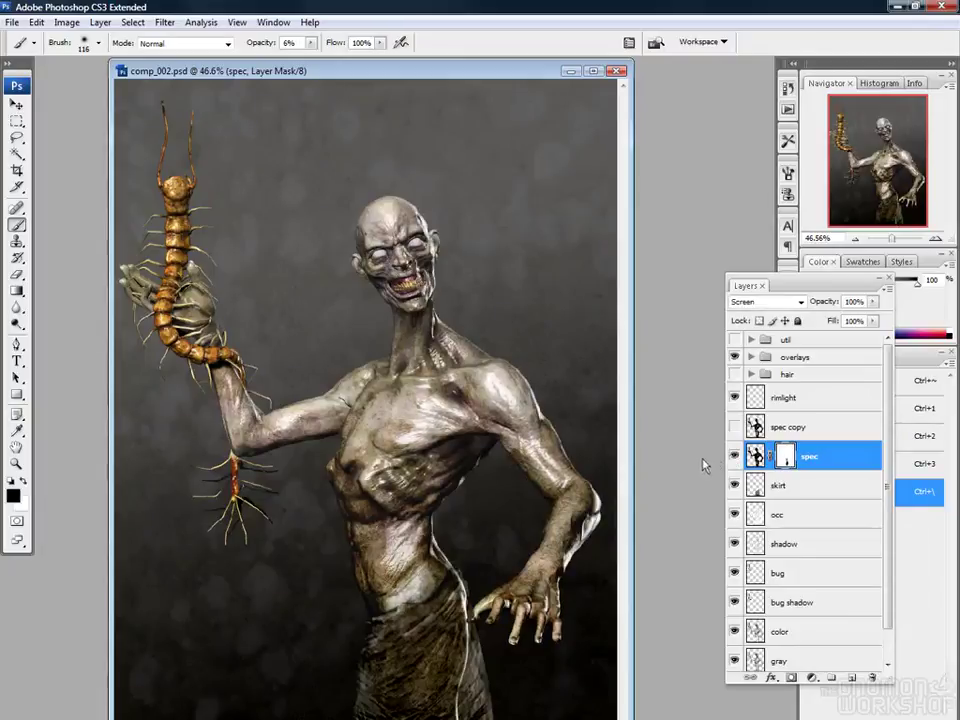
Raise the brush opacity to 60% and mask the spec highlights along the raised arm's upper arm and across the chest
key("6")
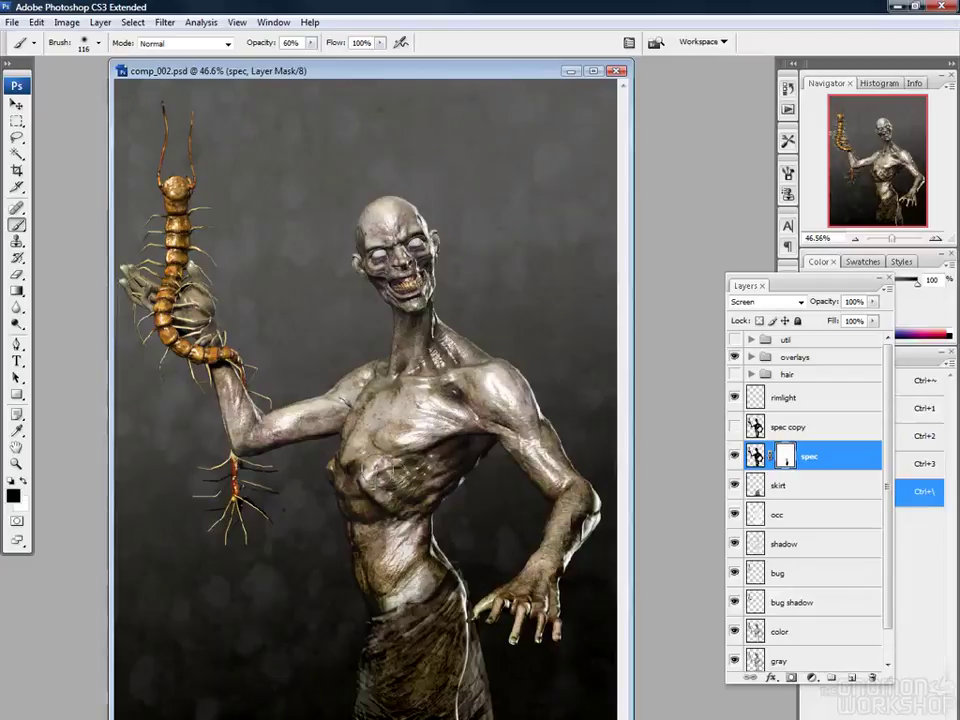
mouse_move(325, 445)
left_mouse_down()
mouse_move(238, 424)
mouse_move(229, 402)
mouse_move(319, 421)
left_mouse_up()
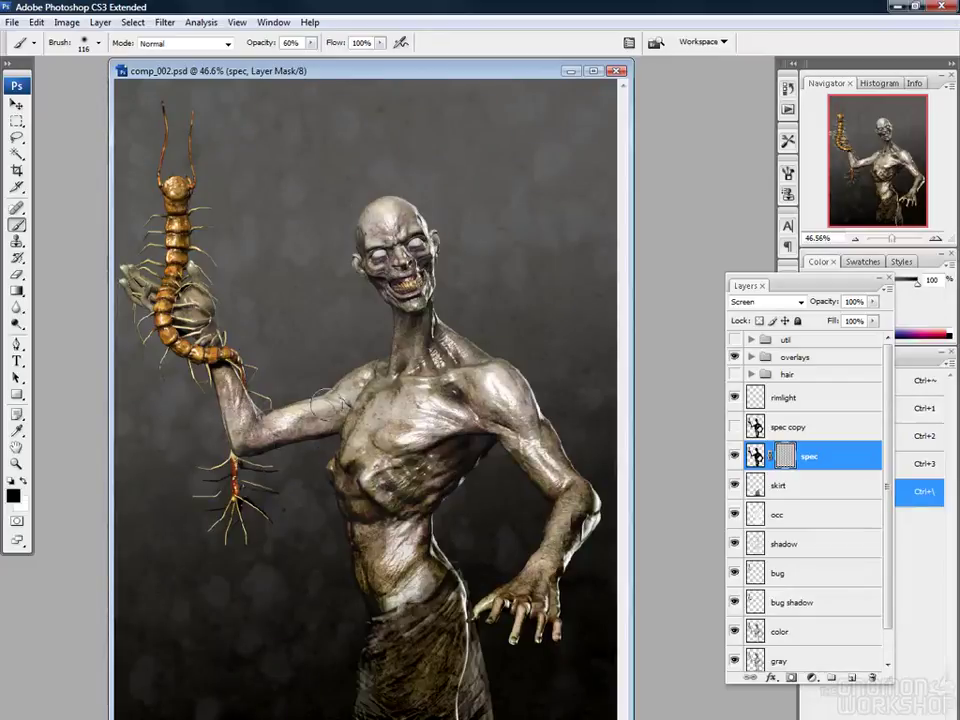
key("3")
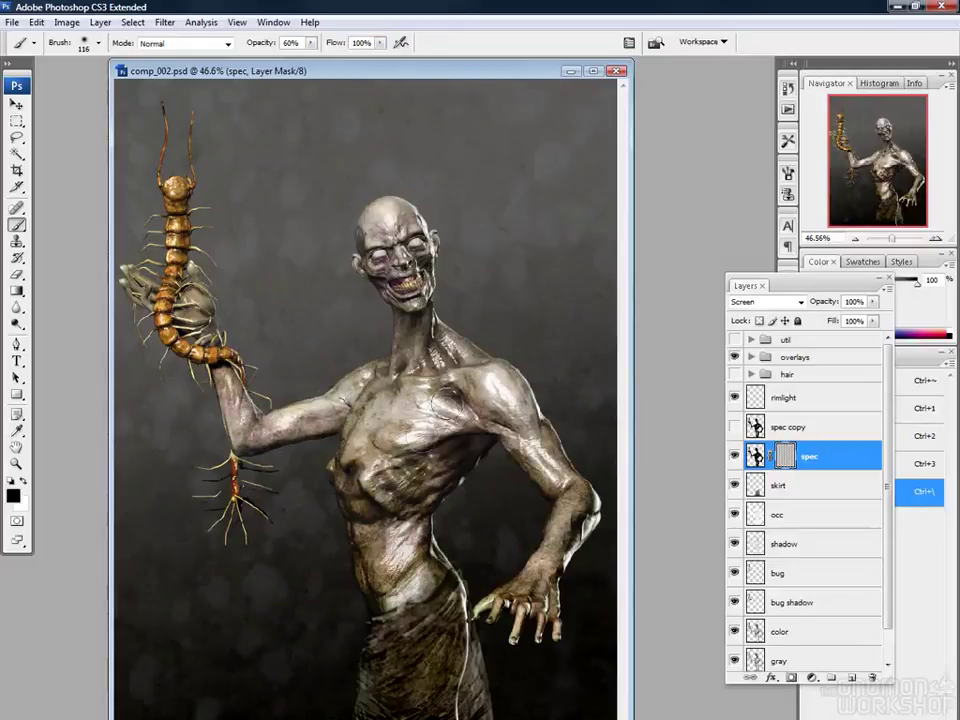
Set the mask brush to 46 px at 70% opacity
key("7")
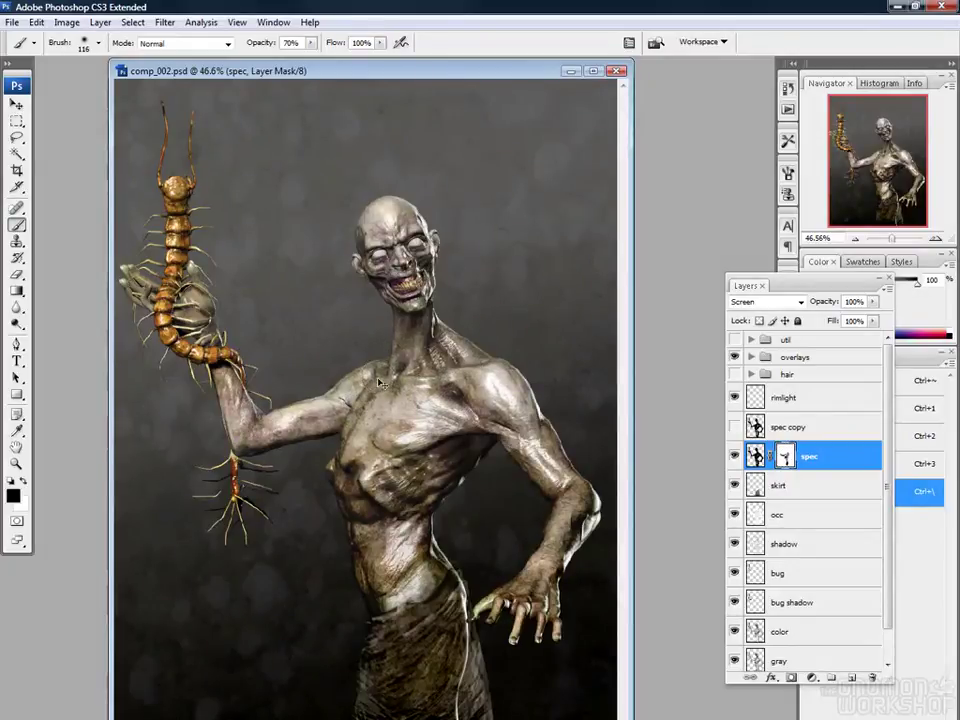
right_click(456, 328)
left_click(435, 361)
mouse_move(435, 360)
left_mouse_down()
mouse_move(438, 341)
mouse_move(416, 340)
mouse_move(405, 361)
left_mouse_up()
left_click(405, 296)
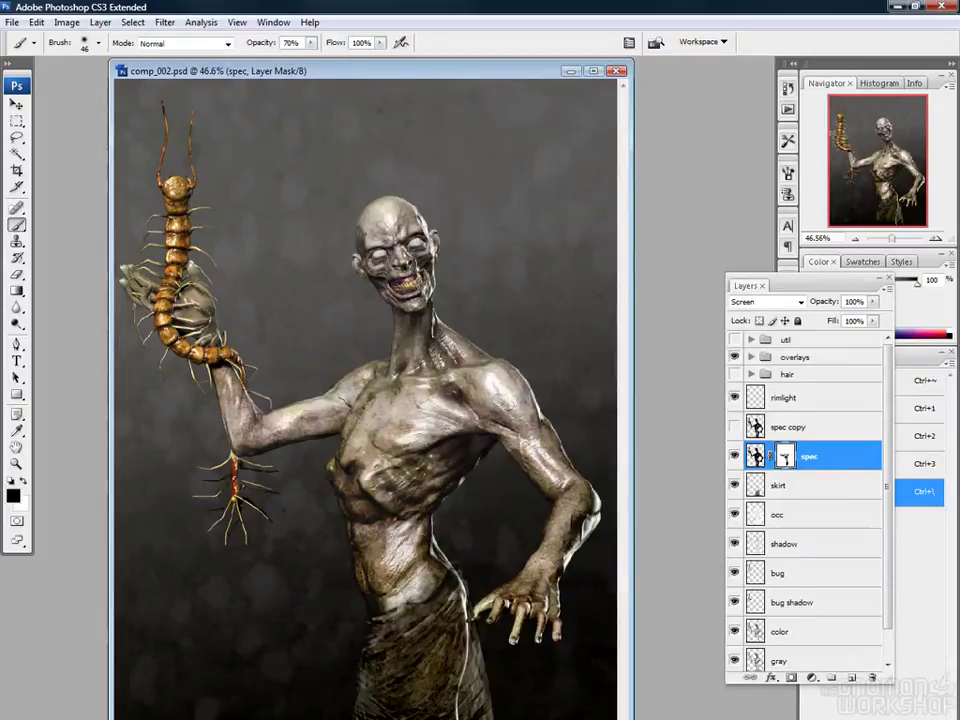
Set the mask brush to 22 px and toggle the spec layer's visibility to compare the masked highlights
right_click(384, 279)
left_click_drag(407, 392, 398, 394)
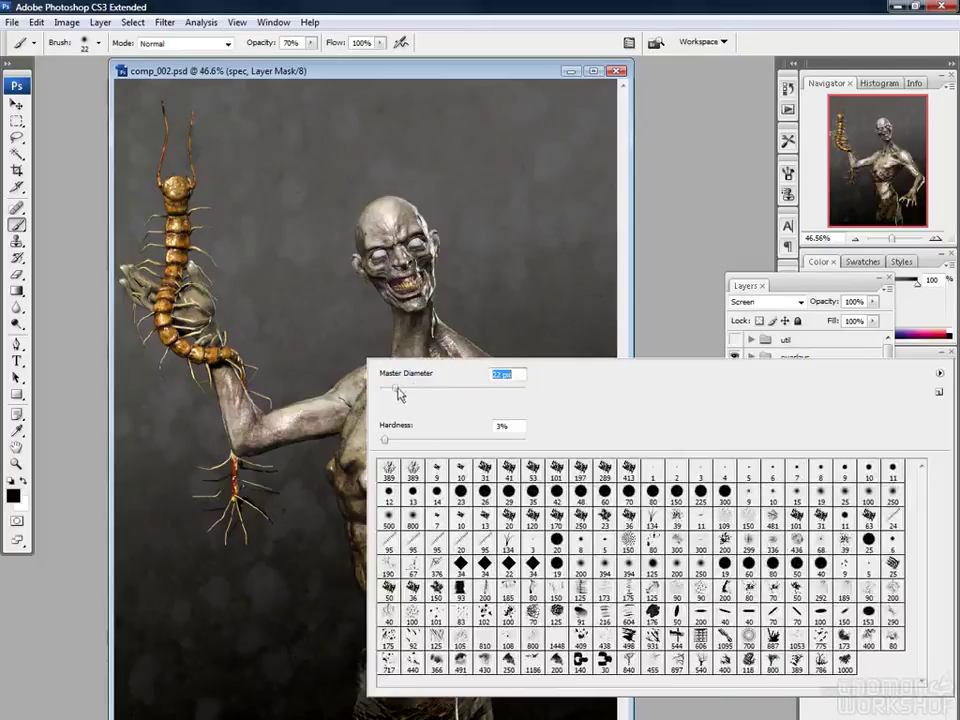
key("Return")
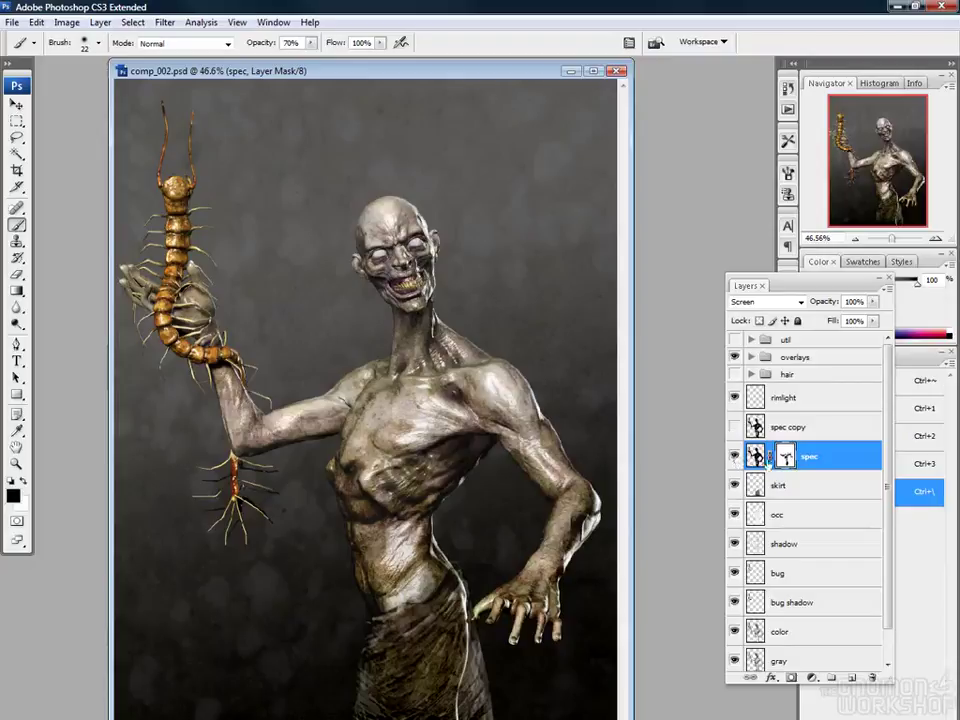
left_click(735, 456)
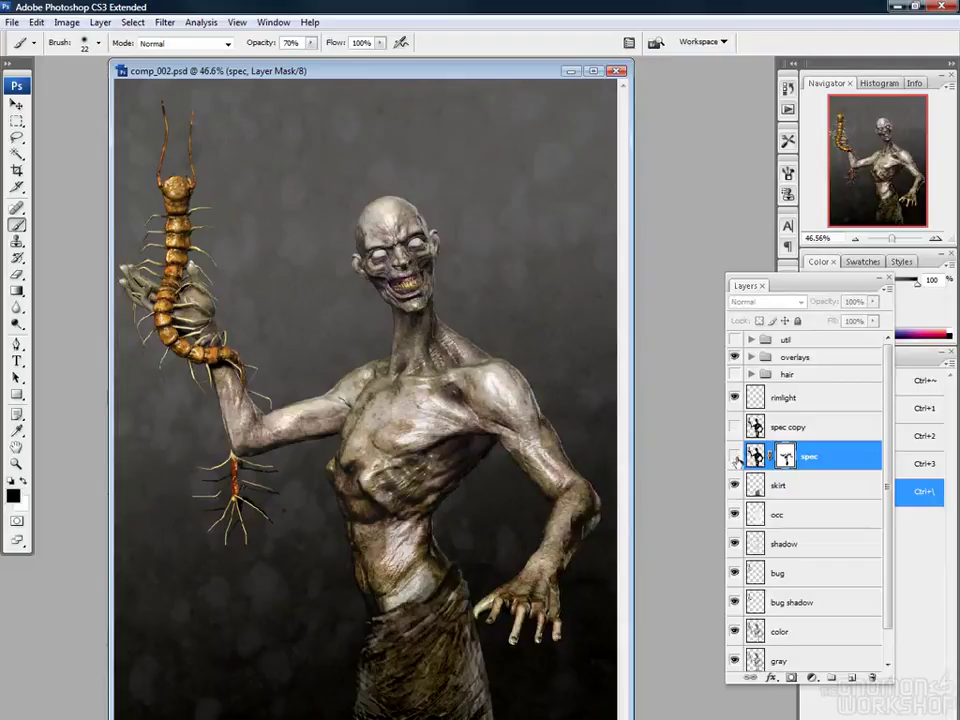
left_click(735, 456)
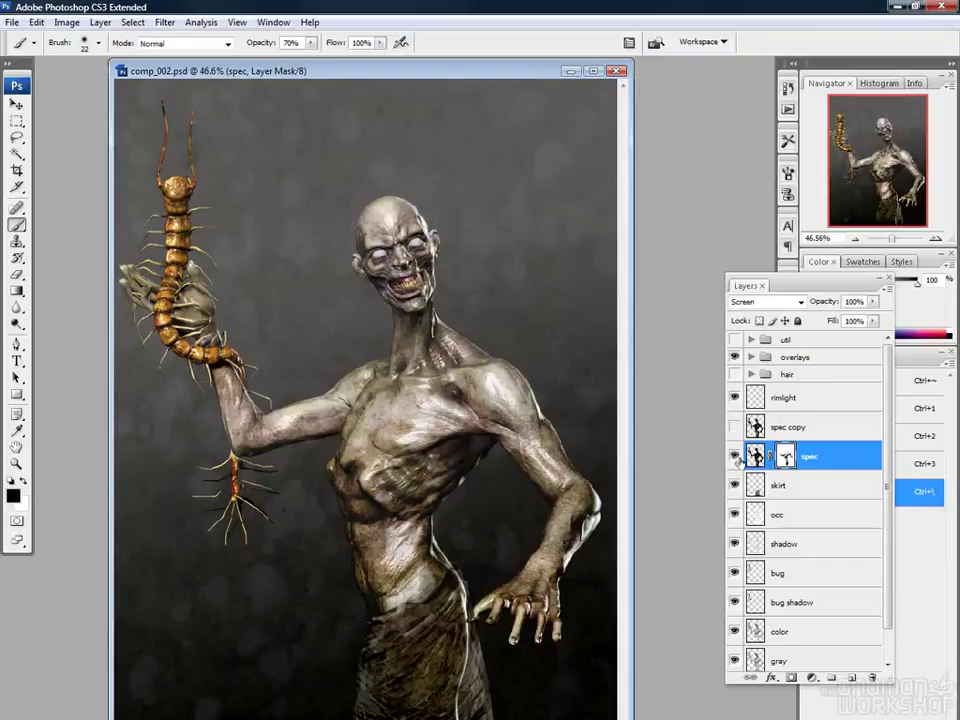
left_click(735, 456)
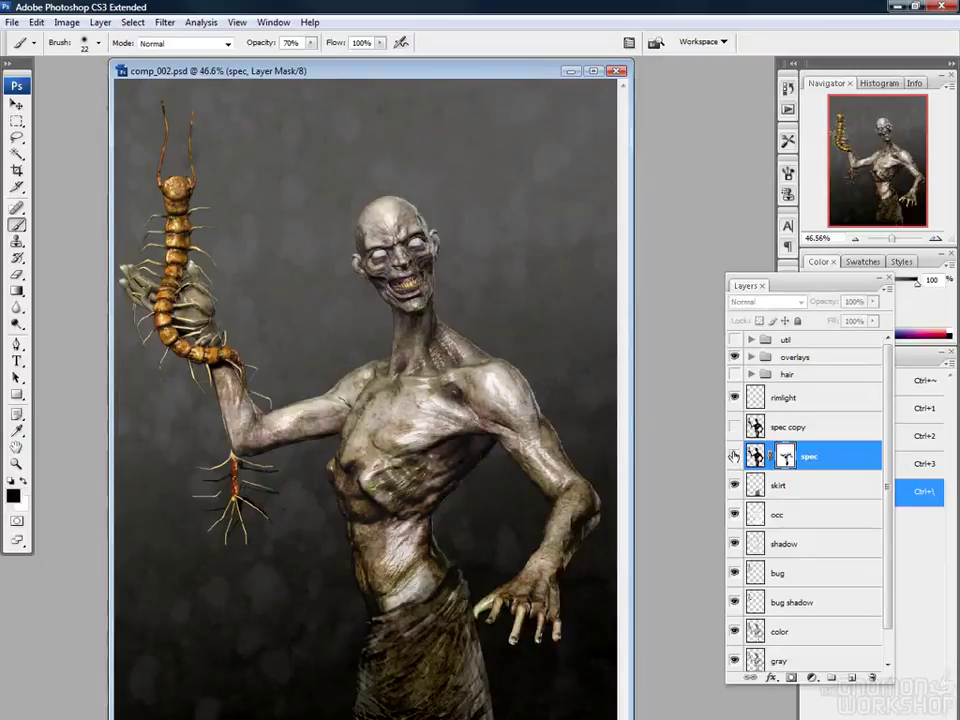
left_click(735, 456)
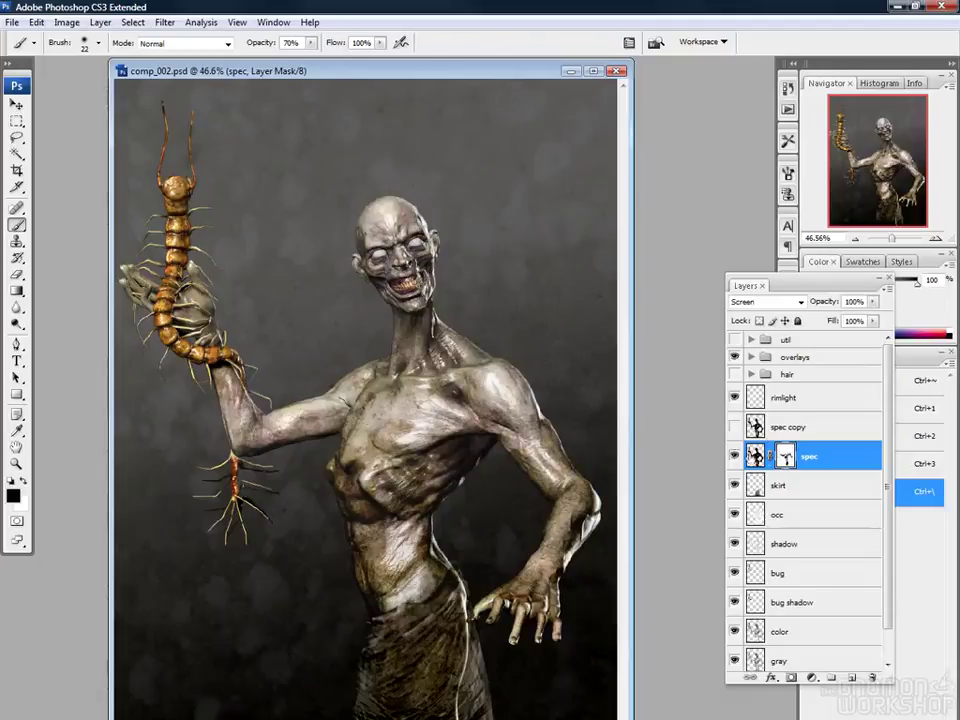
Select the blue centipede area on the util group's matte2 layer with the Magic Wand, leaving the group hidden and collapsed
left_click(751, 340)
left_click(735, 340)
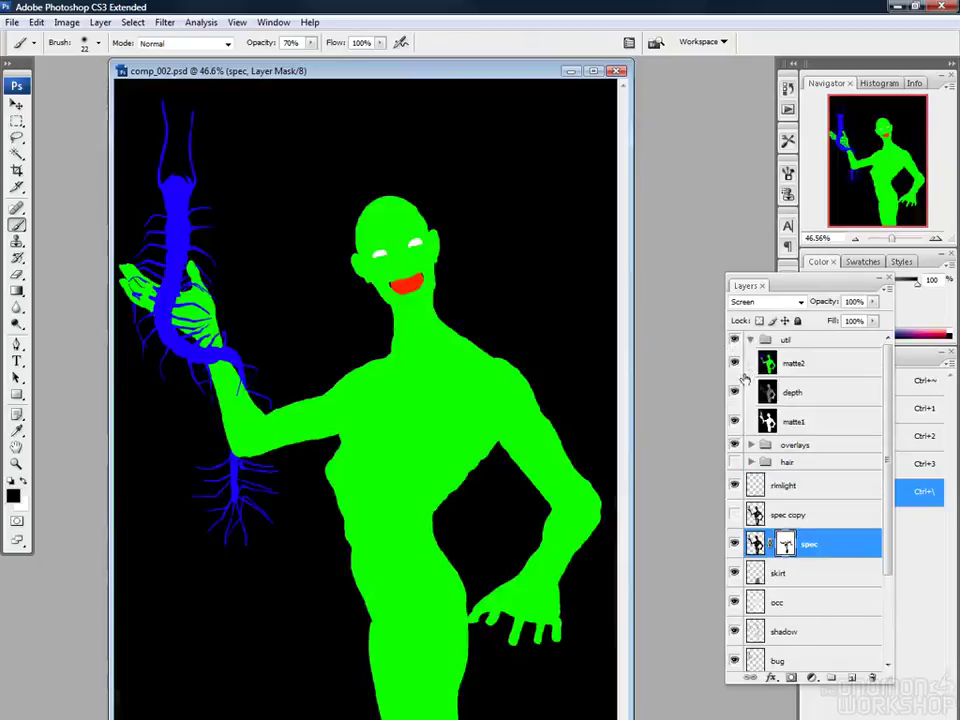
left_click(795, 363)
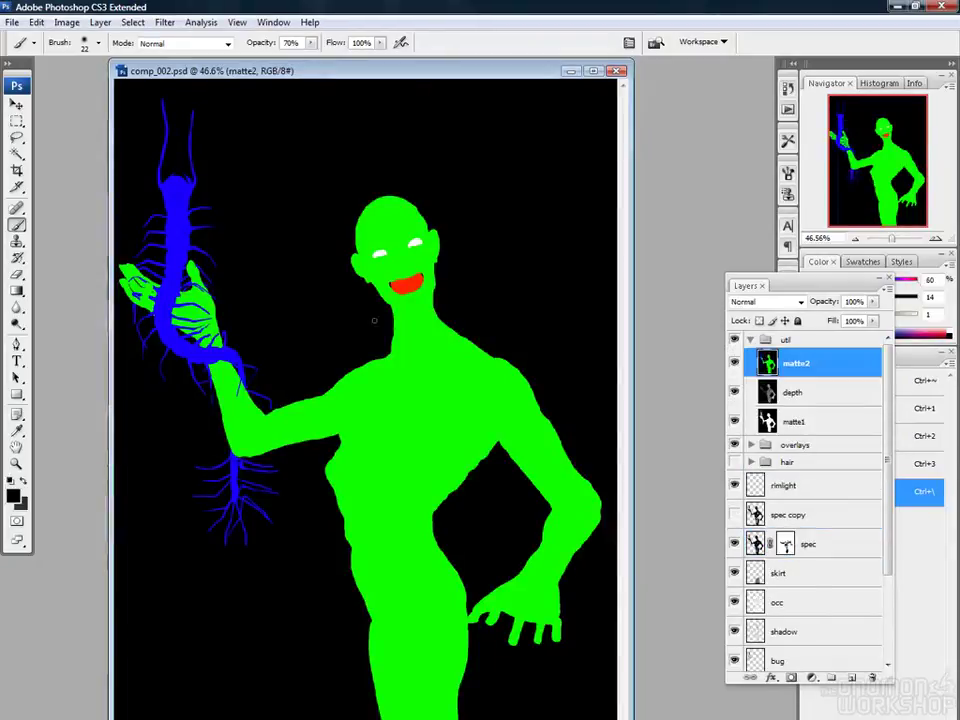
key("w")
left_click(179, 229)
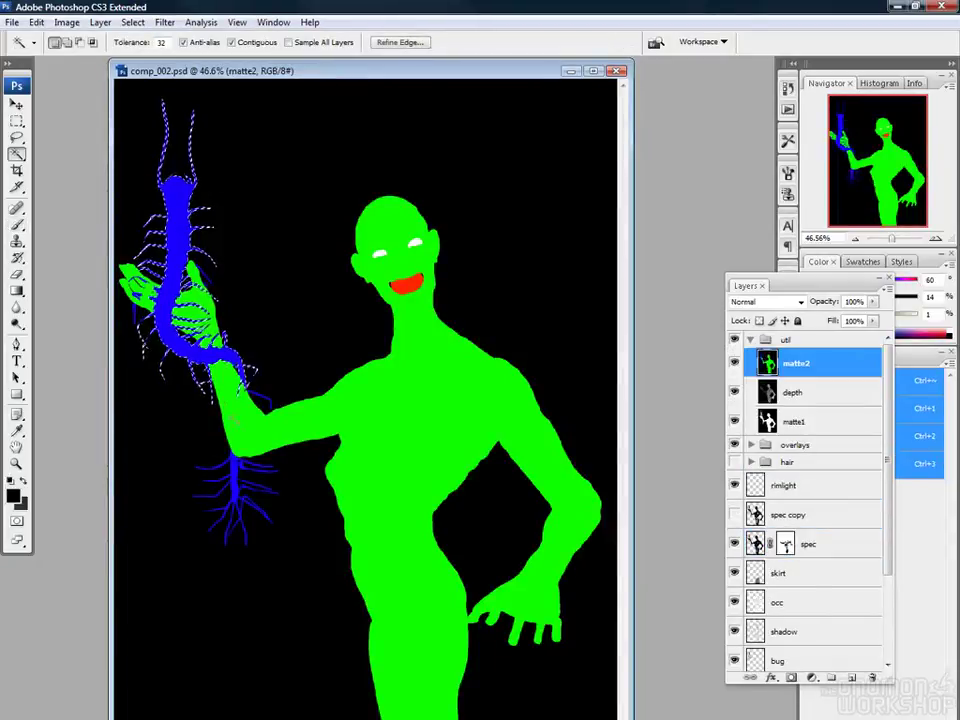
left_click(736, 340)
left_click(751, 341)
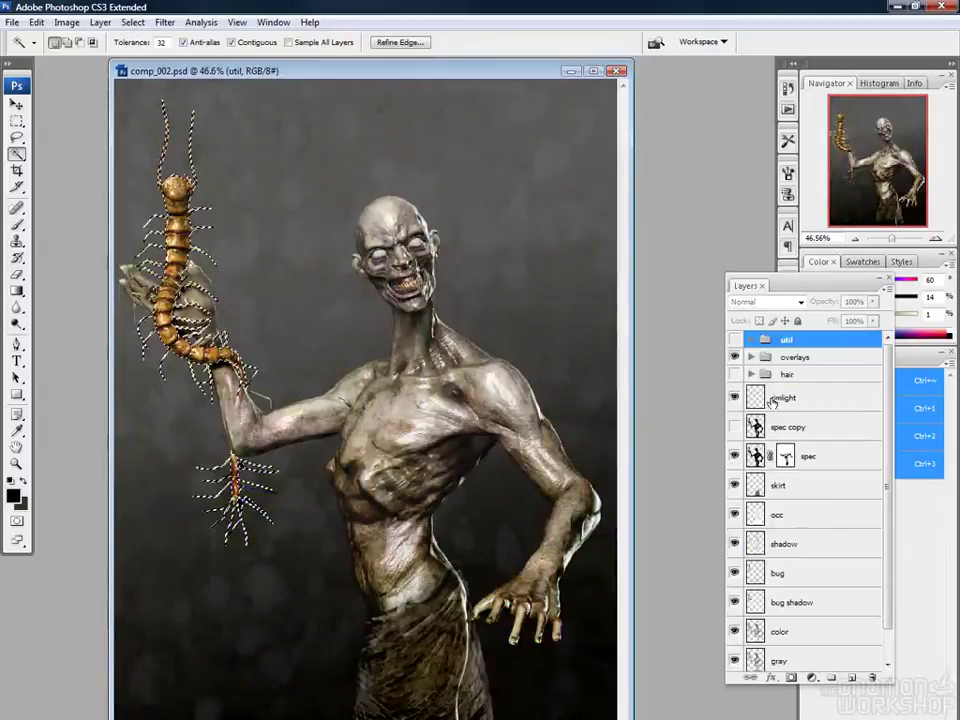
Copy the selected centipede highlights from the spec layer onto a new layer, deselect, and toggle that layer to compare
left_click(755, 456)
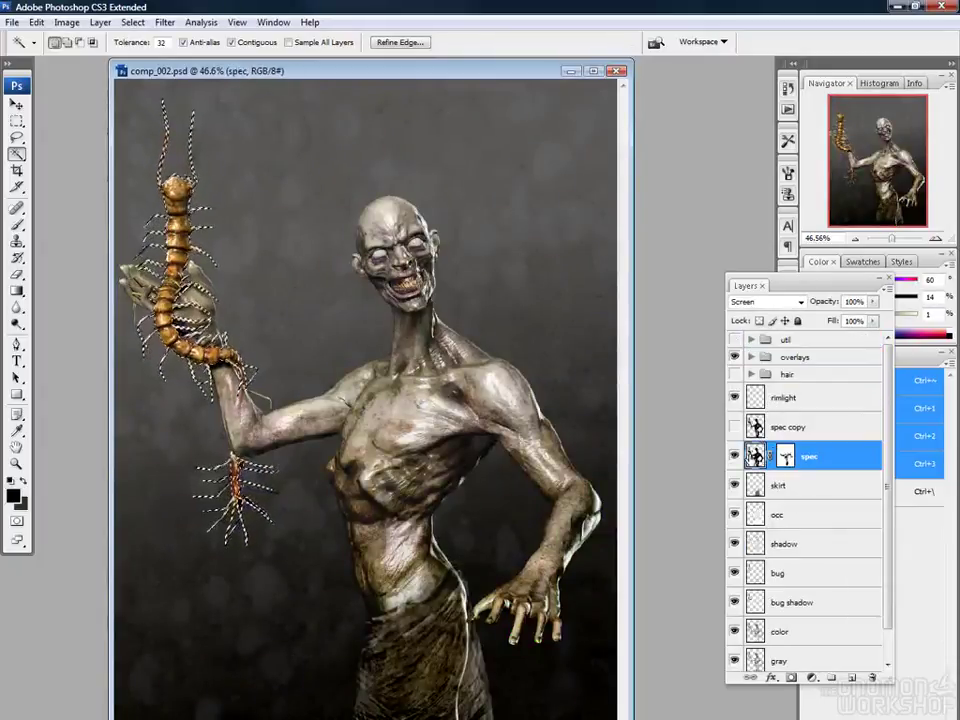
key("ctrl+j")
key("ctrl+d")
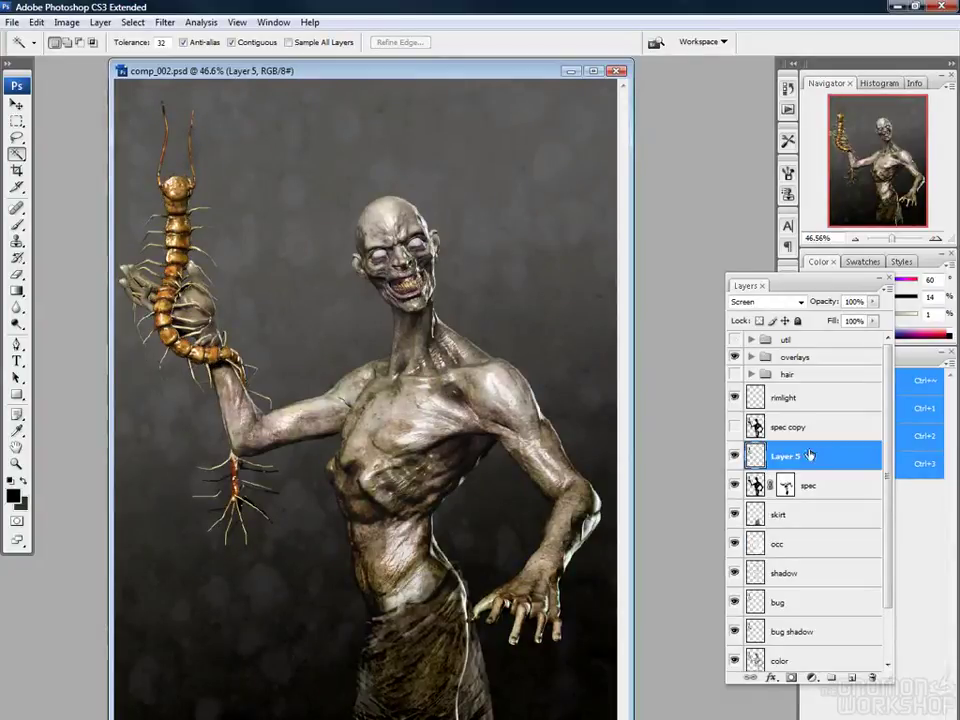
left_click(735, 456)
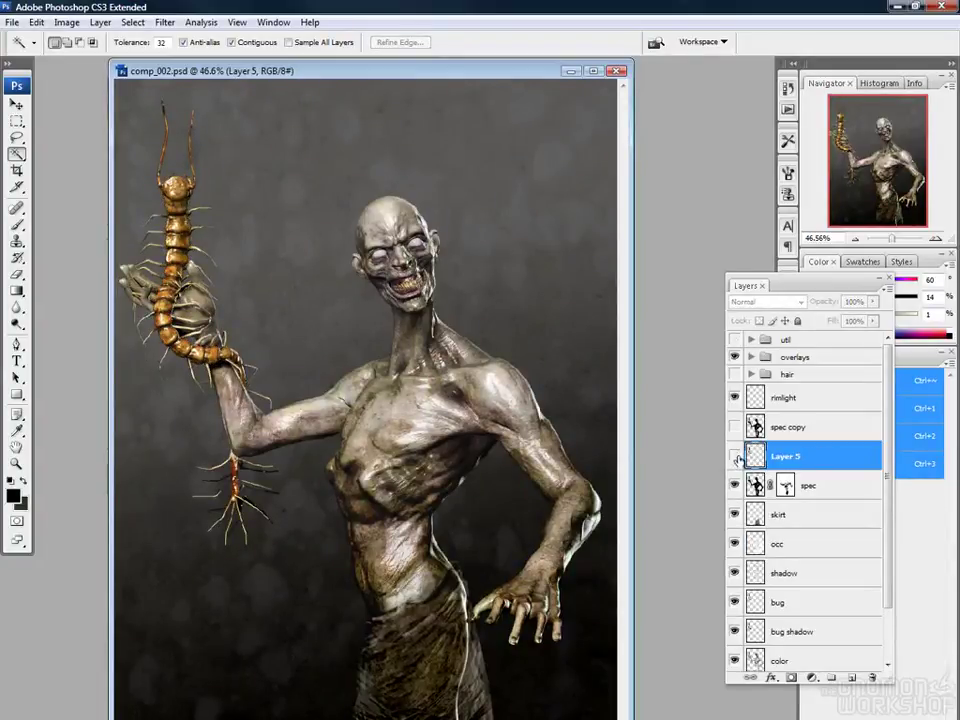
left_click(737, 457)
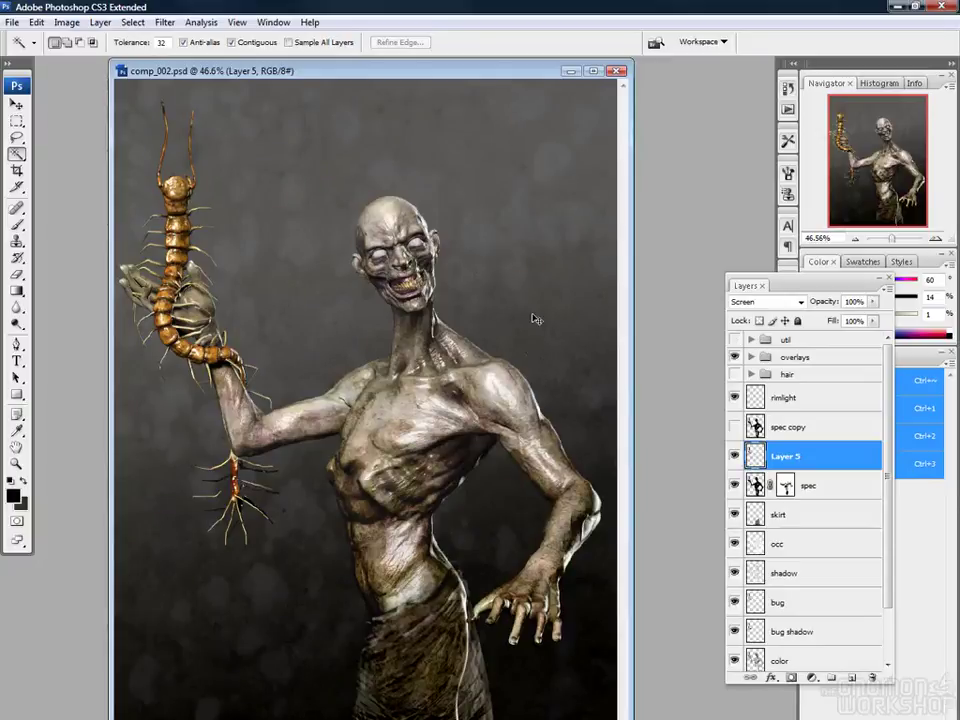
Brighten the copied centipede highlights with Levels, setting the white input level to 89
key("ctrl+l")
left_click_drag(759, 243, 644, 252)
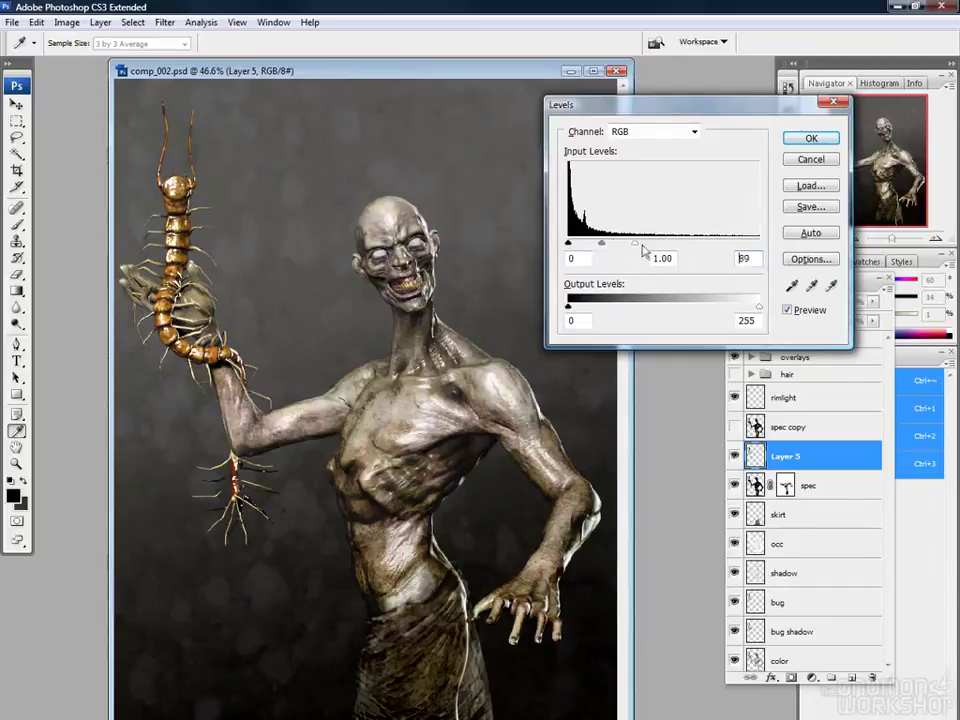
left_click(811, 139)
key("w")
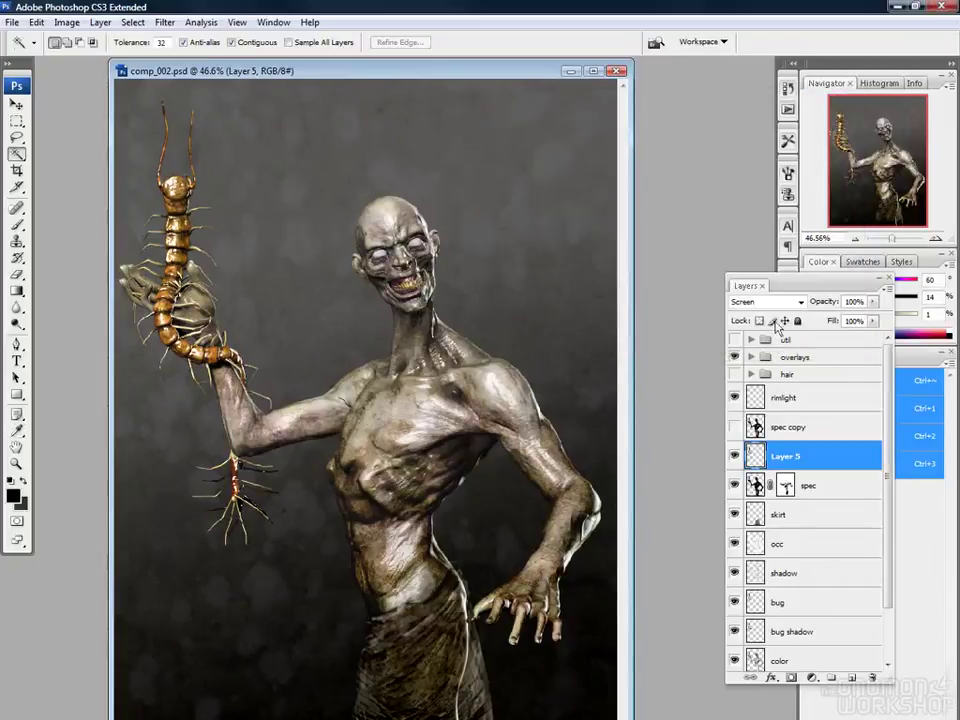
Try the Overlay and Multiply blend modes on the centipede highlight layer, and return it to Screen
left_click(766, 301)
left_click(755, 499)
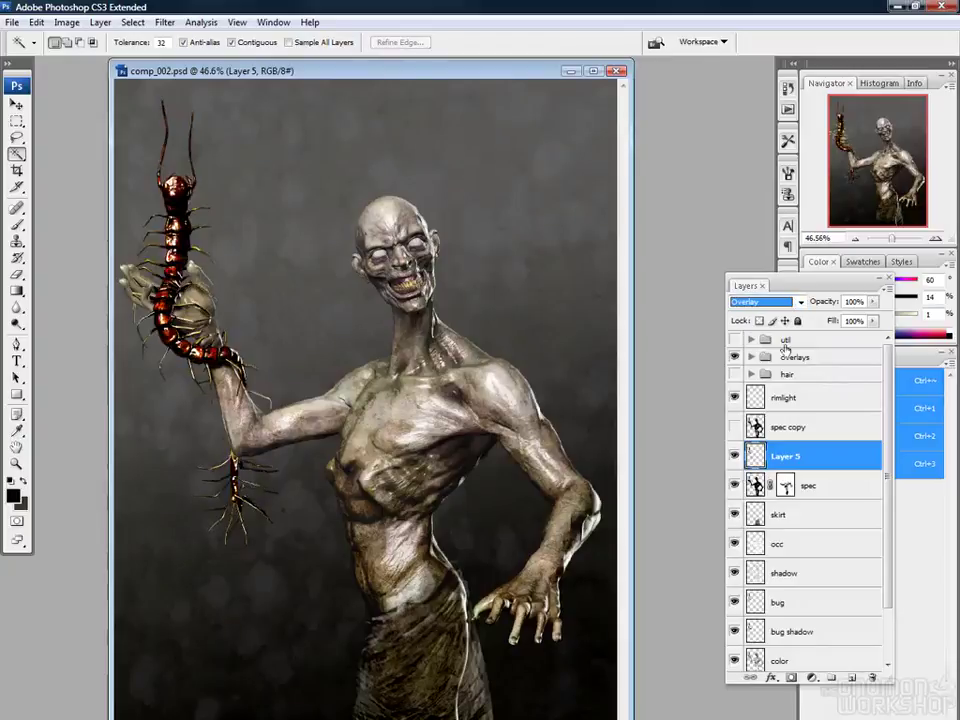
left_click(766, 301)
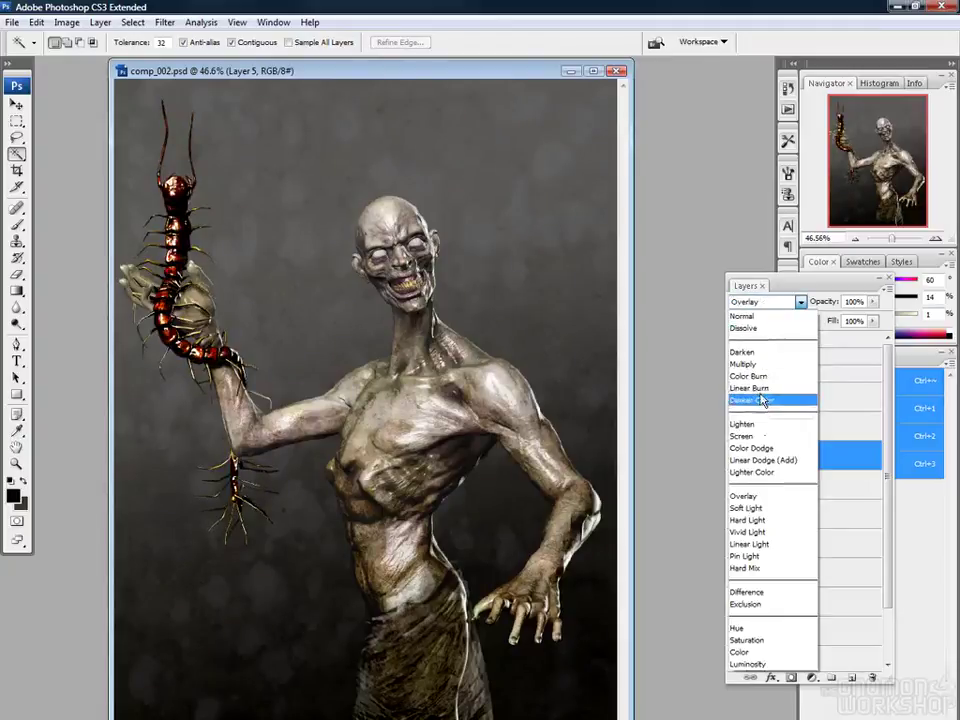
left_click(758, 364)
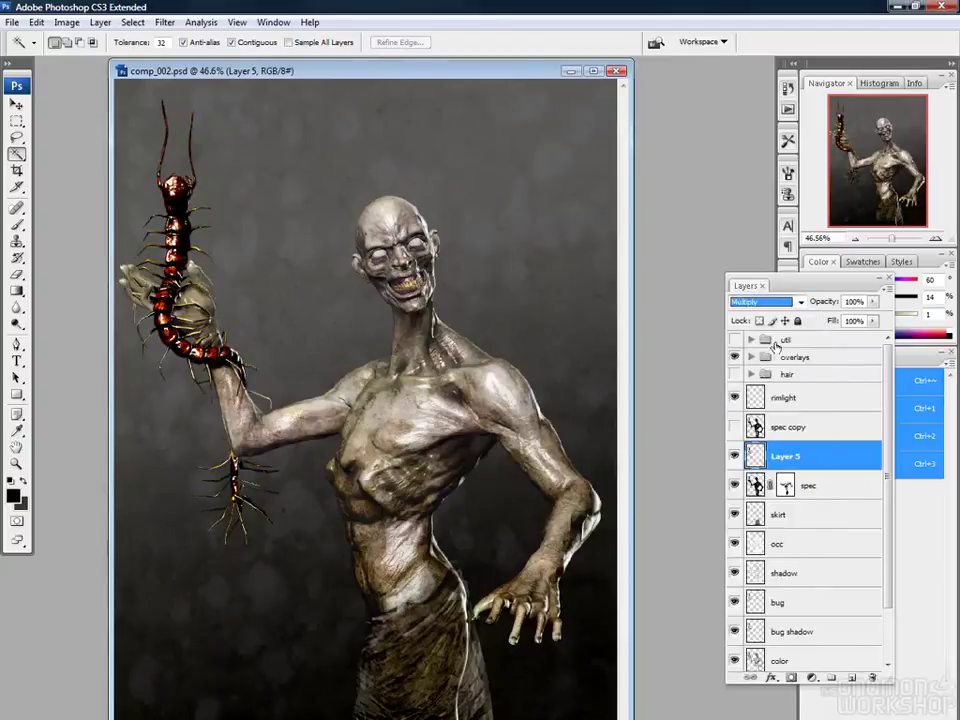
left_click(766, 301)
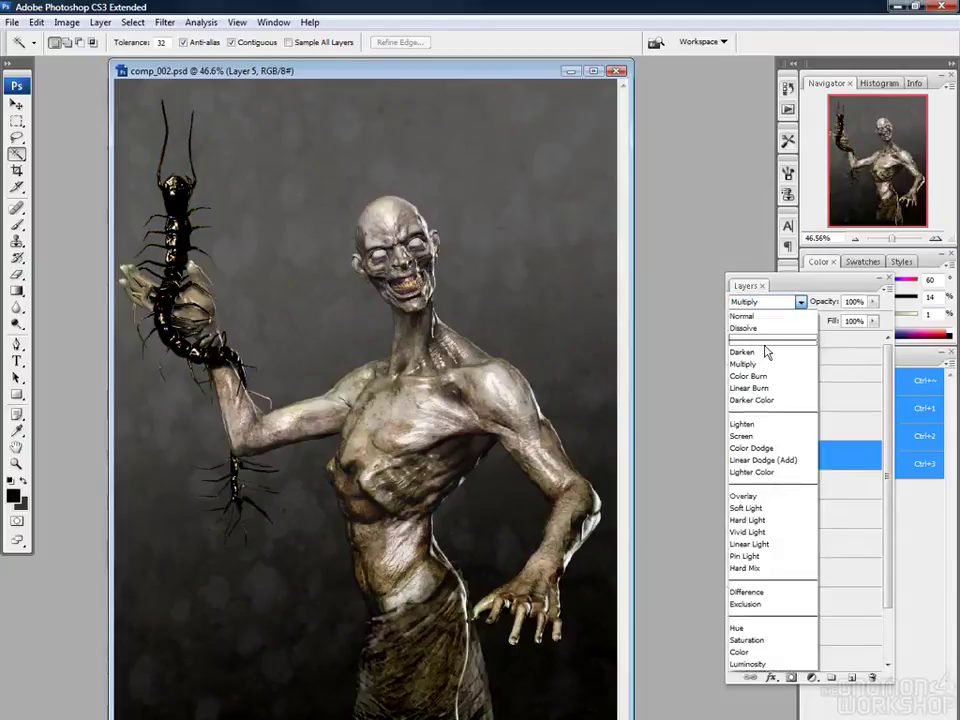
left_click(754, 436)
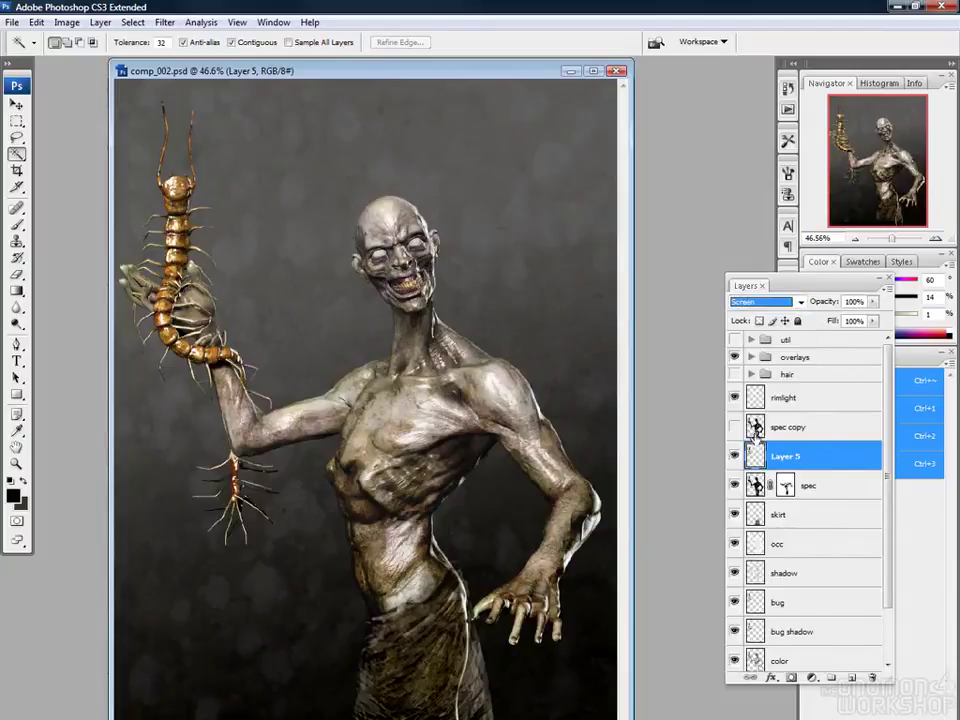
Load the centipede highlight layer's outline as a selection, copy that area of the color layer onto a new layer, and deselect
left_click(754, 455, "ctrl")
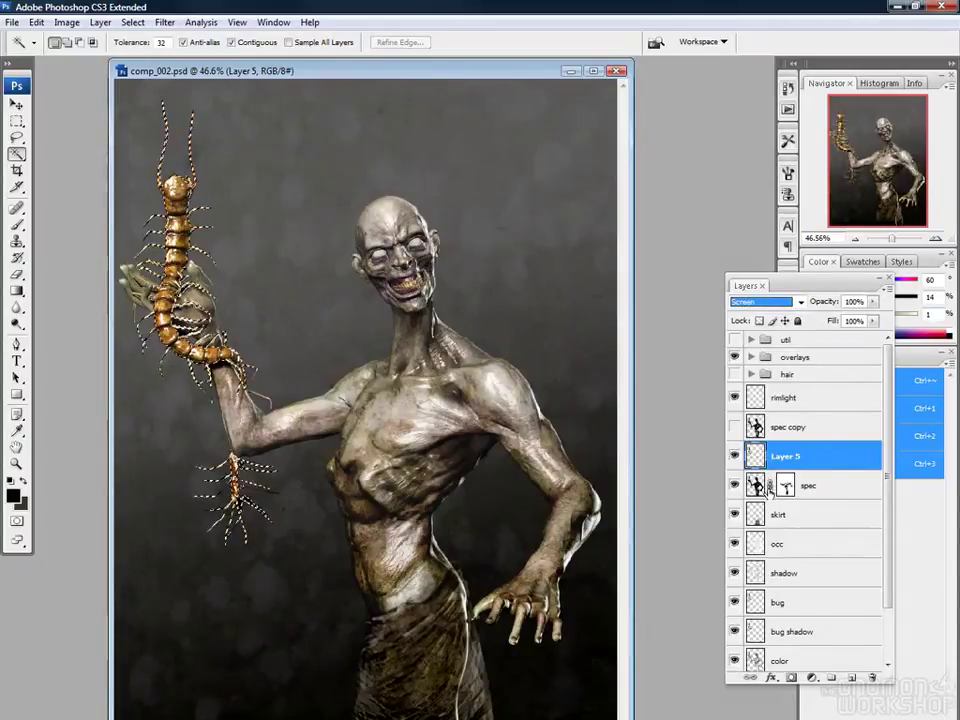
scroll(887, 572, "down", 2)
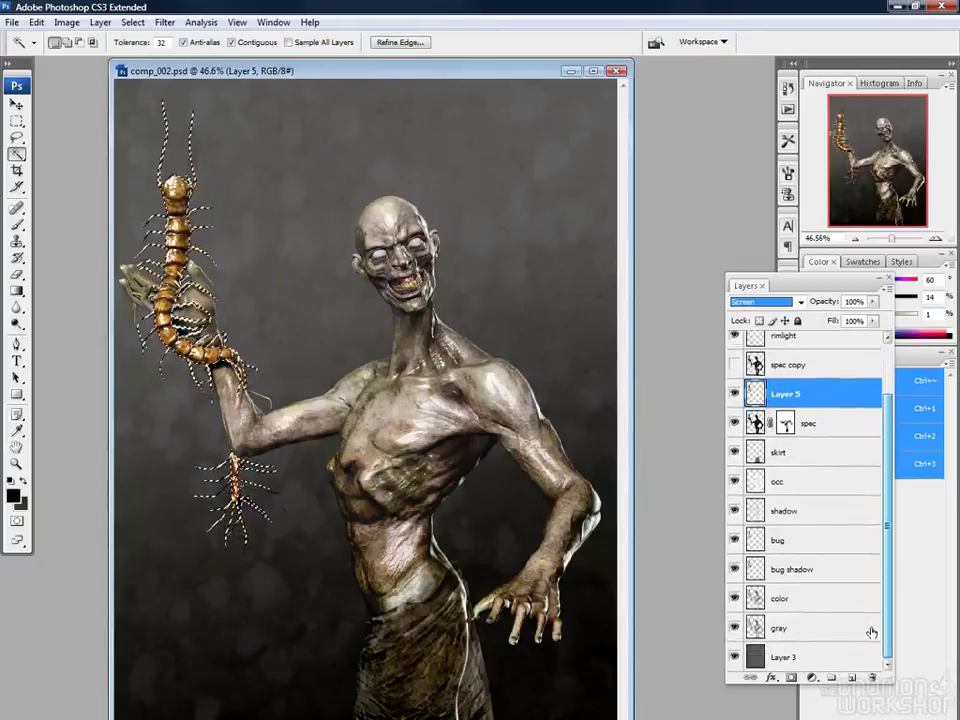
left_click(740, 604)
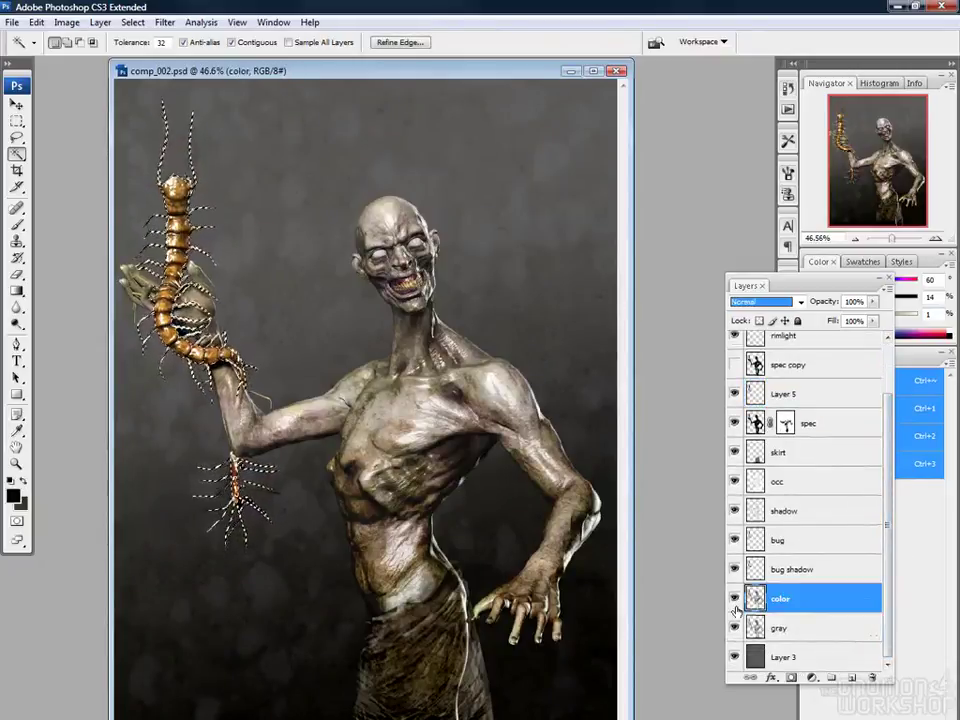
key("ctrl+shift+alt+n")
key("ctrl+d")
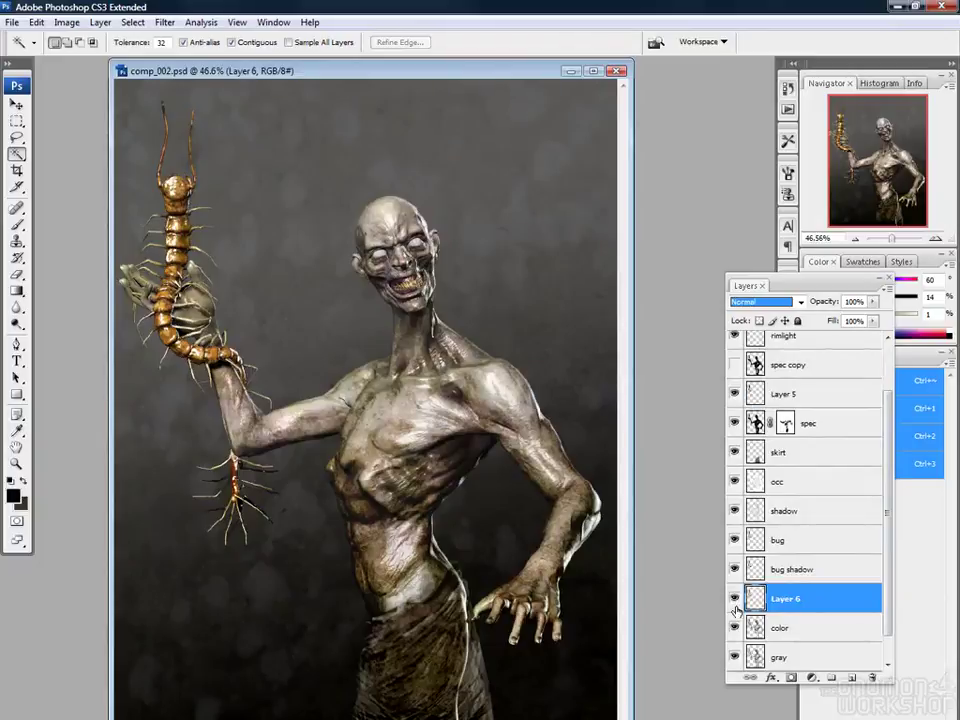
key("Escape")
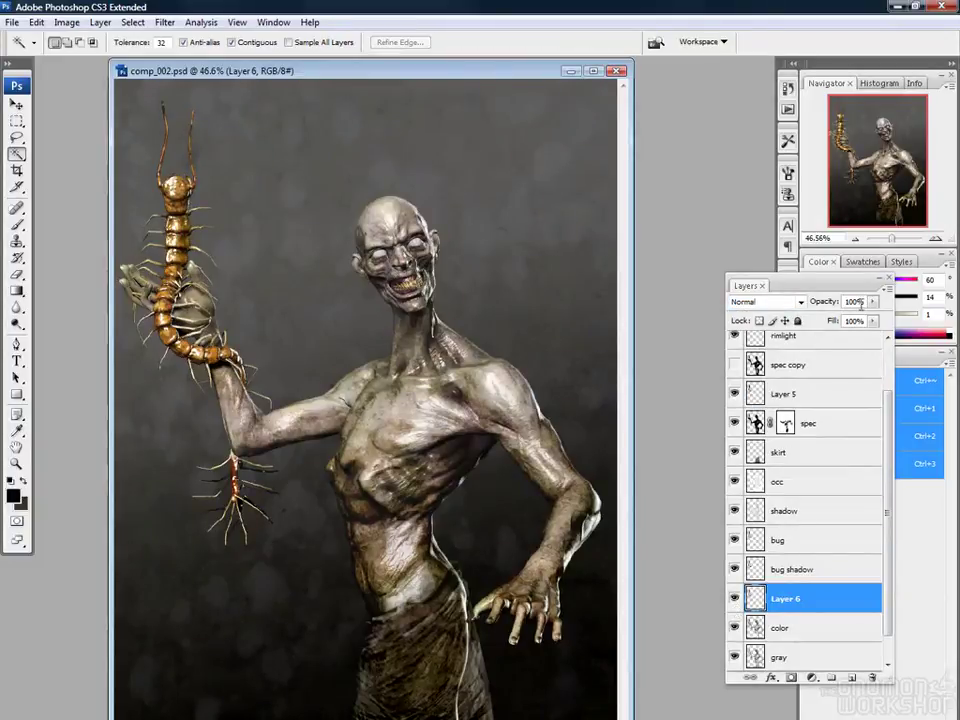
Set the new centipede color layer to Overlay and move it directly above the spec copy layer
left_click(798, 303)
left_click(793, 495)
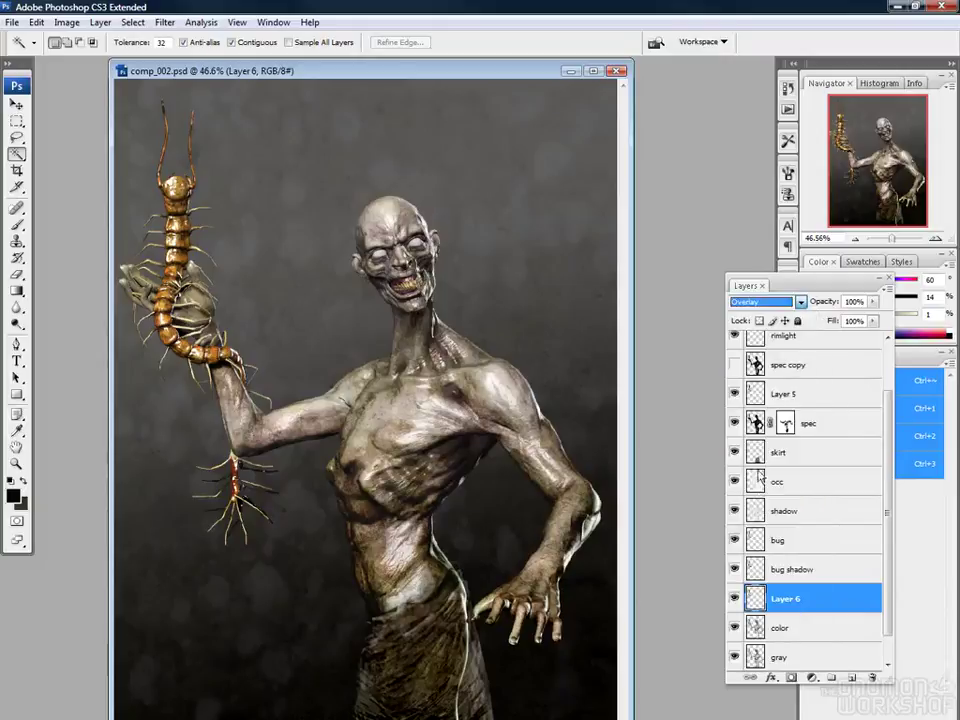
left_click_drag(754, 600, 815, 364)
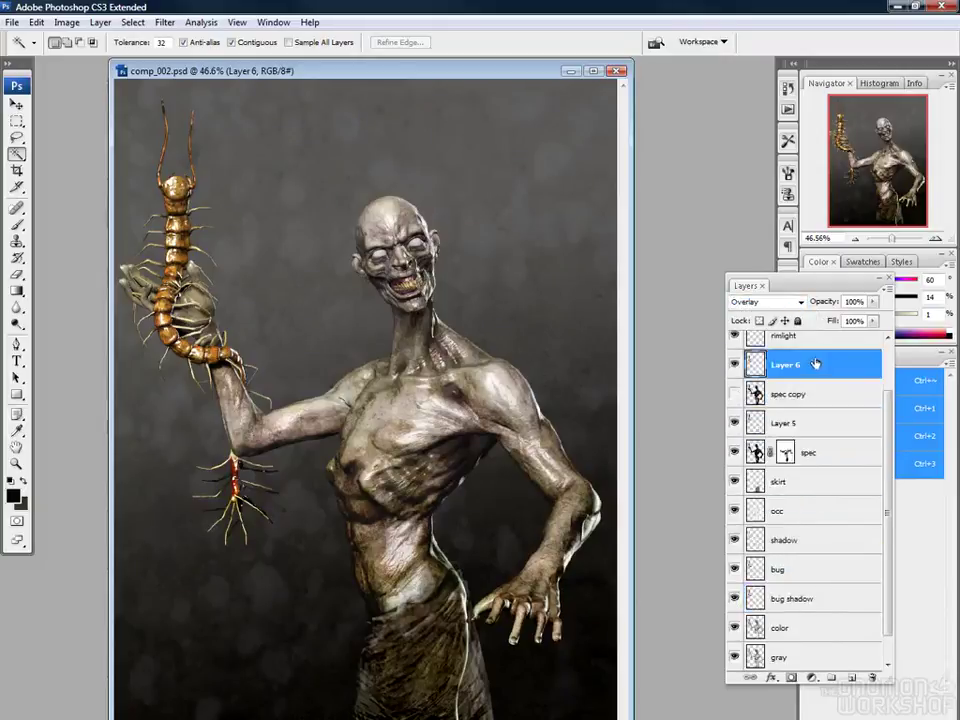
left_click_drag(891, 450, 891, 377)
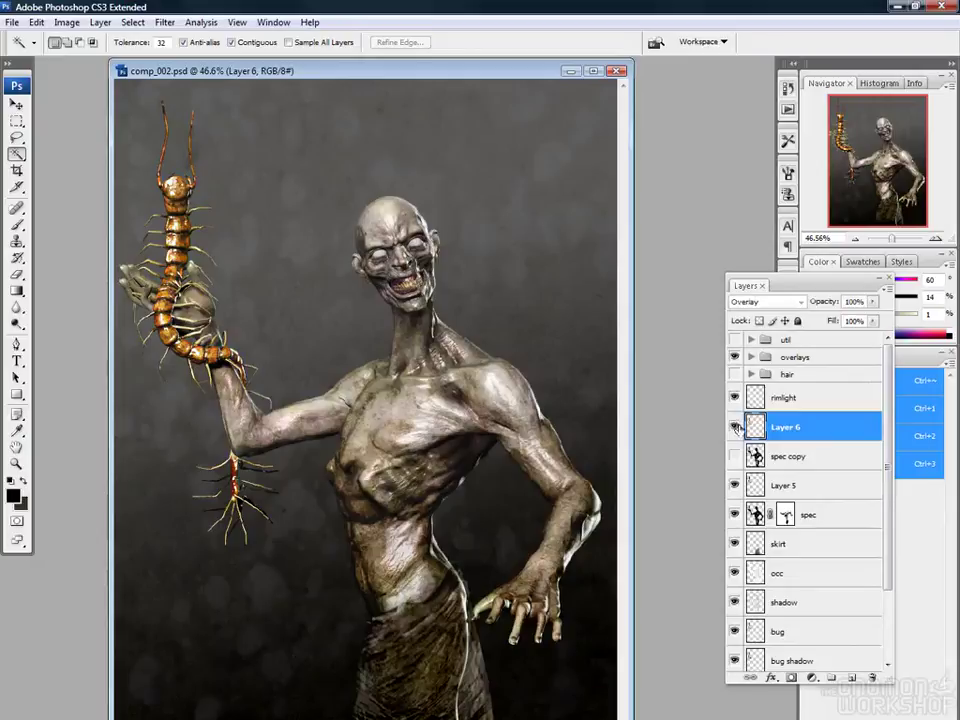
Rename the centipede's Overlay layer as bug overlay
double_click(789, 429)
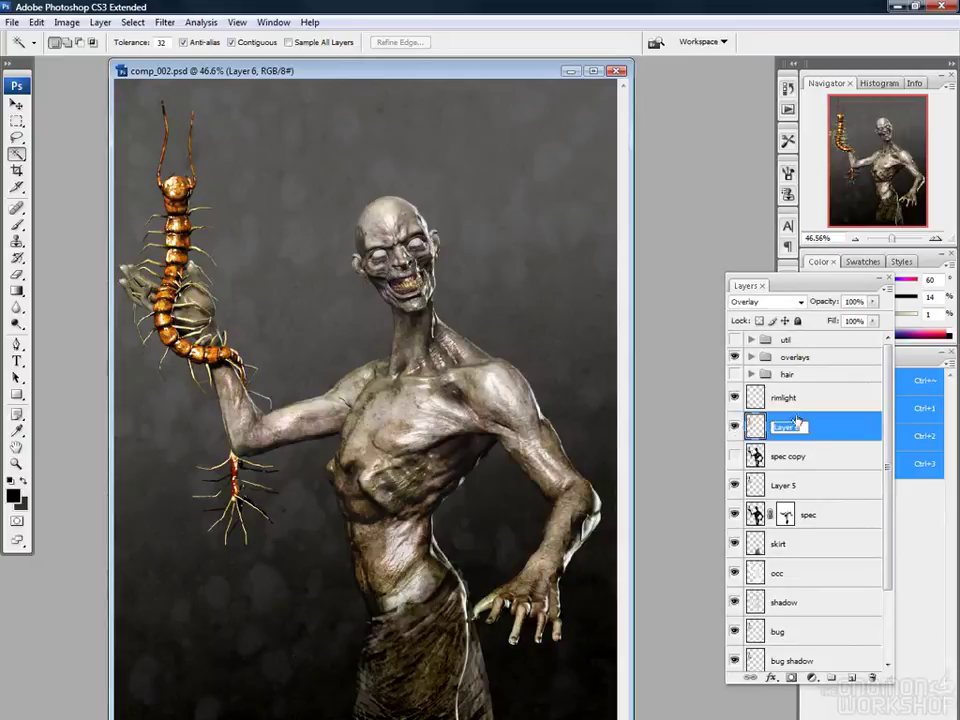
type("bug overlay")
key("Return")
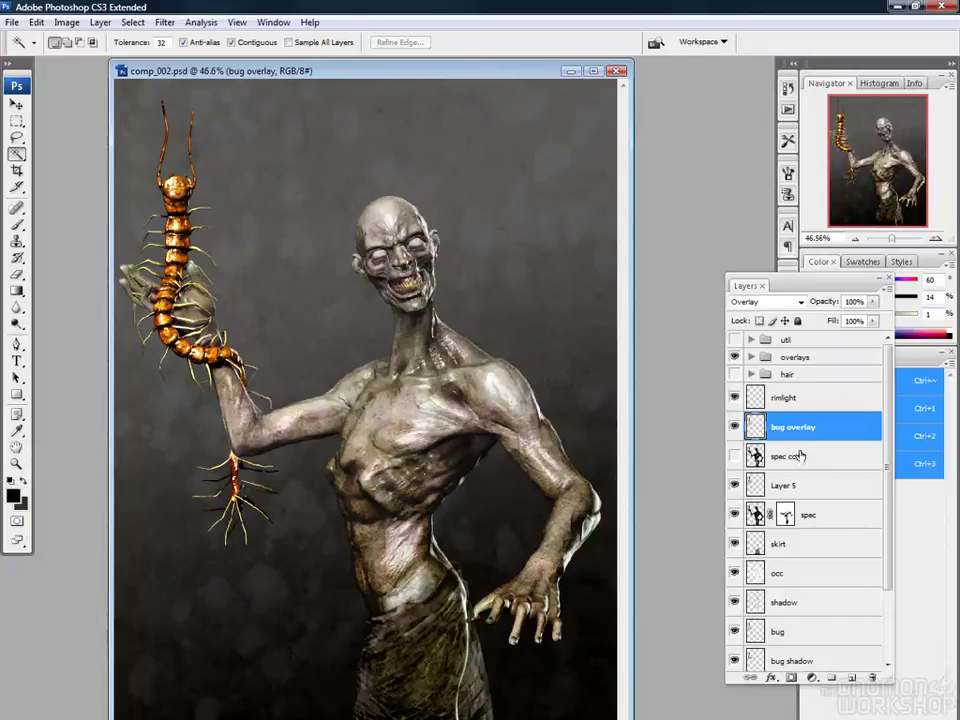
Load the spec copy layer's outline as a selection, hide its edges, and activate the rimlight layer for brush painting
left_click(755, 456, "ctrl")
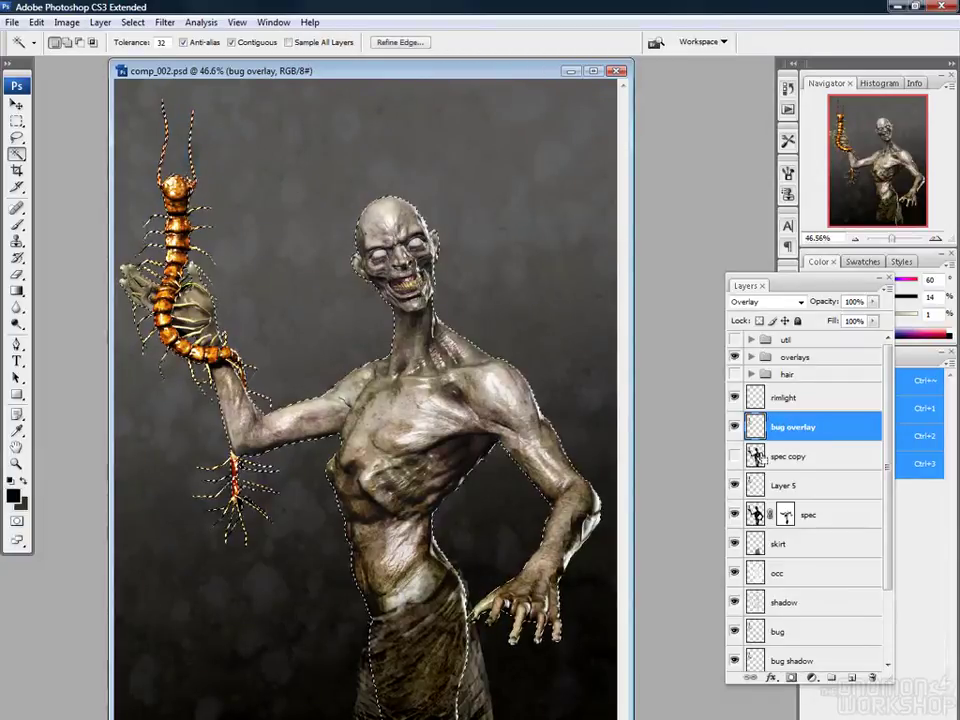
left_click(748, 399)
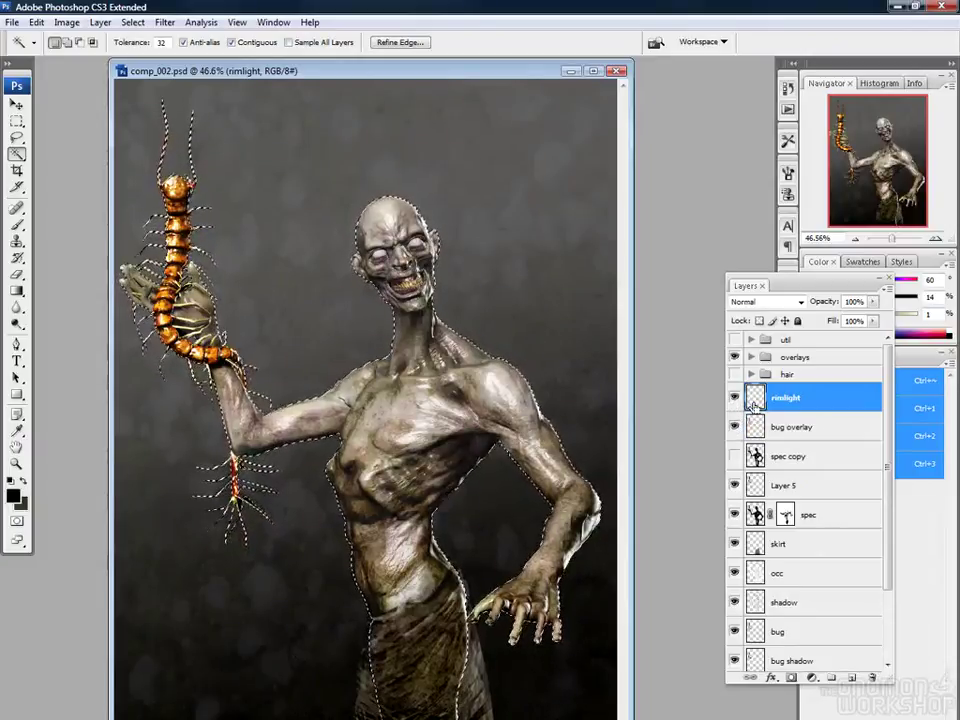
key("b")
key("ctrl+h")
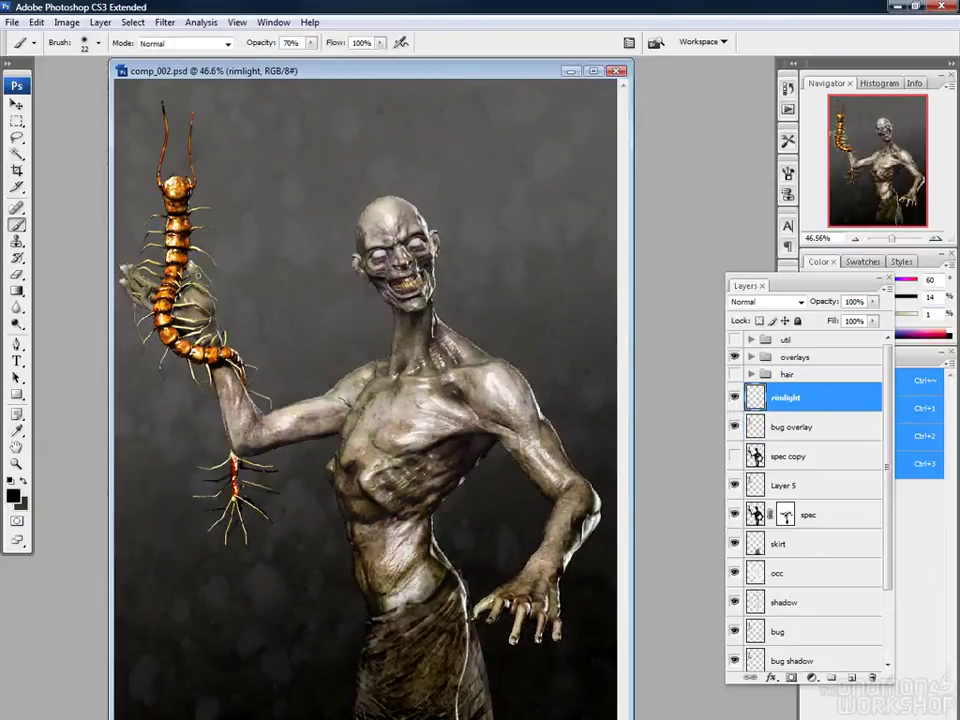
Set the soft brush to 46 px and paint an off-white rimlight along the raised hand and forearm
right_click(394, 213)
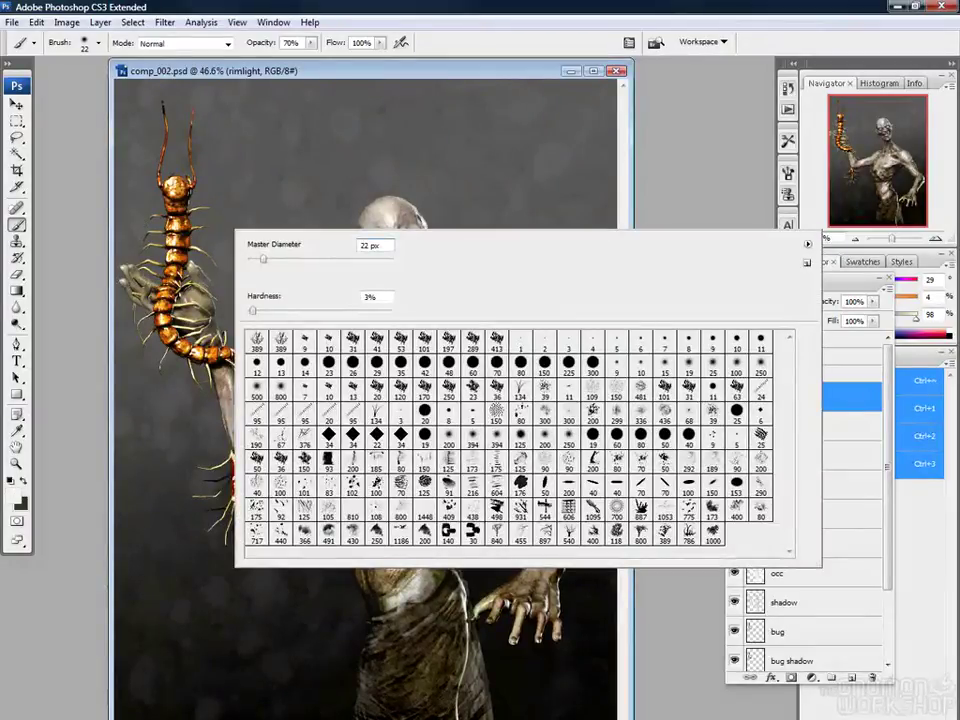
left_click_drag(266, 260, 280, 261)
left_click(209, 267)
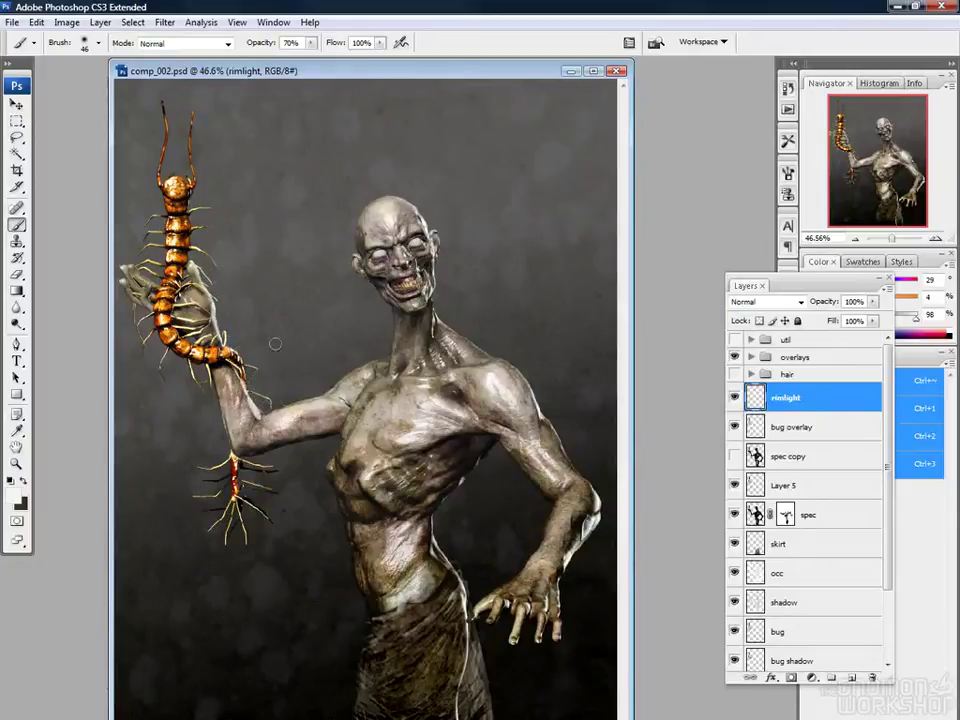
Enlarge the brush to 70 px and paint rimlight along the shoulder and torso edge on the lowered-arm side
right_click(462, 316)
mouse_move(416, 337)
left_mouse_down()
mouse_move(507, 353)
mouse_move(548, 412)
left_mouse_up()
left_click(490, 252)
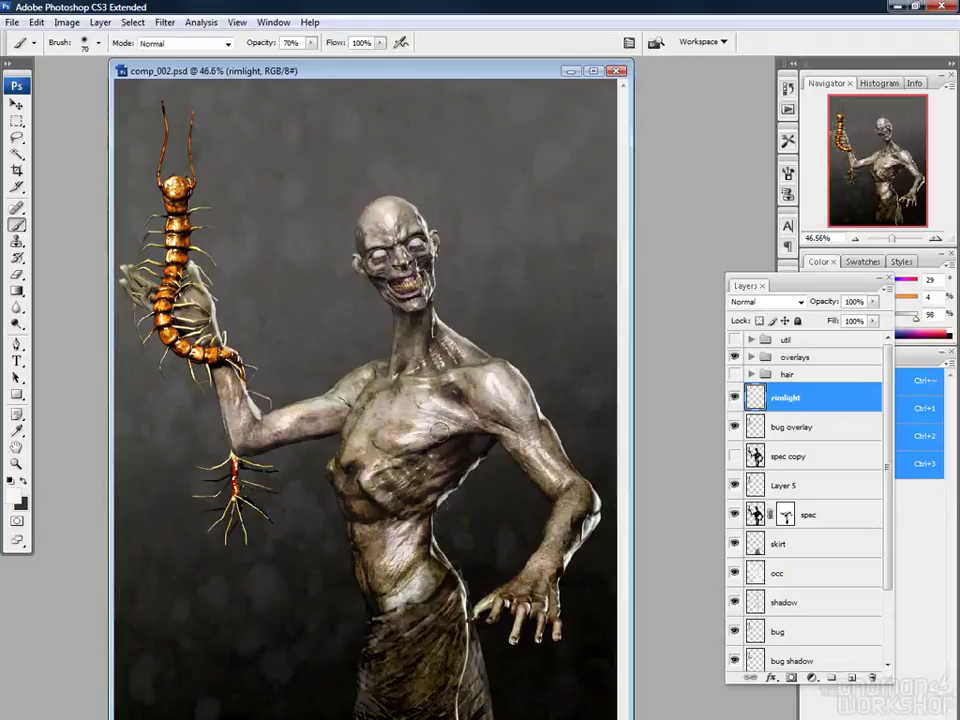
Set the brush diameter to 59 px and check the brush's dynamics settings
right_click(333, 348)
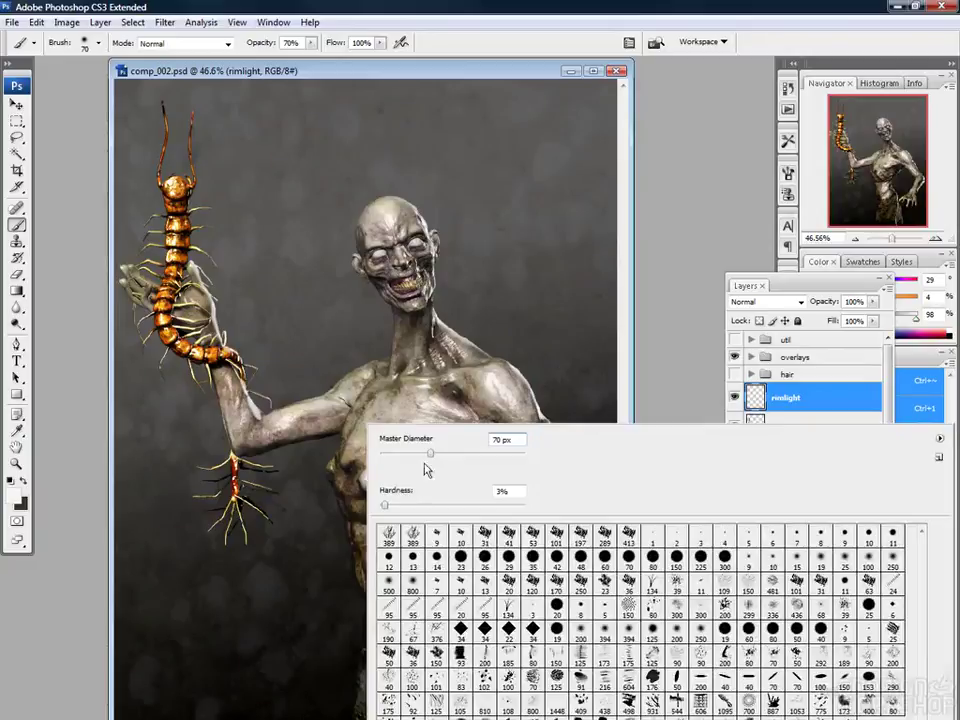
left_click_drag(424, 455, 406, 458)
left_click(697, 173)
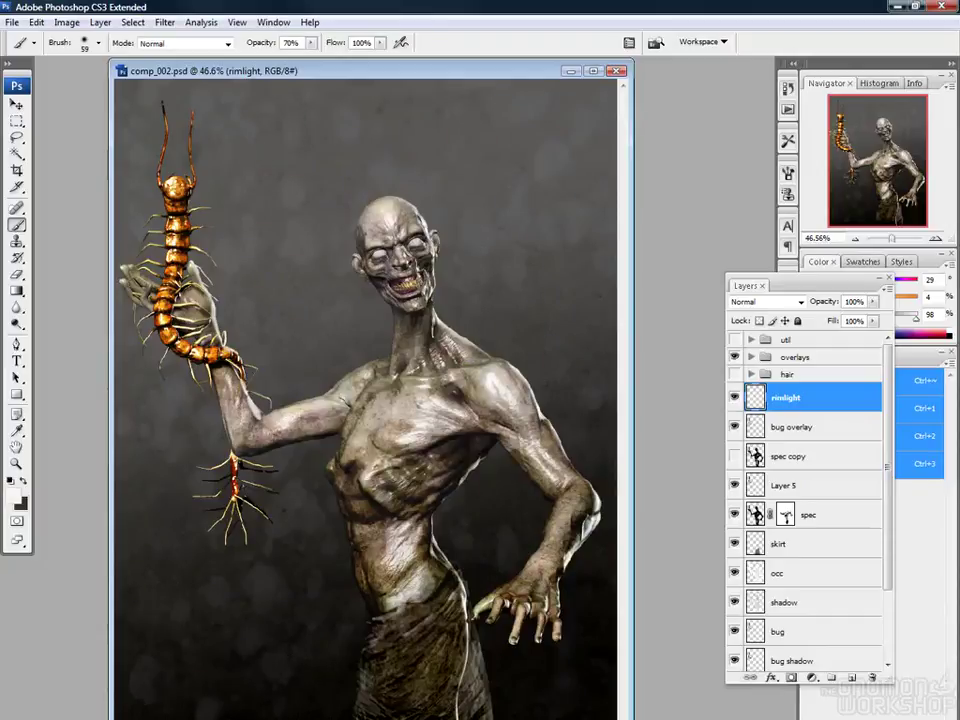
key("F5")
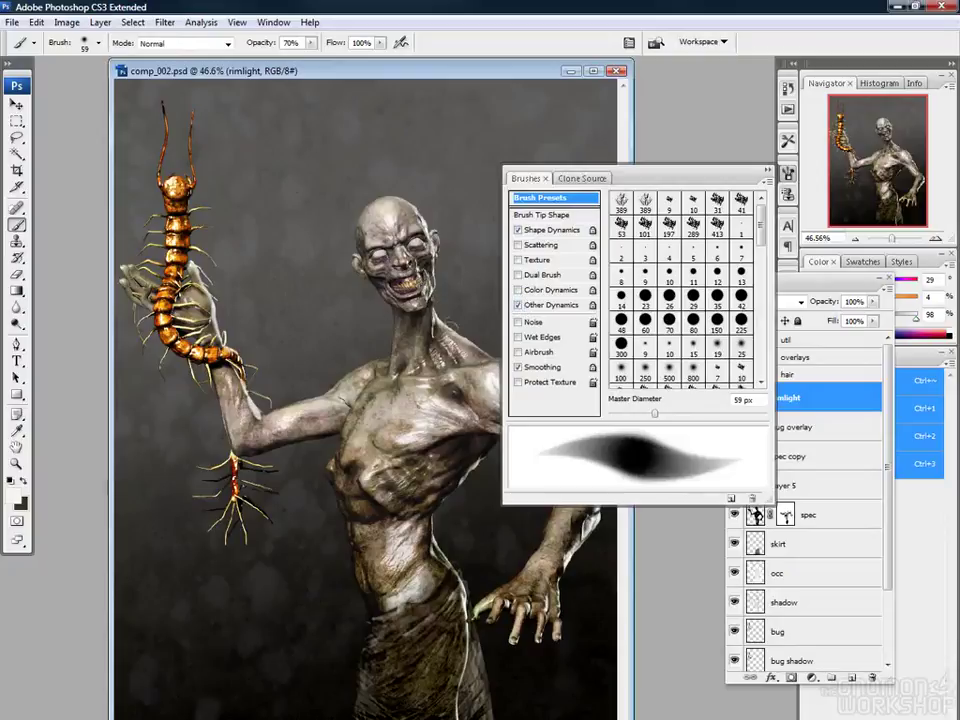
key("F5")
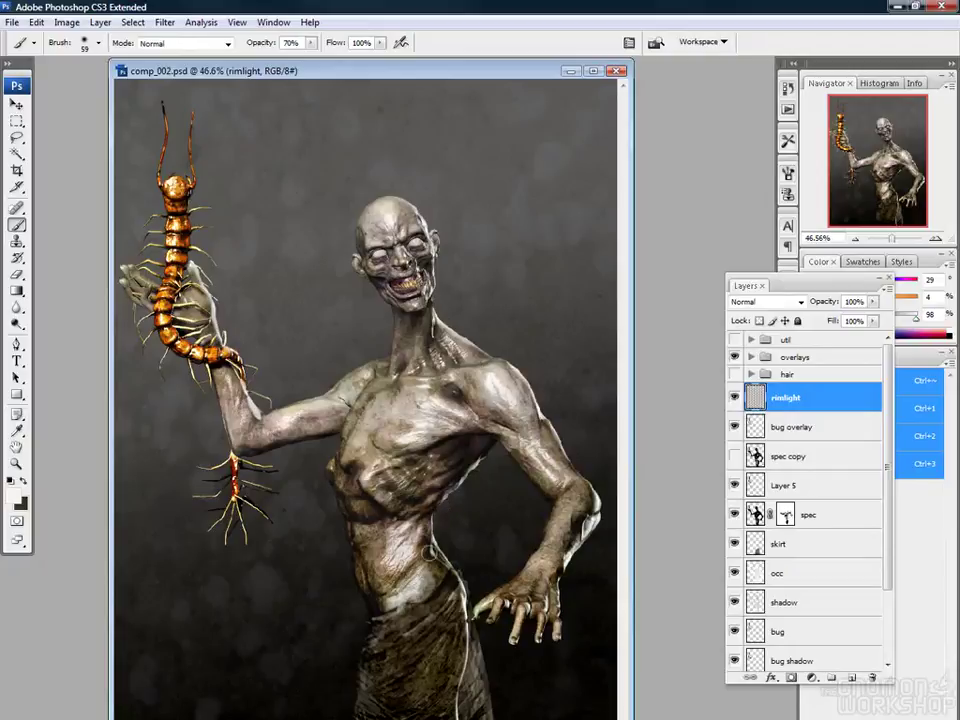
Paint rimlight strokes along the waist, below the lowered arm's armpit, and on the underside of the raised arm
left_click_drag(434, 518, 434, 542)
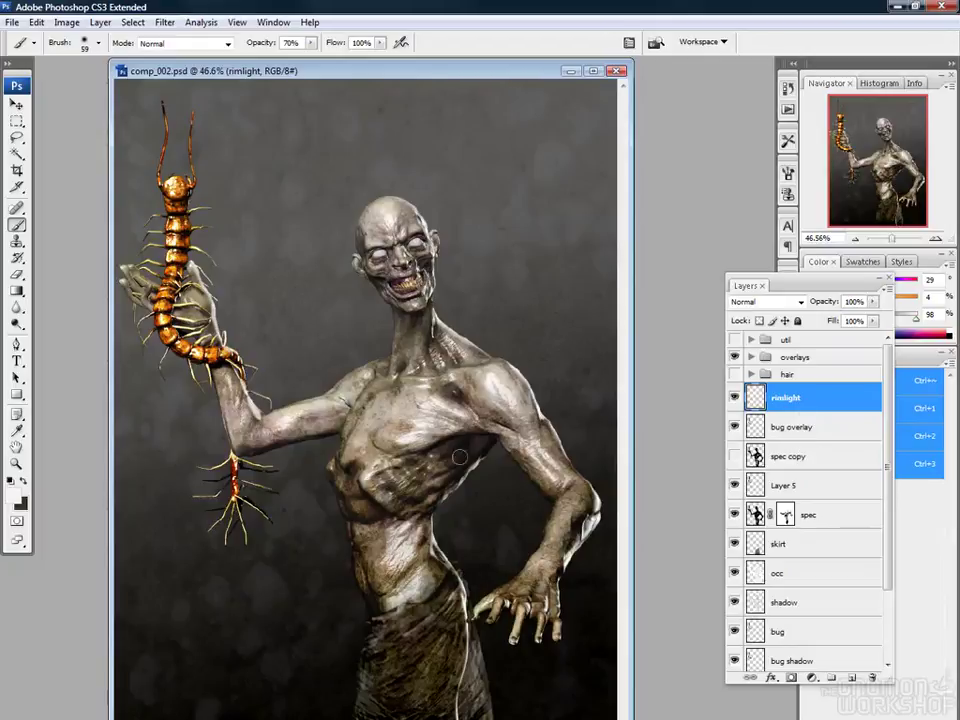
left_click_drag(488, 453, 499, 446)
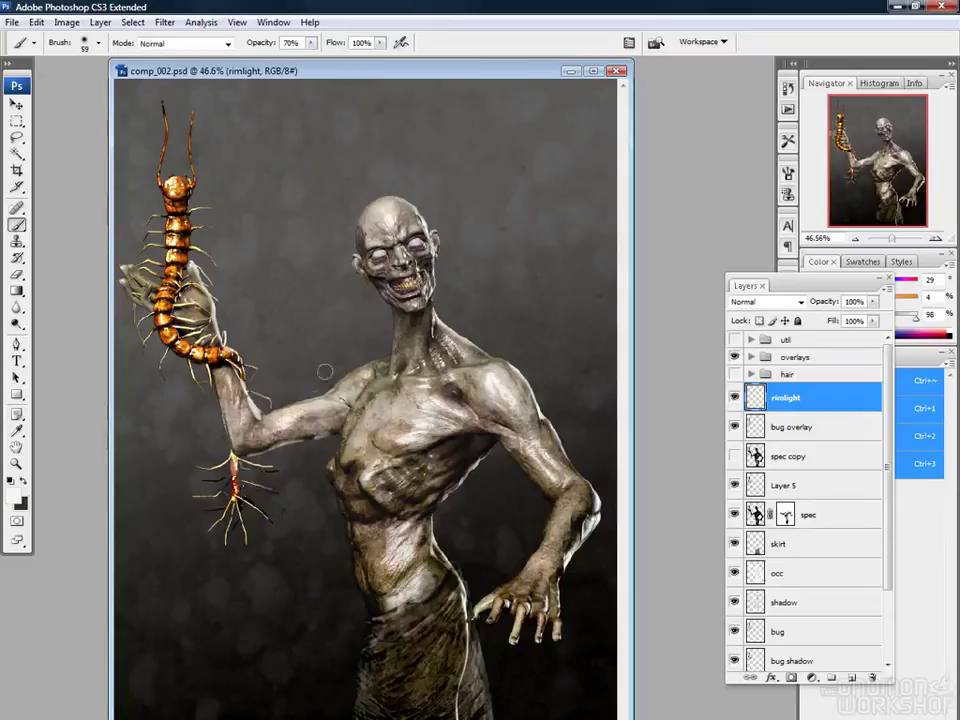
key("e")
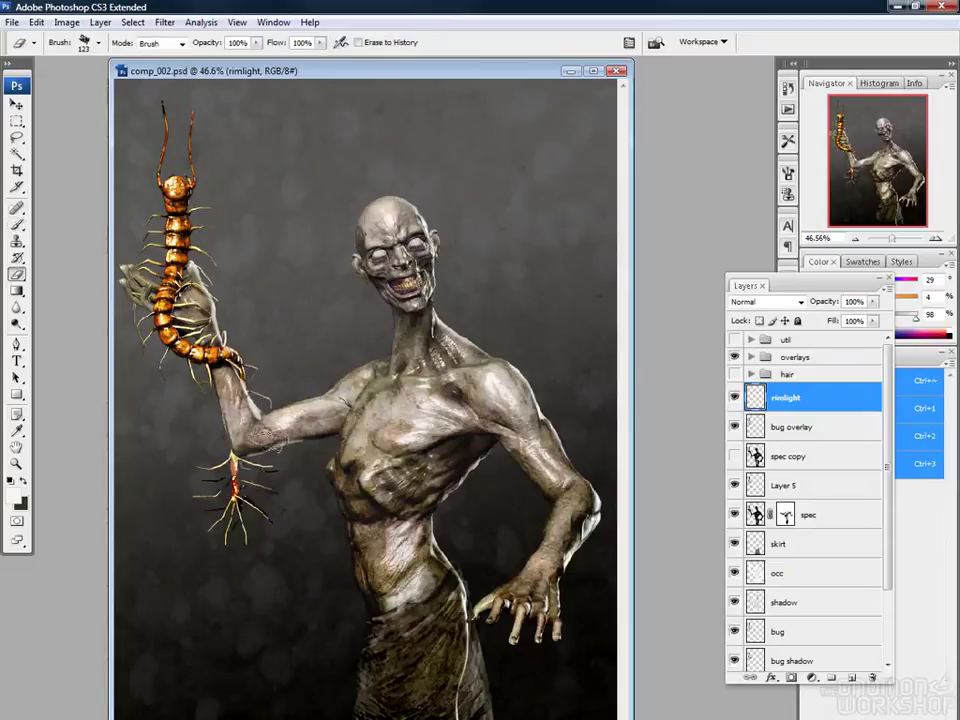
key("b")
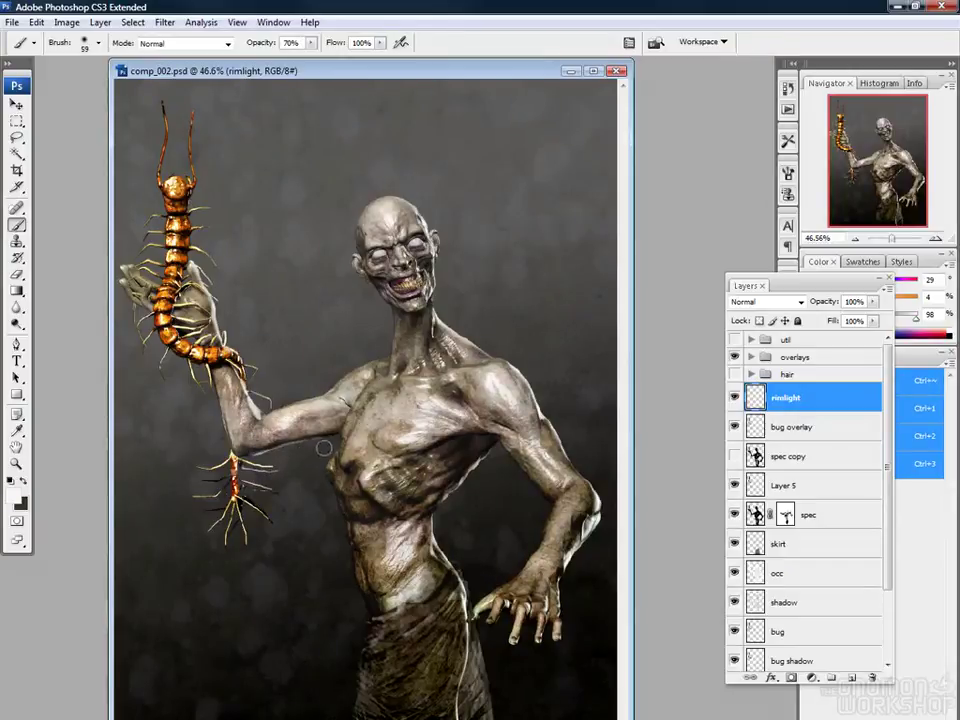
Set the brush diameter to 35 px for finer rimlight painting around the raised arm and centipede
key("ctrl+plus")
key("ctrl+plus")
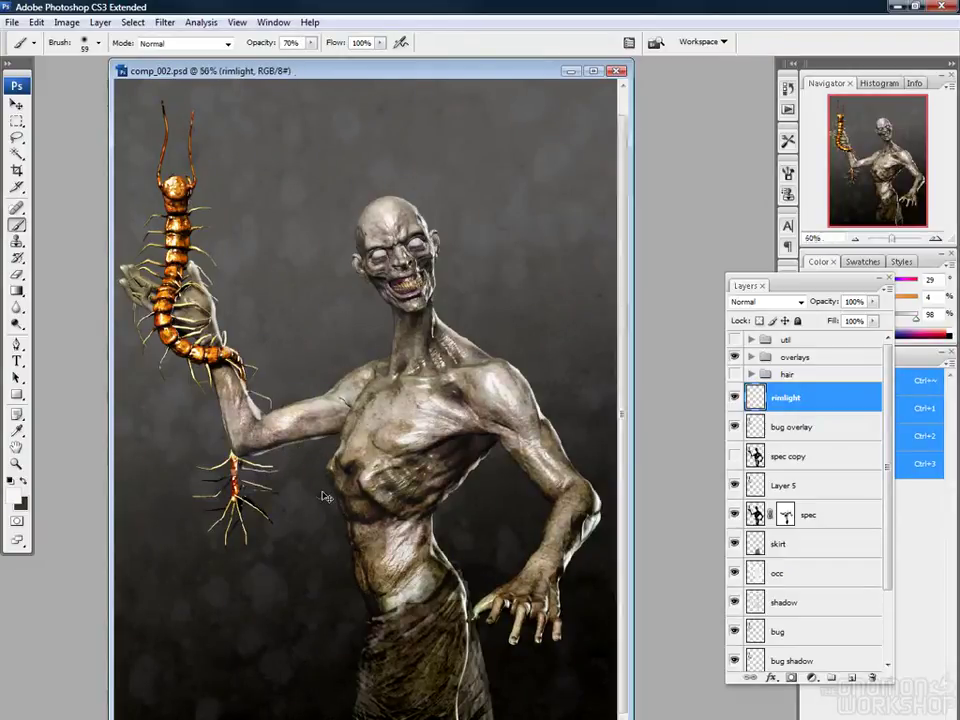
left_click_drag(475, 273, 461, 416)
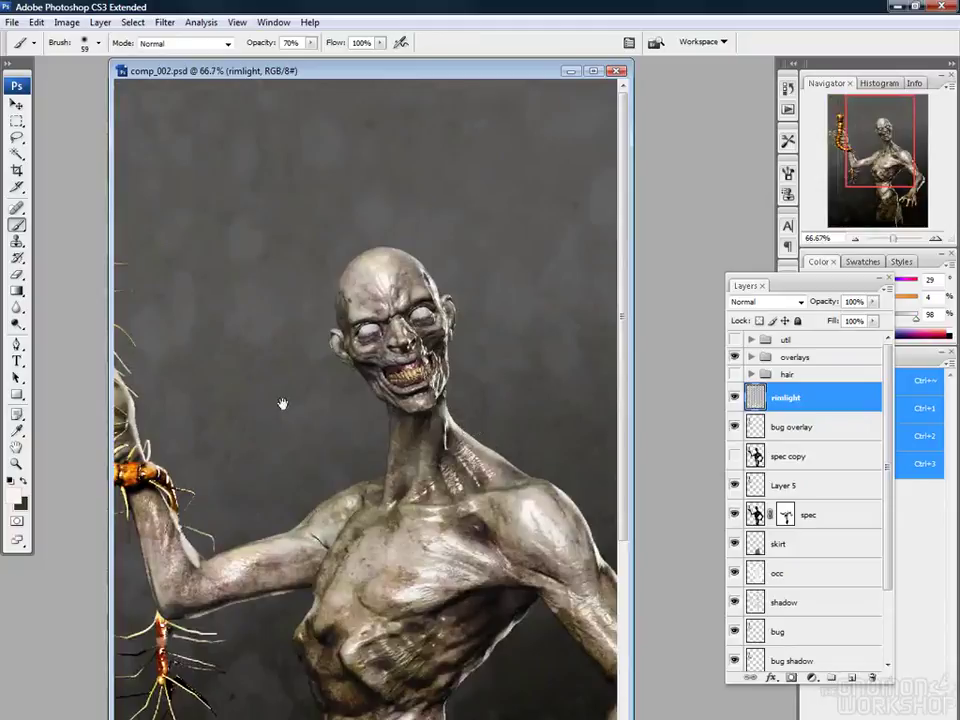
left_click_drag(281, 401, 405, 450)
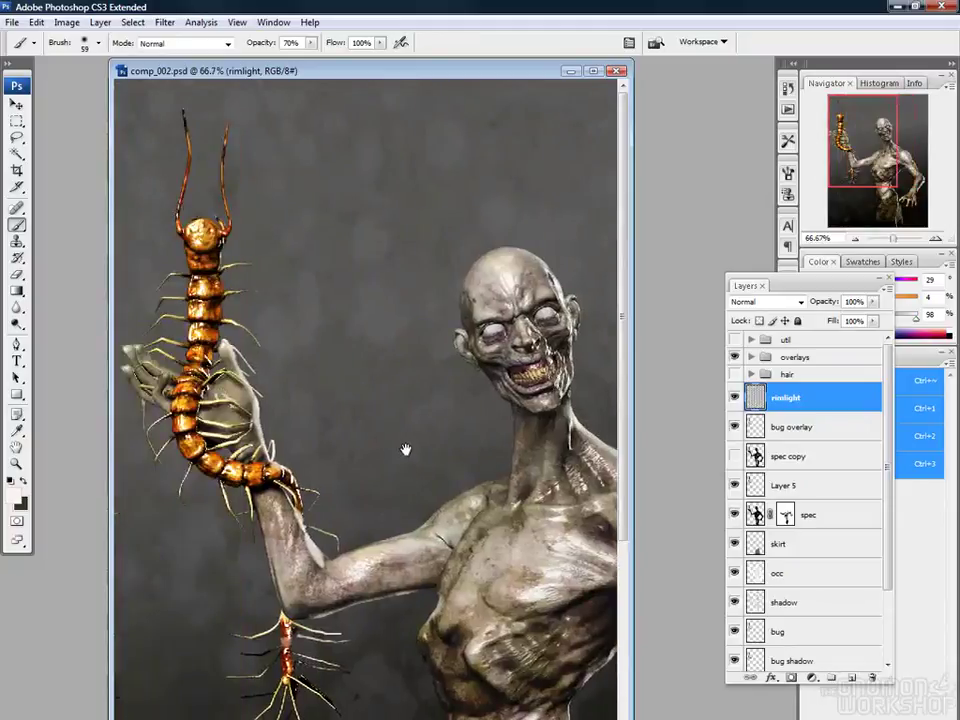
right_click(140, 340)
double_click(302, 351)
type("35")
key("Return")
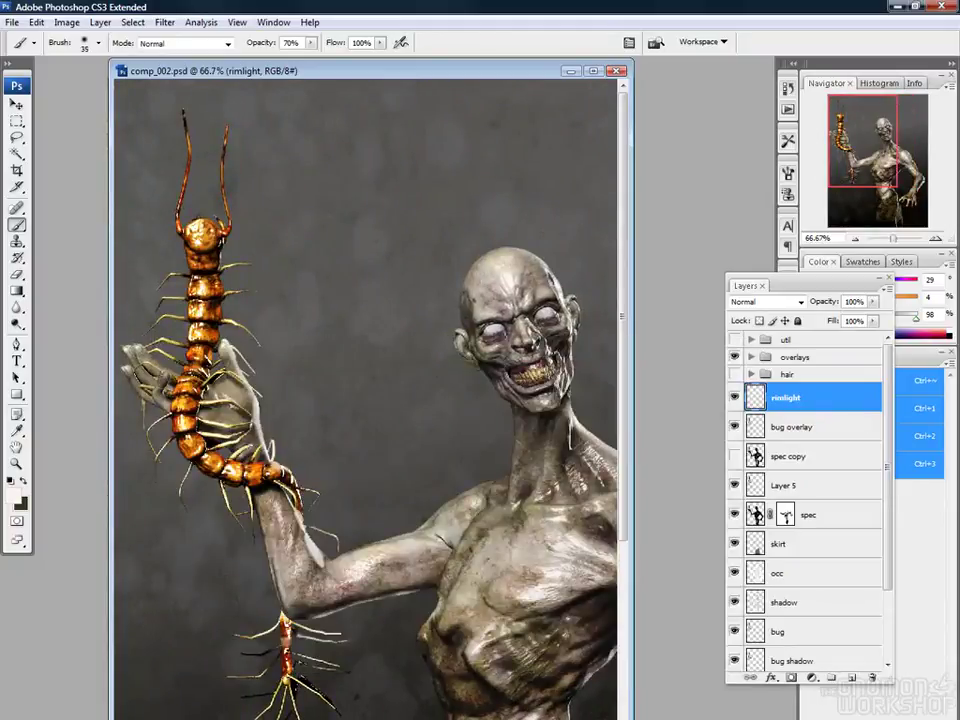